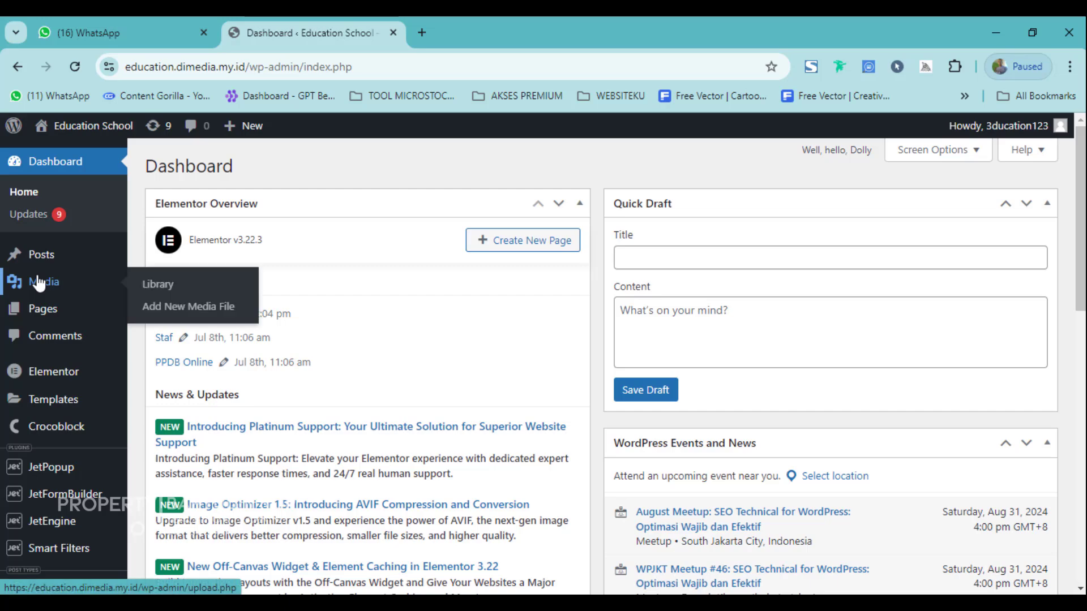
Open the school's live homepage in a separate browser tab.
{"action": "scroll", "coordinate": [66, 352], "scroll_direction": "down", "scroll_amount": 3}
{"action": "scroll", "coordinate": [68, 396], "scroll_direction": "down", "scroll_amount": 3}
{"action": "scroll", "coordinate": [72, 427], "scroll_direction": "up", "scroll_amount": 6}
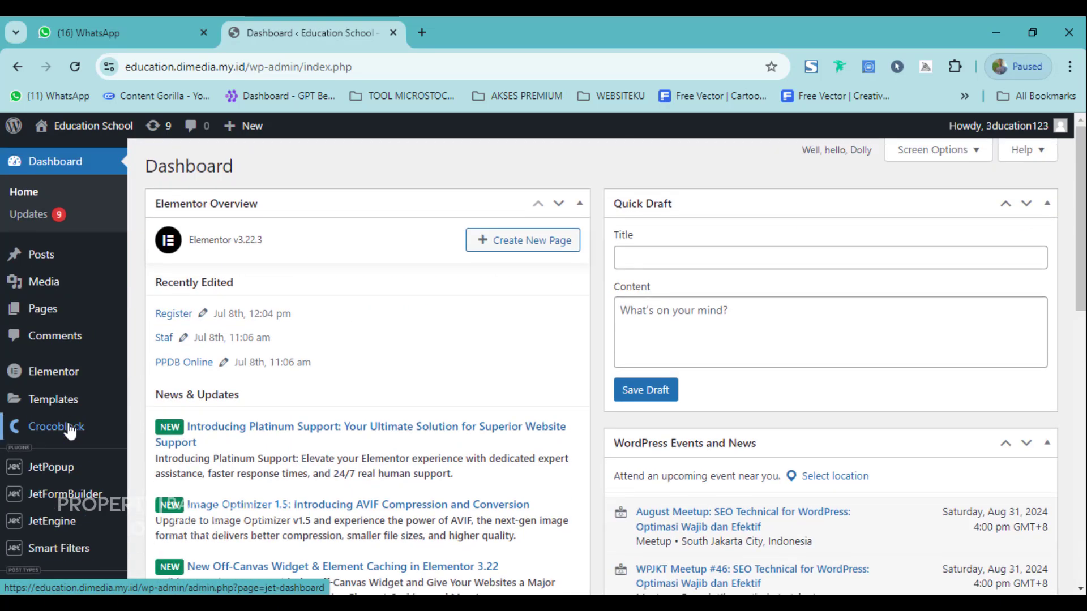
{"action": "scroll", "coordinate": [66, 359], "scroll_direction": "down", "scroll_amount": 5}
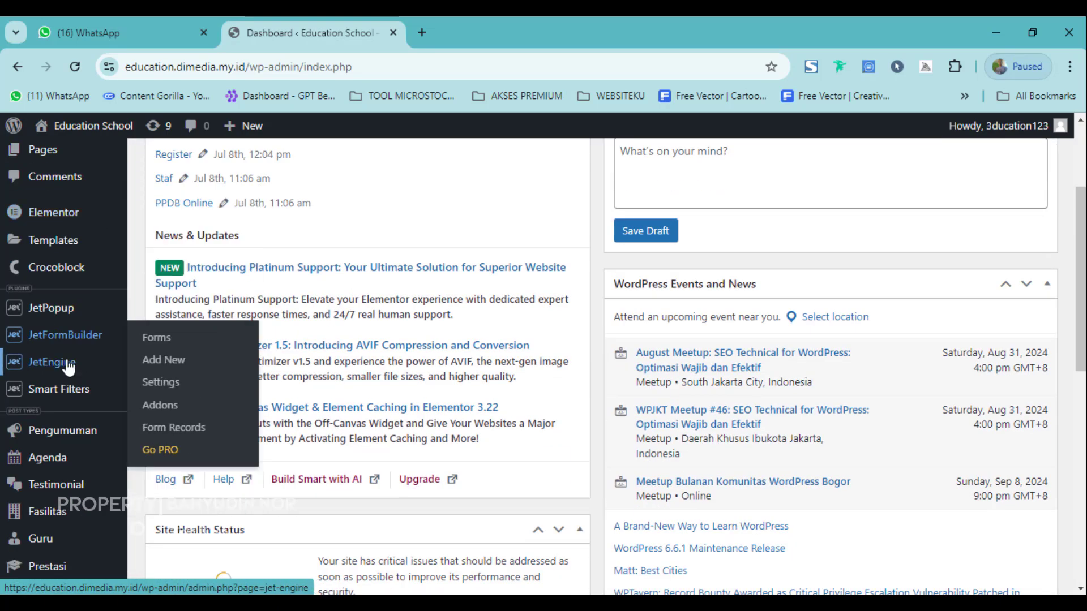
{"action": "scroll", "coordinate": [46, 390], "scroll_direction": "up", "scroll_amount": 5}
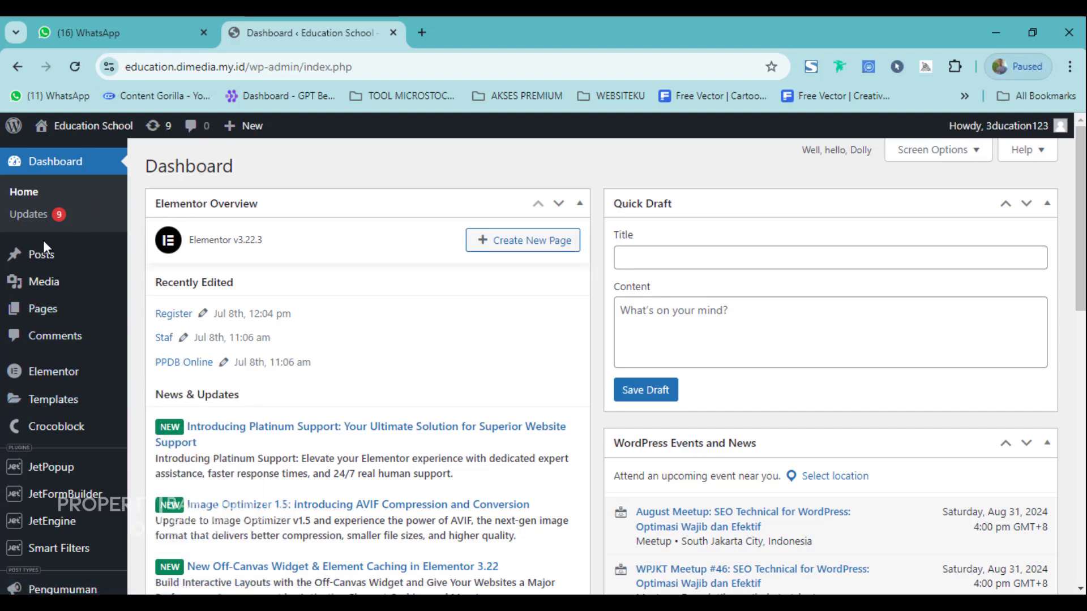
{"action": "mouse_move", "coordinate": [40, 256]}
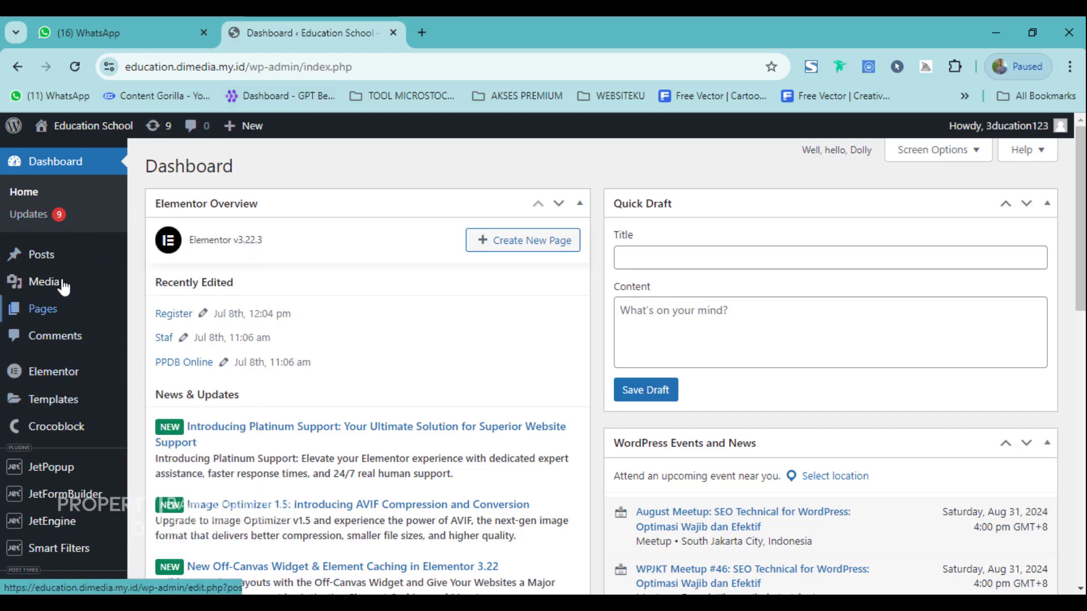
{"action": "right_click", "coordinate": [76, 126]}
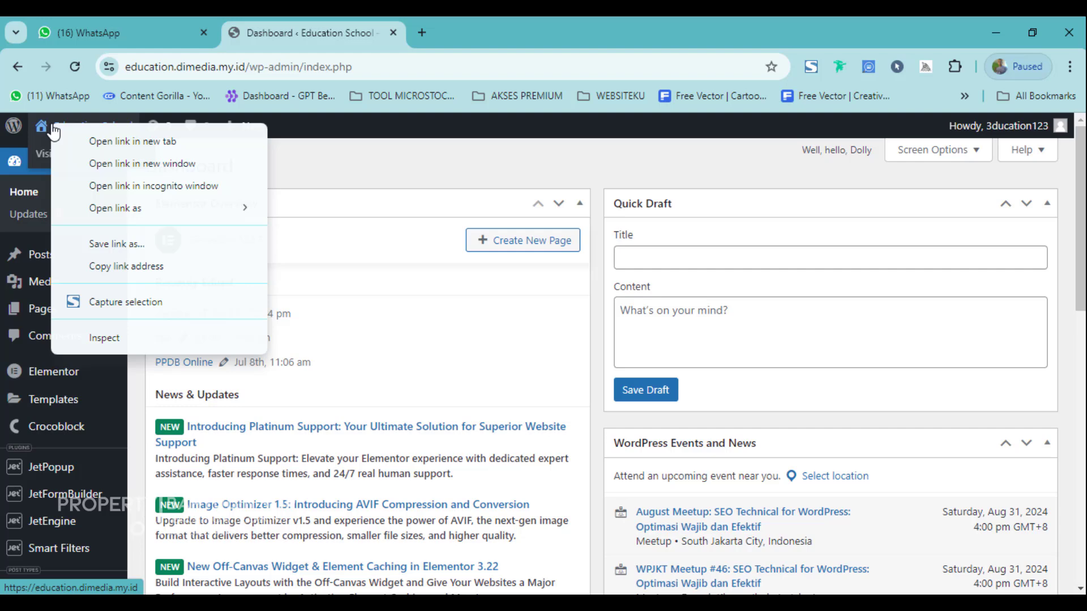
{"action": "left_click", "coordinate": [70, 157]}
{"action": "left_click", "coordinate": [488, 23]}
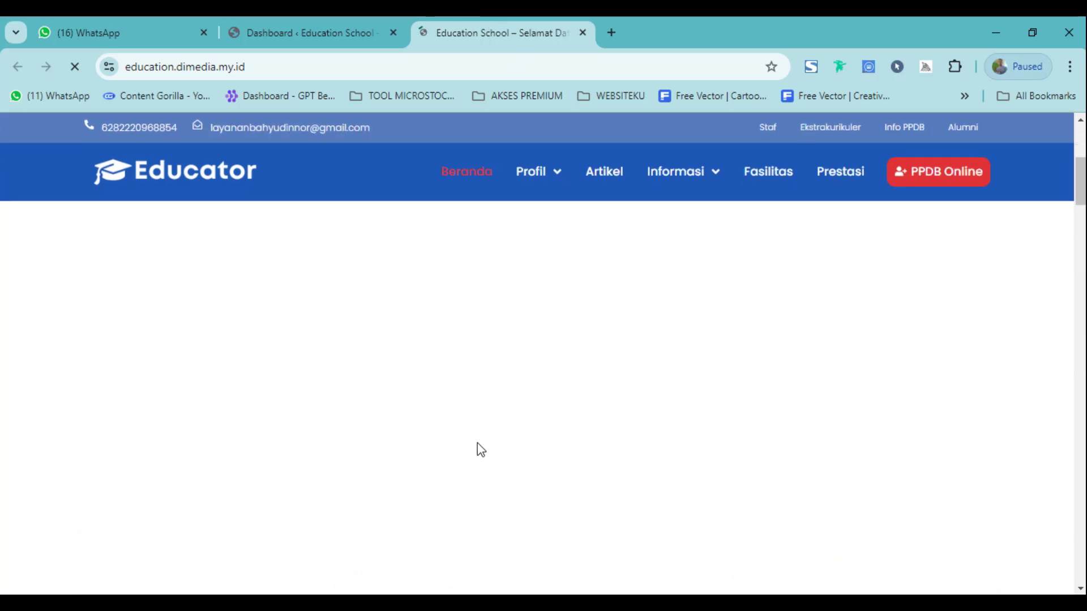
Review the live homepage sections, including Pengumuman, while switching back and forth with the dashboard.
{"action": "left_click", "coordinate": [362, 32]}
{"action": "mouse_move", "coordinate": [42, 257]}
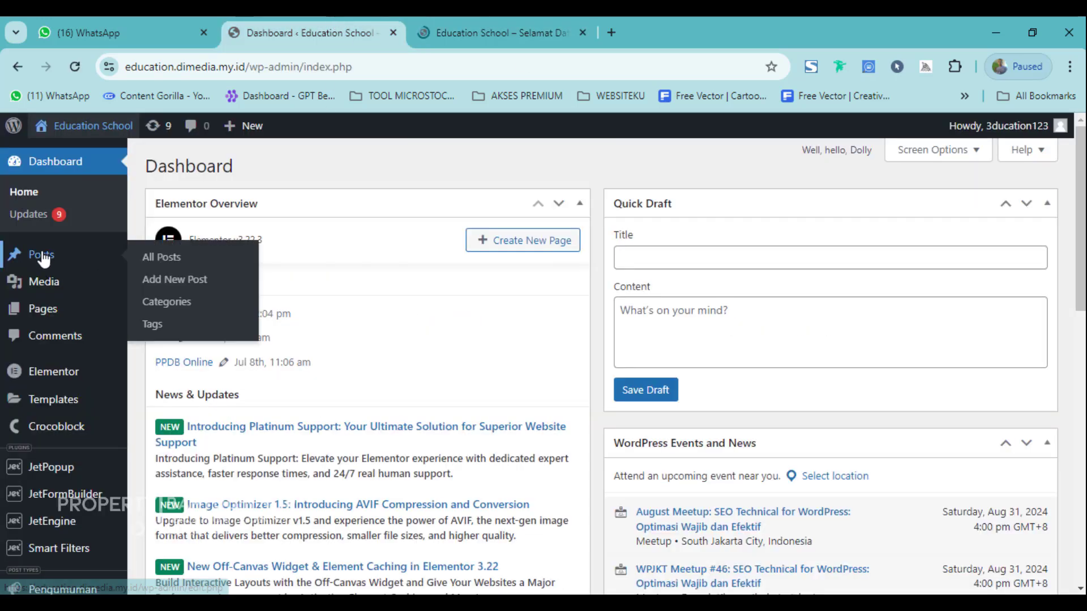
{"action": "left_click", "coordinate": [474, 22]}
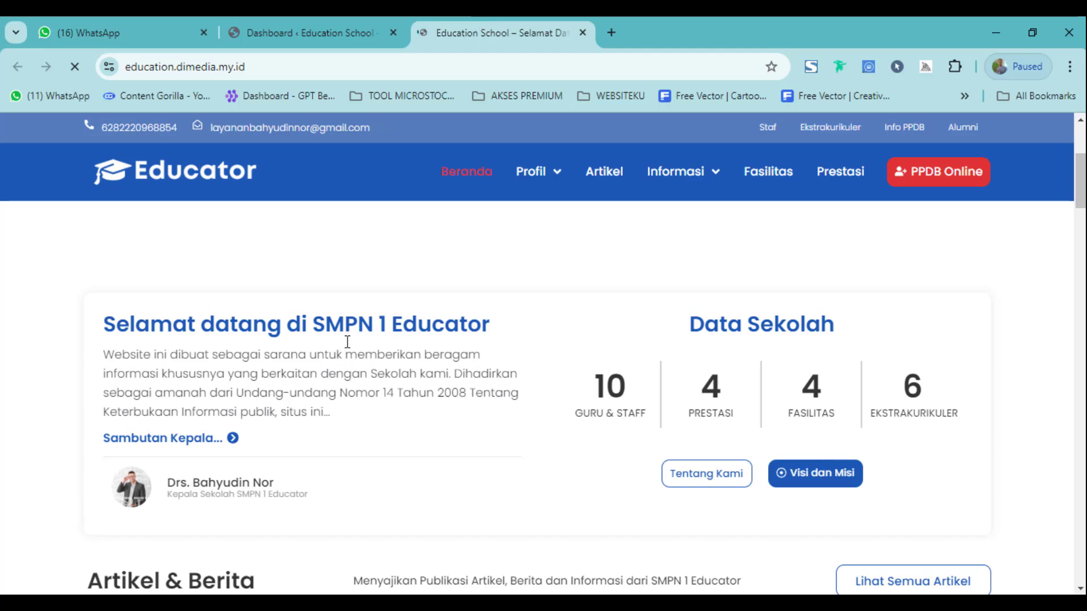
{"action": "scroll", "coordinate": [344, 376], "scroll_direction": "down", "scroll_amount": 5}
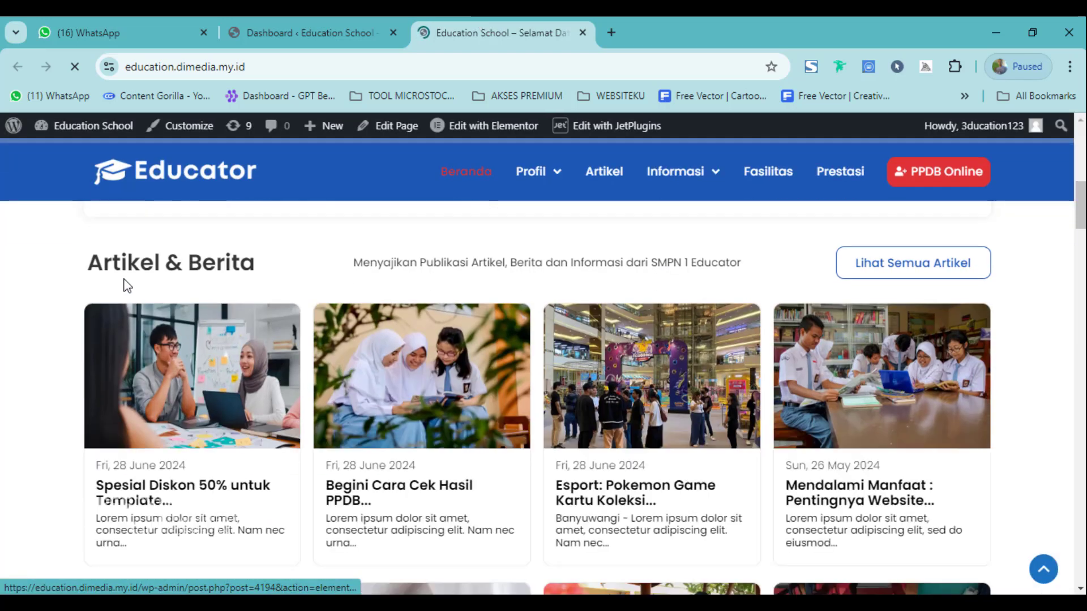
{"action": "left_click_drag", "start_coordinate": [112, 265], "coordinate": [242, 265]}
{"action": "scroll", "coordinate": [334, 340], "scroll_direction": "down", "scroll_amount": 3}
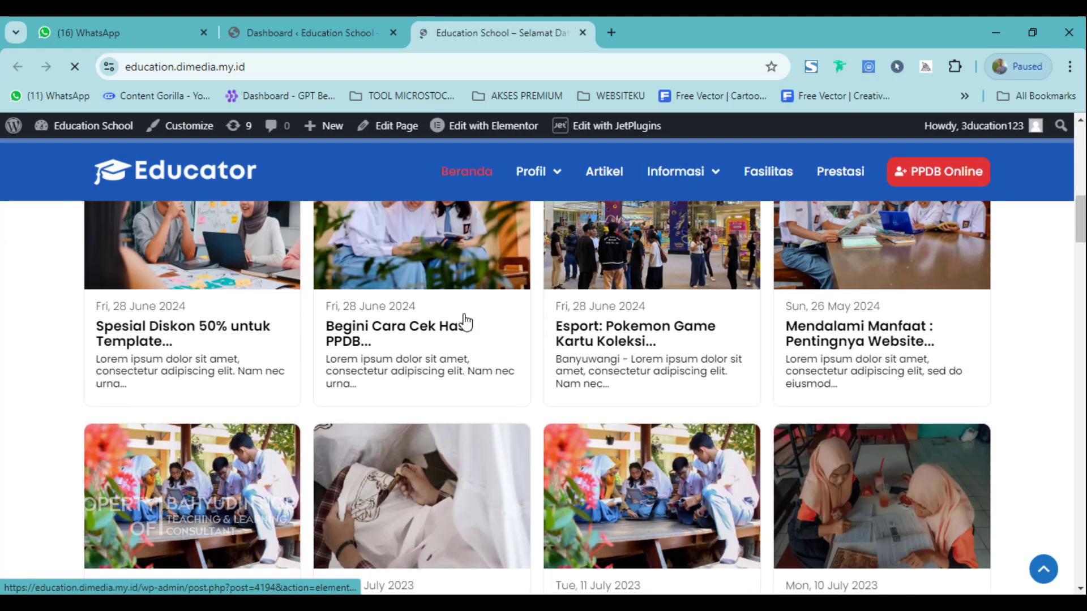
{"action": "scroll", "coordinate": [787, 413], "scroll_direction": "down", "scroll_amount": 3}
{"action": "left_click", "coordinate": [330, 26]}
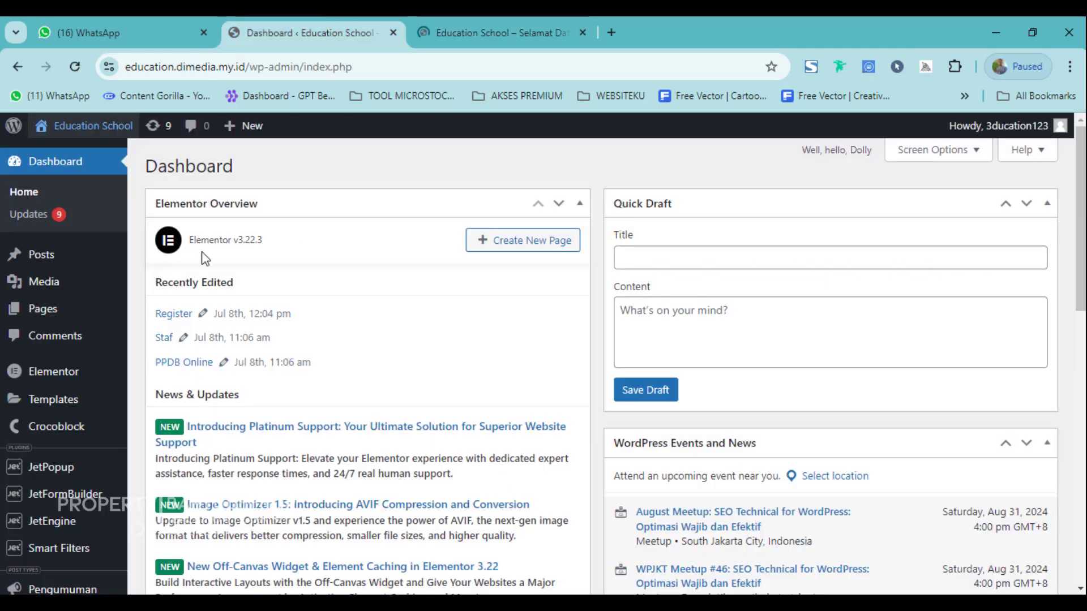
{"action": "scroll", "coordinate": [95, 294], "scroll_direction": "down", "scroll_amount": 1}
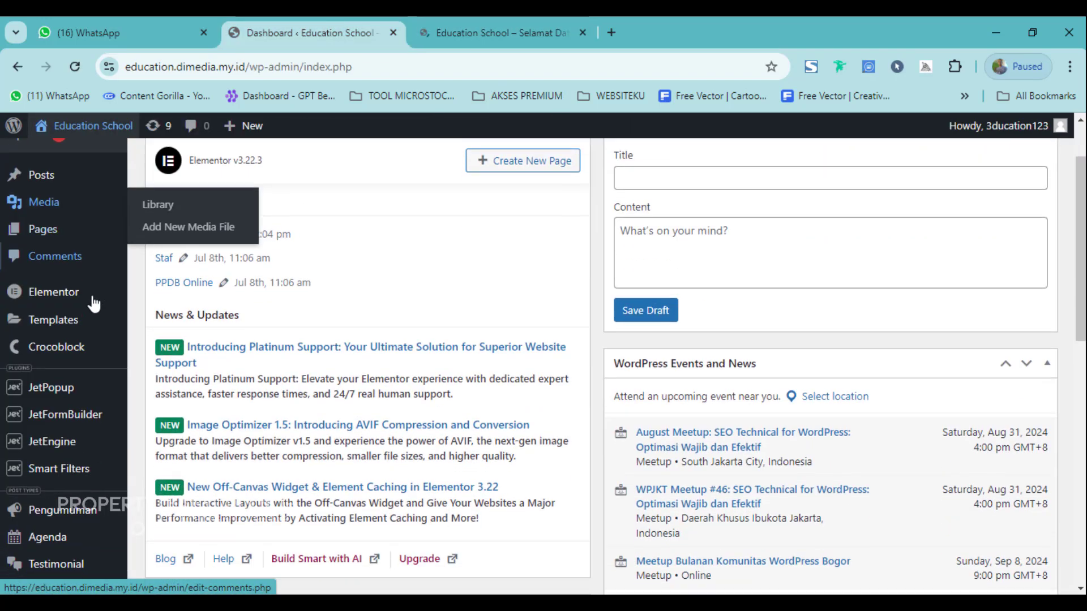
{"action": "scroll", "coordinate": [93, 304], "scroll_direction": "down", "scroll_amount": 4}
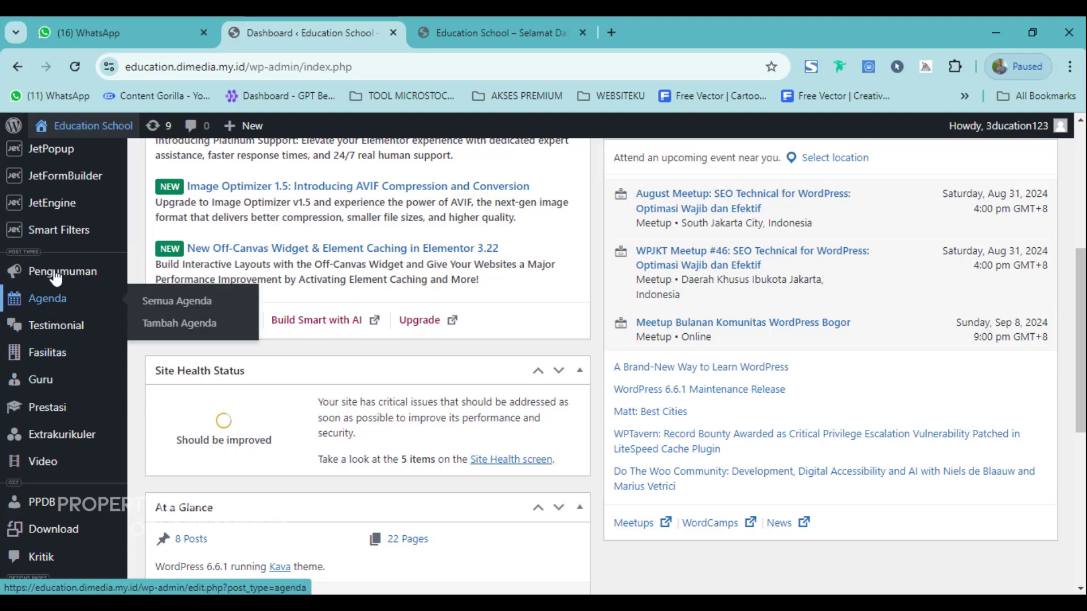
{"action": "mouse_move", "coordinate": [59, 279]}
{"action": "left_click", "coordinate": [498, 32]}
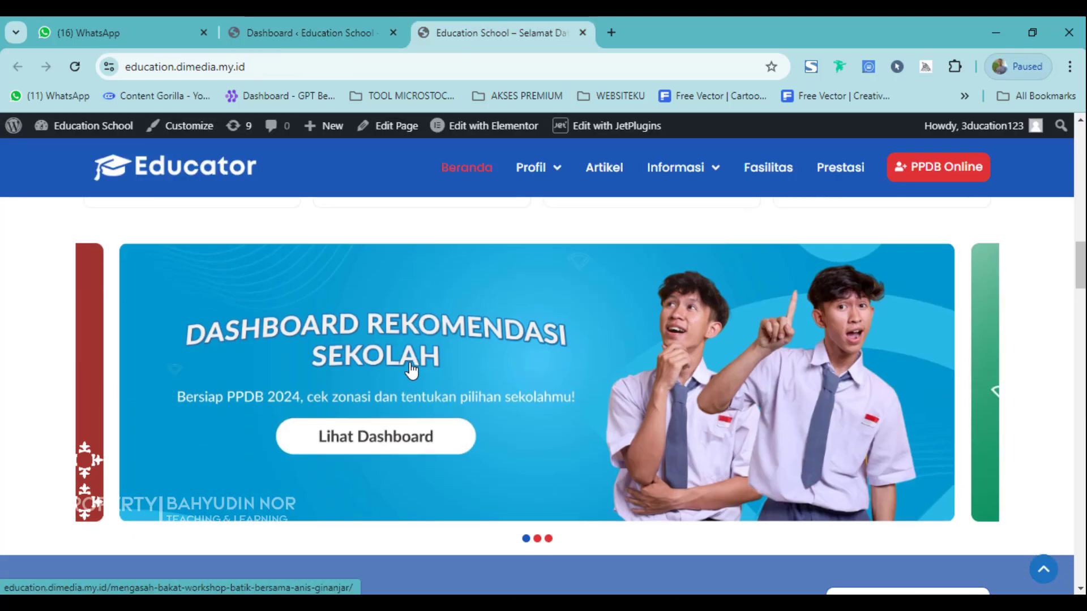
{"action": "scroll", "coordinate": [393, 379], "scroll_direction": "down", "scroll_amount": 5}
{"action": "scroll", "coordinate": [315, 367], "scroll_direction": "down", "scroll_amount": 3}
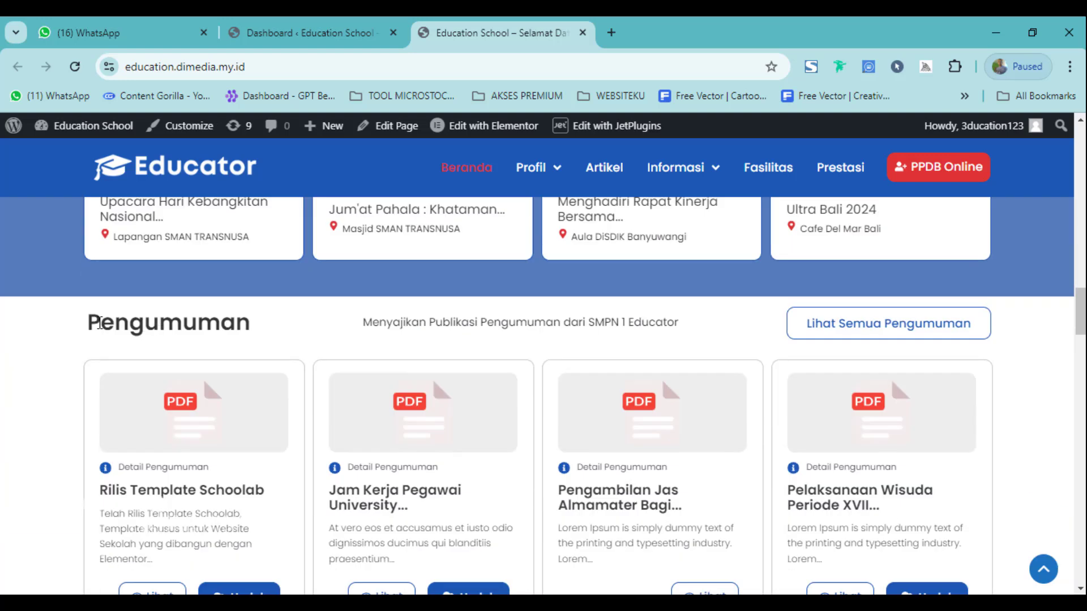
{"action": "left_click_drag", "start_coordinate": [100, 322], "coordinate": [227, 325]}
{"action": "left_click", "coordinate": [227, 326]}
{"action": "scroll", "coordinate": [411, 450], "scroll_direction": "down", "scroll_amount": 1}
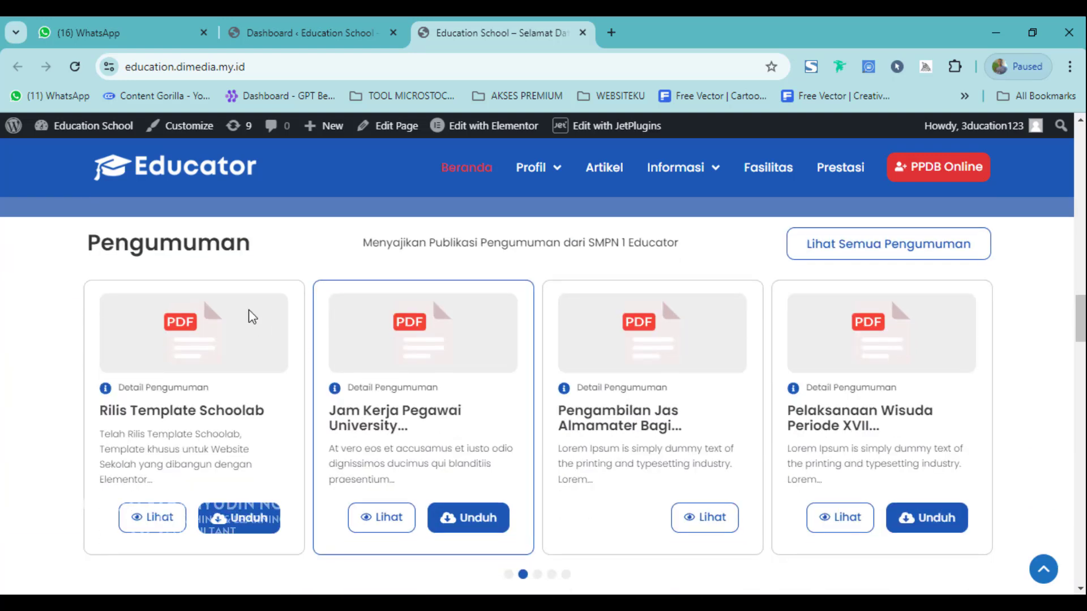
{"action": "left_click", "coordinate": [310, 18]}
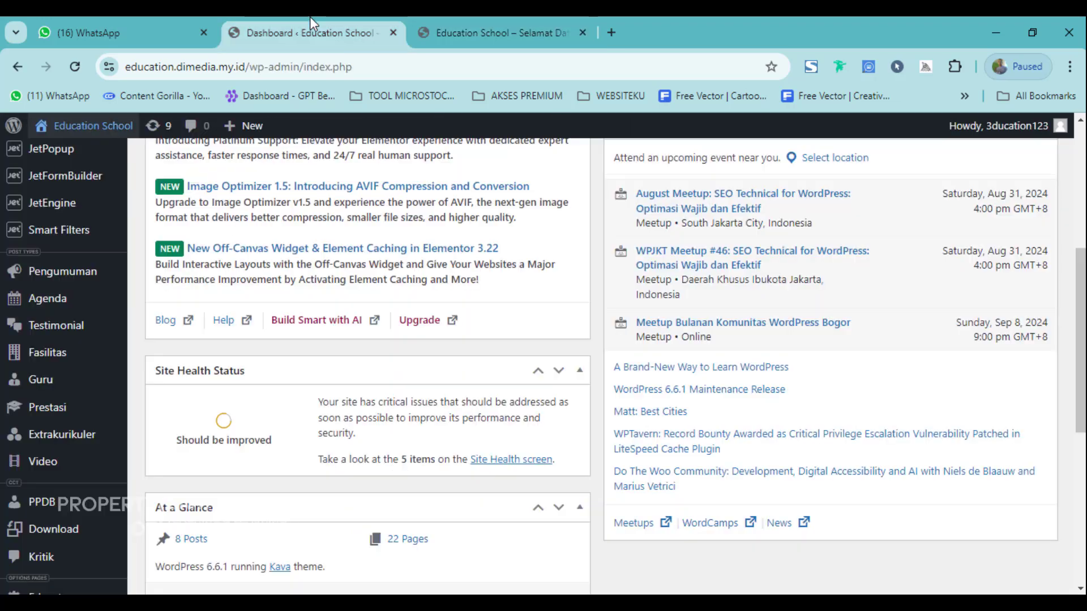
{"action": "left_click", "coordinate": [483, 26]}
{"action": "scroll", "coordinate": [335, 343], "scroll_direction": "up", "scroll_amount": 9}
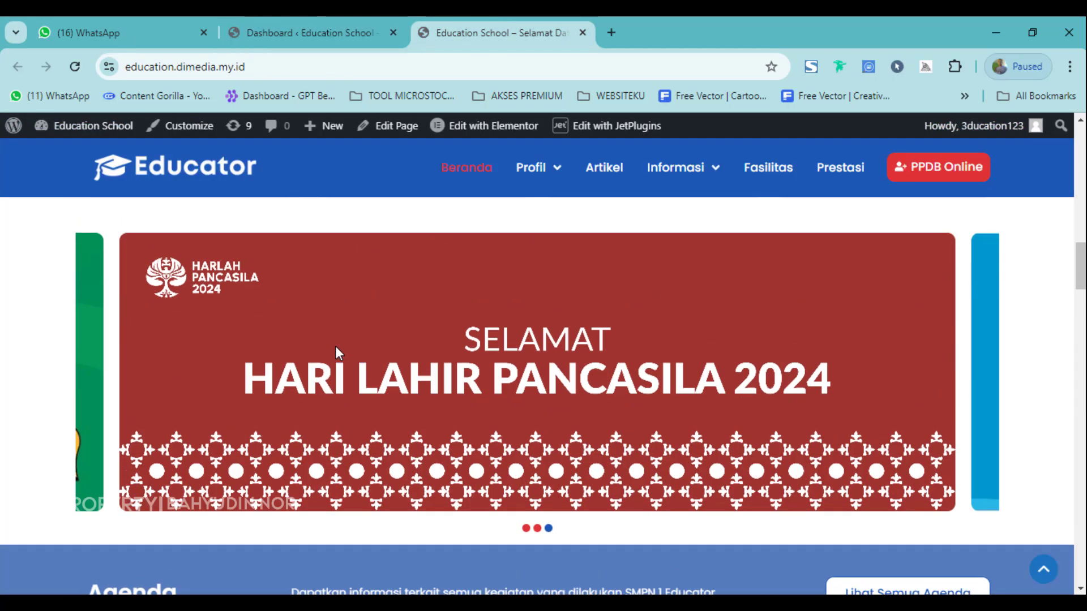
{"action": "scroll", "coordinate": [280, 359], "scroll_direction": "down", "scroll_amount": 4}
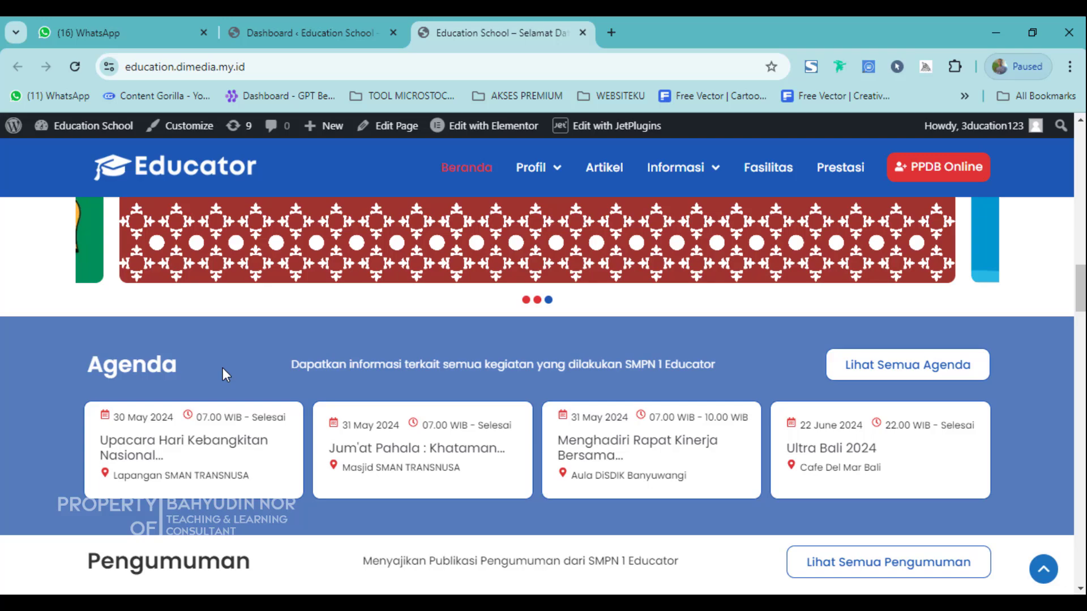
{"action": "left_click", "coordinate": [336, 25]}
{"action": "mouse_move", "coordinate": [74, 360]}
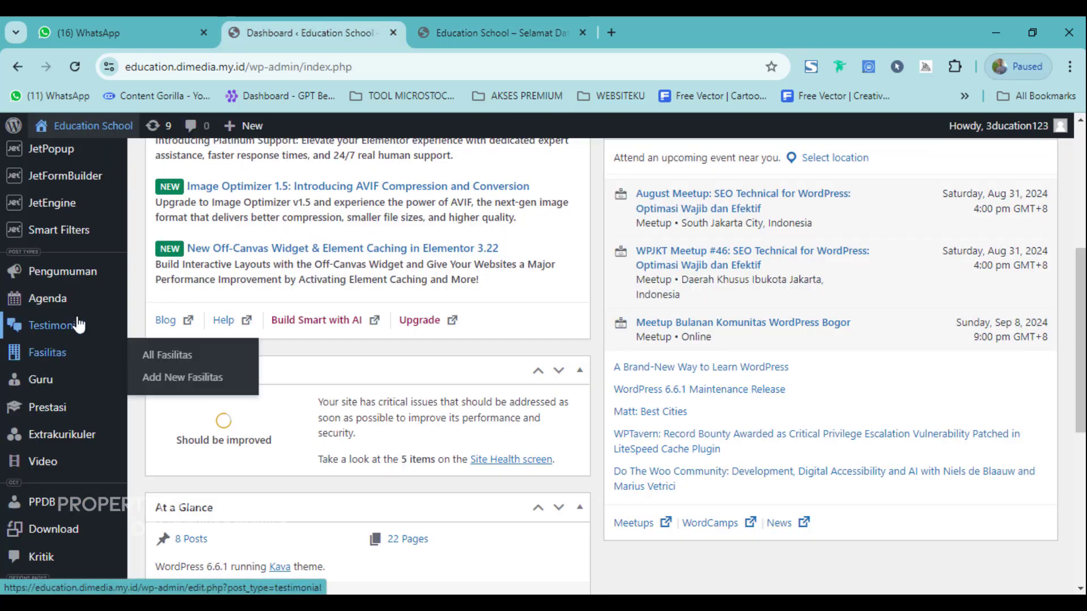
{"action": "left_click", "coordinate": [483, 27]}
{"action": "scroll", "coordinate": [405, 443], "scroll_direction": "down", "scroll_amount": 15}
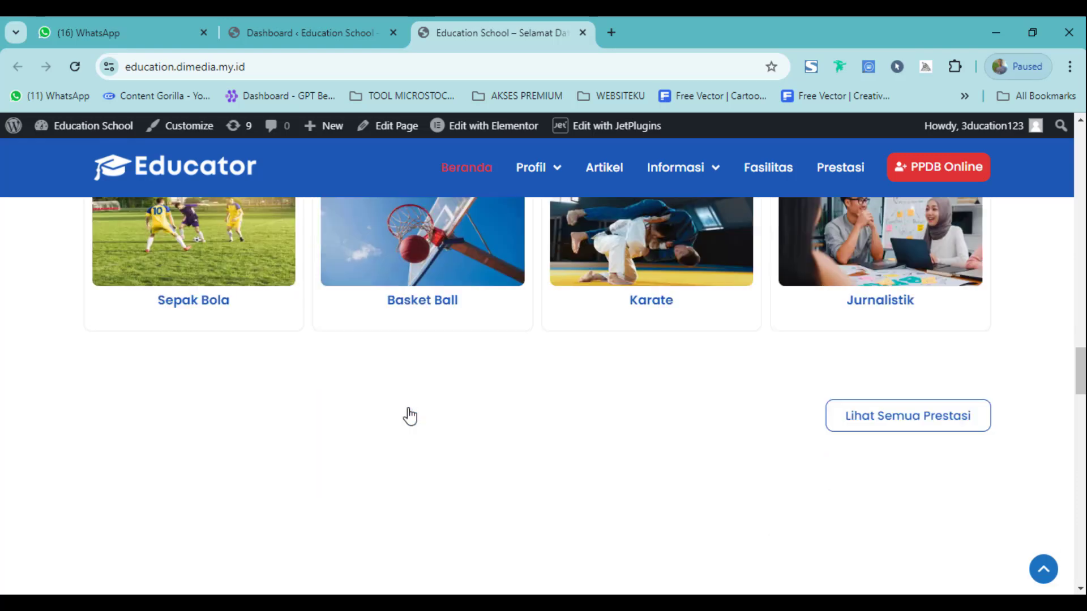
{"action": "scroll", "coordinate": [412, 417], "scroll_direction": "up", "scroll_amount": 4}
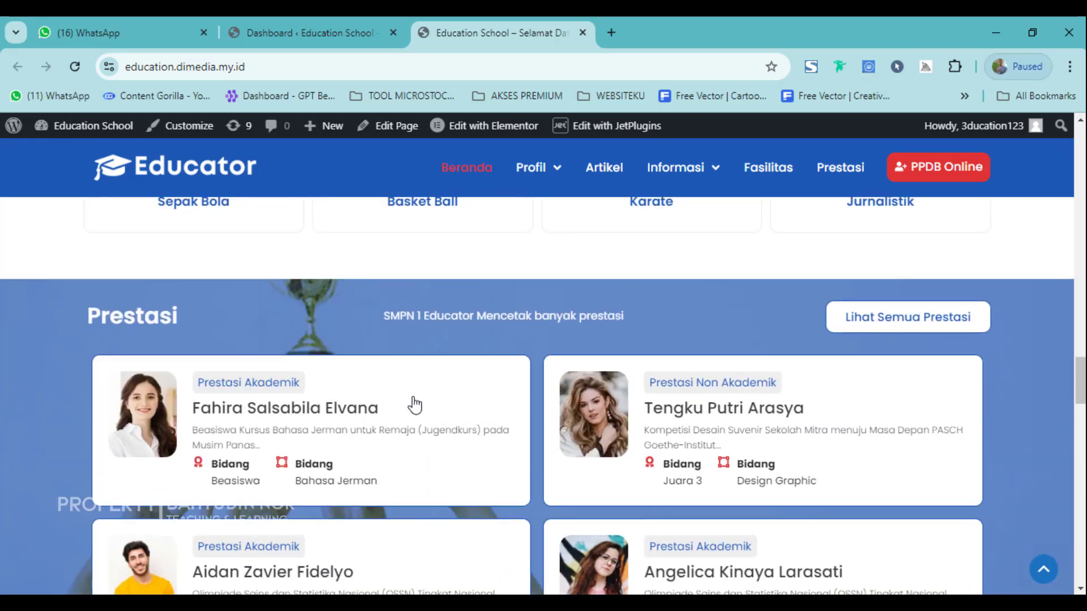
{"action": "scroll", "coordinate": [244, 419], "scroll_direction": "down", "scroll_amount": 20}
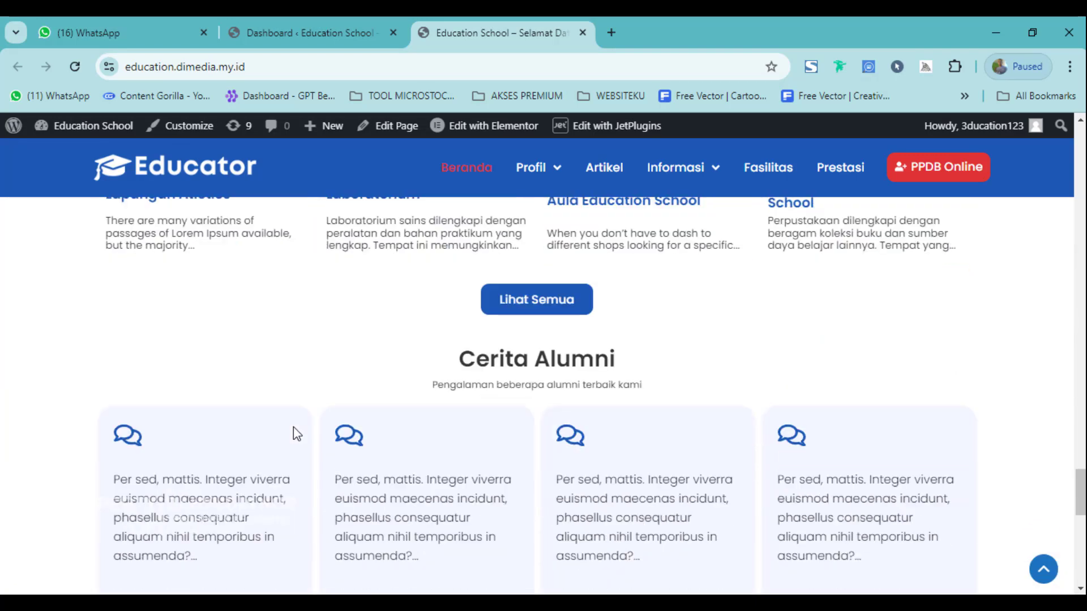
{"action": "scroll", "coordinate": [444, 402], "scroll_direction": "down", "scroll_amount": 1}
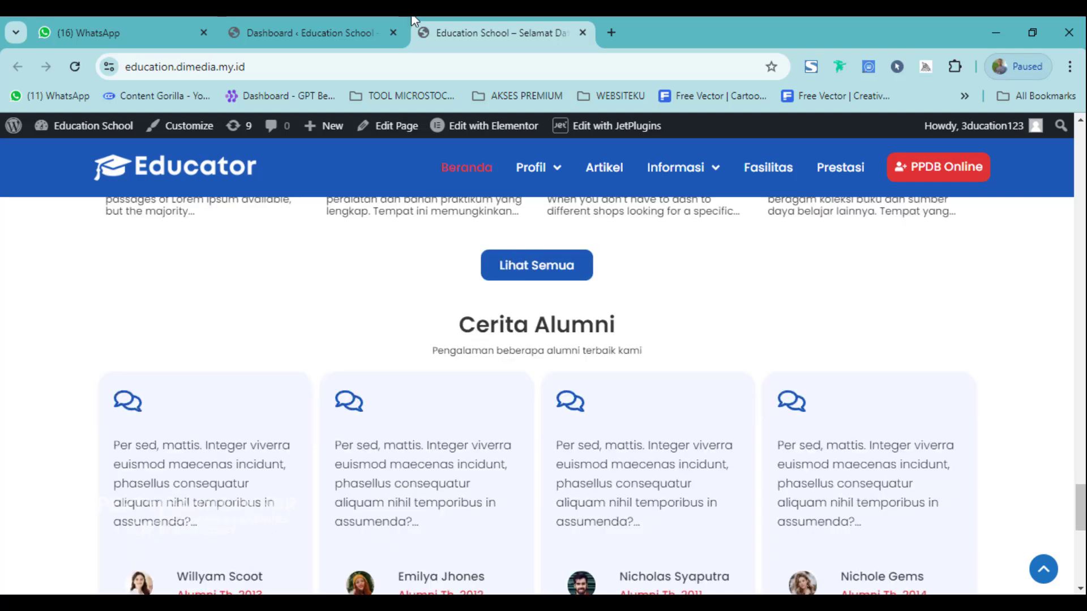
{"action": "left_click", "coordinate": [323, 25]}
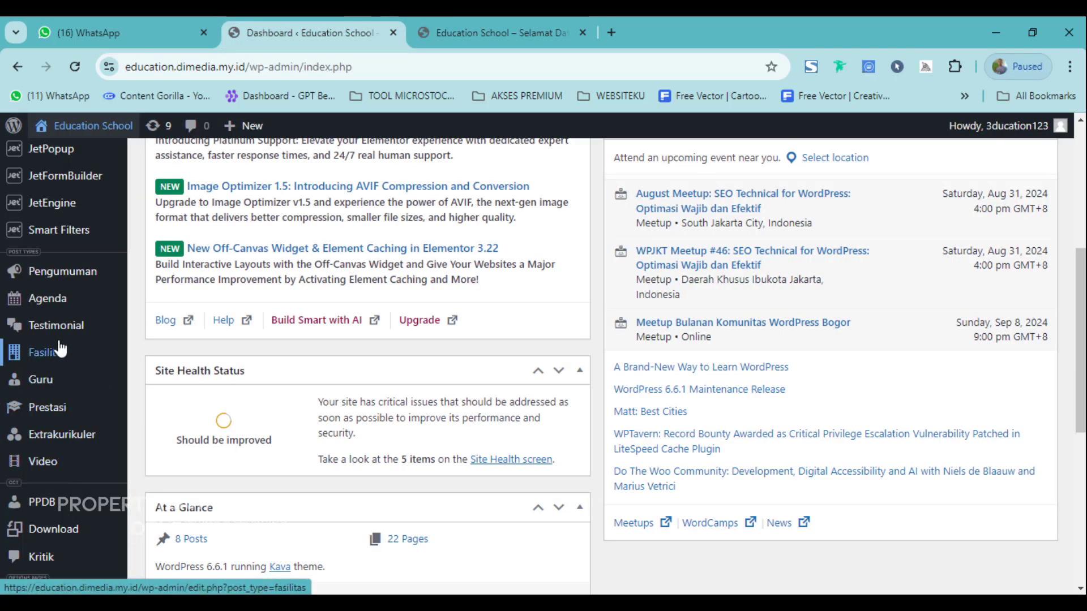
{"action": "mouse_move", "coordinate": [62, 350]}
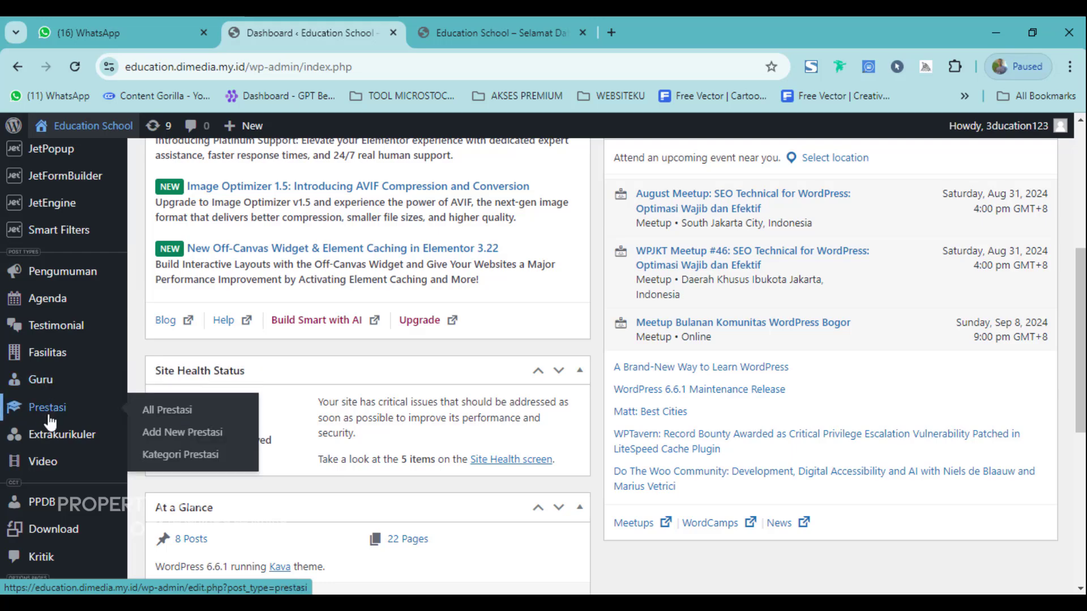
{"action": "mouse_move", "coordinate": [51, 465]}
{"action": "scroll", "coordinate": [50, 466], "scroll_direction": "down", "scroll_amount": 3}
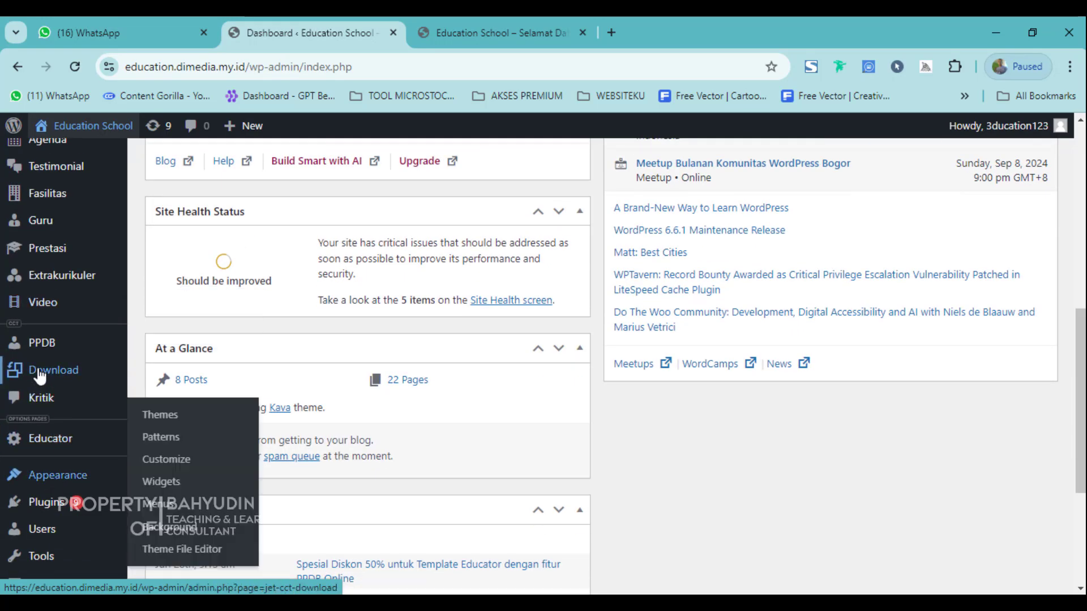
{"action": "scroll", "coordinate": [51, 436], "scroll_direction": "down", "scroll_amount": 1}
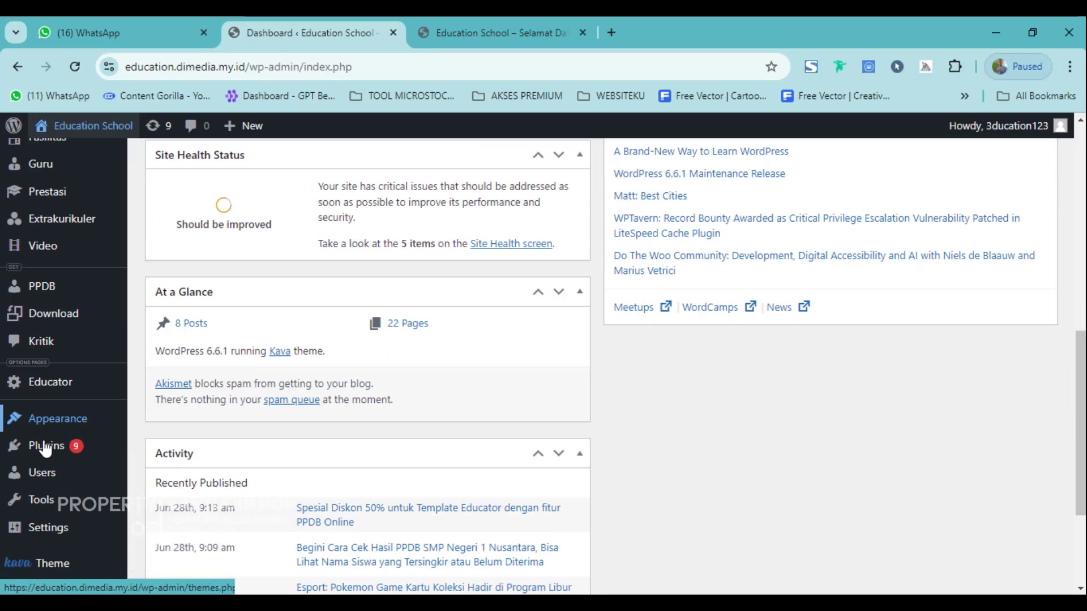
{"action": "scroll", "coordinate": [44, 407], "scroll_direction": "up", "scroll_amount": 3}
{"action": "scroll", "coordinate": [103, 164], "scroll_direction": "up", "scroll_amount": 5}
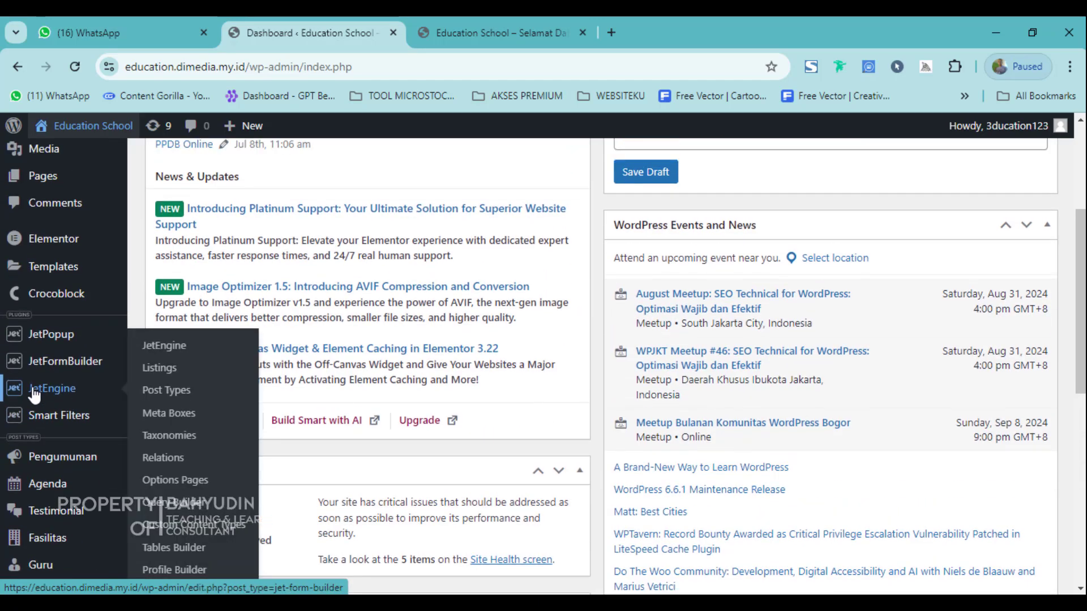
{"action": "scroll", "coordinate": [40, 416], "scroll_direction": "down", "scroll_amount": 4}
{"action": "scroll", "coordinate": [39, 416], "scroll_direction": "down", "scroll_amount": 4}
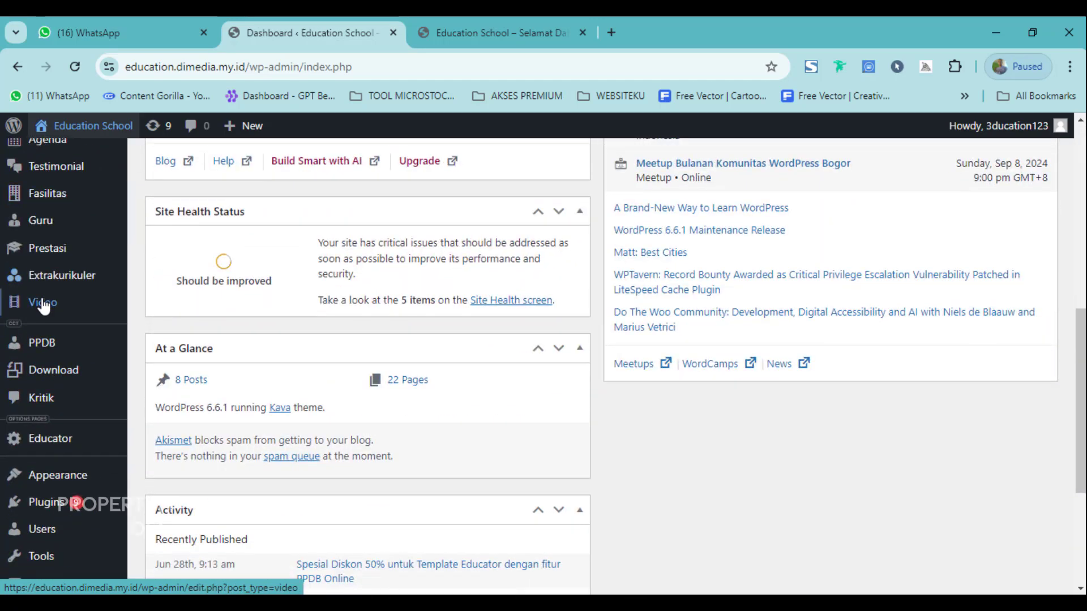
{"action": "scroll", "coordinate": [42, 347], "scroll_direction": "up", "scroll_amount": 4}
{"action": "scroll", "coordinate": [45, 350], "scroll_direction": "up", "scroll_amount": 4}
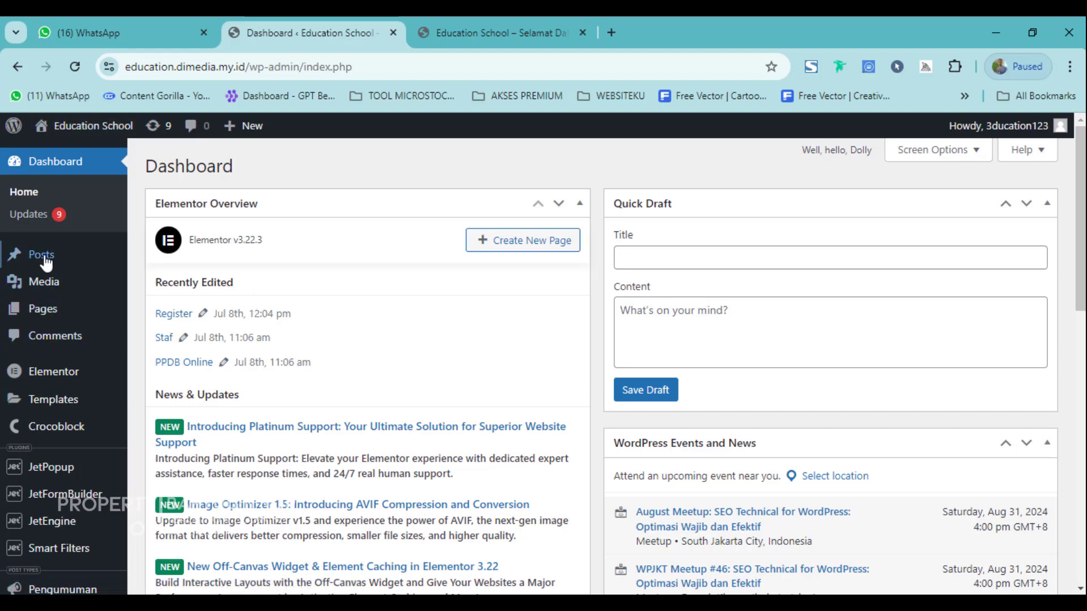
Open Add New Post in a new tab placed beside the dashboard.
{"action": "mouse_move", "coordinate": [46, 263]}
{"action": "mouse_move", "coordinate": [48, 290]}
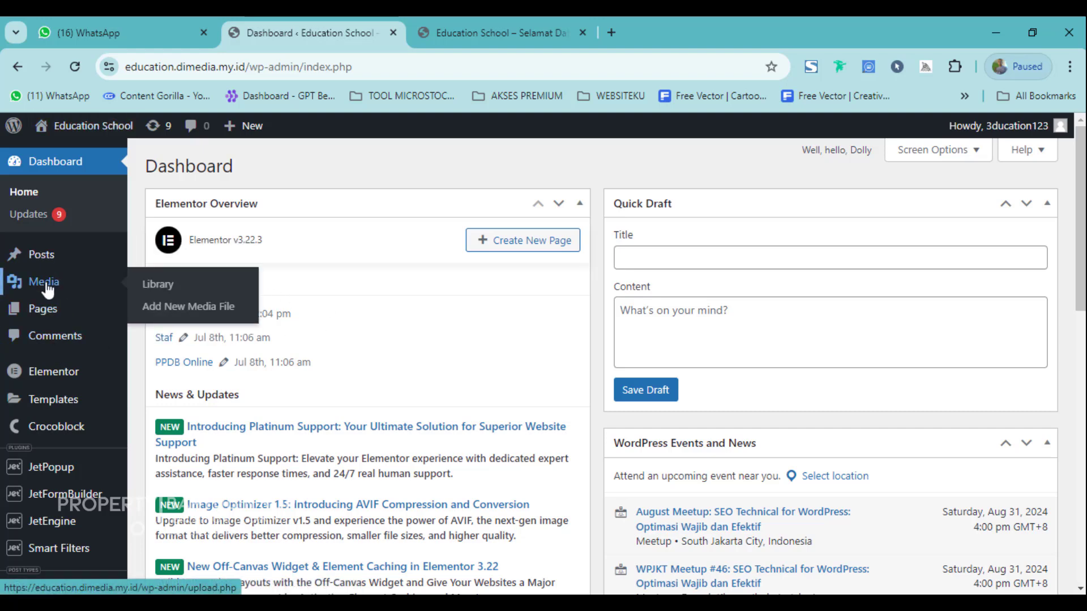
{"action": "mouse_move", "coordinate": [83, 264]}
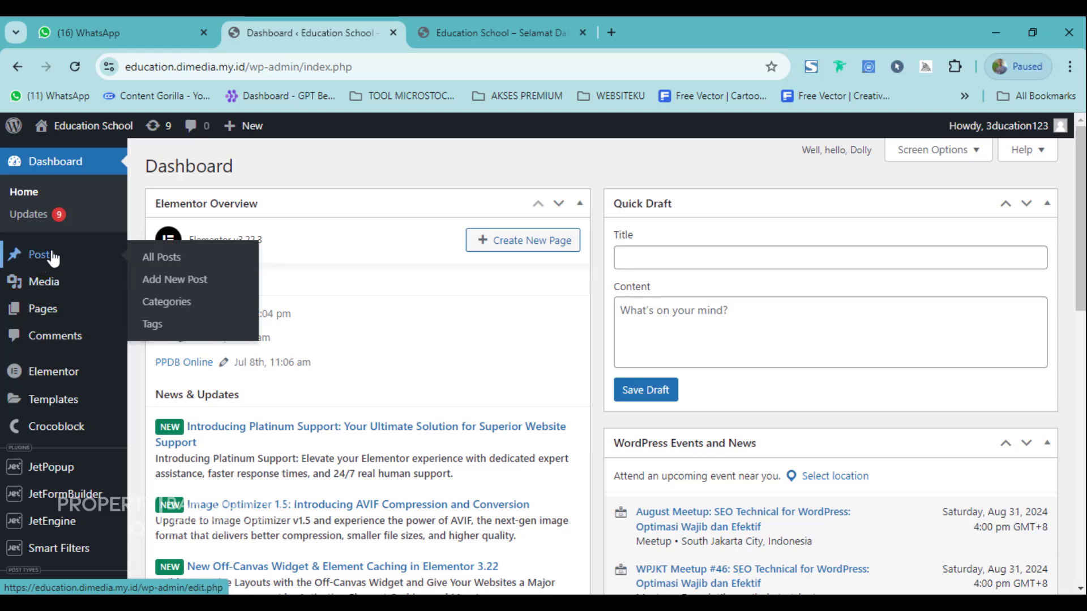
{"action": "right_click", "coordinate": [191, 284]}
{"action": "left_click", "coordinate": [278, 304]}
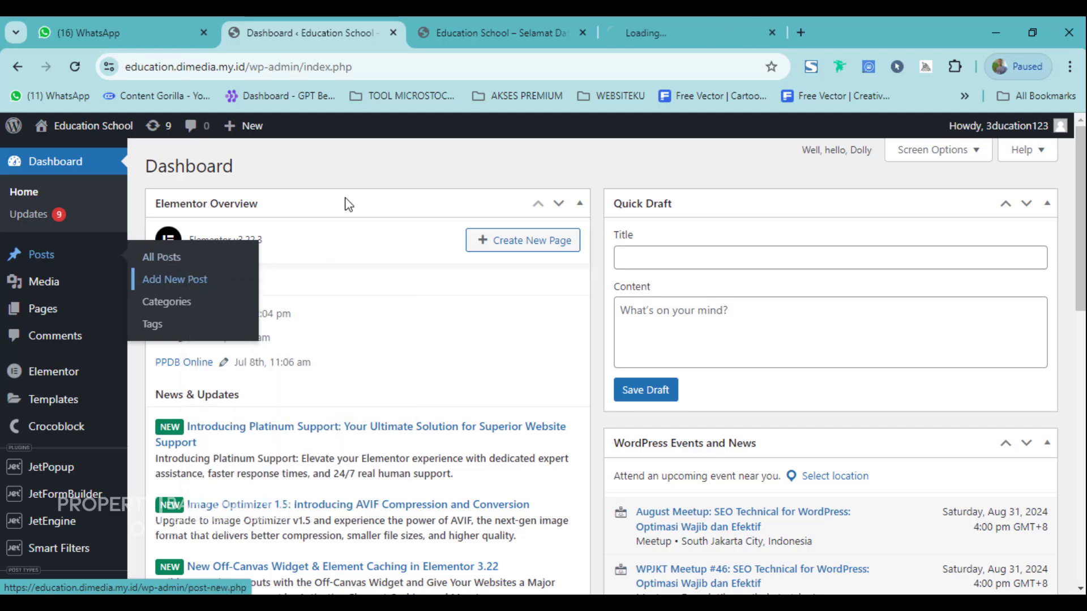
{"action": "left_click_drag", "start_coordinate": [723, 17], "coordinate": [600, 23]}
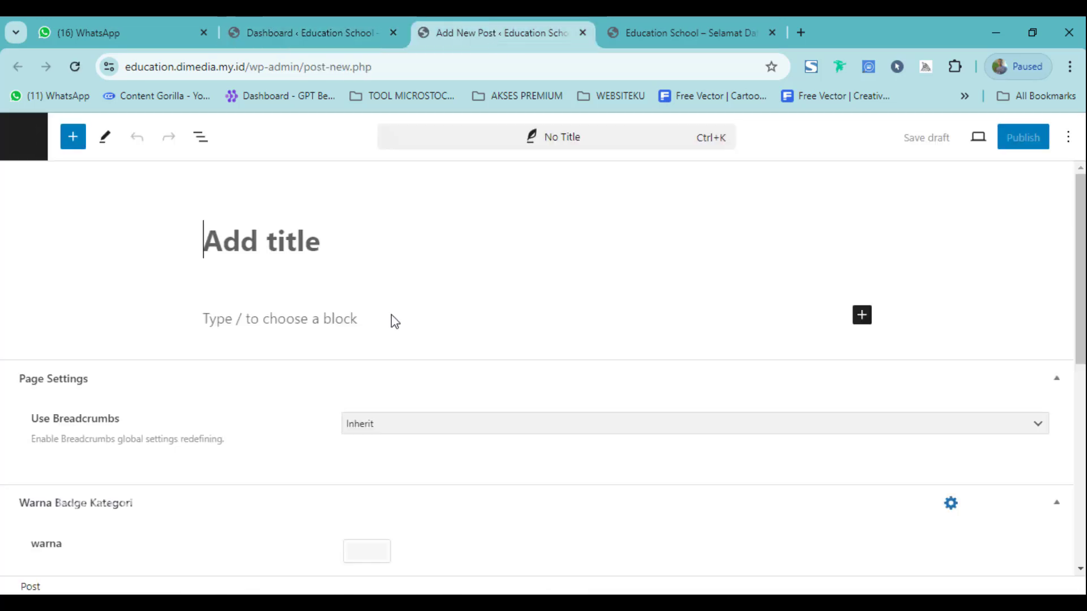
{"action": "scroll", "coordinate": [315, 421], "scroll_direction": "down", "scroll_amount": 7}
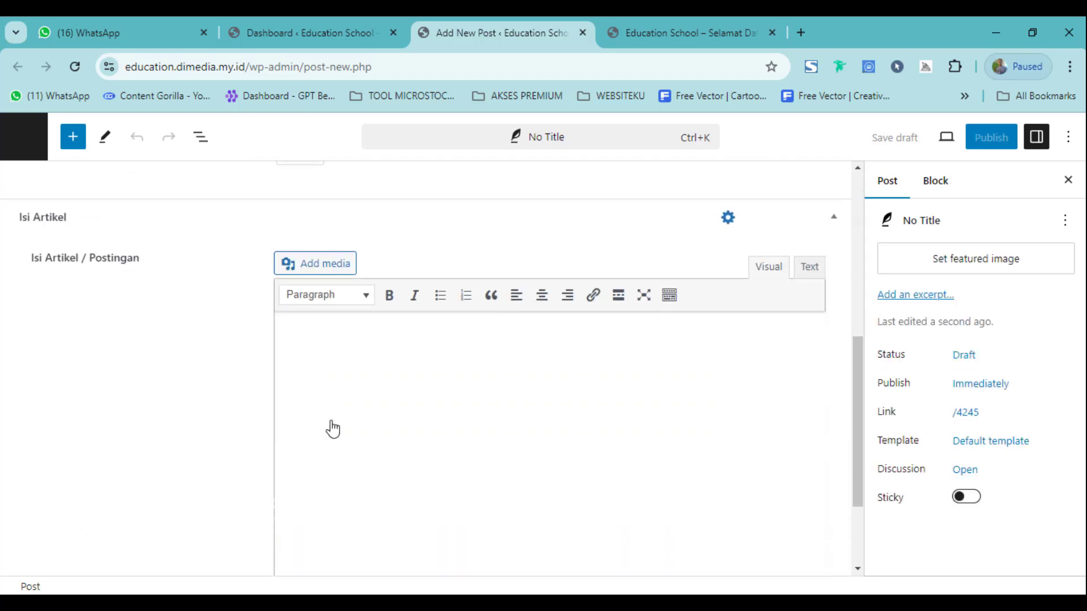
{"action": "scroll", "coordinate": [415, 435], "scroll_direction": "up", "scroll_amount": 4}
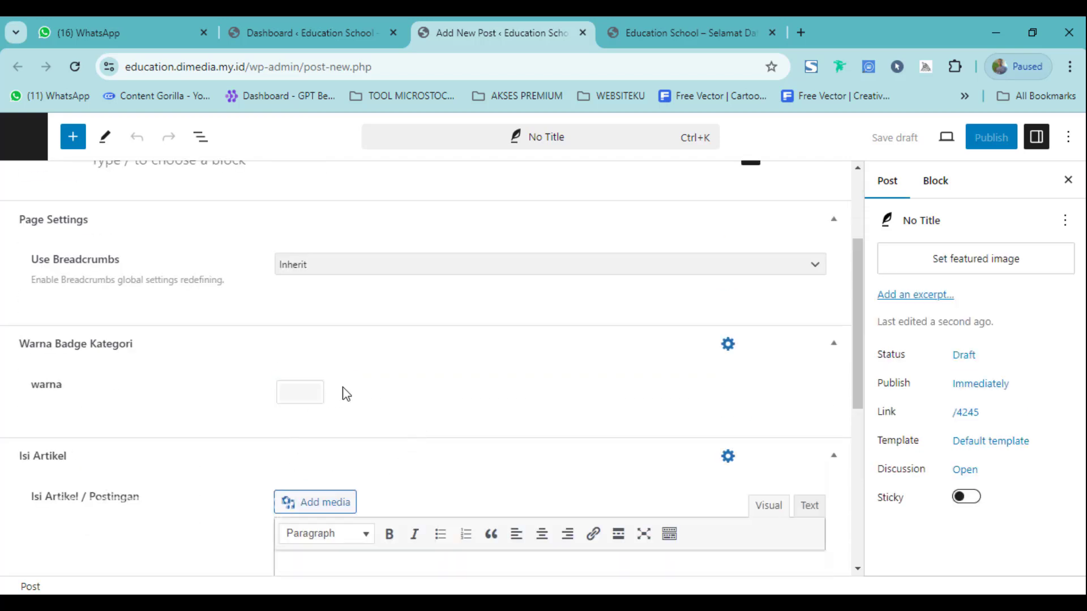
{"action": "scroll", "coordinate": [301, 441], "scroll_direction": "up", "scroll_amount": 3}
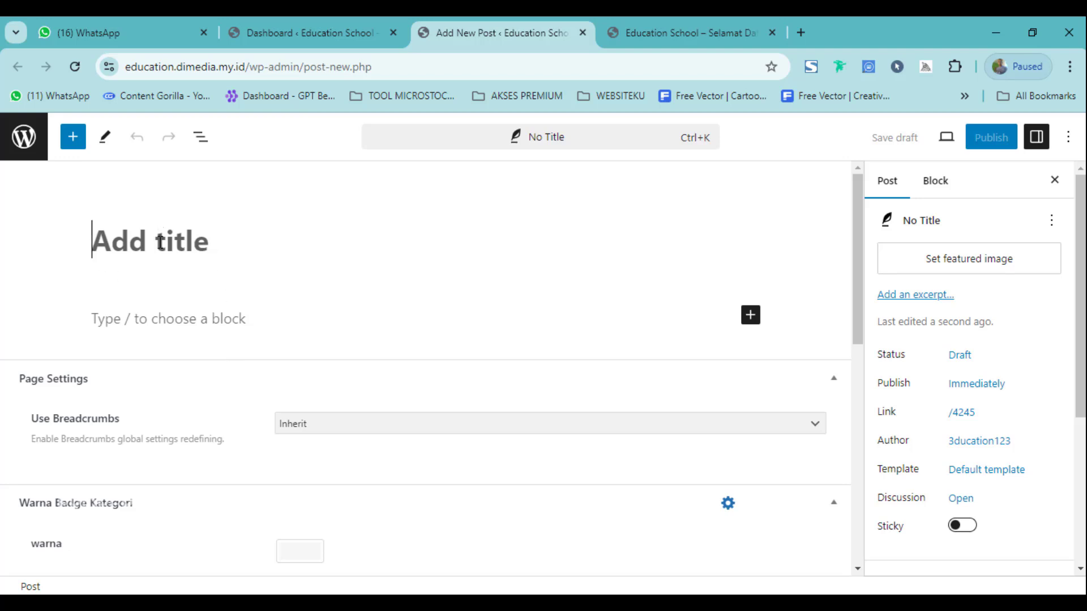
Enter 'Kegiatan di Sekolah Education School' as the post title.
{"action": "type", "text": "Kegiata"}
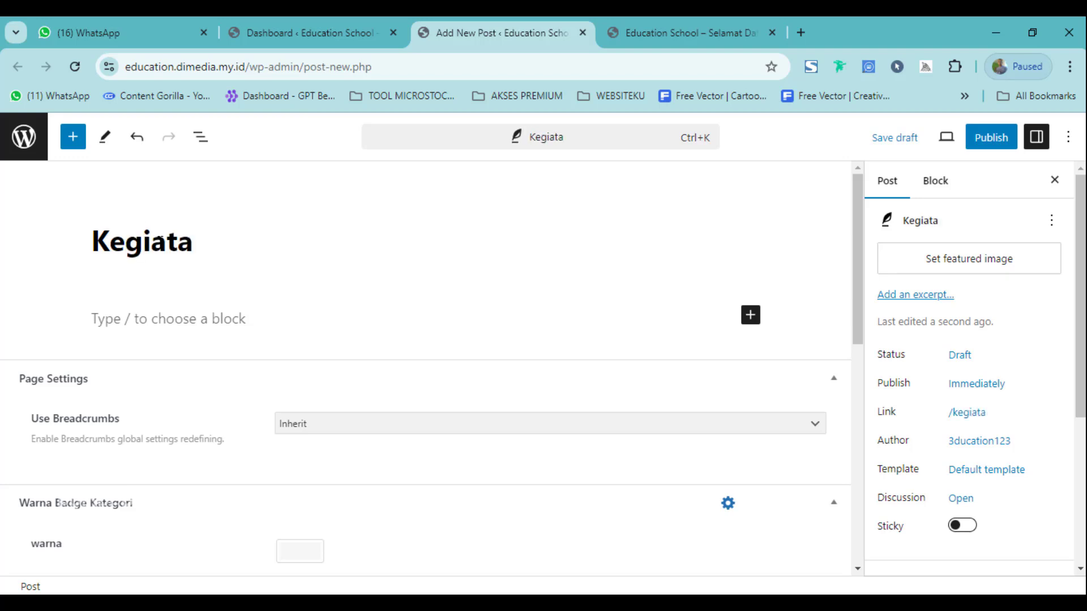
{"action": "type", "text": "n di Seko"}
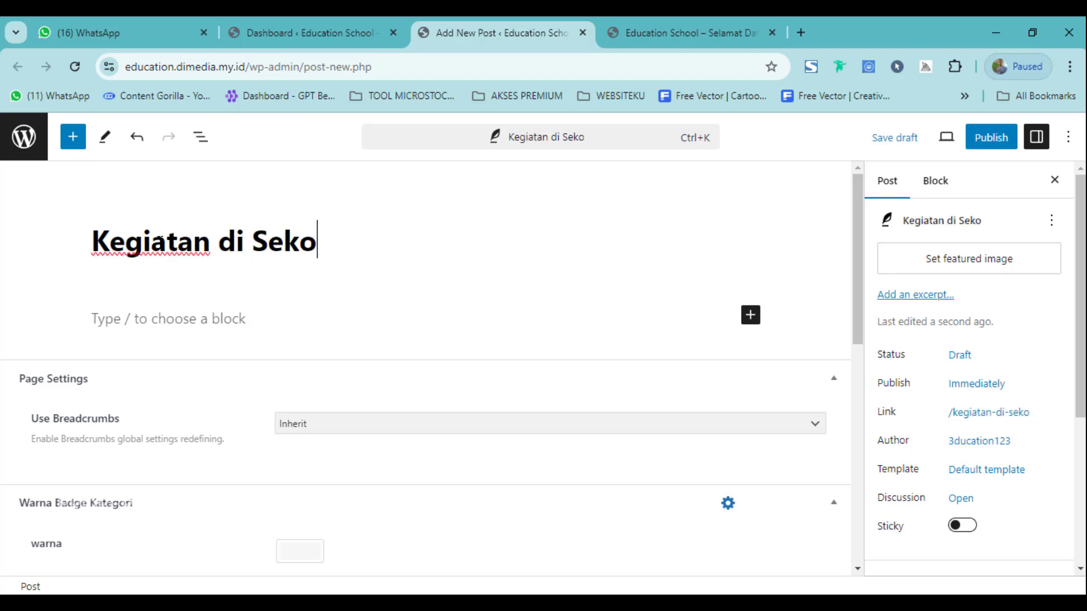
{"action": "type", "text": "lah "}
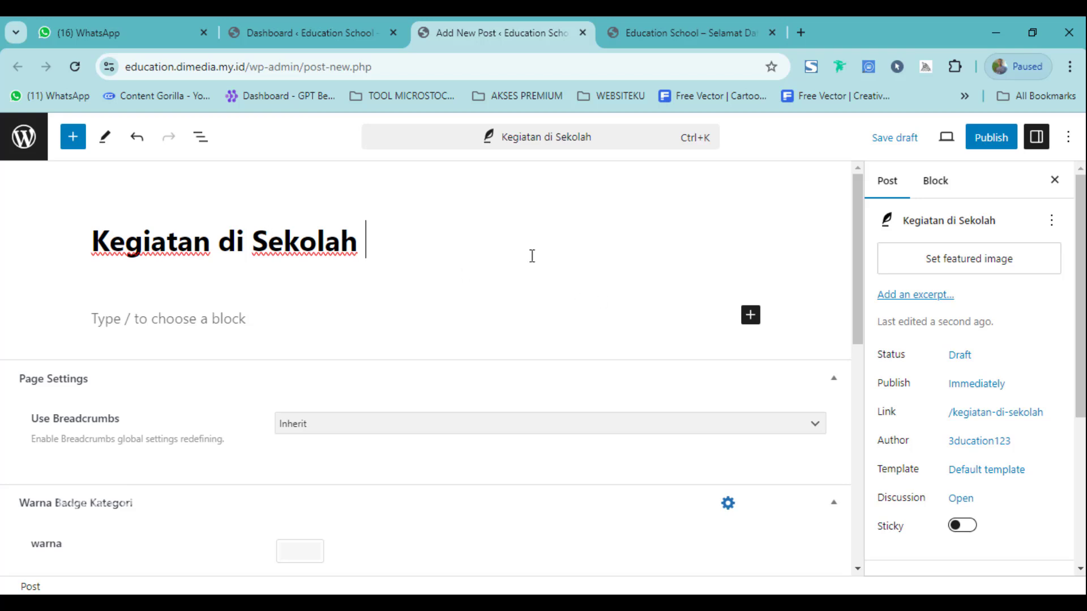
{"action": "type", "text": "Education"}
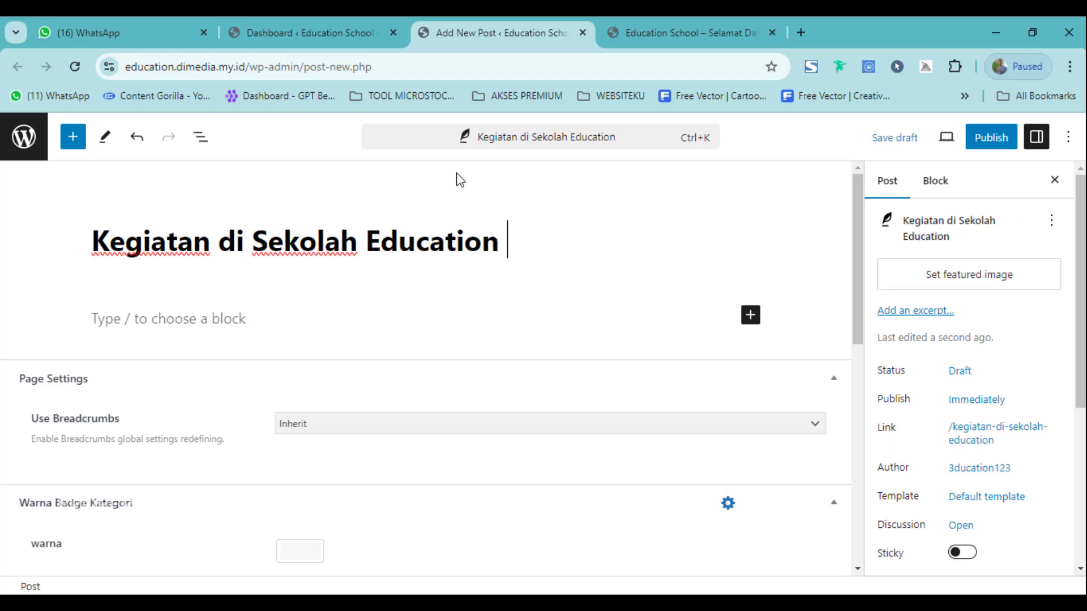
{"action": "type", "text": " School"}
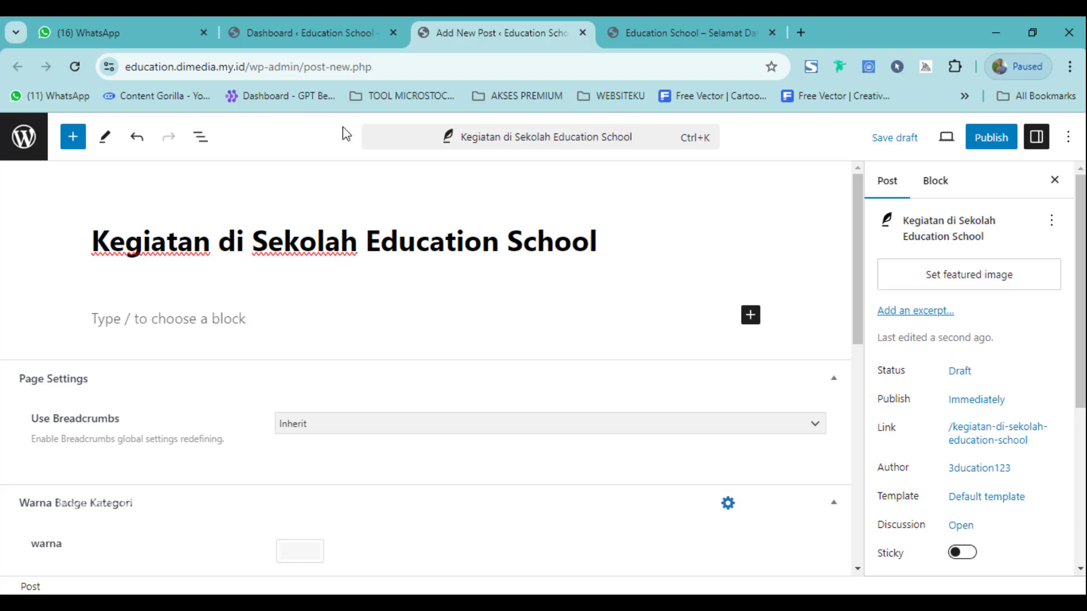
{"action": "left_click_drag", "start_coordinate": [92, 242], "coordinate": [298, 244]}
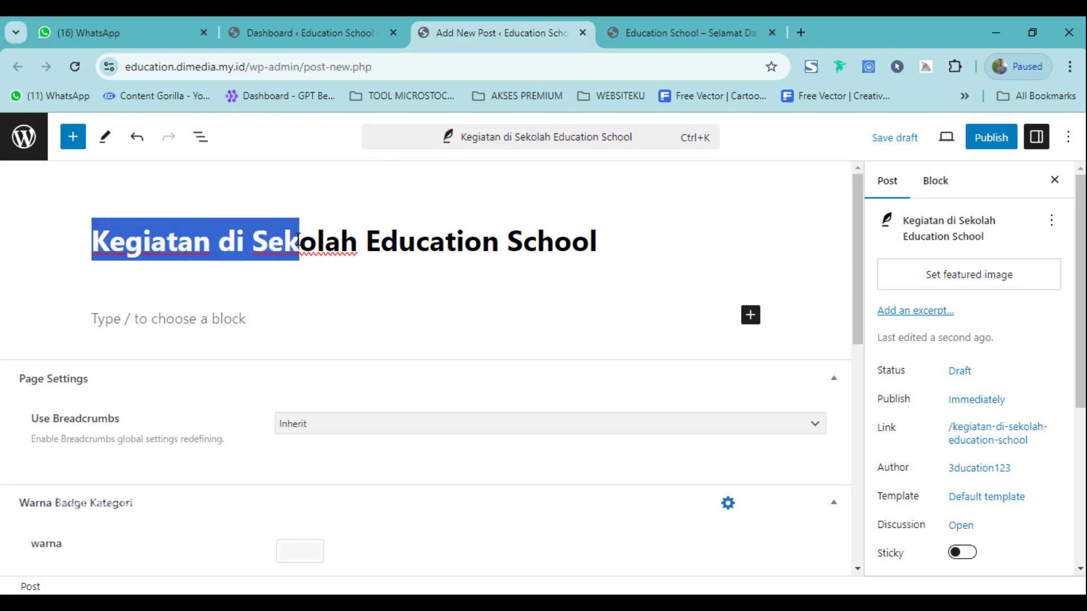
{"action": "triple_click", "coordinate": [323, 243]}
{"action": "scroll", "coordinate": [238, 352], "scroll_direction": "down", "scroll_amount": 2}
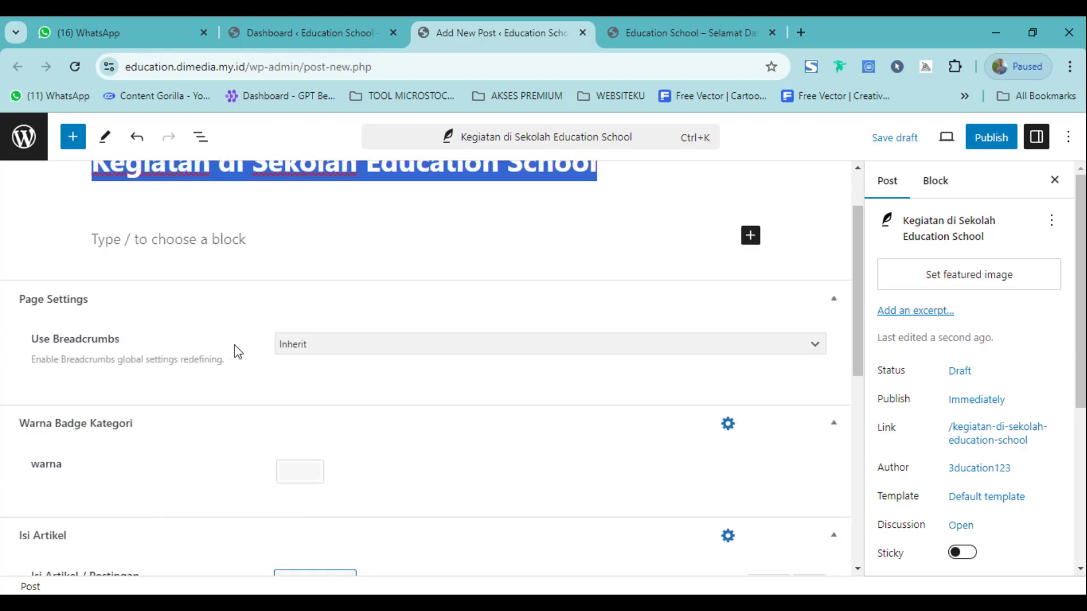
{"action": "scroll", "coordinate": [123, 347], "scroll_direction": "up", "scroll_amount": 2}
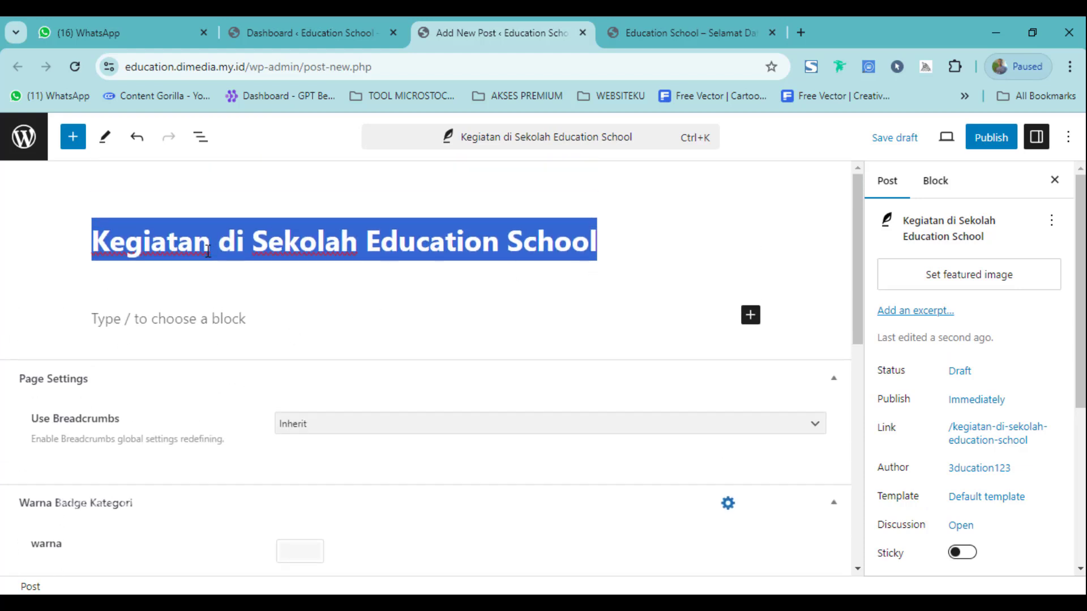
{"action": "left_click", "coordinate": [235, 241]}
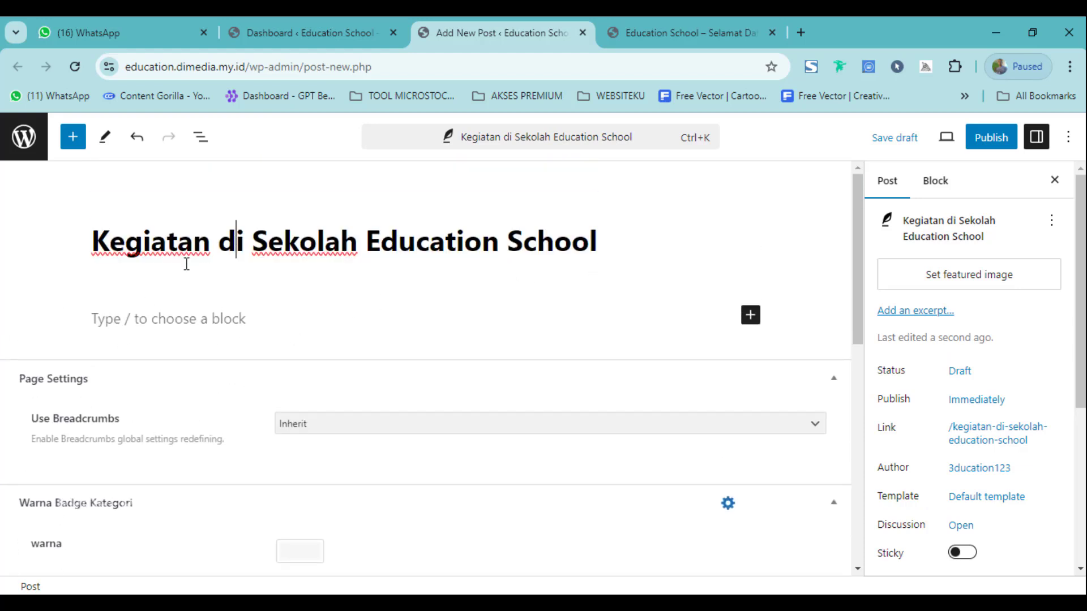
Place the cursor in the empty content block, then switch to the live Education School site.
{"action": "left_click", "coordinate": [660, 32]}
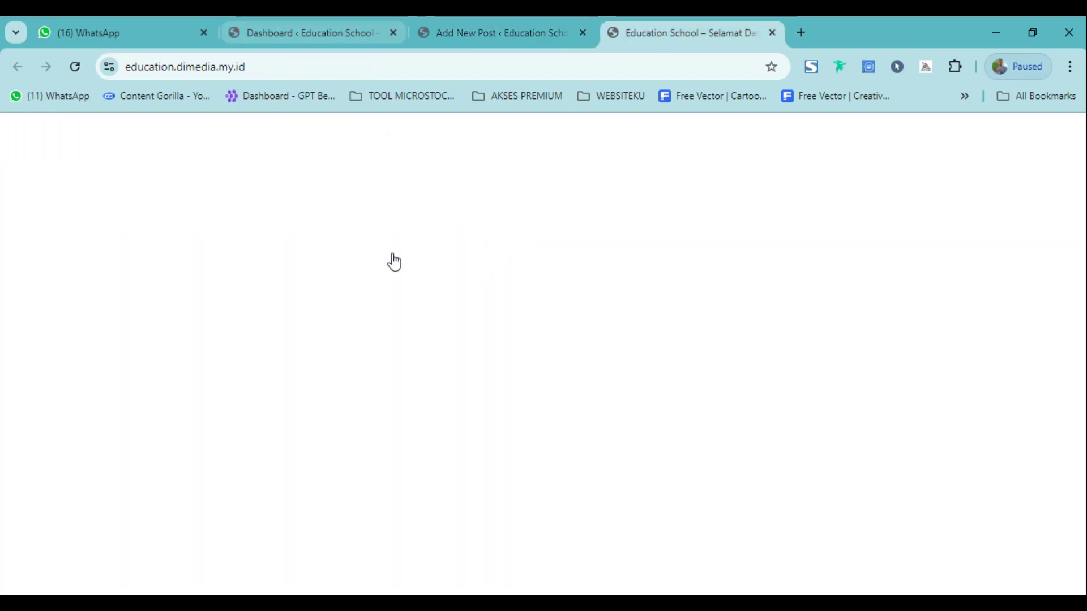
{"action": "left_click", "coordinate": [439, 29]}
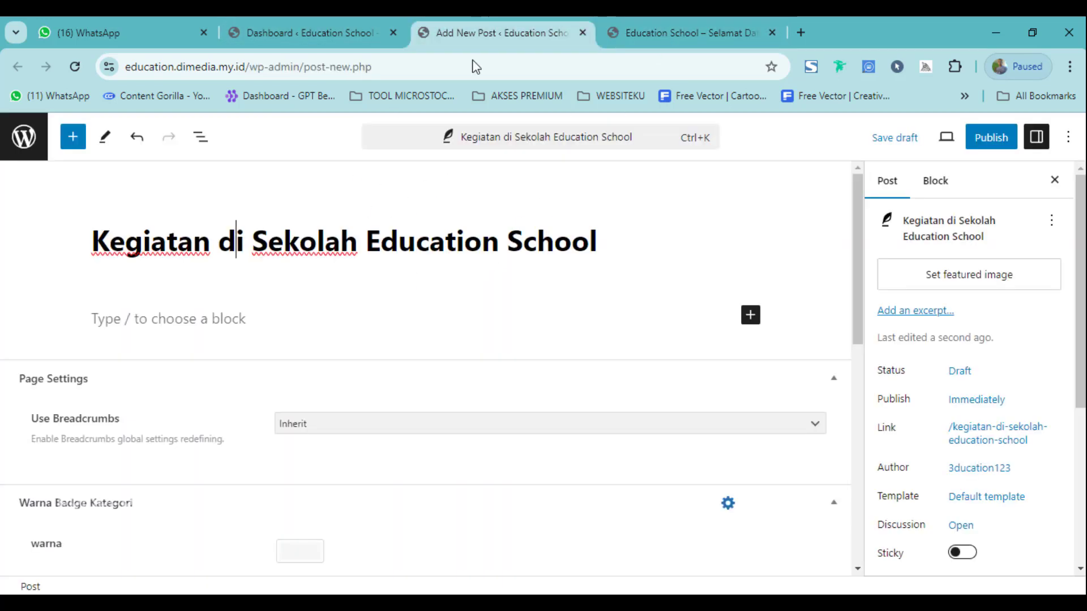
{"action": "left_click", "coordinate": [200, 312]}
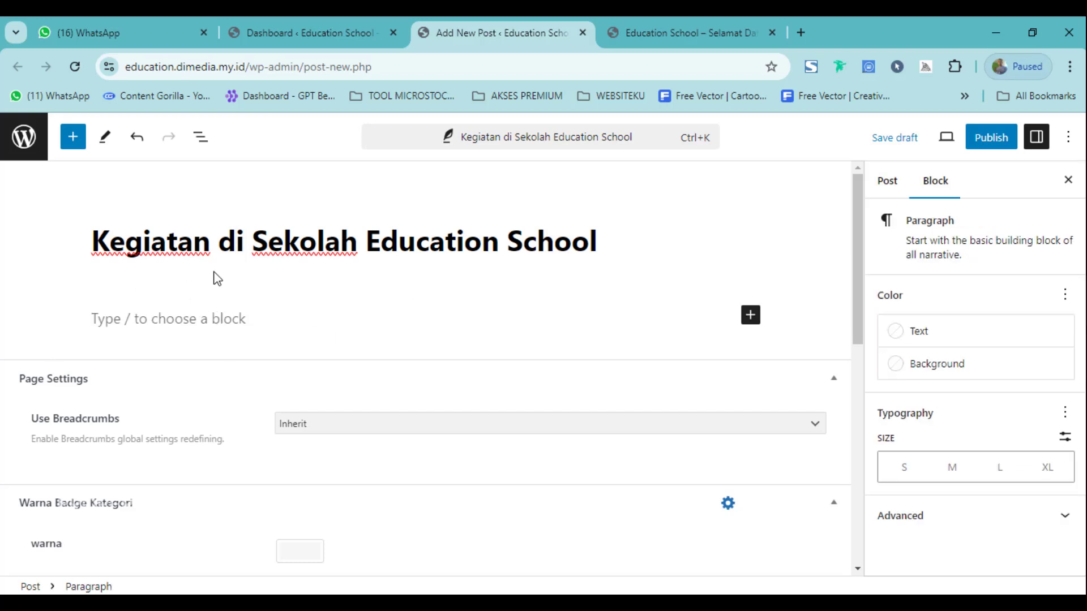
{"action": "scroll", "coordinate": [217, 357], "scroll_direction": "down", "scroll_amount": 4}
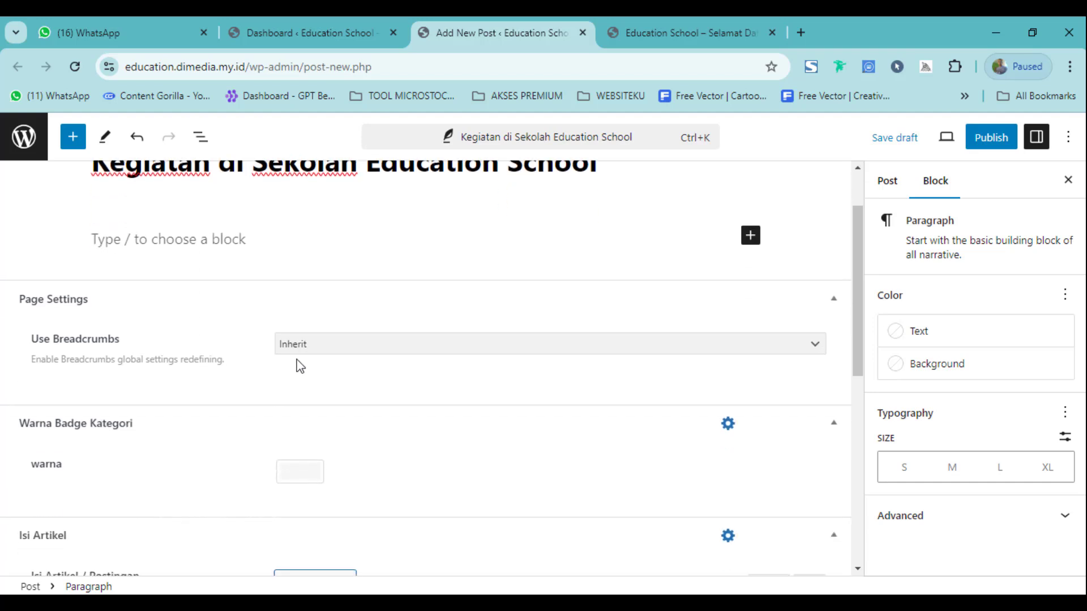
{"action": "scroll", "coordinate": [305, 376], "scroll_direction": "up", "scroll_amount": 3}
{"action": "scroll", "coordinate": [170, 378], "scroll_direction": "down", "scroll_amount": 5}
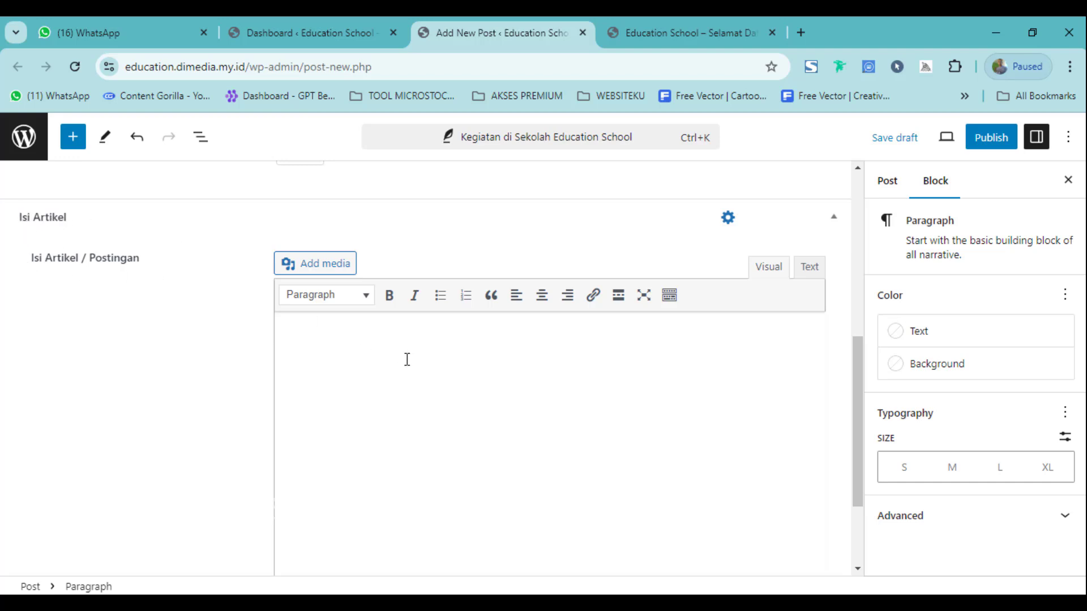
{"action": "scroll", "coordinate": [468, 383], "scroll_direction": "down", "scroll_amount": 2}
{"action": "scroll", "coordinate": [468, 383], "scroll_direction": "up", "scroll_amount": 2}
{"action": "left_click", "coordinate": [623, 32]}
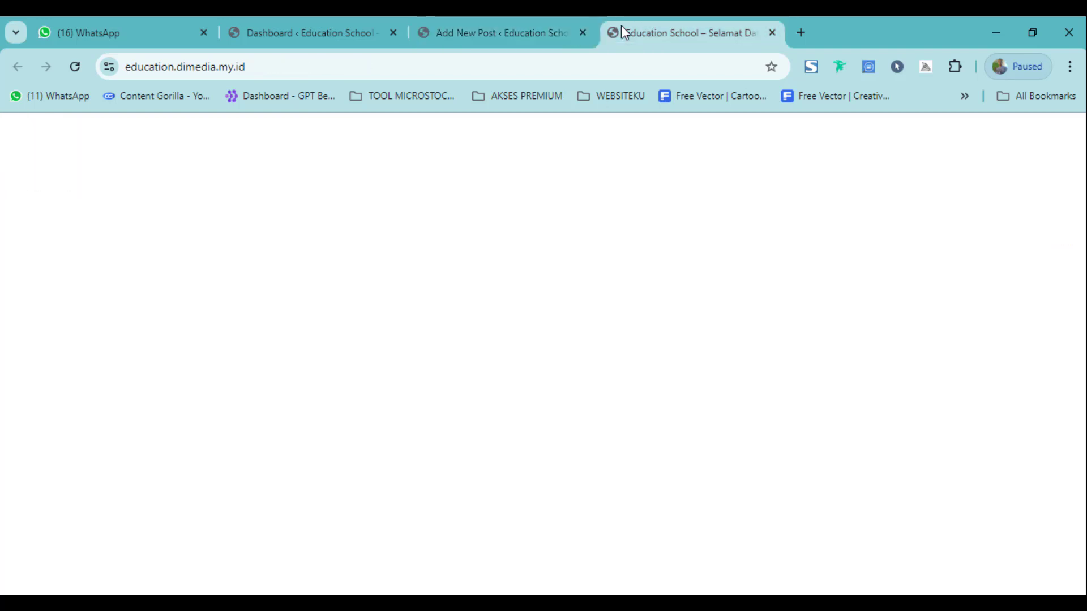
Search Google for 'kegiatan sekolah' in a new tab.
{"action": "left_click", "coordinate": [806, 30]}
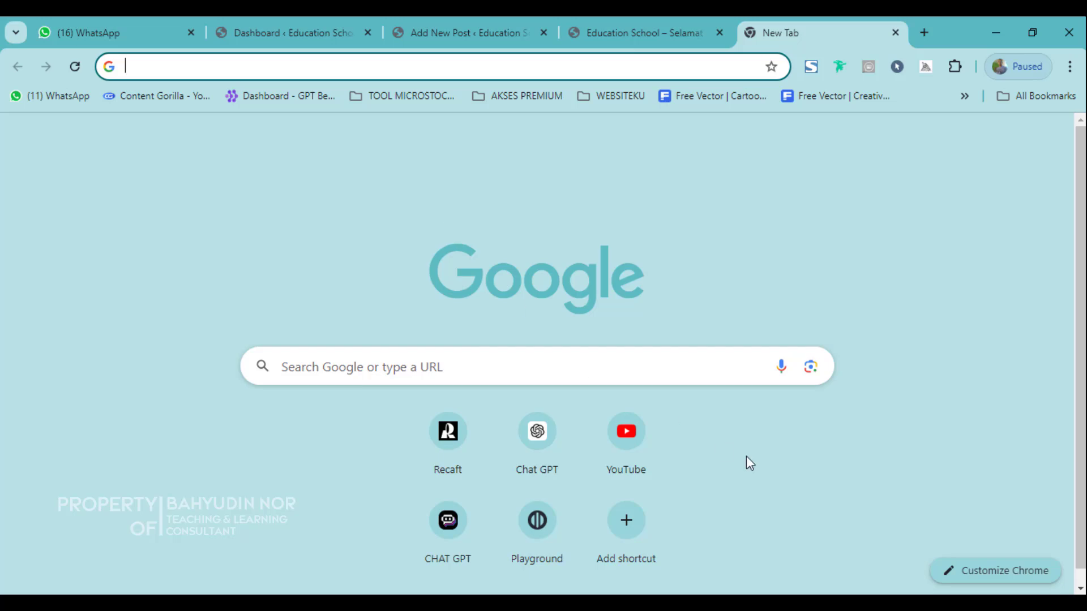
{"action": "type", "text": "kegi"}
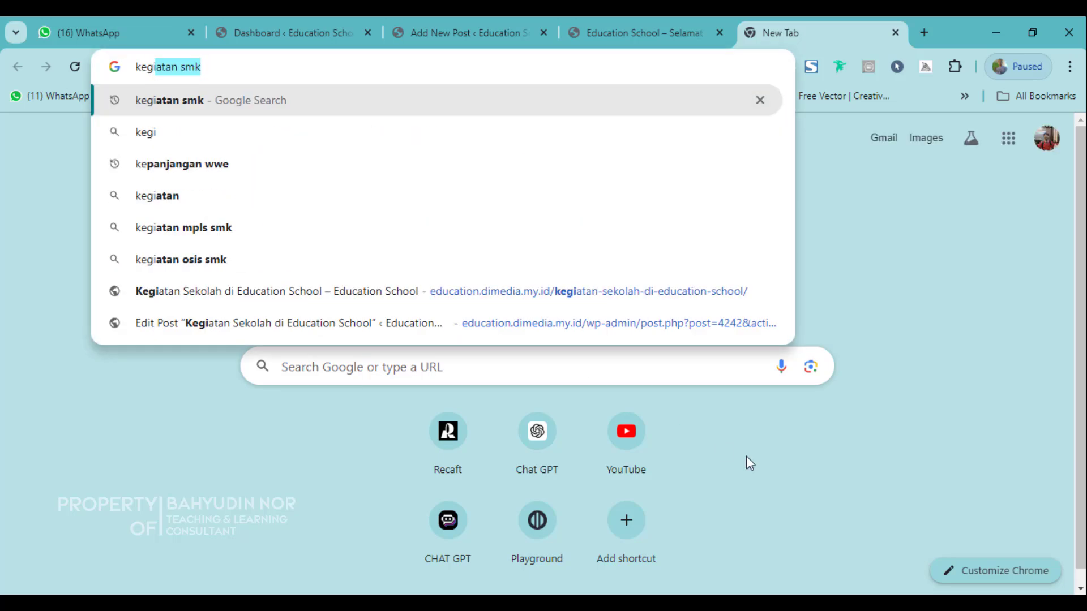
{"action": "type", "text": "atan sekolah"}
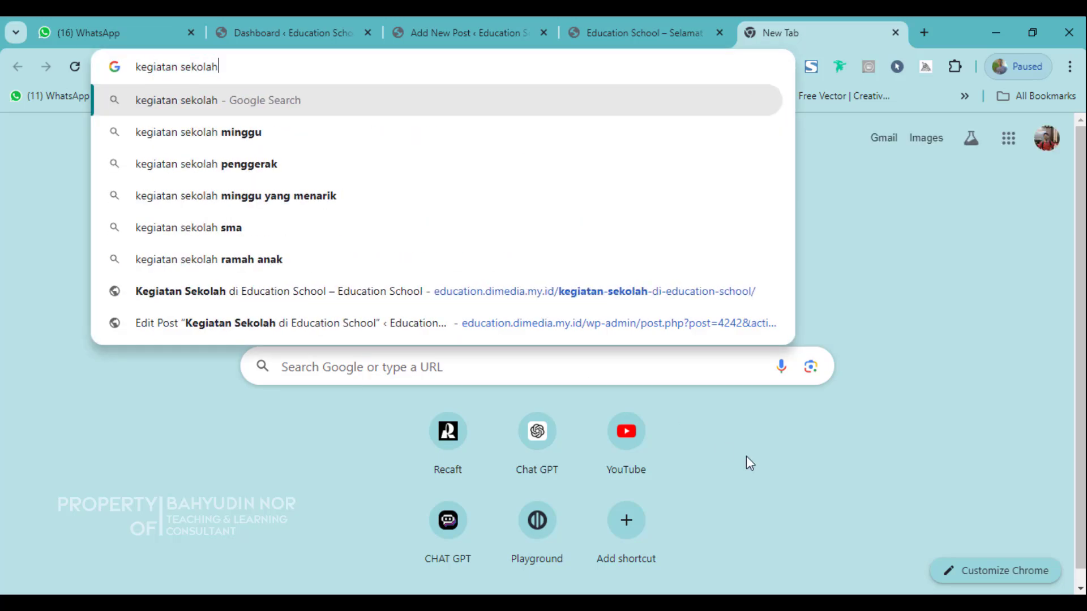
{"action": "key", "text": "Return"}
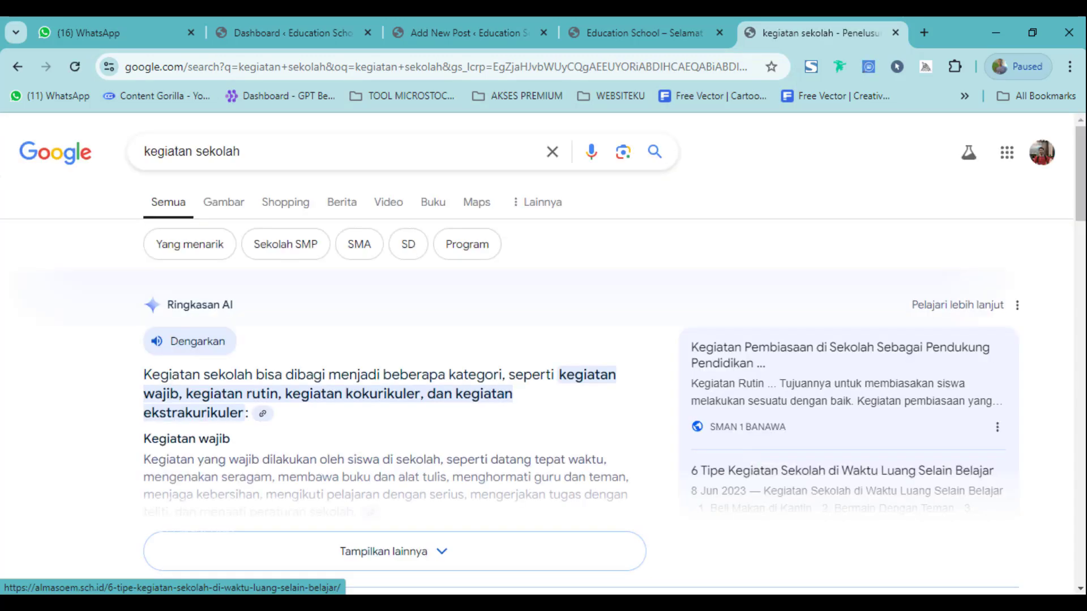
Expand the AI overview, copy its school activities text, and return to the post editor.
{"action": "scroll", "coordinate": [320, 519], "scroll_direction": "down", "scroll_amount": 1}
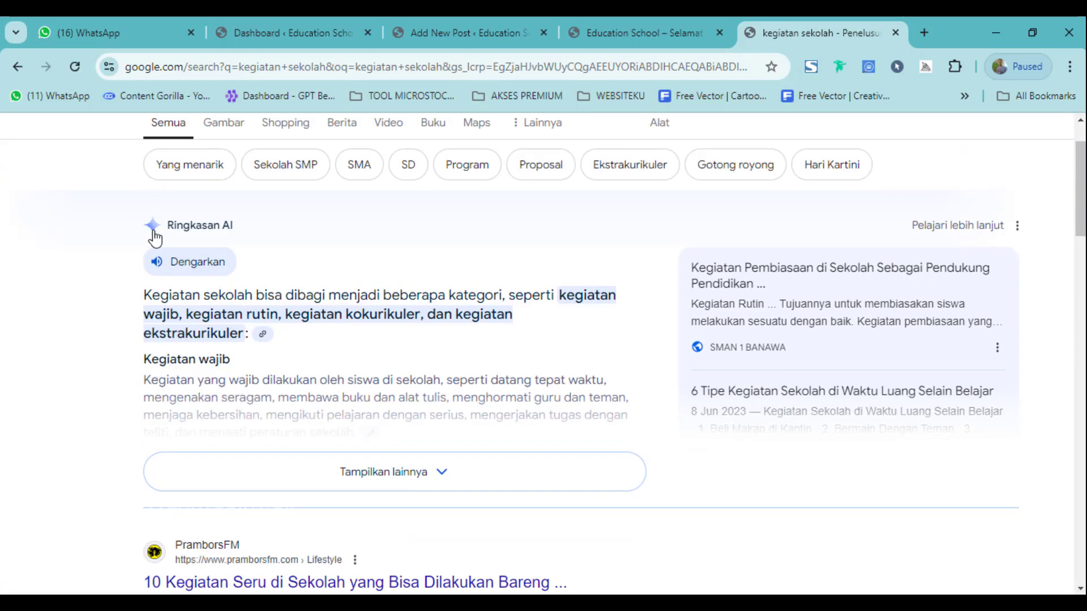
{"action": "left_click", "coordinate": [340, 470]}
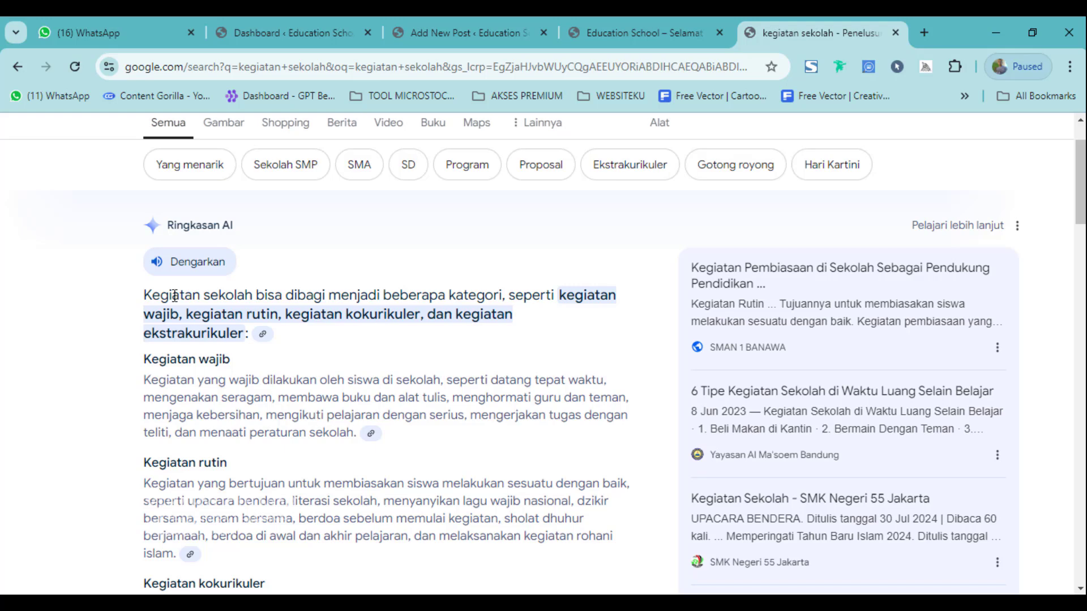
{"action": "left_click_drag", "start_coordinate": [144, 295], "coordinate": [331, 366]}
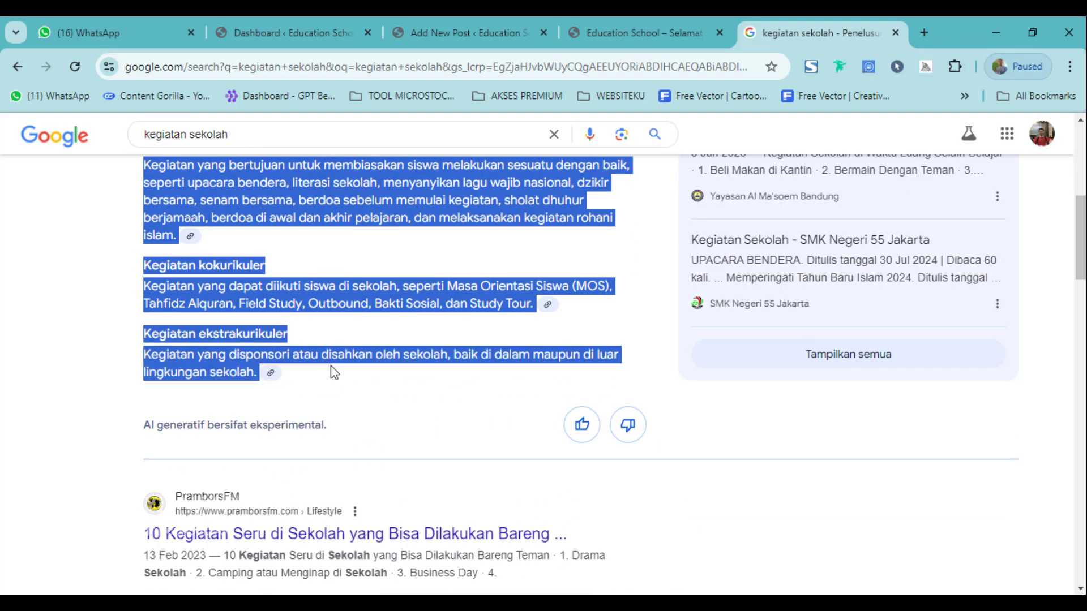
{"action": "left_click", "coordinate": [486, 17]}
{"action": "scroll", "coordinate": [330, 417], "scroll_direction": "up", "scroll_amount": 5}
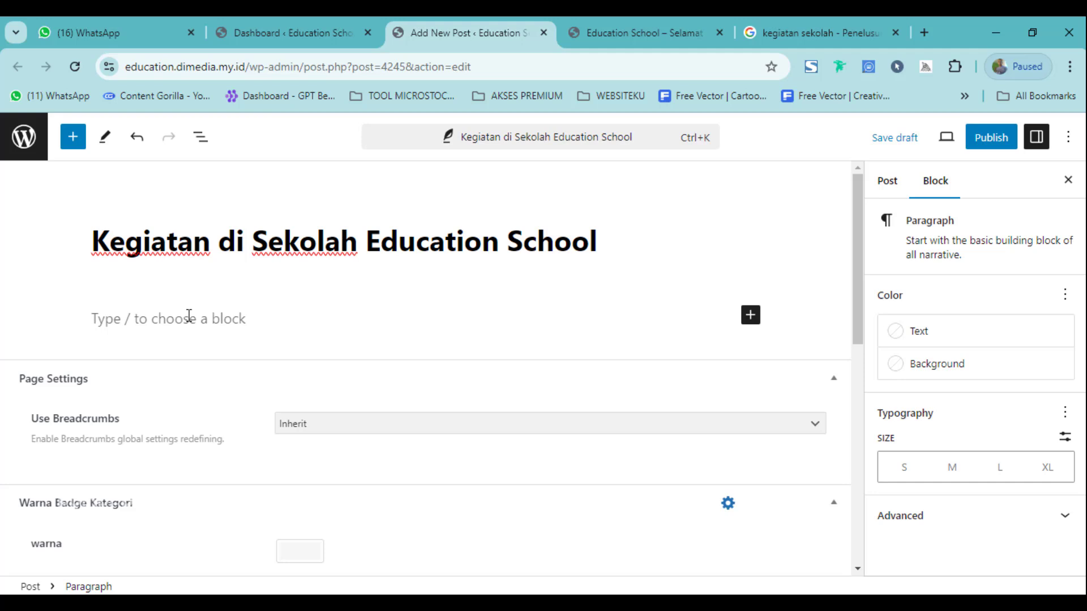
Paste the school activities text into the body and re-paste the intro as plain text.
{"action": "scroll", "coordinate": [376, 425], "scroll_direction": "down", "scroll_amount": 7}
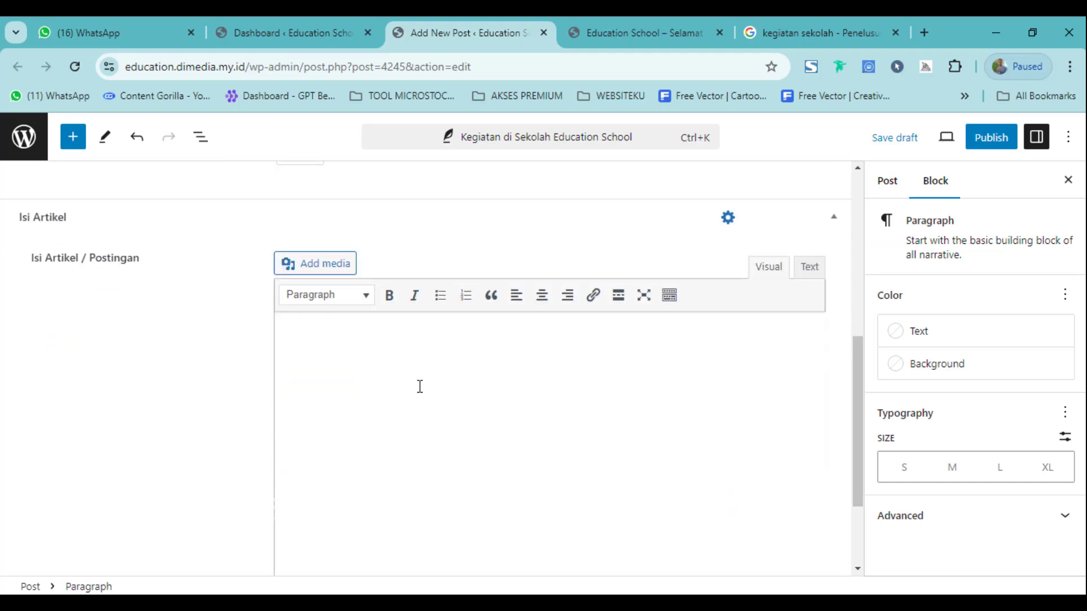
{"action": "key", "text": "ctrl+v"}
{"action": "scroll", "coordinate": [352, 391], "scroll_direction": "up", "scroll_amount": 2}
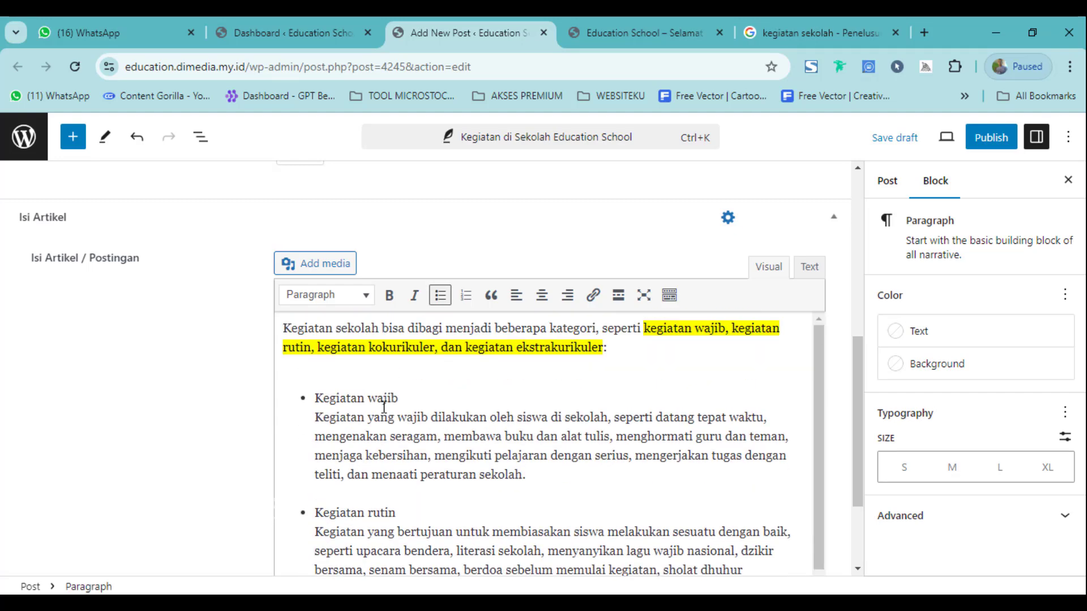
{"action": "triple_click", "coordinate": [469, 347]}
{"action": "key", "text": "ctrl+c"}
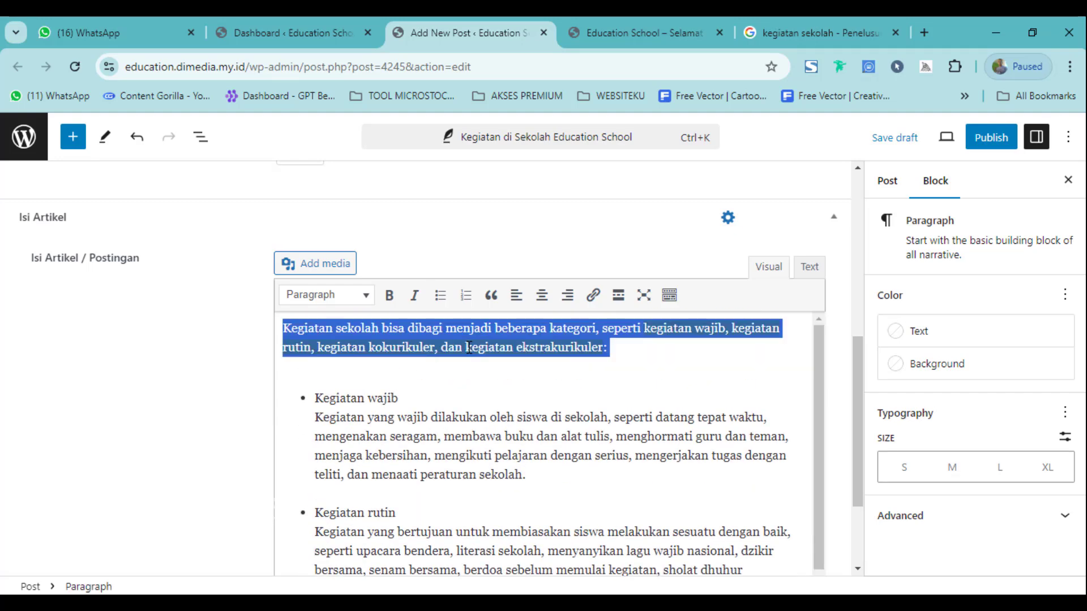
{"action": "left_click", "coordinate": [390, 68]}
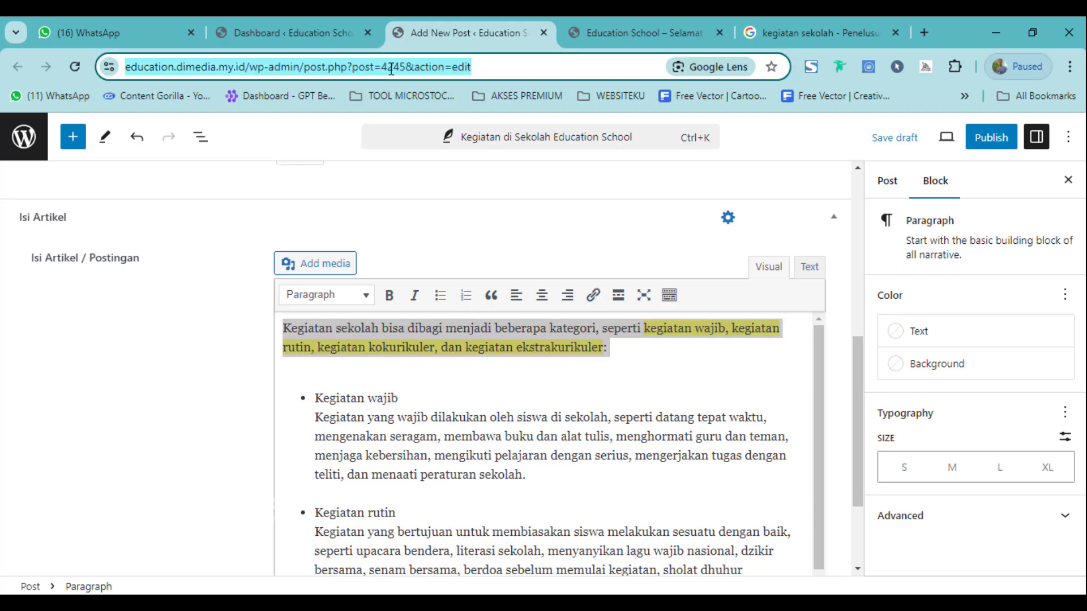
{"action": "key", "text": "ctrl+v"}
{"action": "key", "text": "ctrl+a"}
{"action": "key", "text": "ctrl+x"}
{"action": "triple_click", "coordinate": [339, 329]}
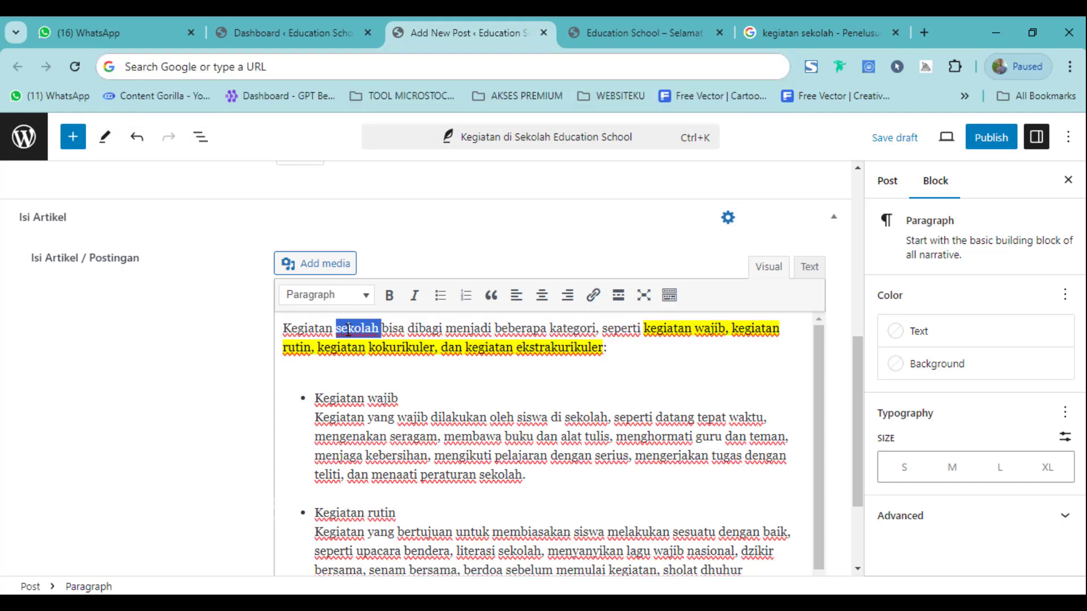
{"action": "key", "text": "ctrl+v"}
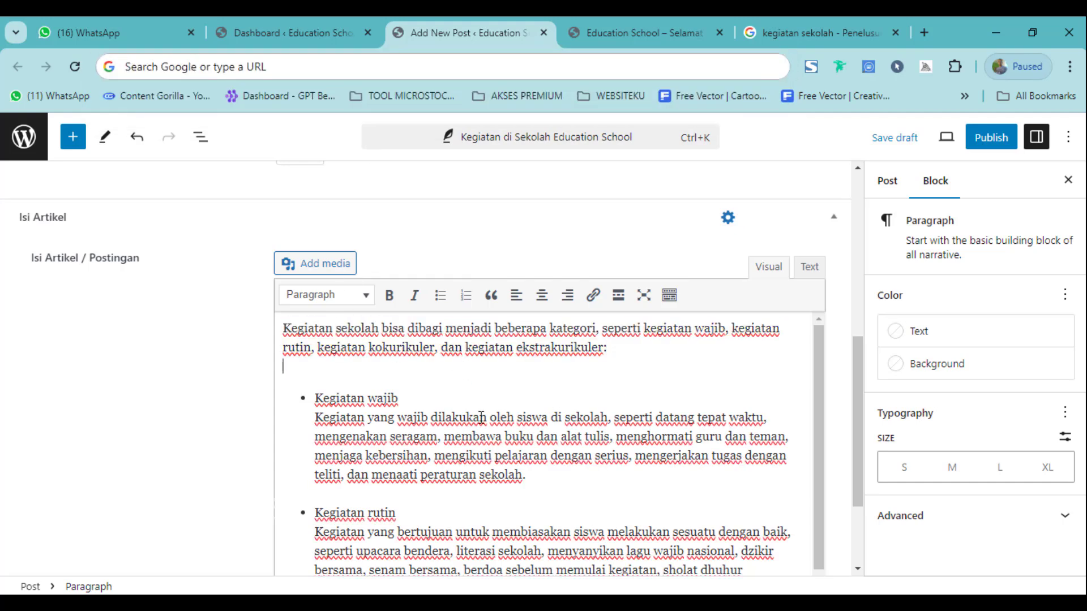
Make Kegiatan wajib a plain label with its description as a bulleted item.
{"action": "scroll", "coordinate": [480, 417], "scroll_direction": "down", "scroll_amount": 2}
{"action": "scroll", "coordinate": [469, 410], "scroll_direction": "up", "scroll_amount": 2}
{"action": "scroll", "coordinate": [470, 442], "scroll_direction": "down", "scroll_amount": 1}
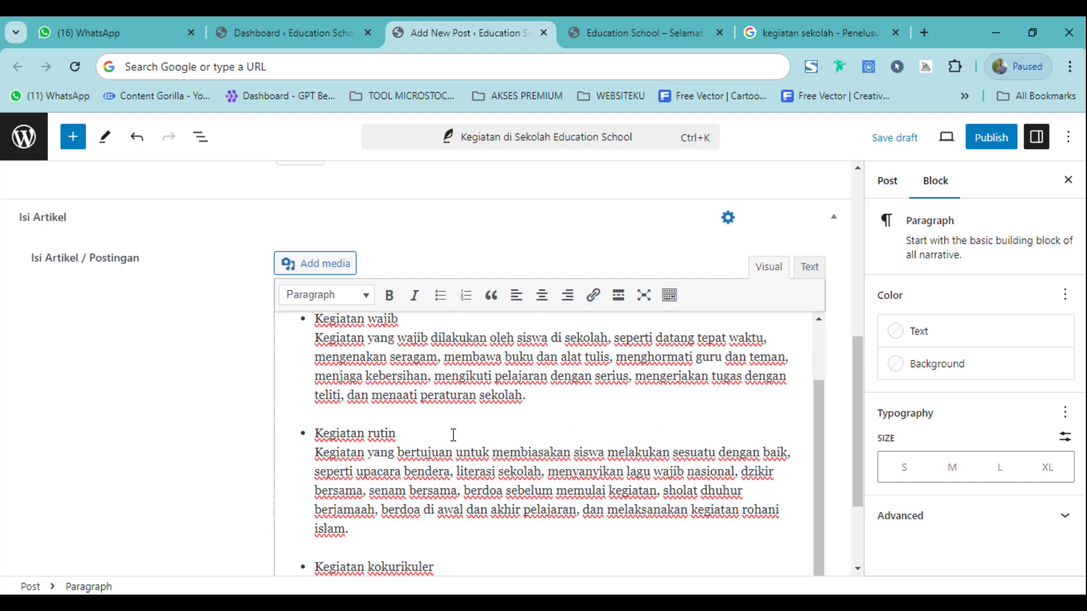
{"action": "left_click", "coordinate": [615, 401]}
{"action": "key", "text": "Return"}
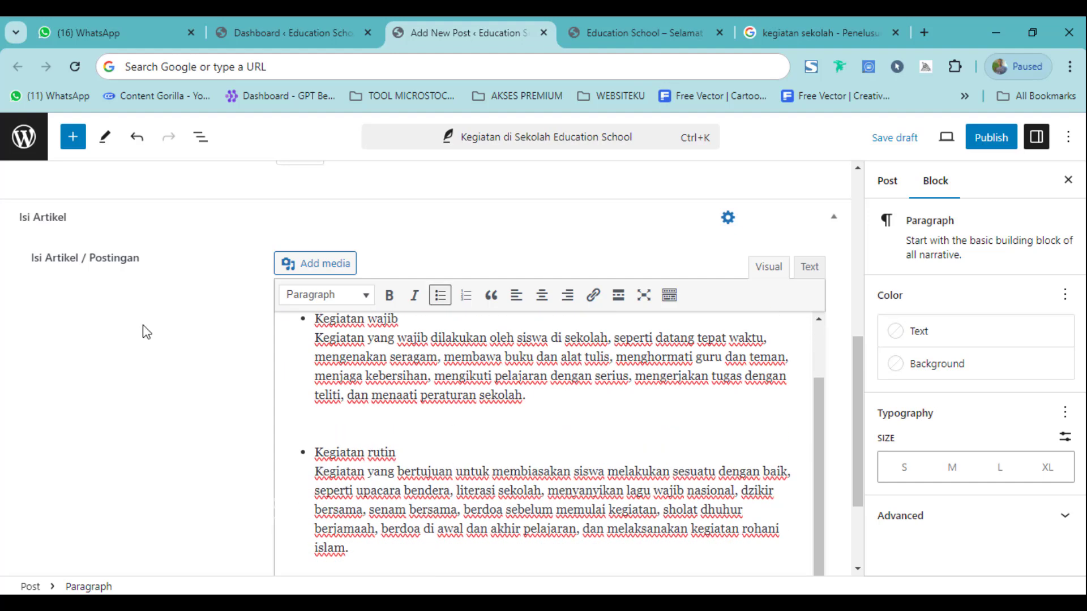
{"action": "left_click", "coordinate": [440, 295]}
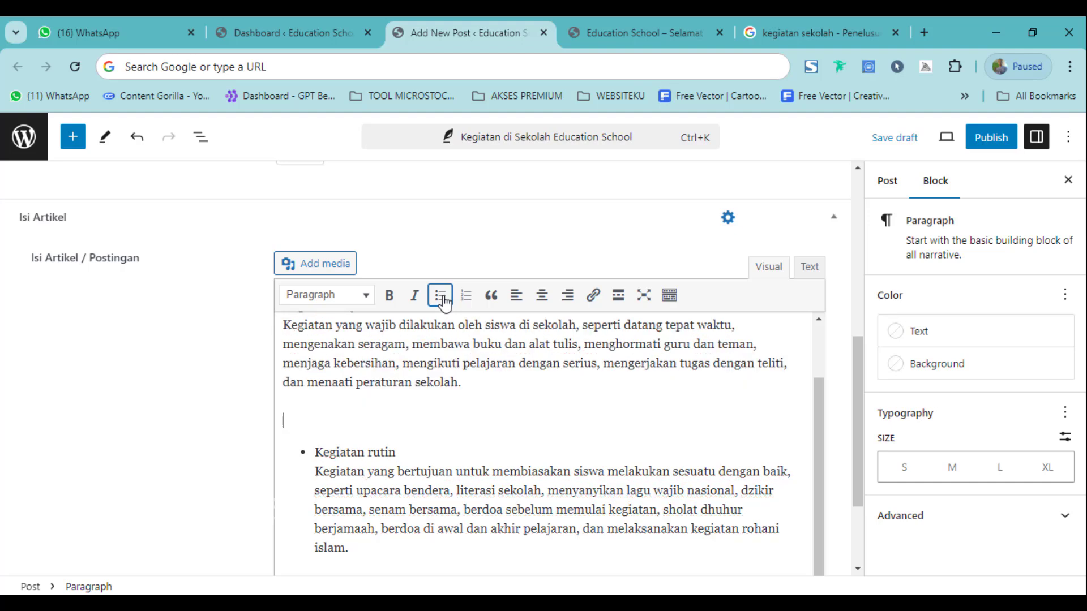
{"action": "scroll", "coordinate": [419, 390], "scroll_direction": "up", "scroll_amount": 2}
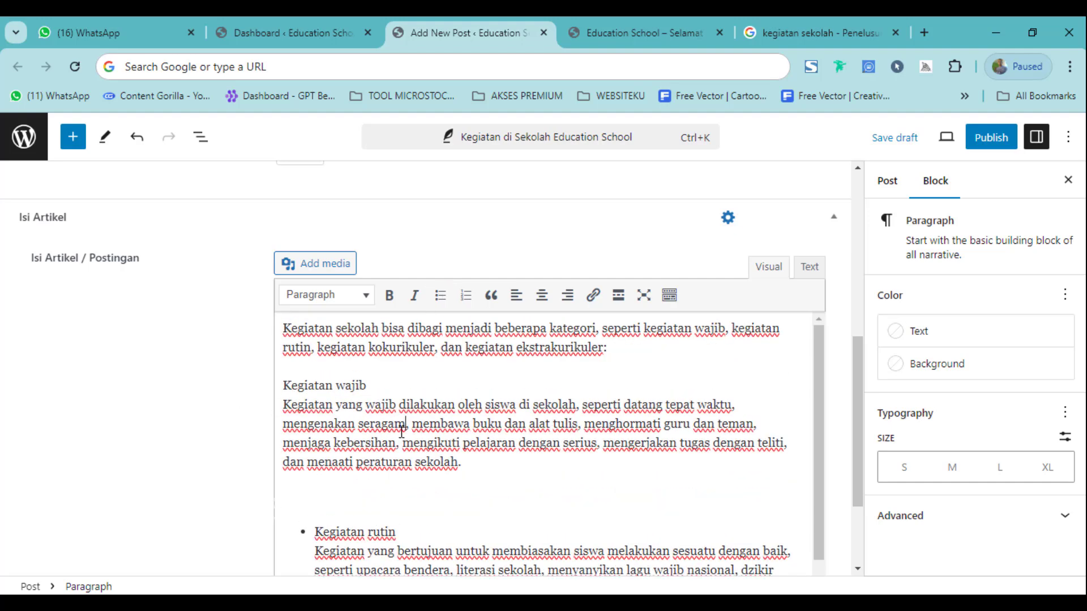
{"action": "left_click", "coordinate": [442, 300]}
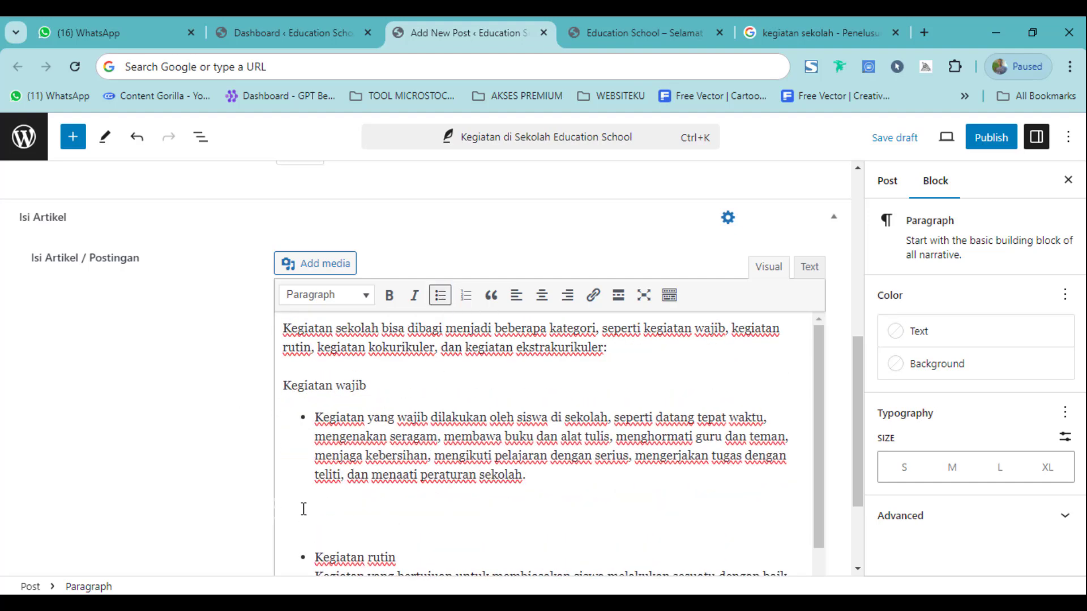
Insert pramuka.webp from the Media Library after the Kegiatan wajib item.
{"action": "left_click", "coordinate": [310, 274]}
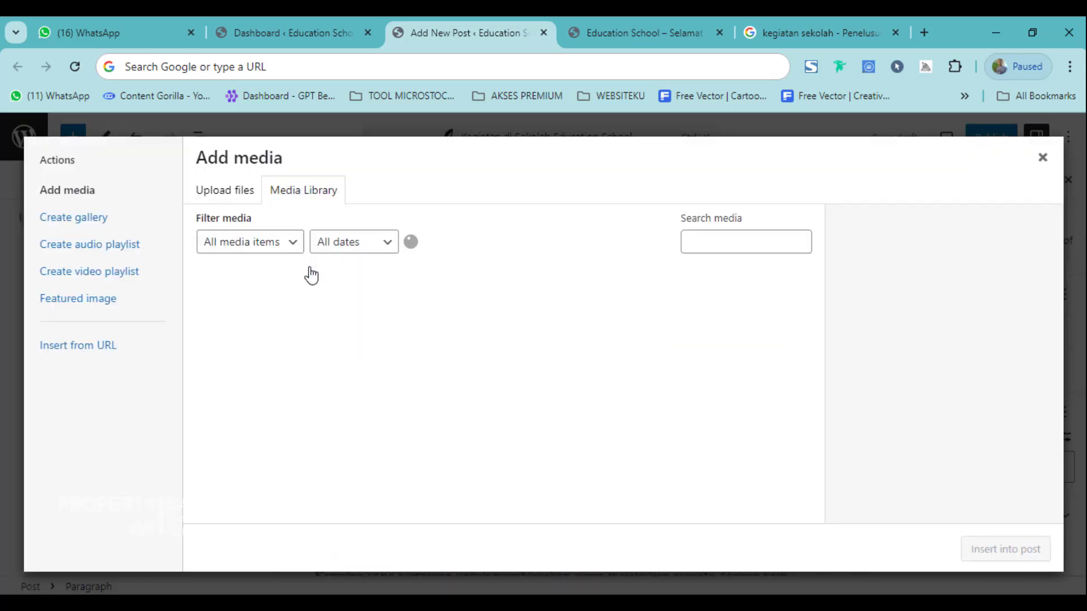
{"action": "left_click", "coordinate": [243, 192]}
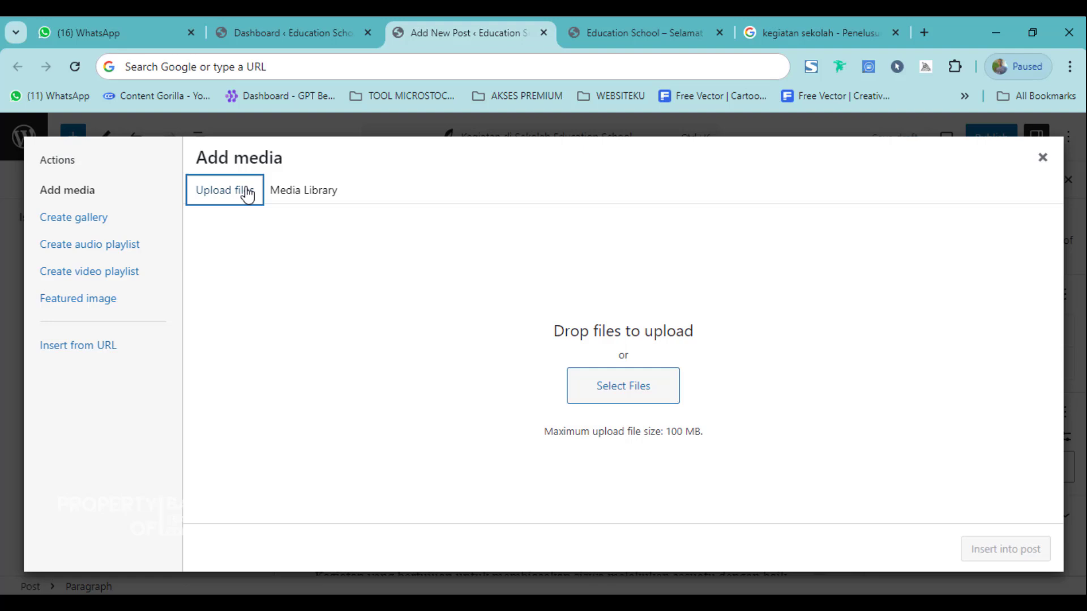
{"action": "left_click", "coordinate": [311, 193]}
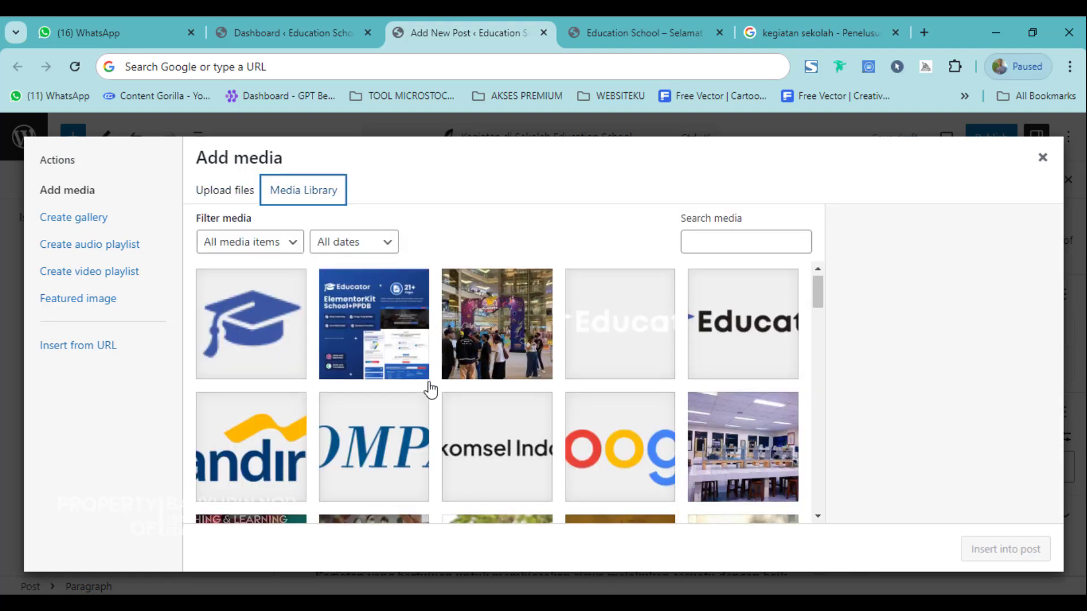
{"action": "scroll", "coordinate": [599, 453], "scroll_direction": "down", "scroll_amount": 3}
{"action": "left_click", "coordinate": [465, 409]}
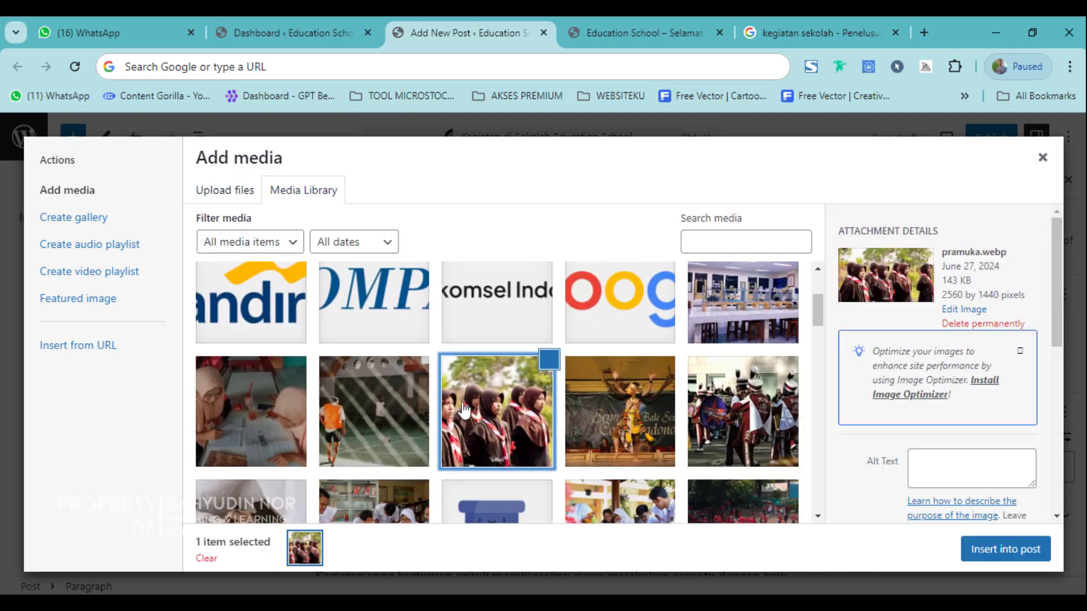
{"action": "left_click", "coordinate": [997, 541]}
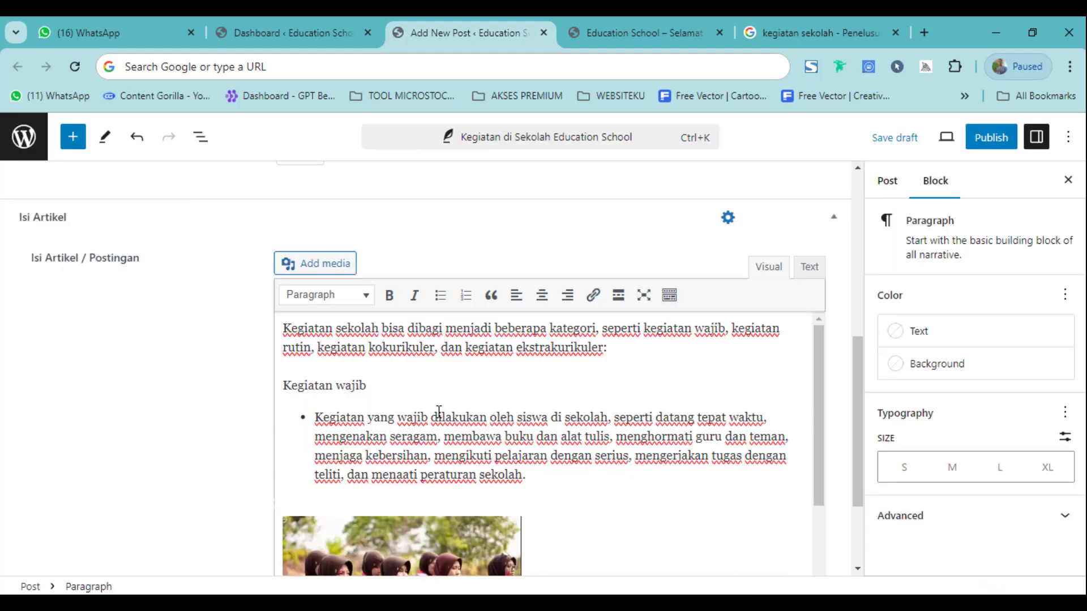
{"action": "scroll", "coordinate": [439, 411], "scroll_direction": "down", "scroll_amount": 2}
Centre the pramuka.webp photo and drag its corner to enlarge it.
{"action": "left_click", "coordinate": [483, 362]}
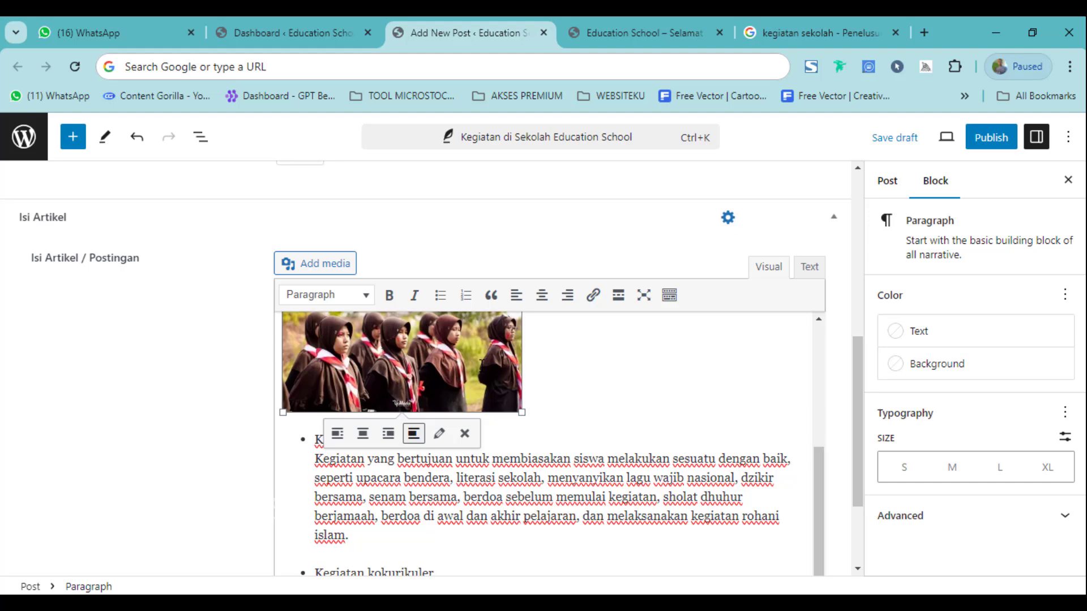
{"action": "left_click", "coordinate": [541, 295]}
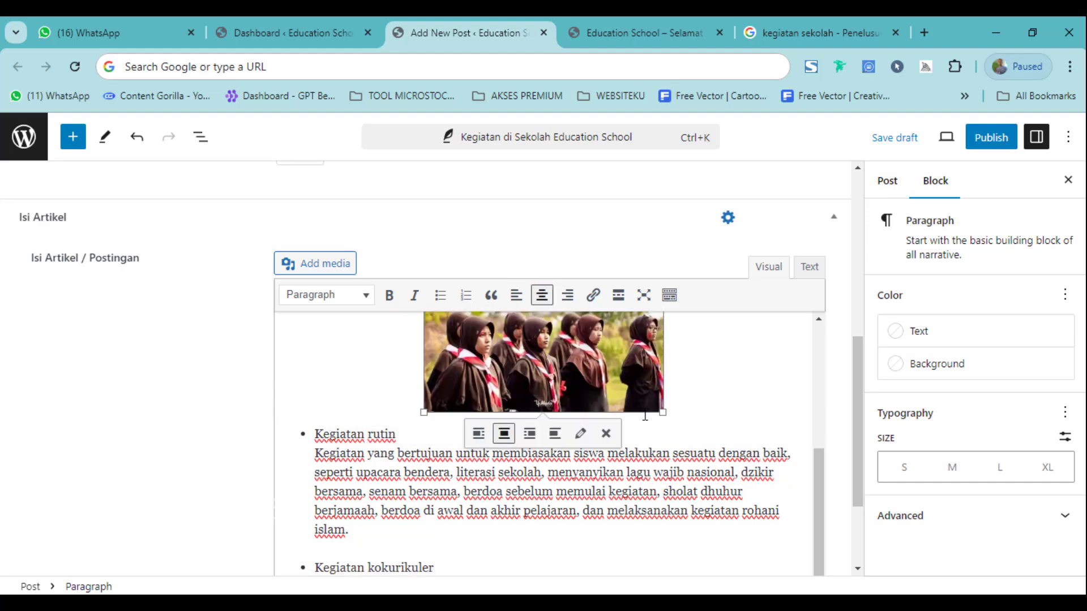
{"action": "left_click_drag", "start_coordinate": [684, 432], "coordinate": [729, 476]}
{"action": "scroll", "coordinate": [485, 450], "scroll_direction": "down", "scroll_amount": 1}
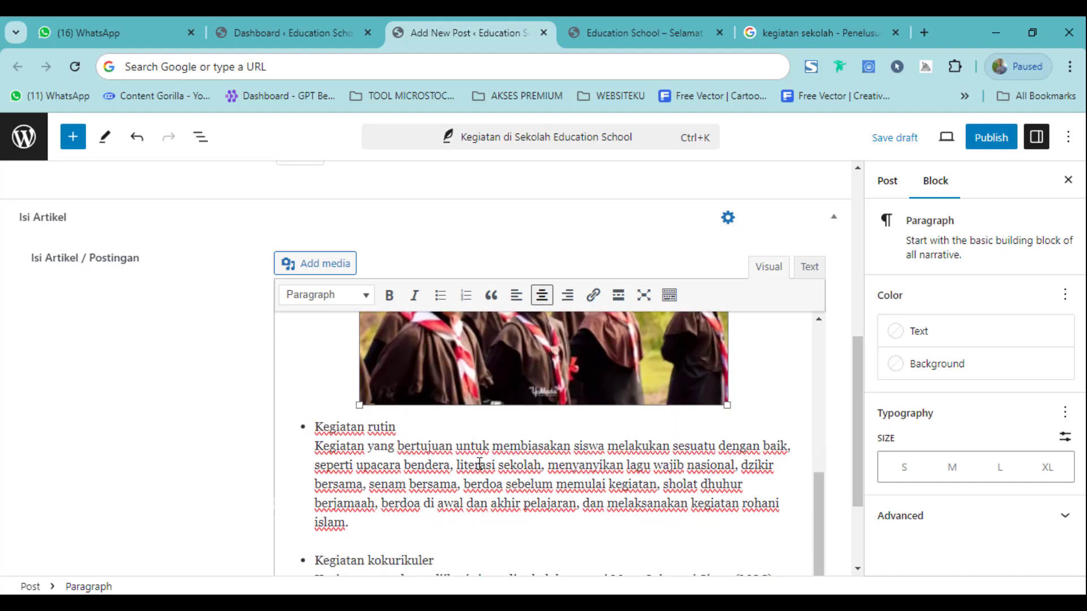
{"action": "scroll", "coordinate": [340, 352], "scroll_direction": "up", "scroll_amount": 2}
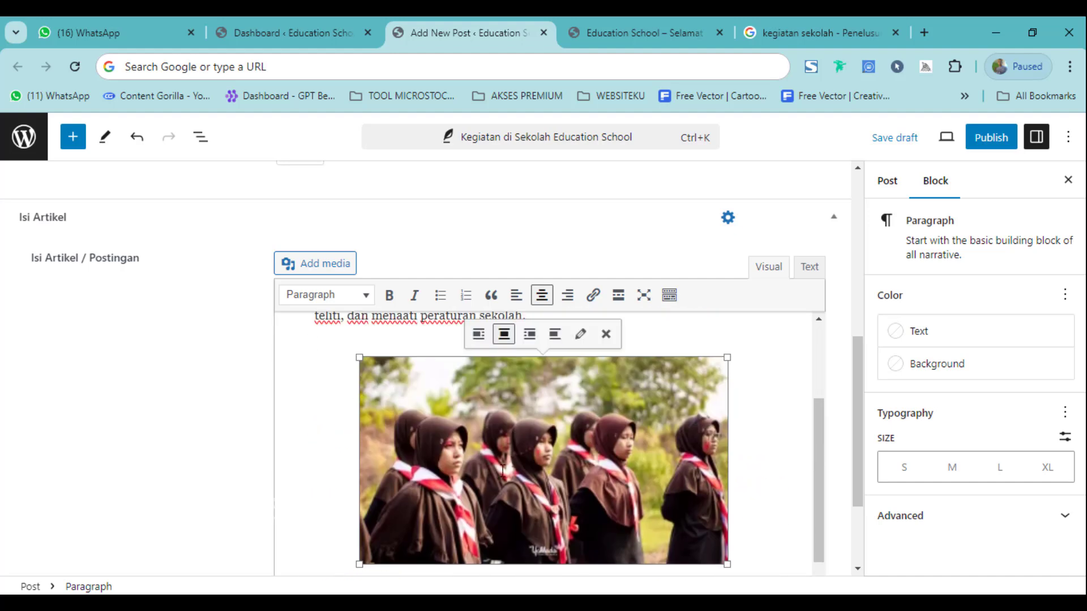
{"action": "scroll", "coordinate": [498, 470], "scroll_direction": "down", "scroll_amount": 2}
{"action": "left_click", "coordinate": [504, 470]}
{"action": "scroll", "coordinate": [495, 491], "scroll_direction": "down", "scroll_amount": 1}
{"action": "scroll", "coordinate": [476, 488], "scroll_direction": "down", "scroll_amount": 2}
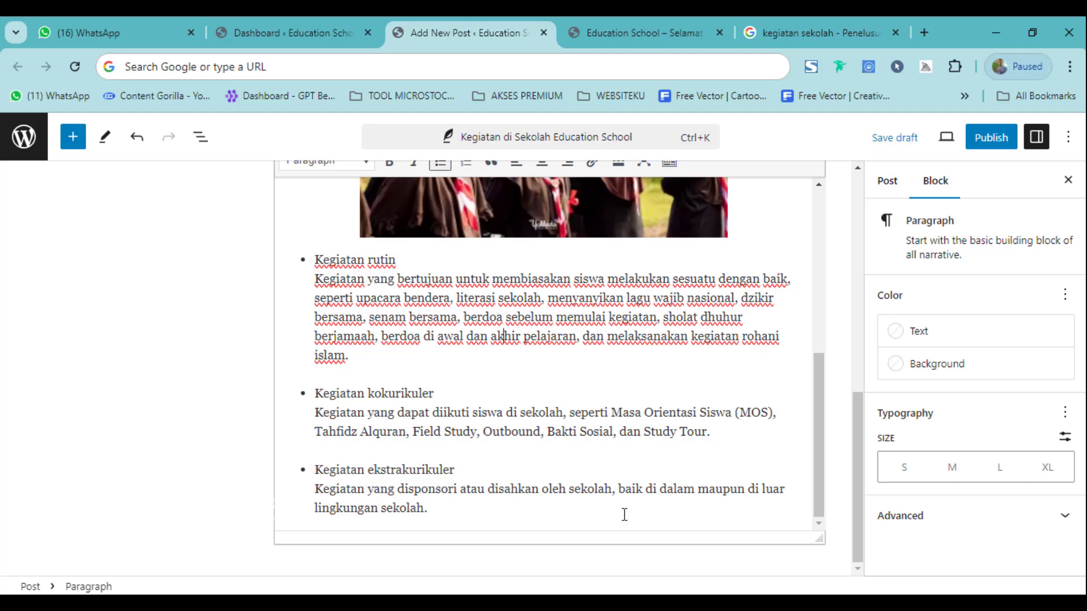
Inspect the block's colour and breadcrumbs options, leaving breadcrumbs on Inherit.
{"action": "scroll", "coordinate": [481, 502], "scroll_direction": "up", "scroll_amount": 10}
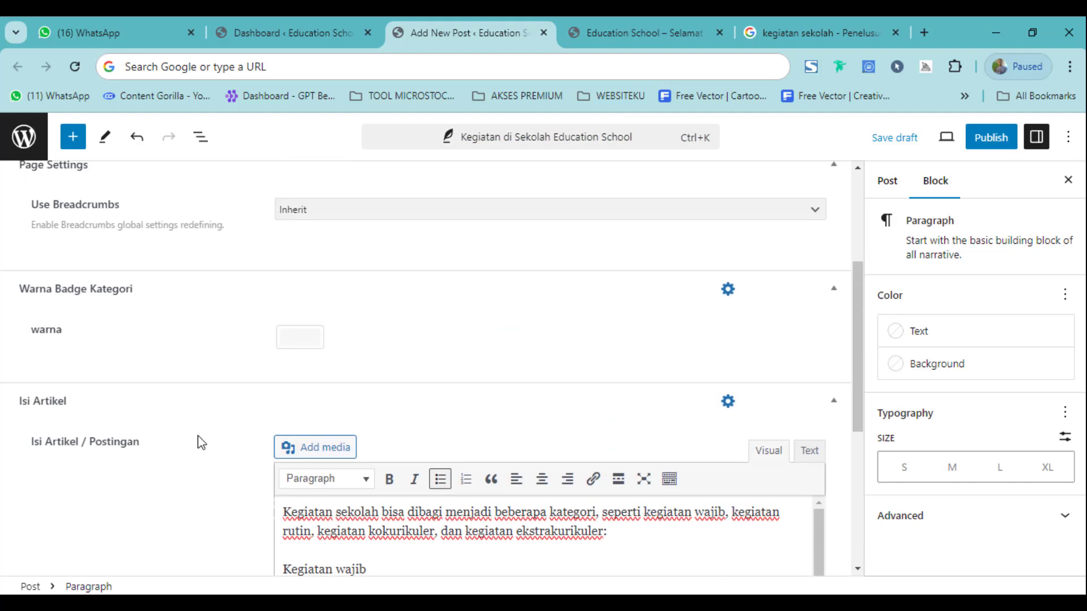
{"action": "left_click", "coordinate": [300, 340]}
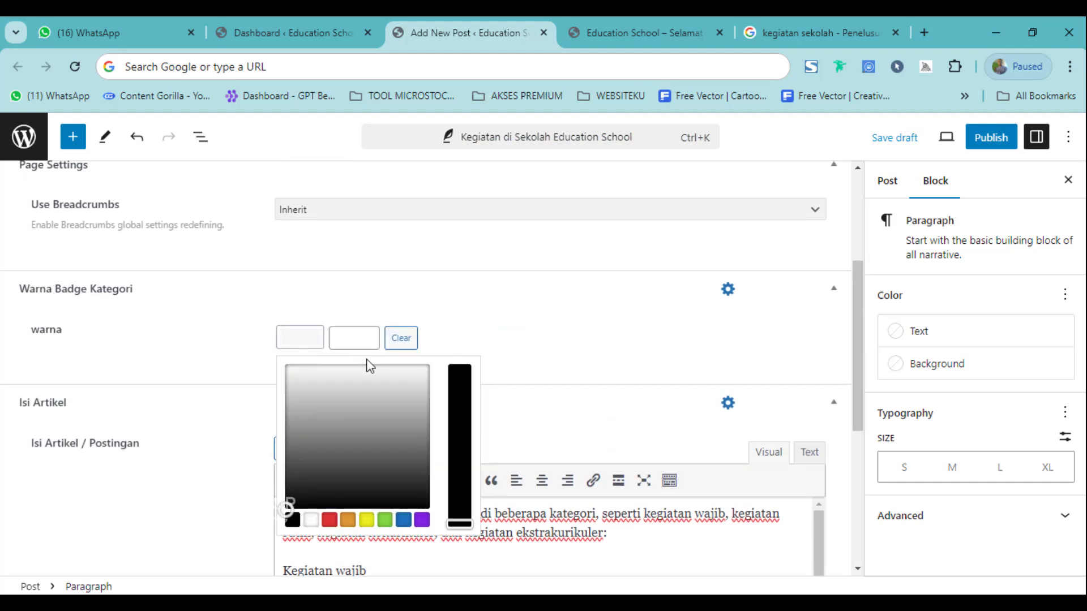
{"action": "left_click", "coordinate": [190, 330]}
{"action": "scroll", "coordinate": [227, 357], "scroll_direction": "up", "scroll_amount": 3}
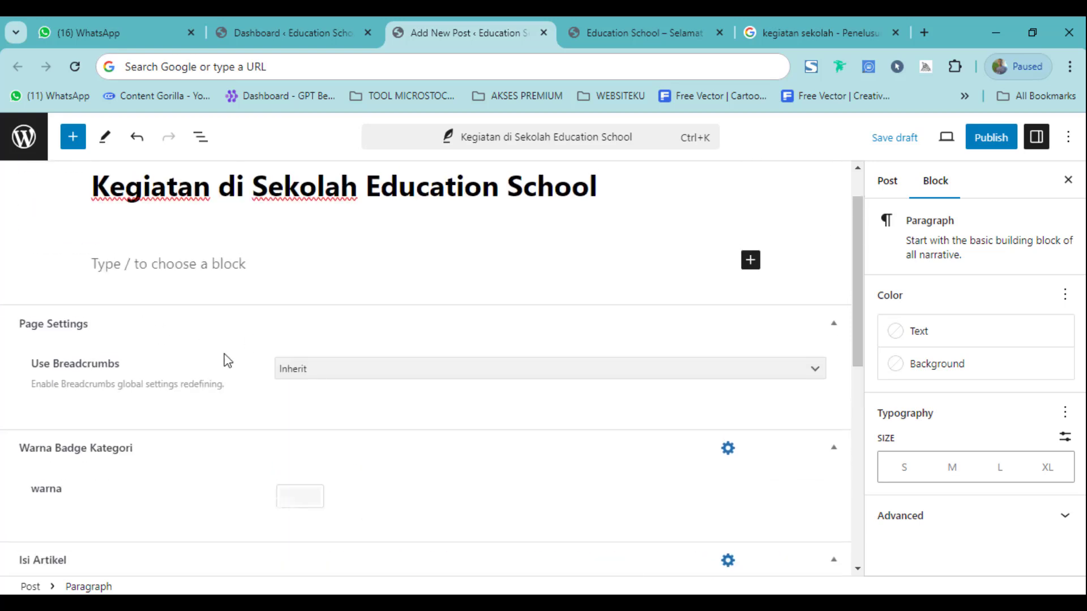
{"action": "left_click", "coordinate": [321, 371]}
{"action": "scroll", "coordinate": [189, 374], "scroll_direction": "up", "scroll_amount": 1}
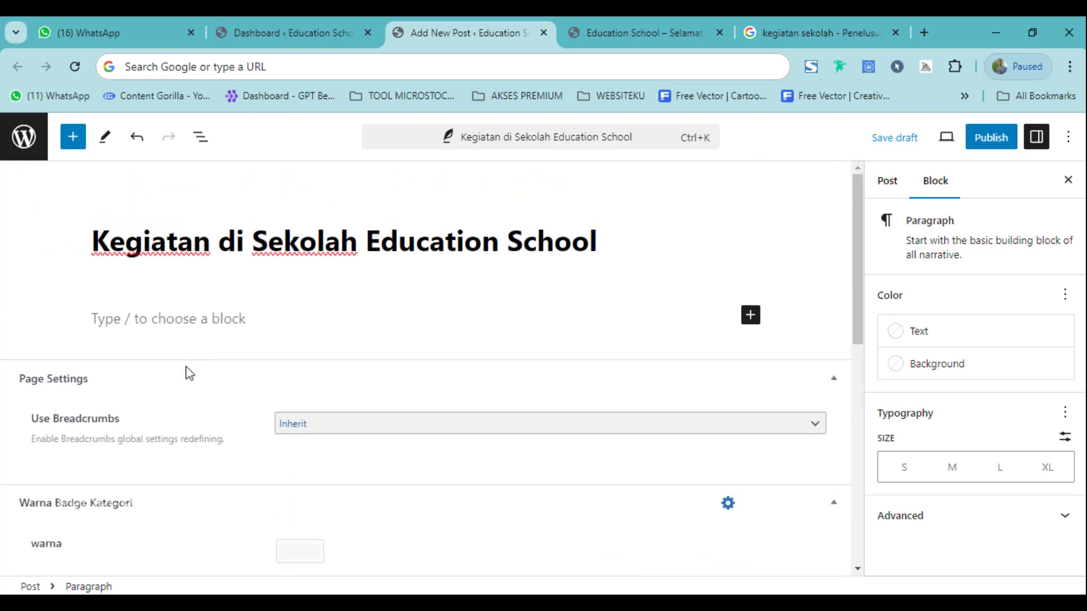
{"action": "left_click", "coordinate": [336, 423]}
{"action": "left_click", "coordinate": [308, 427]}
{"action": "scroll", "coordinate": [803, 376], "scroll_direction": "down", "scroll_amount": 5}
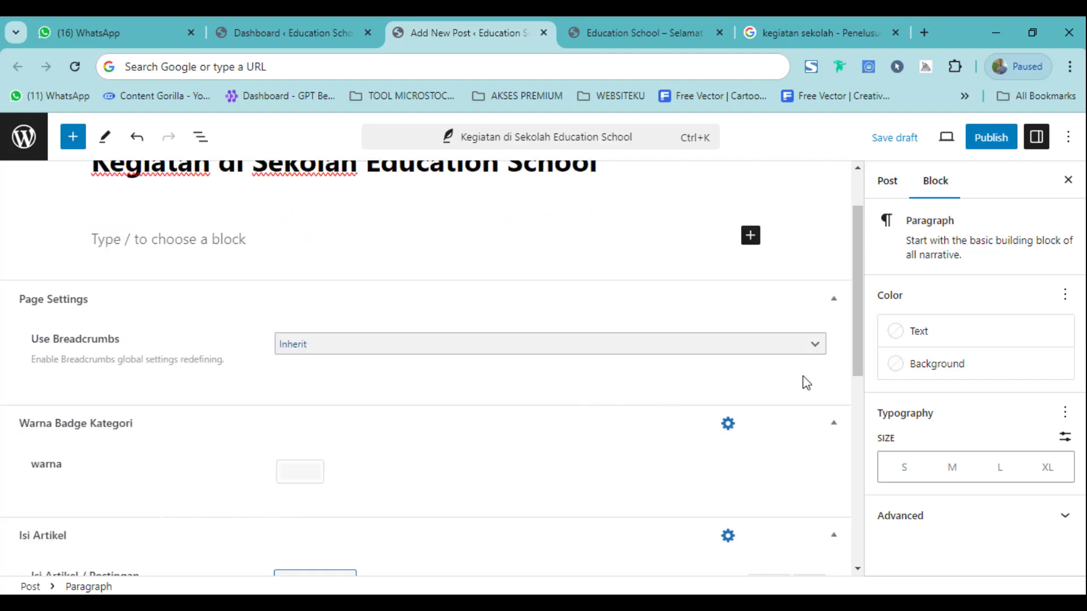
{"action": "scroll", "coordinate": [815, 400], "scroll_direction": "down", "scroll_amount": 5}
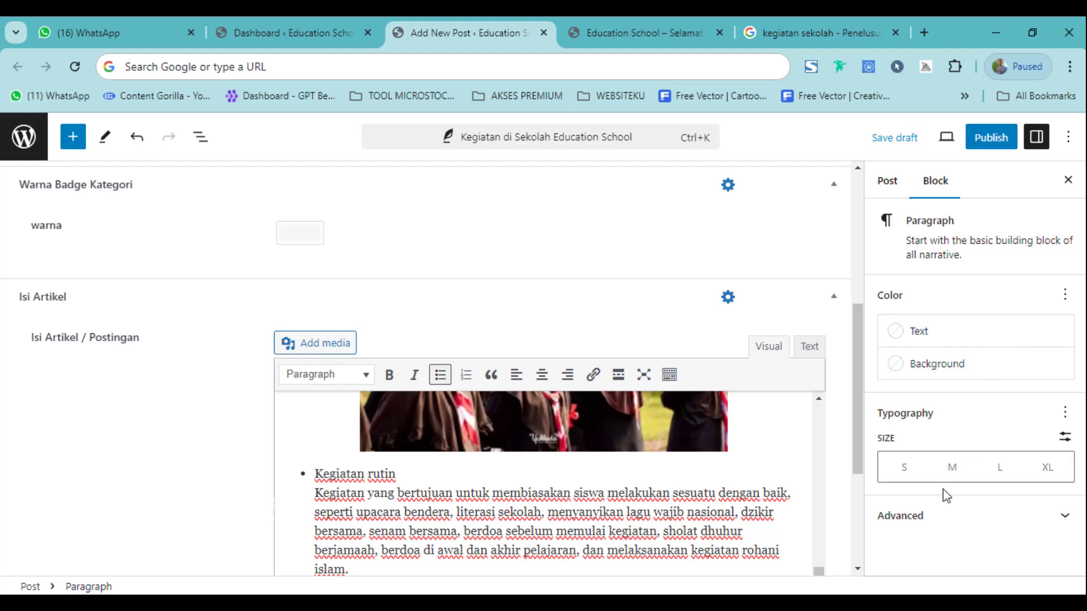
Show the Post settings sidebar and briefly check the live site tab.
{"action": "left_click", "coordinate": [953, 531]}
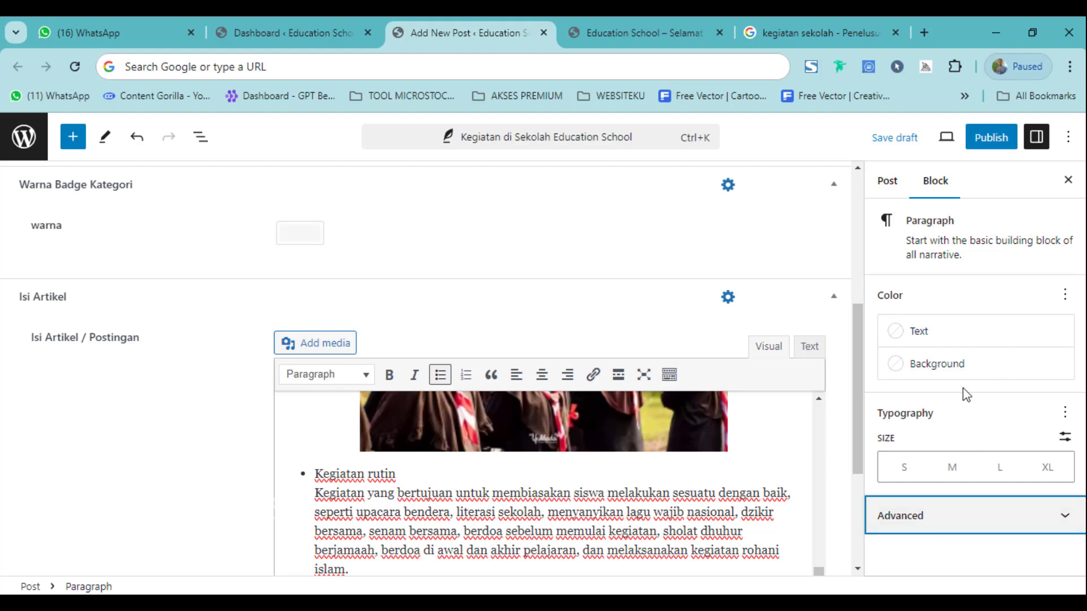
{"action": "left_click", "coordinate": [887, 182]}
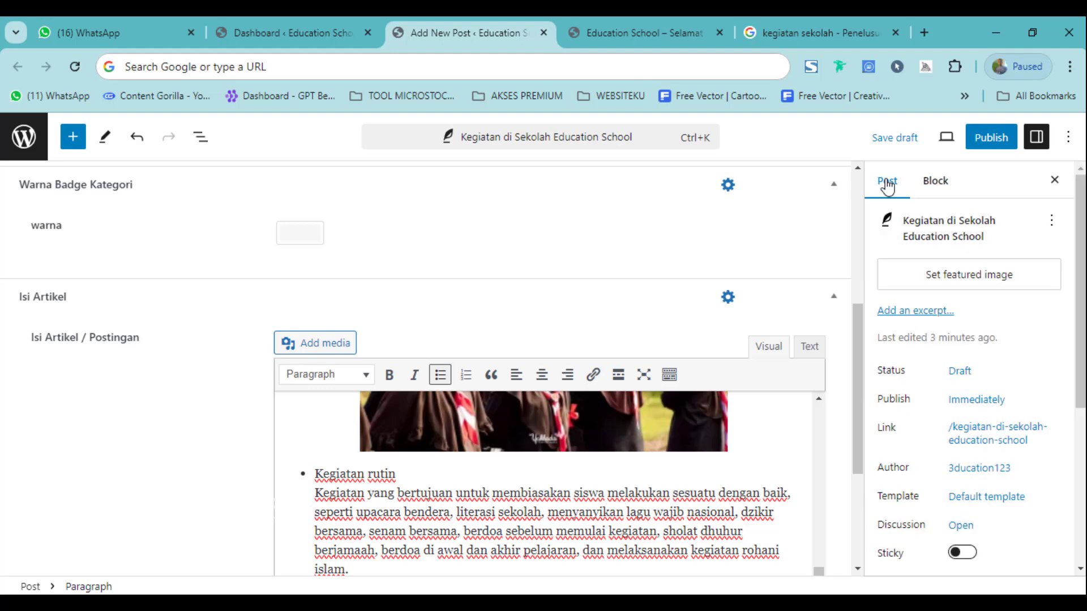
{"action": "scroll", "coordinate": [808, 381], "scroll_direction": "up", "scroll_amount": 10}
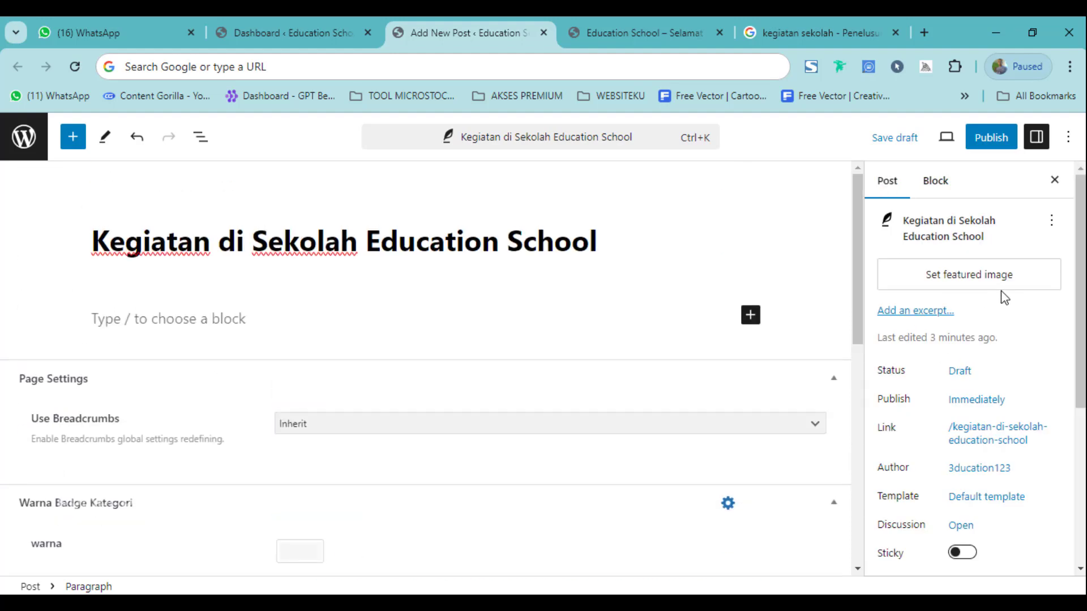
{"action": "left_click", "coordinate": [603, 26]}
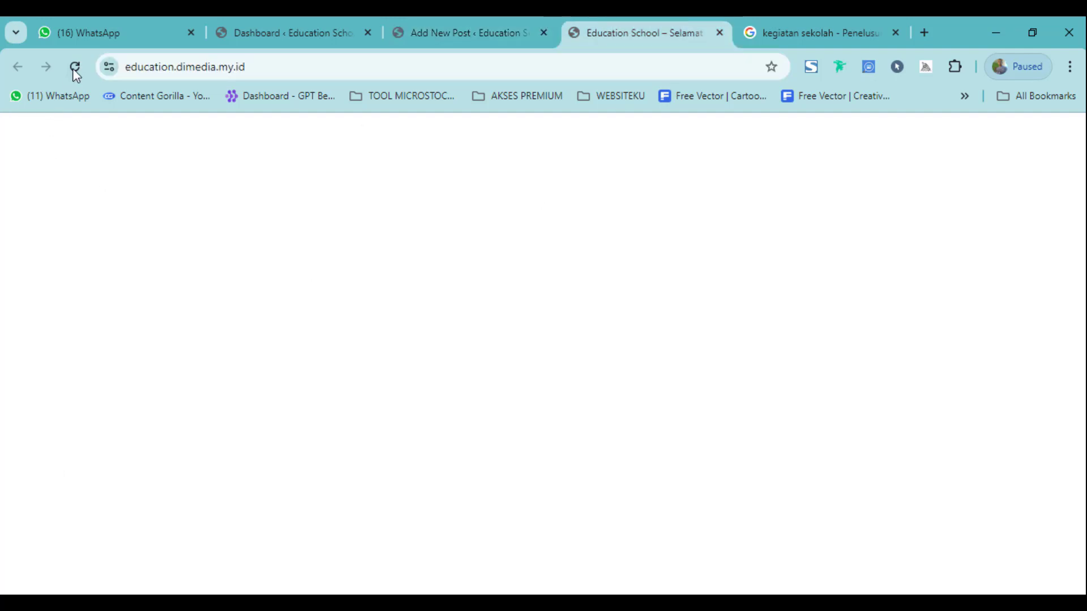
{"action": "left_click", "coordinate": [510, 31]}
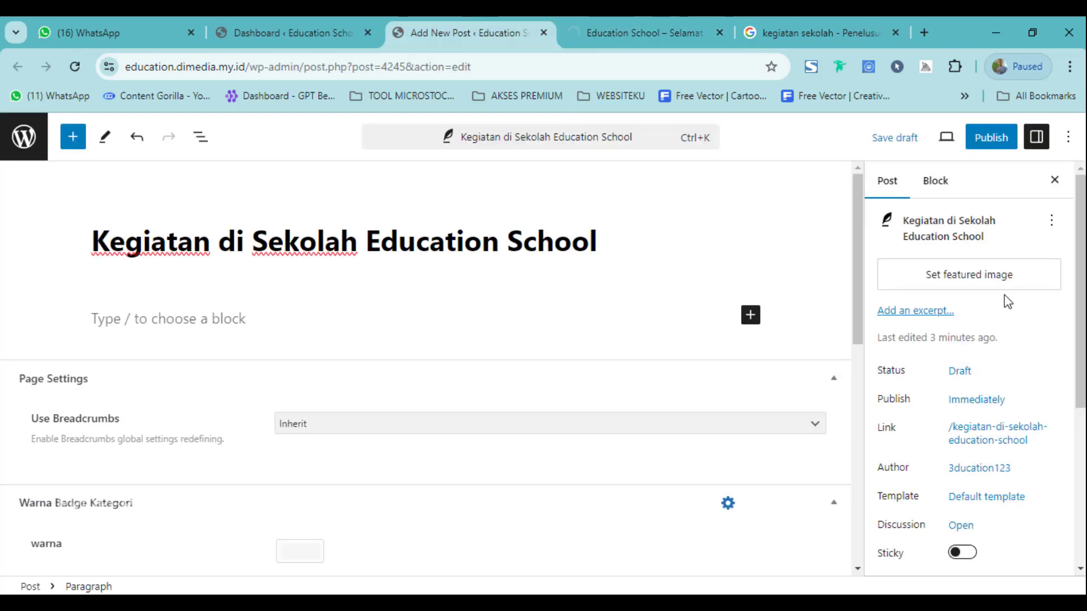
Choose pramuka.webp instead of the futsal photo as the post's featured image.
{"action": "left_click", "coordinate": [958, 280]}
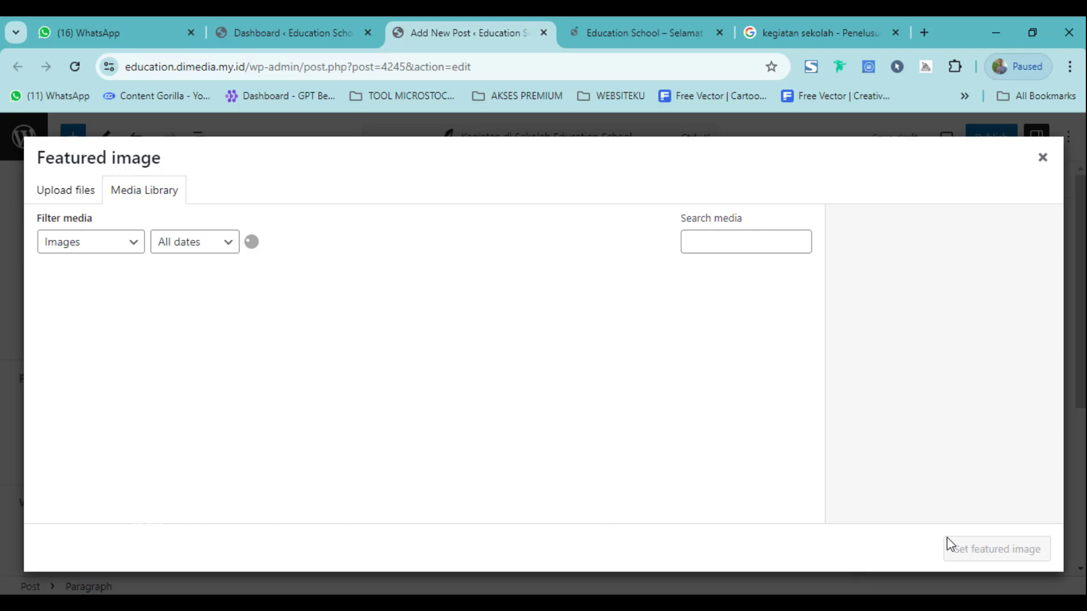
{"action": "left_click", "coordinate": [671, 436]}
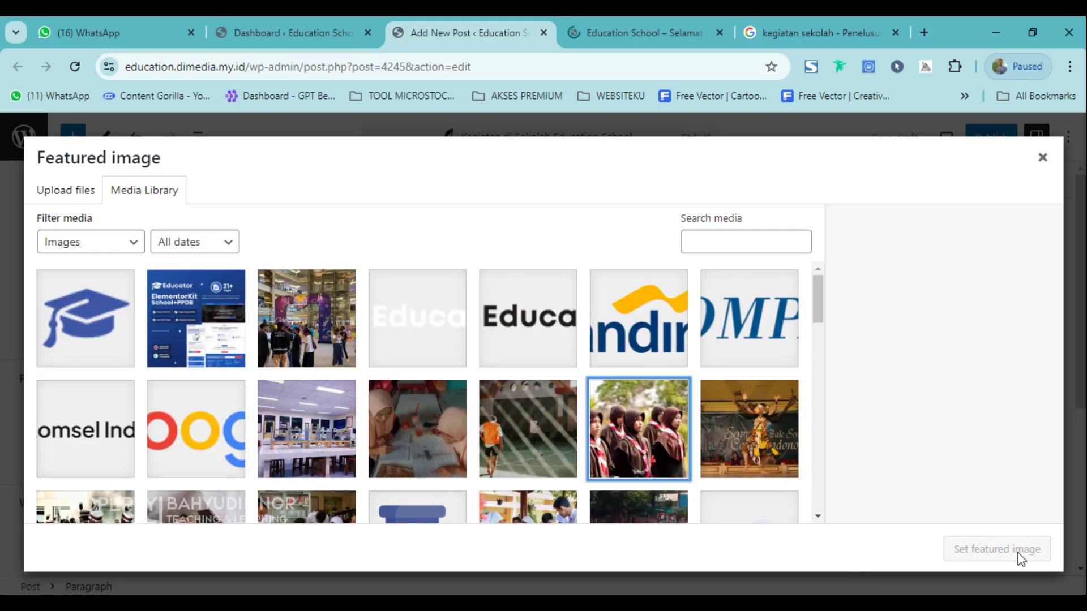
{"action": "left_click", "coordinate": [549, 419]}
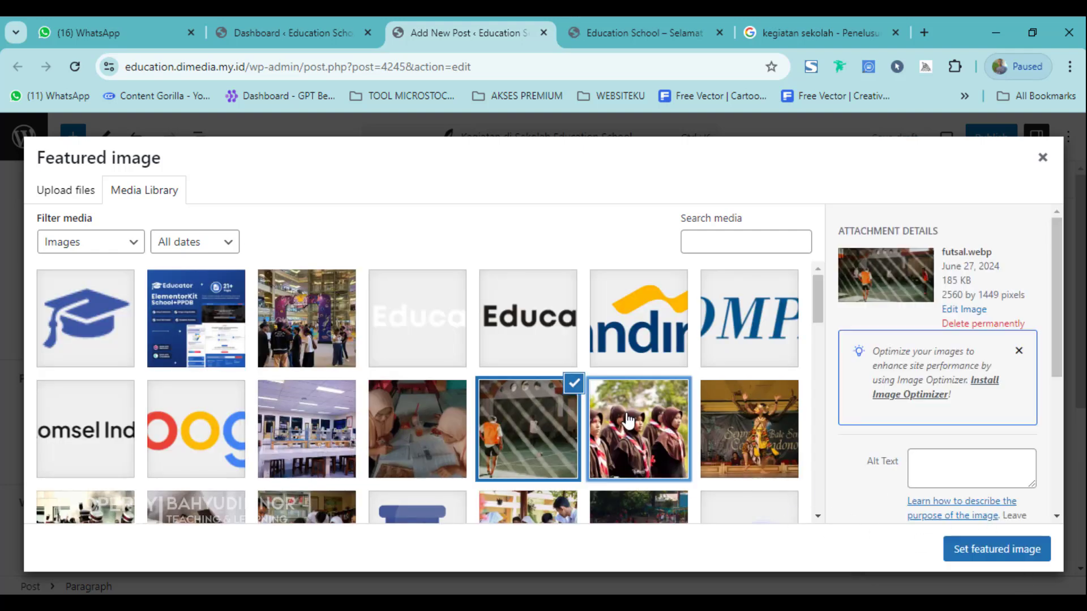
{"action": "left_click", "coordinate": [639, 430]}
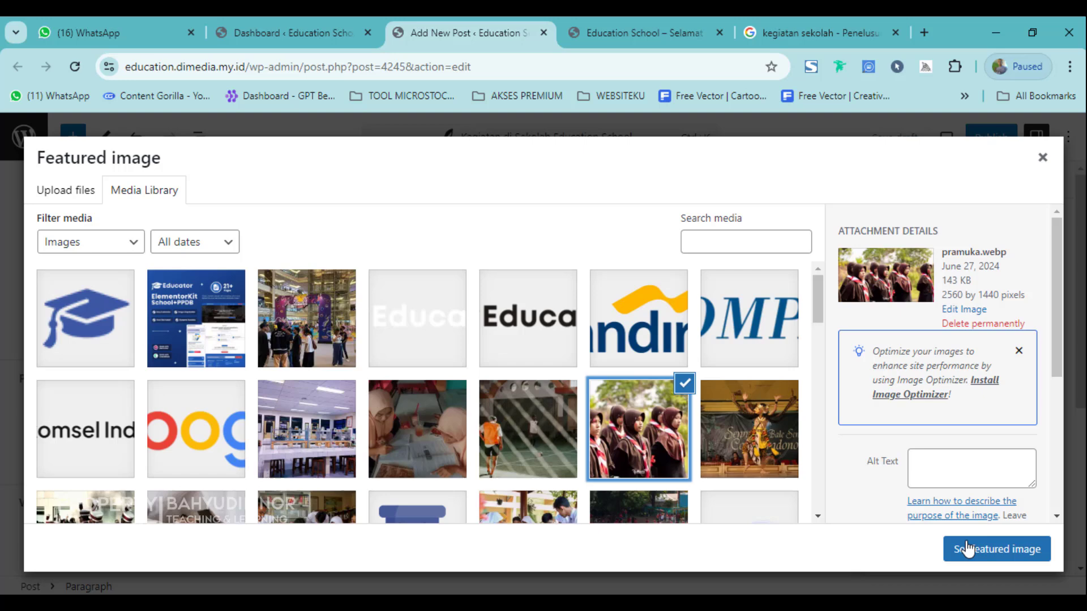
{"action": "left_click", "coordinate": [1021, 559]}
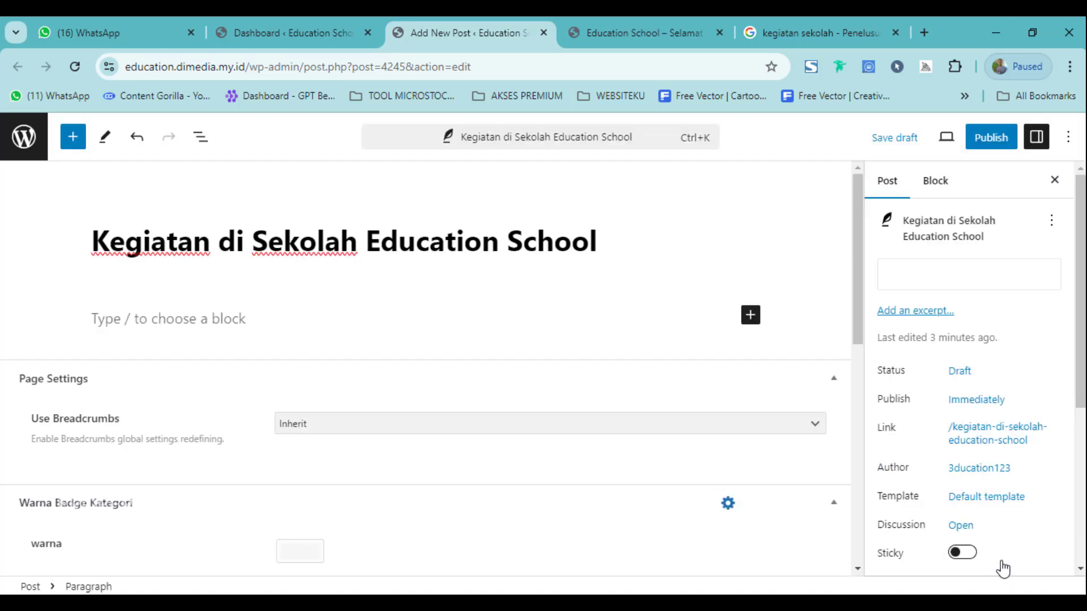
Glance at the school site's homepage, then return to the post editor.
{"action": "mouse_move", "coordinate": [977, 275]}
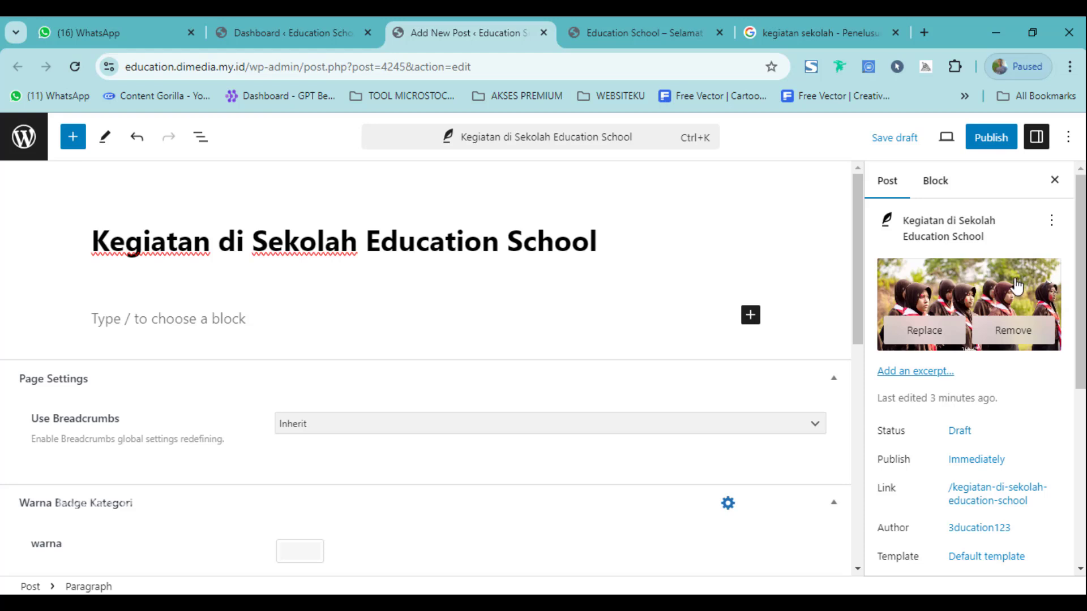
{"action": "scroll", "coordinate": [1019, 283], "scroll_direction": "down", "scroll_amount": 1}
{"action": "left_click", "coordinate": [634, 23]}
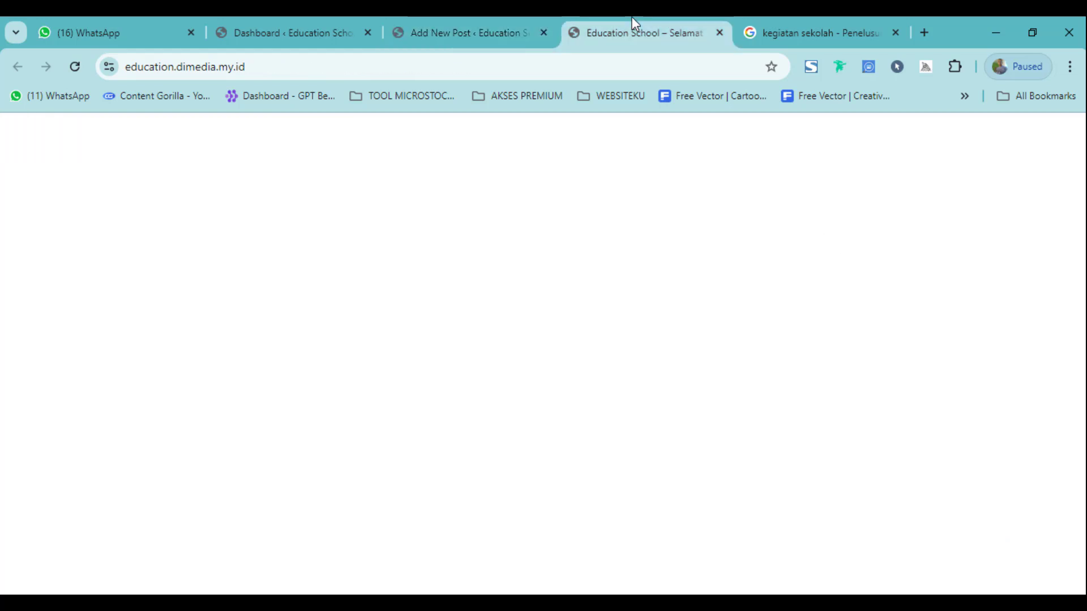
{"action": "left_click", "coordinate": [392, 22]}
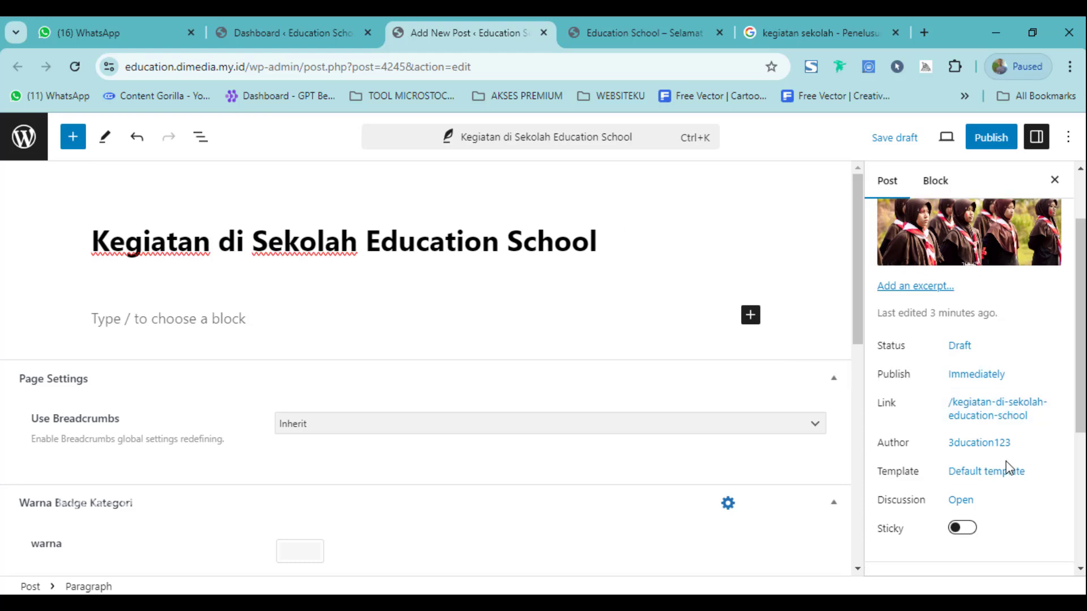
Turn on Sticky for the post and confirm Berita is ticked under Categories.
{"action": "scroll", "coordinate": [1010, 468], "scroll_direction": "down", "scroll_amount": 2}
{"action": "scroll", "coordinate": [953, 427], "scroll_direction": "up", "scroll_amount": 1}
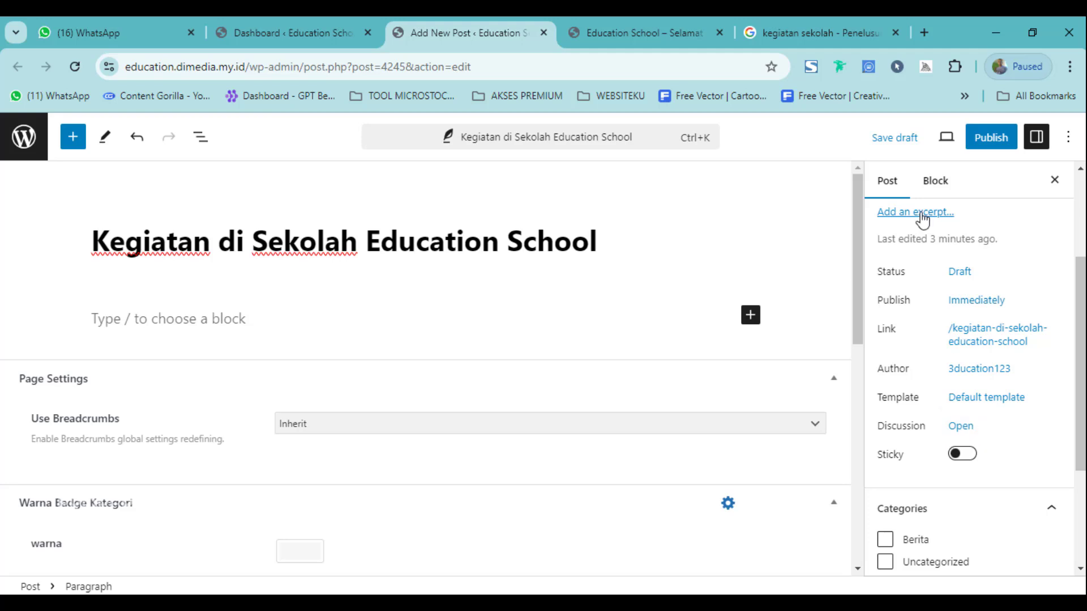
{"action": "left_click", "coordinate": [968, 462]}
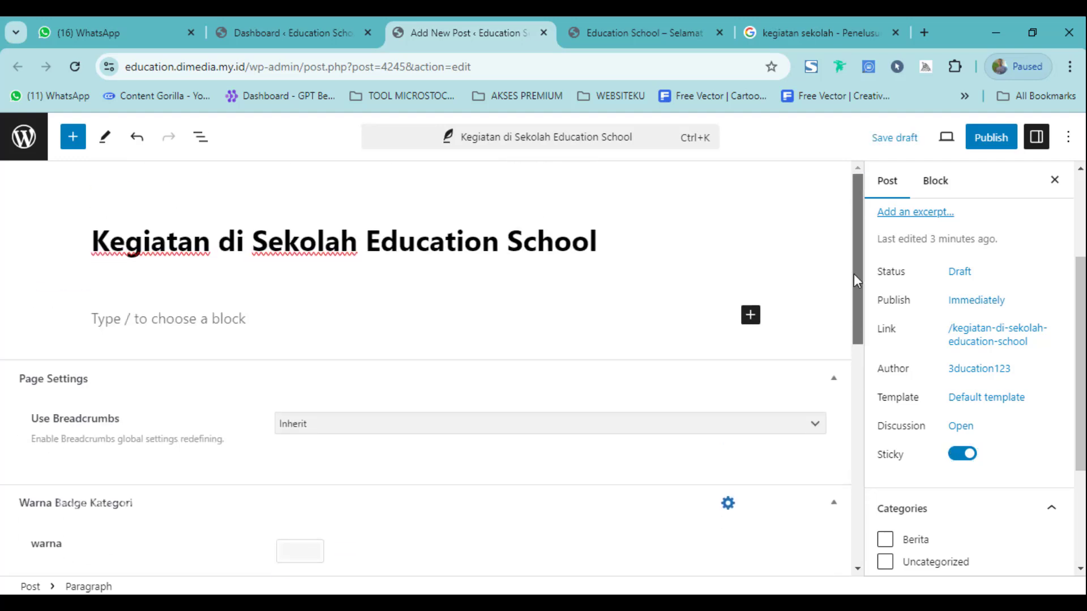
{"action": "scroll", "coordinate": [853, 273], "scroll_direction": "down", "scroll_amount": 6}
{"action": "scroll", "coordinate": [961, 485], "scroll_direction": "down", "scroll_amount": 3}
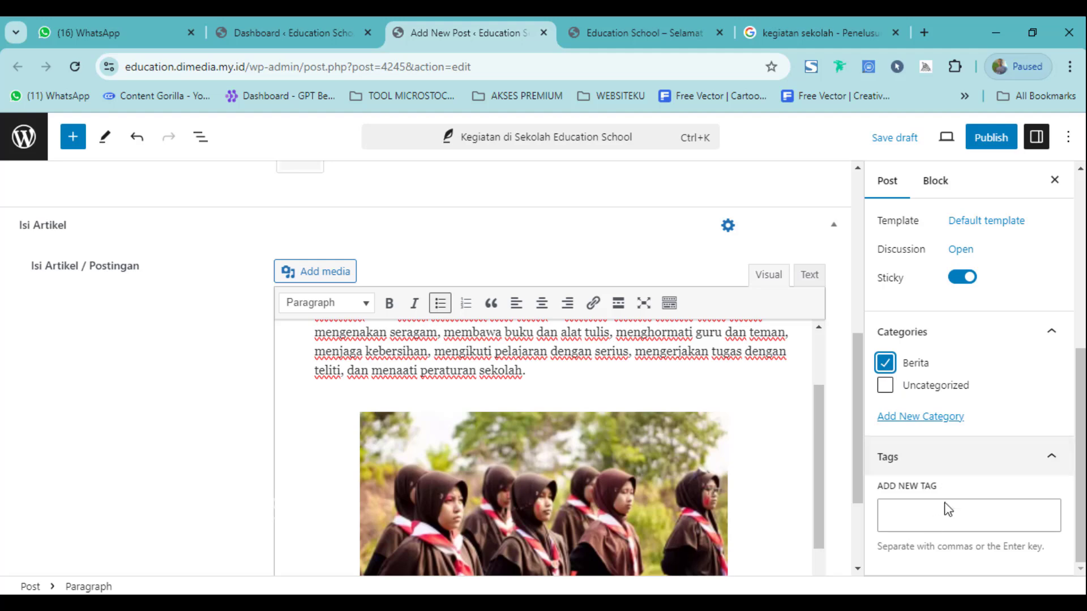
{"action": "left_click", "coordinate": [933, 528]}
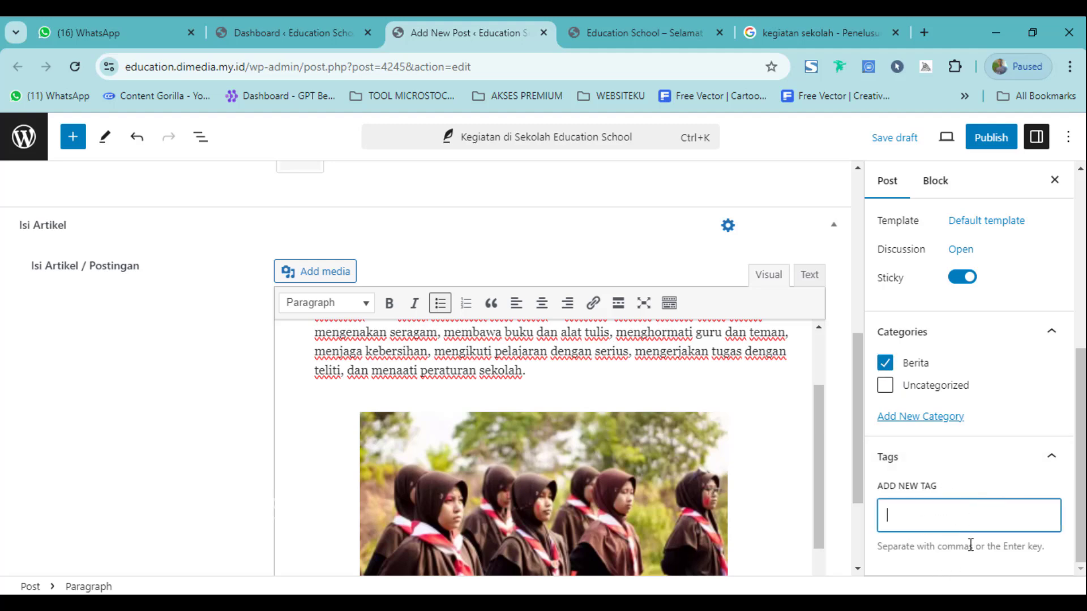
{"action": "scroll", "coordinate": [978, 484], "scroll_direction": "up", "scroll_amount": 5}
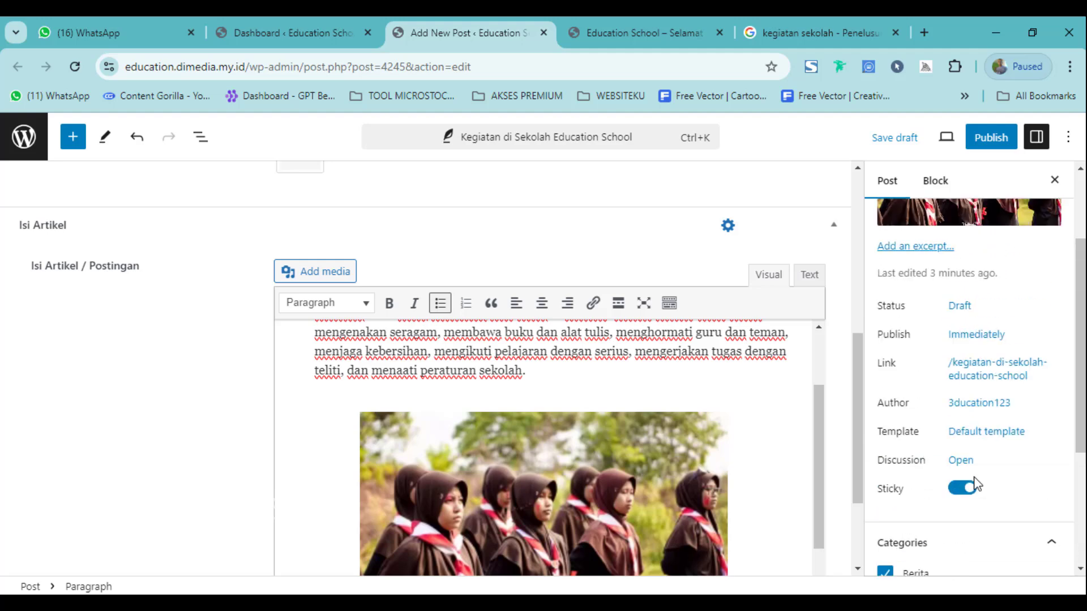
{"action": "scroll", "coordinate": [566, 368], "scroll_direction": "up", "scroll_amount": 4}
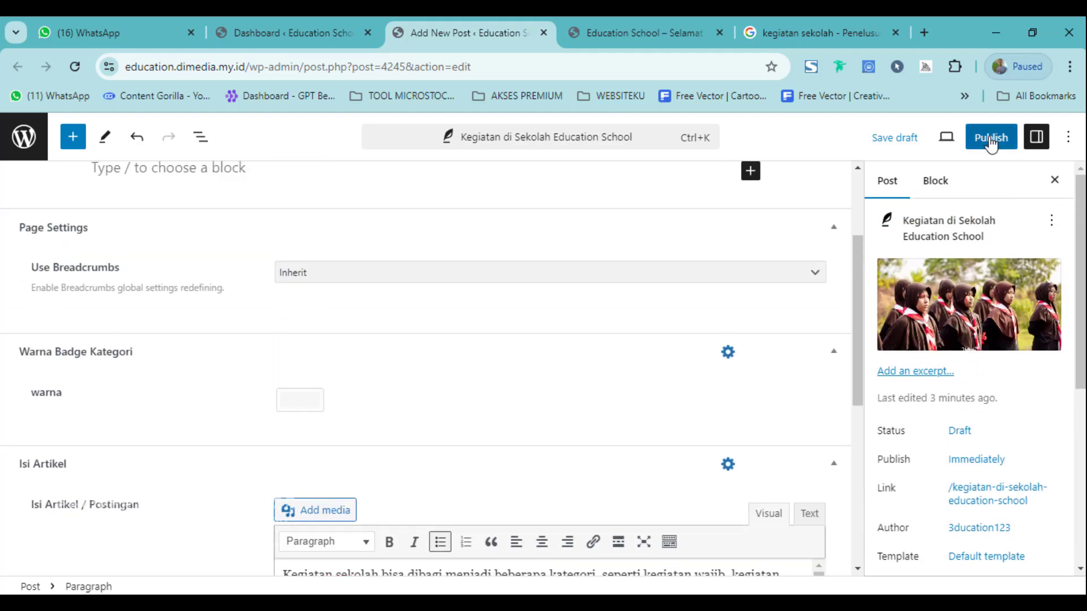
Start publishing and review the Visibility and Publish timing options in the pre-publish panel.
{"action": "left_click", "coordinate": [990, 140]}
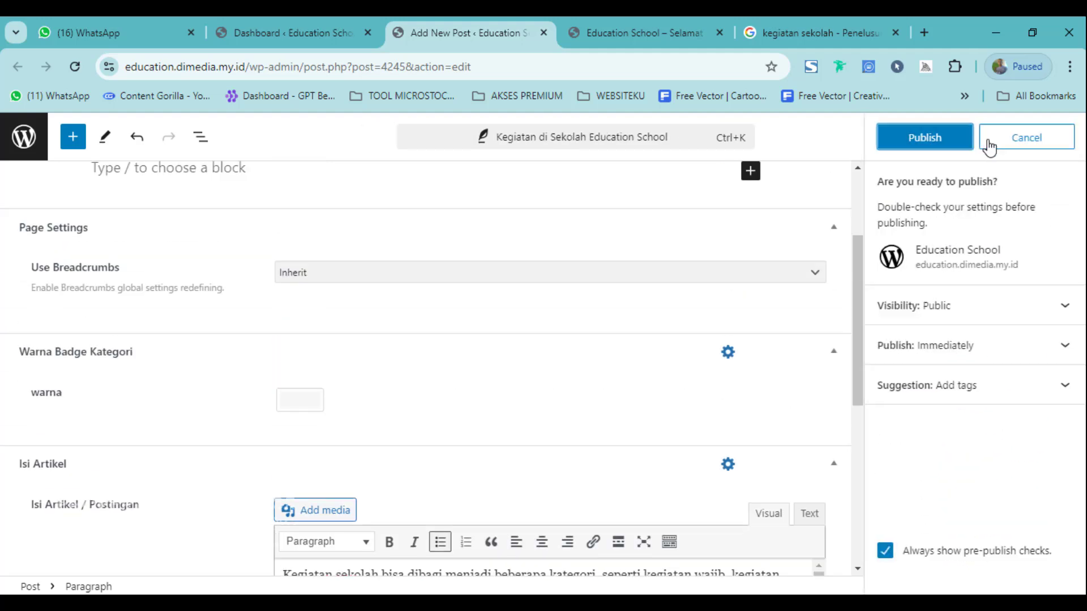
{"action": "left_click", "coordinate": [1041, 321]}
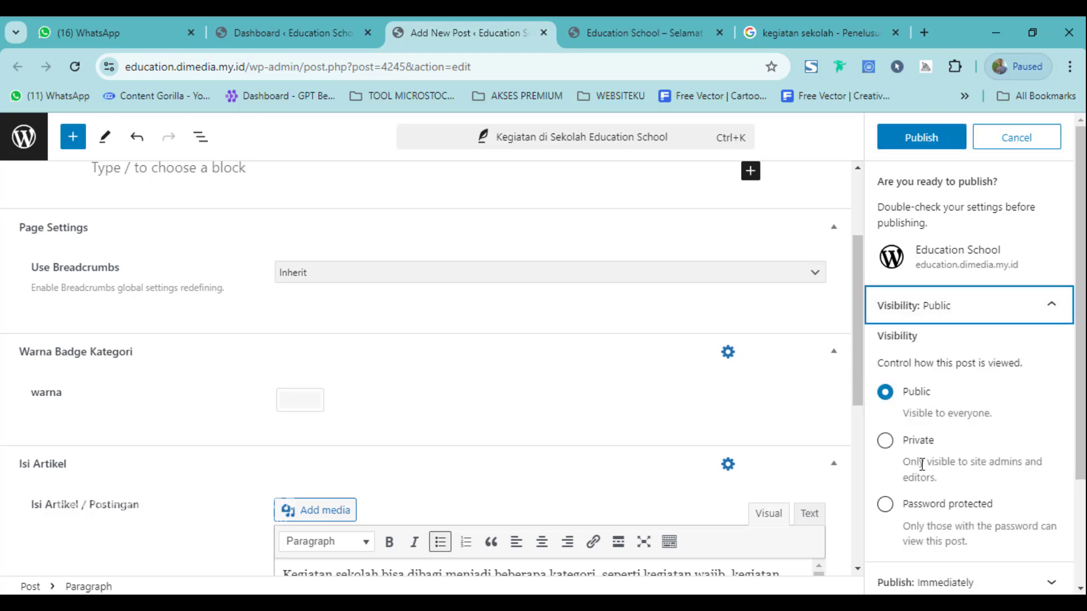
{"action": "scroll", "coordinate": [940, 509], "scroll_direction": "down", "scroll_amount": 2}
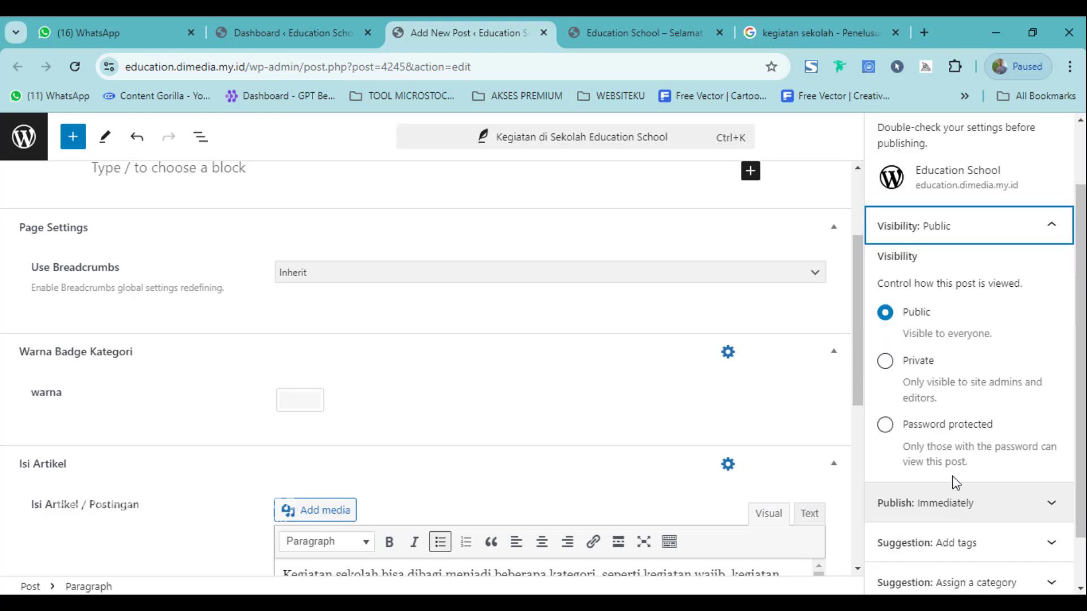
{"action": "left_click", "coordinate": [1069, 238]}
{"action": "left_click", "coordinate": [1032, 355]}
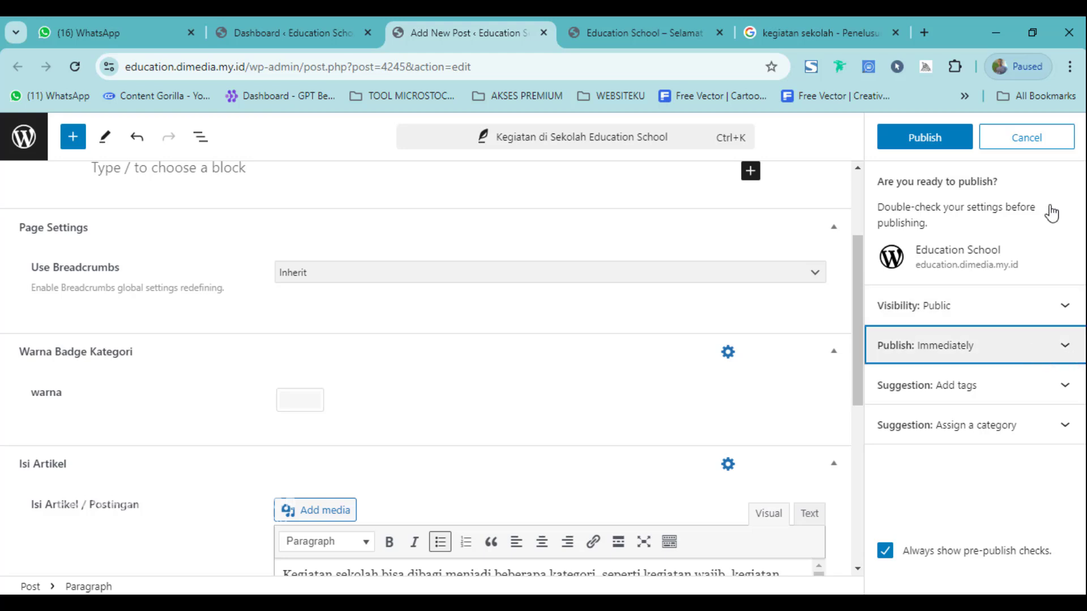
{"action": "left_click", "coordinate": [1041, 352]}
{"action": "left_click", "coordinate": [1054, 351]}
{"action": "left_click", "coordinate": [1056, 400]}
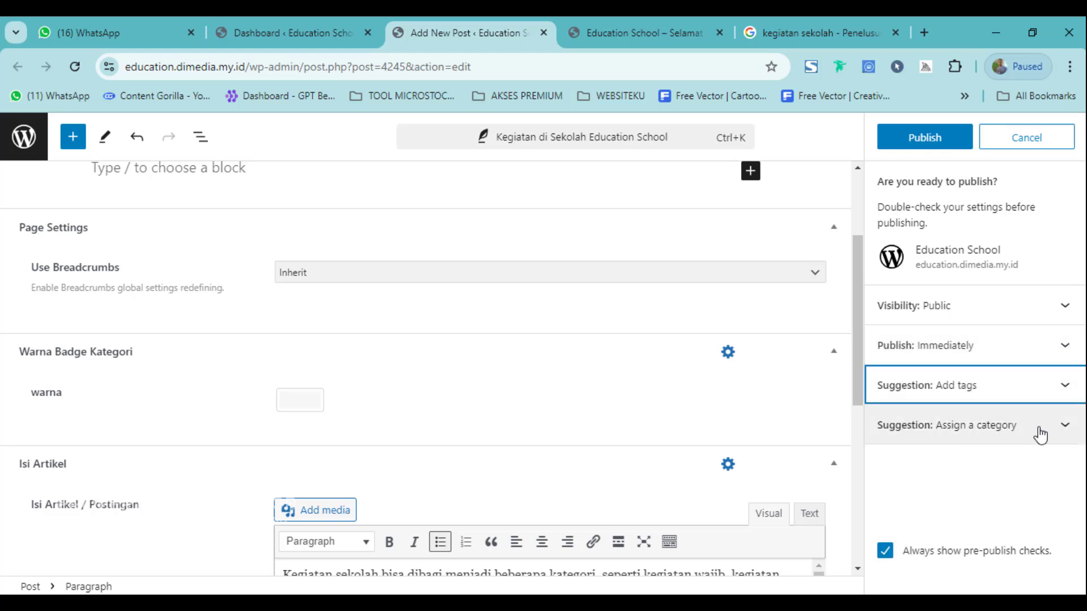
Check the tag and category suggestions, then publish the post.
{"action": "left_click", "coordinate": [1066, 405]}
{"action": "left_click", "coordinate": [1069, 405]}
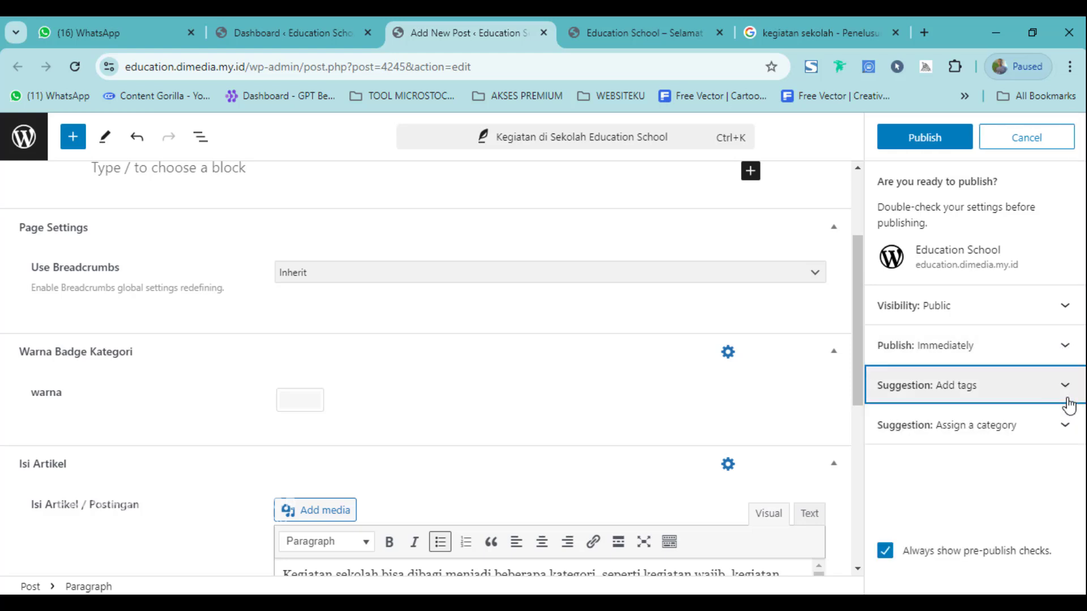
{"action": "left_click", "coordinate": [1060, 437]}
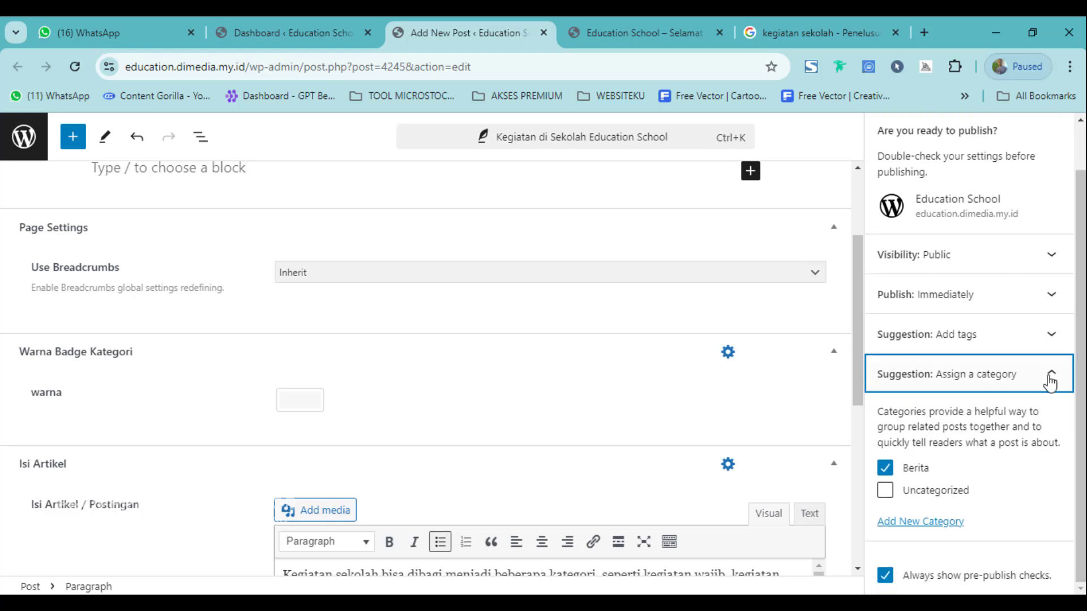
{"action": "left_click", "coordinate": [1048, 378]}
{"action": "left_click", "coordinate": [928, 136]}
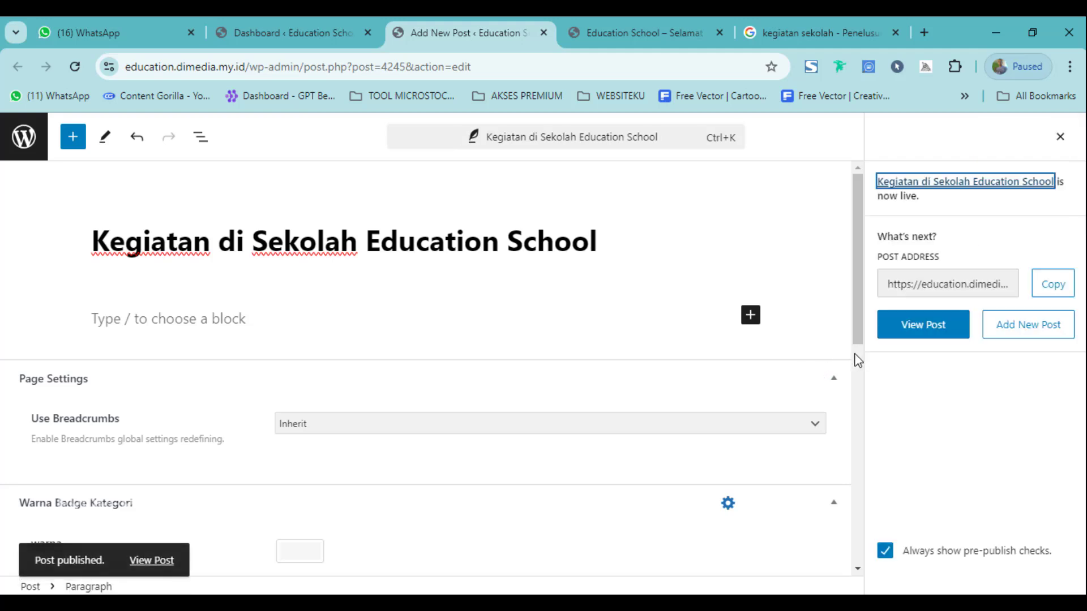
{"action": "right_click", "coordinate": [895, 331]}
Open the live Kegiatan di Sekolah Education School post in a new tab and read through it.
{"action": "left_click", "coordinate": [736, 345]}
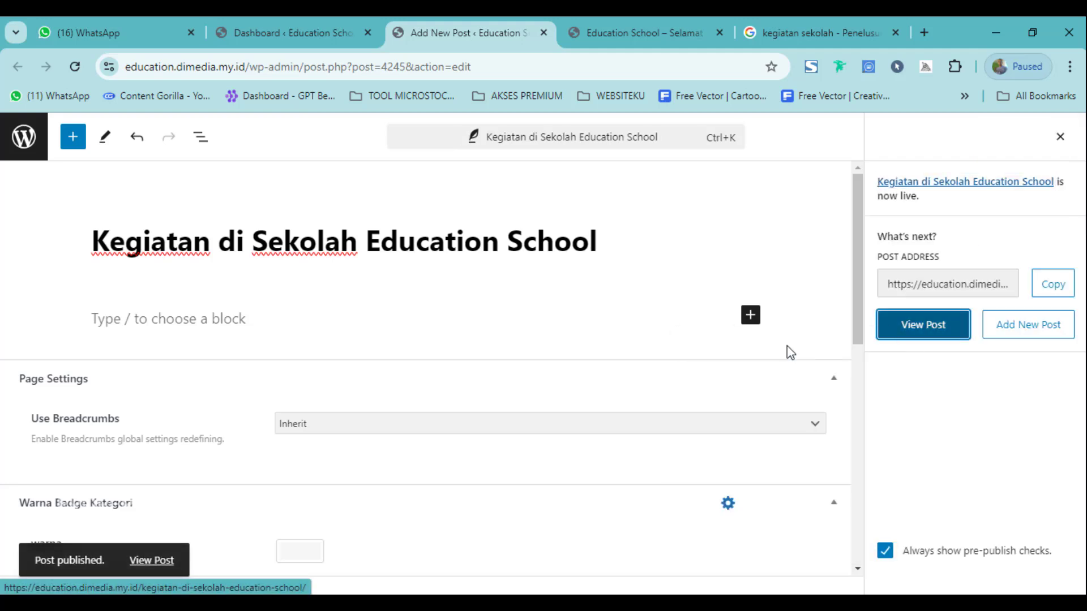
{"action": "left_click", "coordinate": [519, 16]}
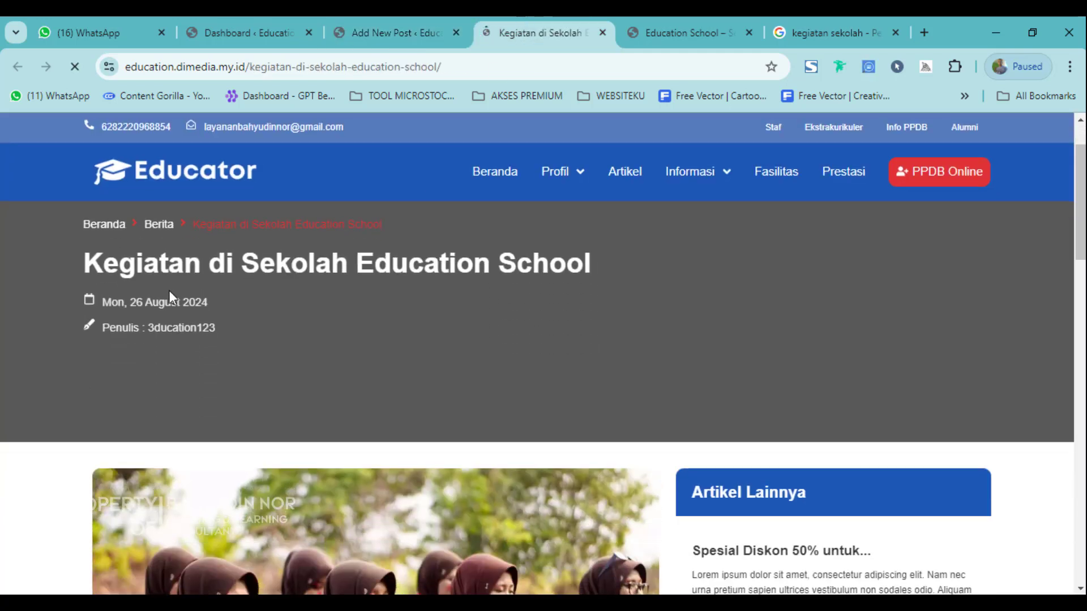
{"action": "left_click_drag", "start_coordinate": [116, 270], "coordinate": [347, 266]}
{"action": "left_click_drag", "start_coordinate": [102, 301], "coordinate": [184, 303]}
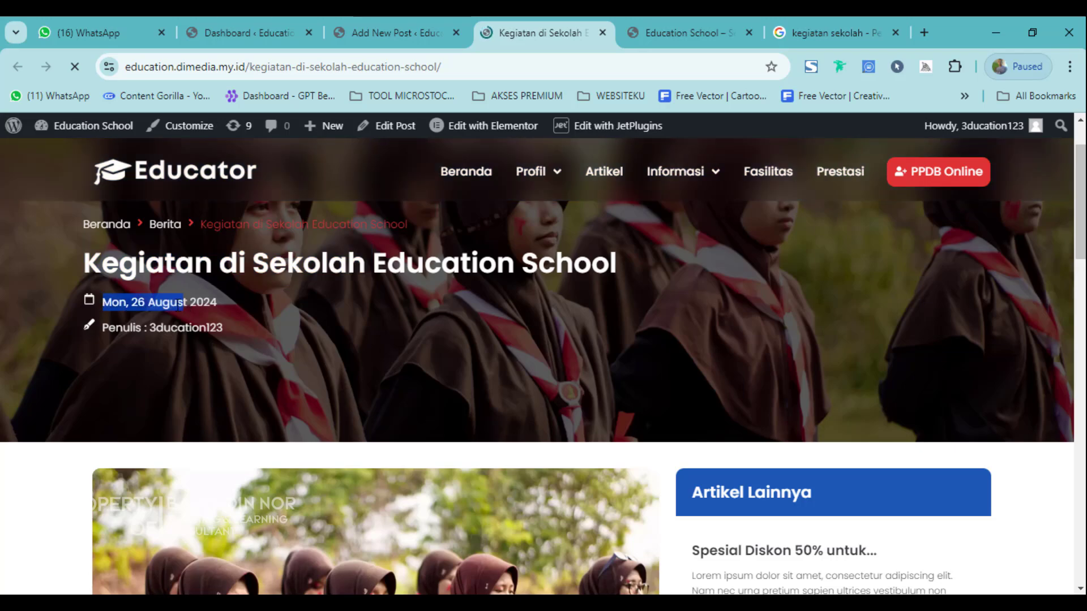
{"action": "scroll", "coordinate": [419, 376], "scroll_direction": "down", "scroll_amount": 6}
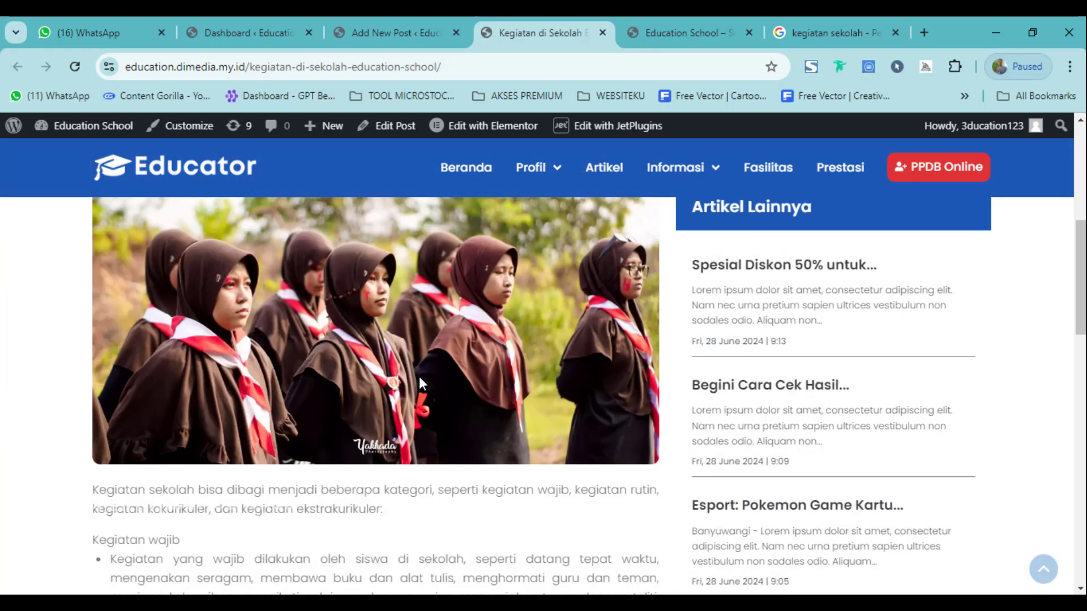
{"action": "scroll", "coordinate": [731, 264], "scroll_direction": "up", "scroll_amount": 8}
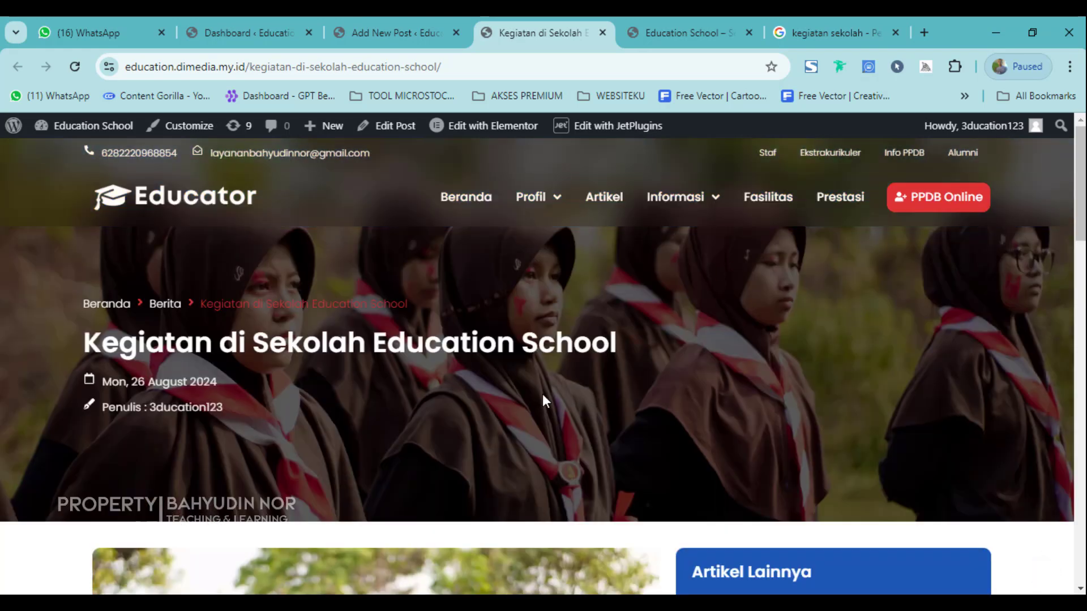
{"action": "scroll", "coordinate": [543, 400], "scroll_direction": "down", "scroll_amount": 6}
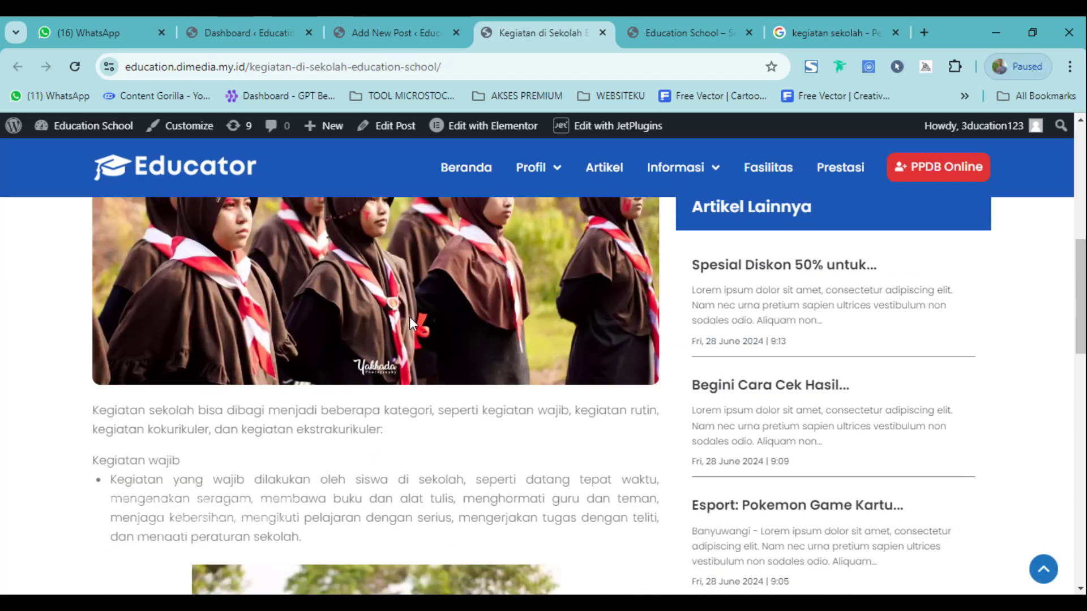
{"action": "scroll", "coordinate": [409, 317], "scroll_direction": "up", "scroll_amount": 3}
{"action": "scroll", "coordinate": [416, 323], "scroll_direction": "down", "scroll_amount": 8}
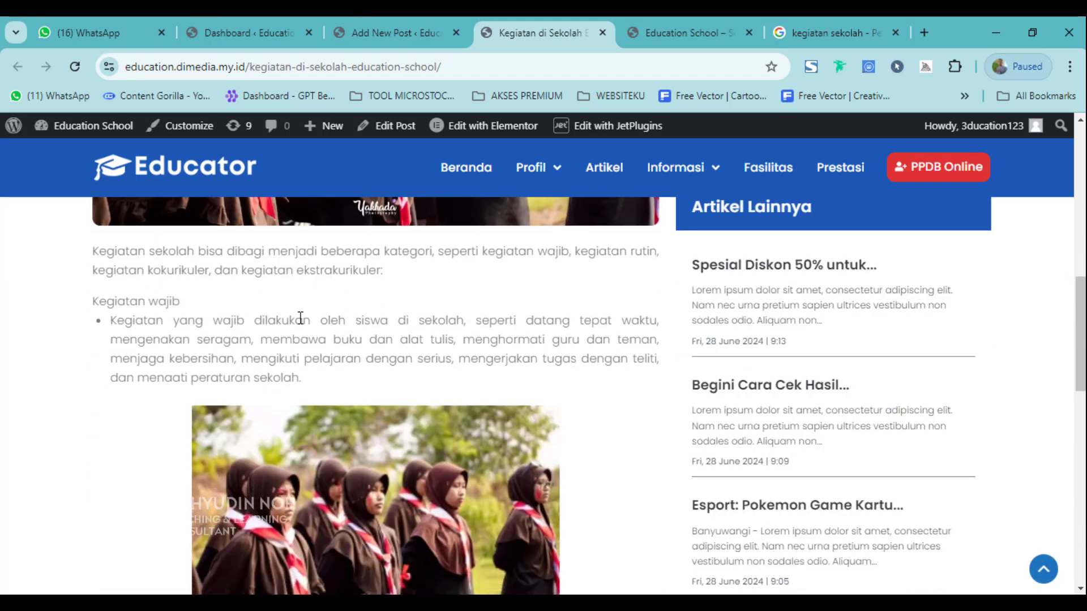
{"action": "scroll", "coordinate": [393, 322], "scroll_direction": "up", "scroll_amount": 5}
{"action": "scroll", "coordinate": [195, 277], "scroll_direction": "down", "scroll_amount": 7}
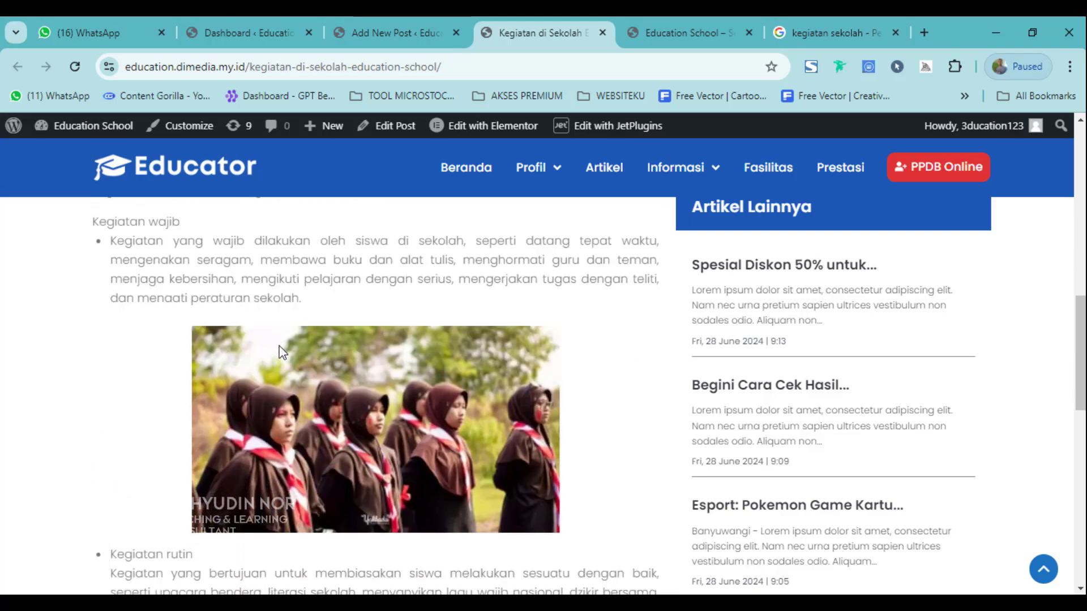
{"action": "scroll", "coordinate": [391, 318], "scroll_direction": "down", "scroll_amount": 6}
{"action": "scroll", "coordinate": [375, 375], "scroll_direction": "up", "scroll_amount": 12}
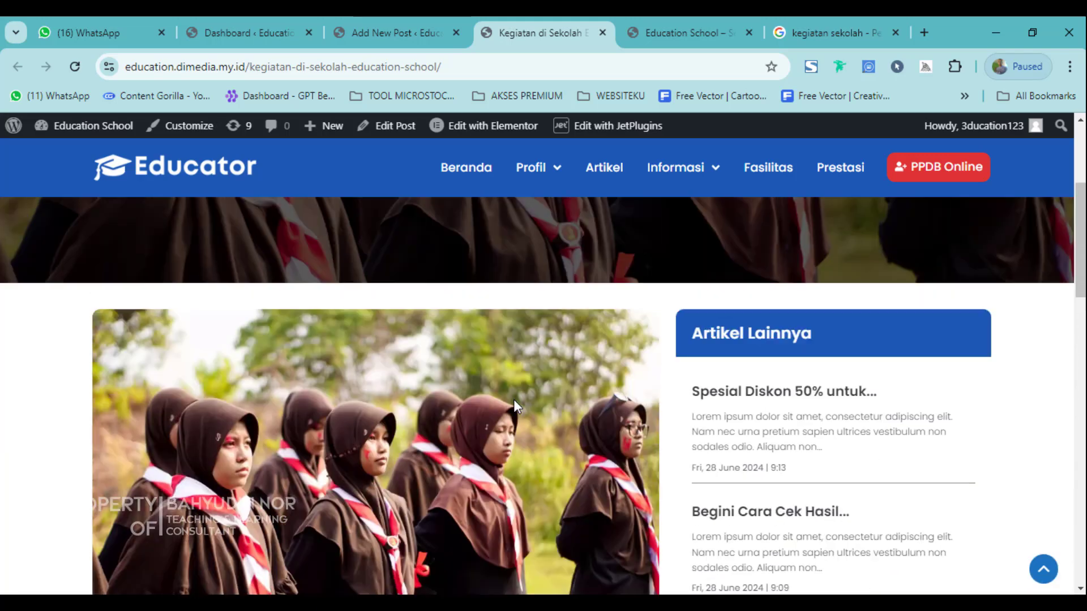
{"action": "scroll", "coordinate": [514, 399], "scroll_direction": "up", "scroll_amount": 4}
Go to the homepage, close the duplicate and search tabs, and check the Artikel & Berita cards.
{"action": "left_click", "coordinate": [226, 207]}
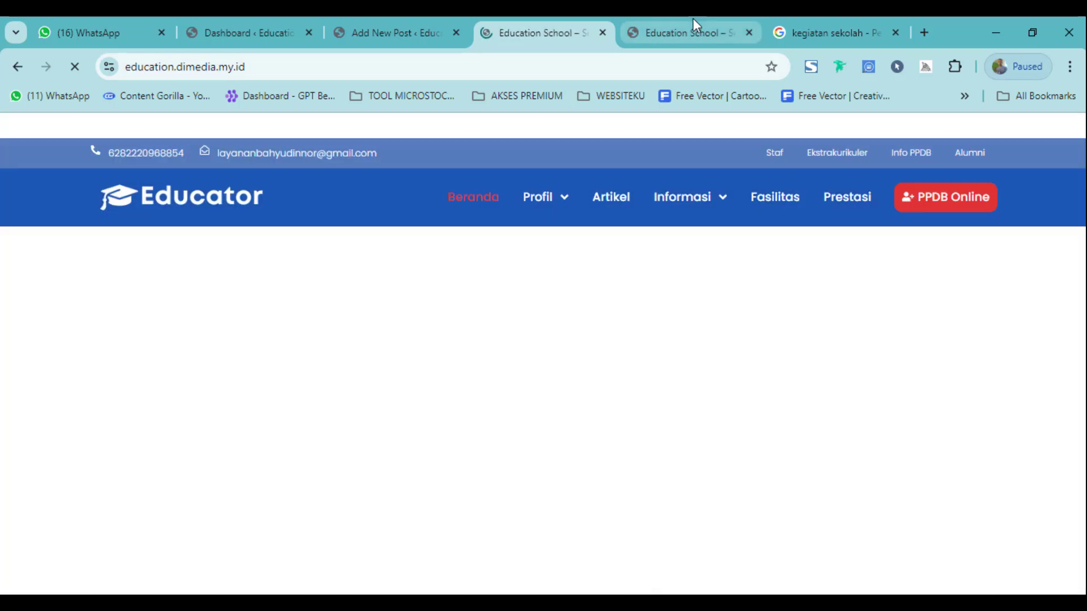
{"action": "left_click", "coordinate": [693, 20]}
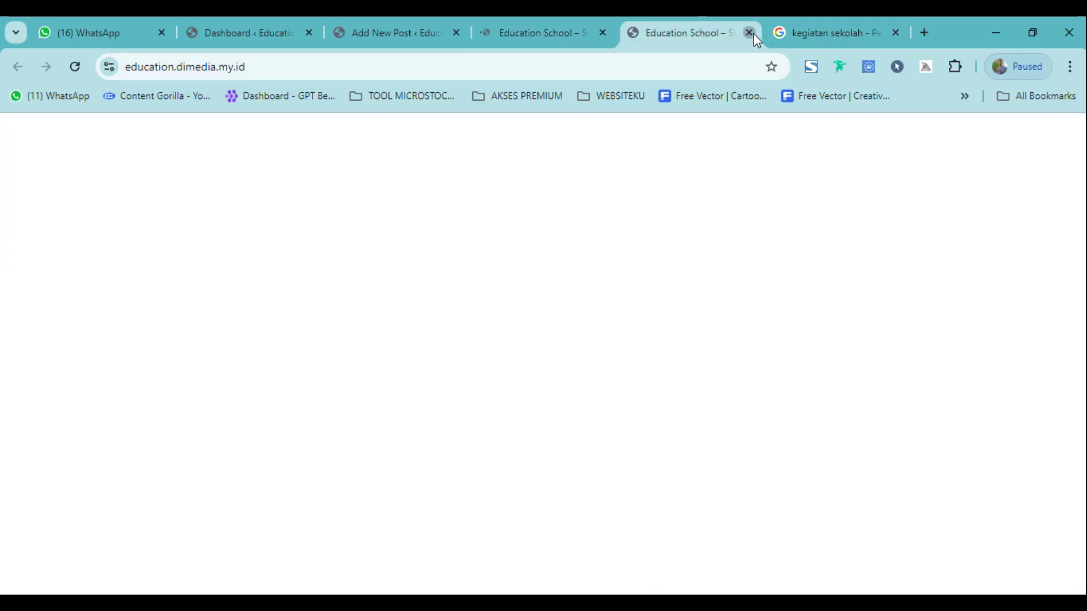
{"action": "left_click", "coordinate": [753, 33]}
{"action": "left_click", "coordinate": [753, 33]}
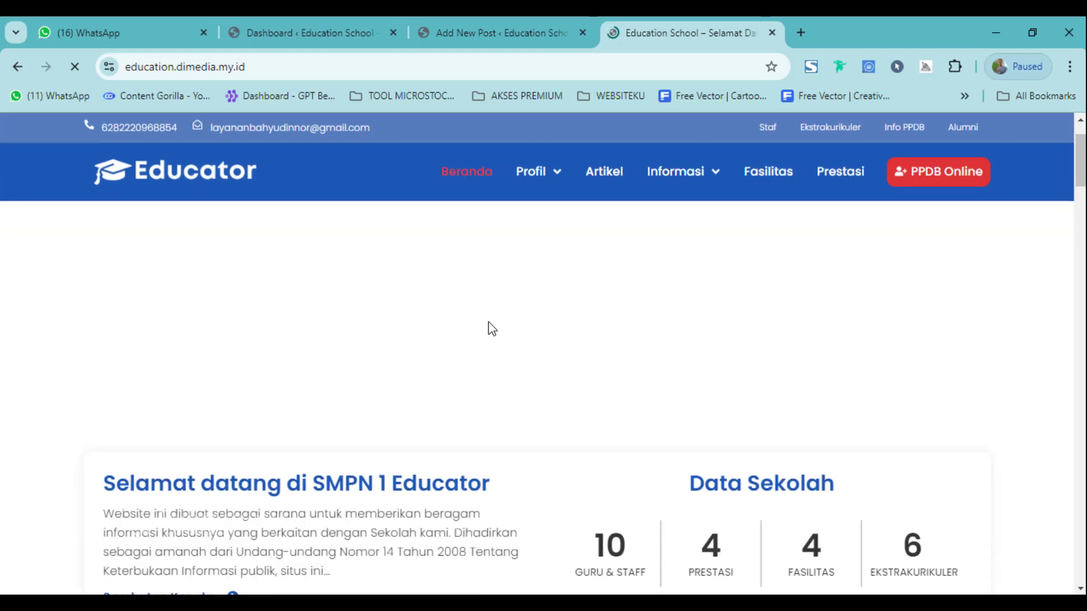
{"action": "scroll", "coordinate": [488, 325], "scroll_direction": "down", "scroll_amount": 10}
{"action": "scroll", "coordinate": [242, 393], "scroll_direction": "up", "scroll_amount": 4}
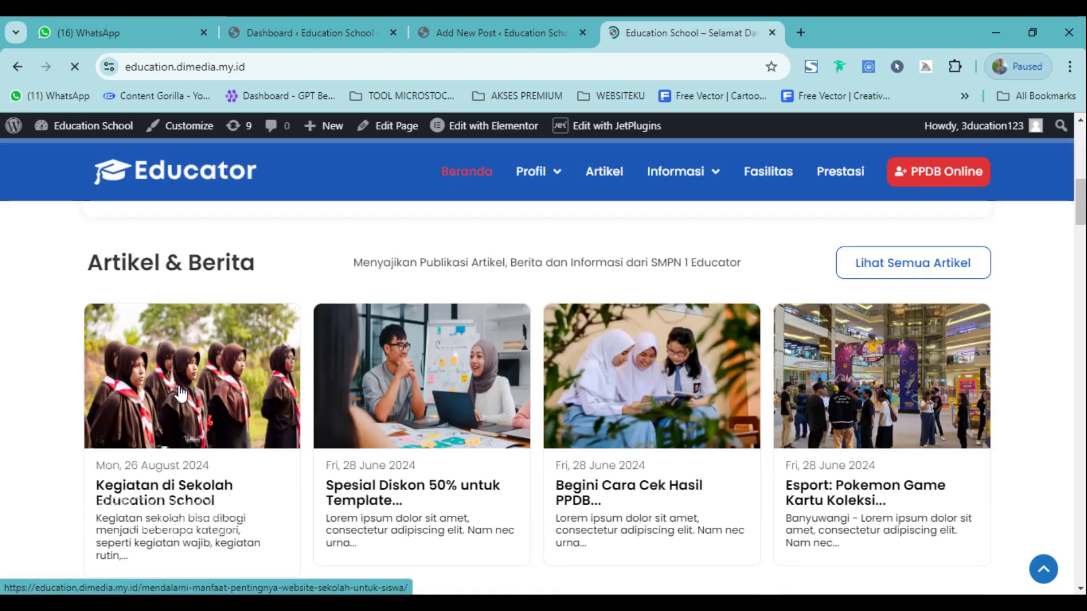
{"action": "scroll", "coordinate": [180, 403], "scroll_direction": "down", "scroll_amount": 1}
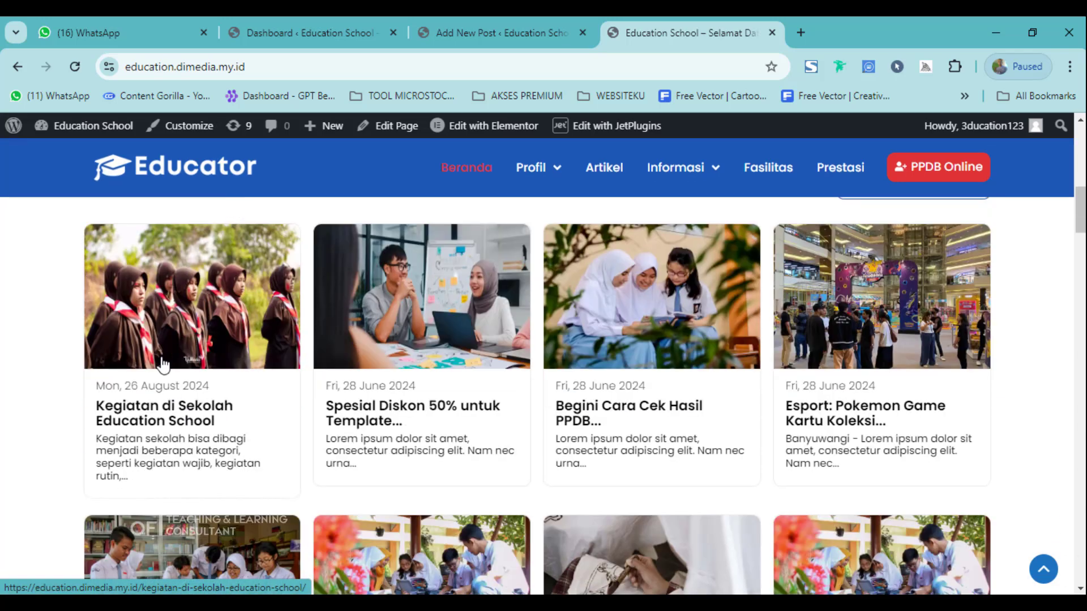
{"action": "left_click", "coordinate": [444, 17]}
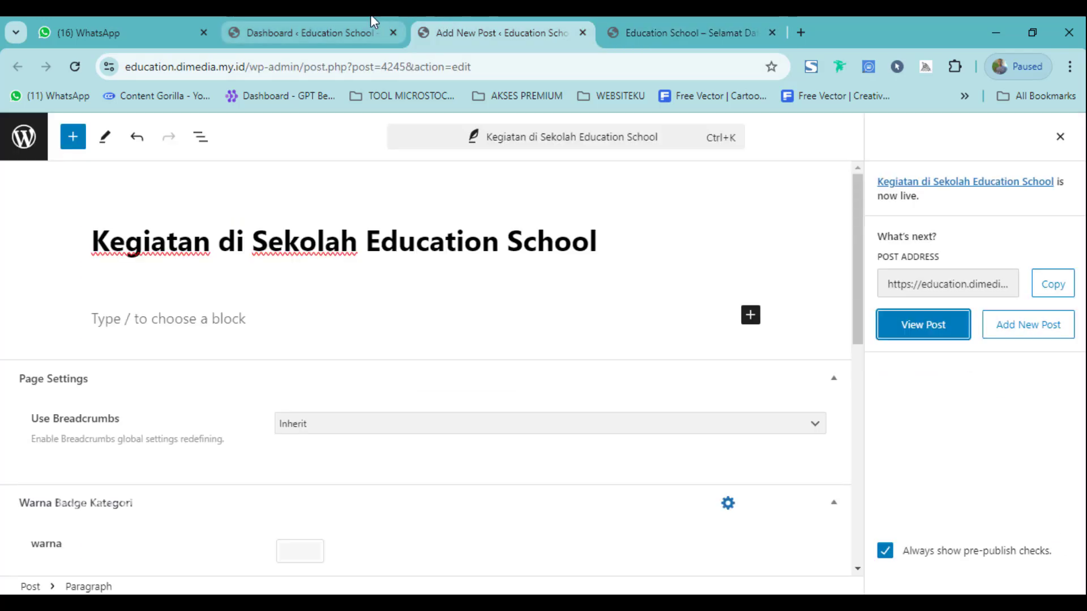
Browse the 22 published pages under Pages > All Pages in the admin.
{"action": "left_click", "coordinate": [329, 17]}
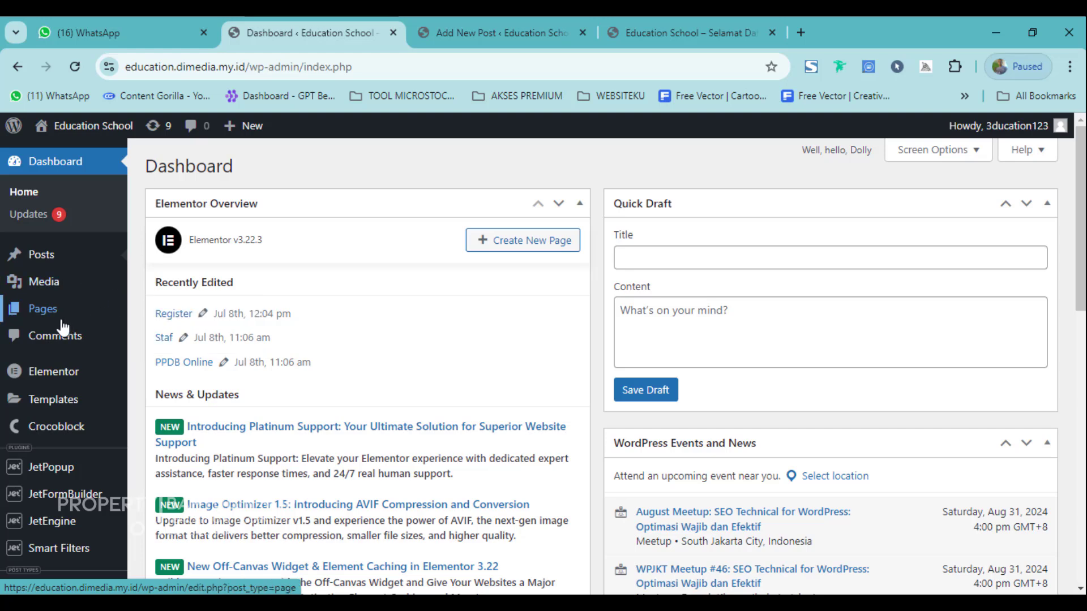
{"action": "mouse_move", "coordinate": [35, 322]}
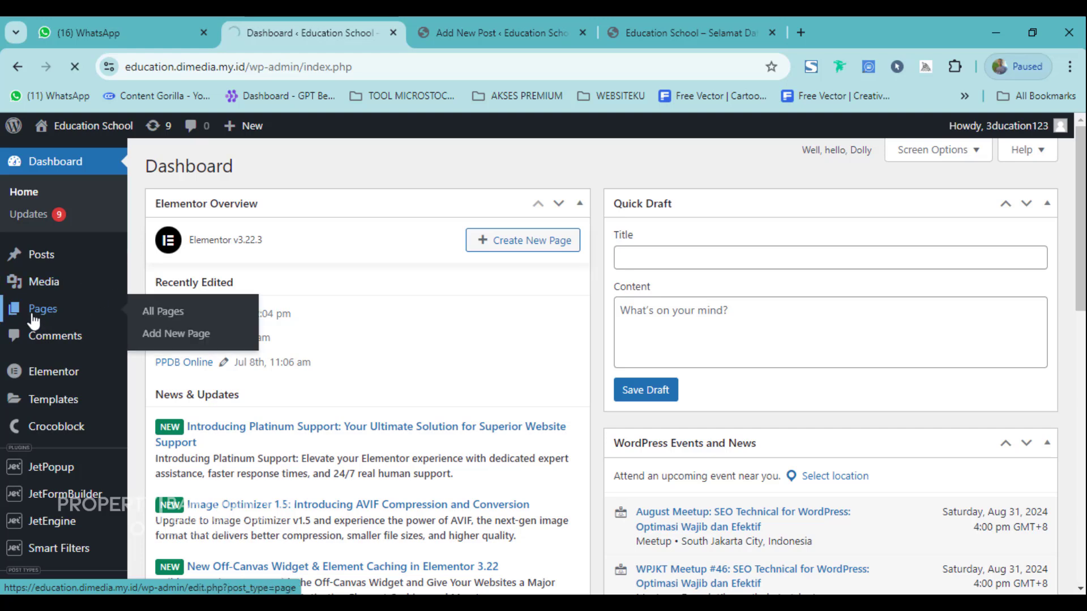
{"action": "scroll", "coordinate": [231, 381], "scroll_direction": "down", "scroll_amount": 4}
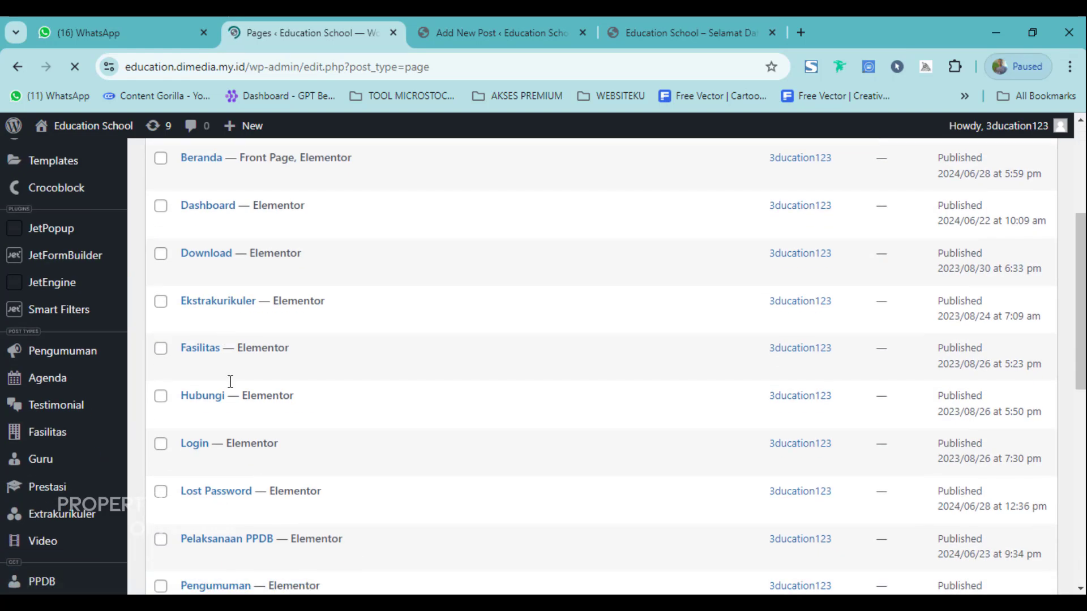
{"action": "scroll", "coordinate": [231, 381], "scroll_direction": "down", "scroll_amount": 2}
{"action": "scroll", "coordinate": [240, 439], "scroll_direction": "up", "scroll_amount": 5}
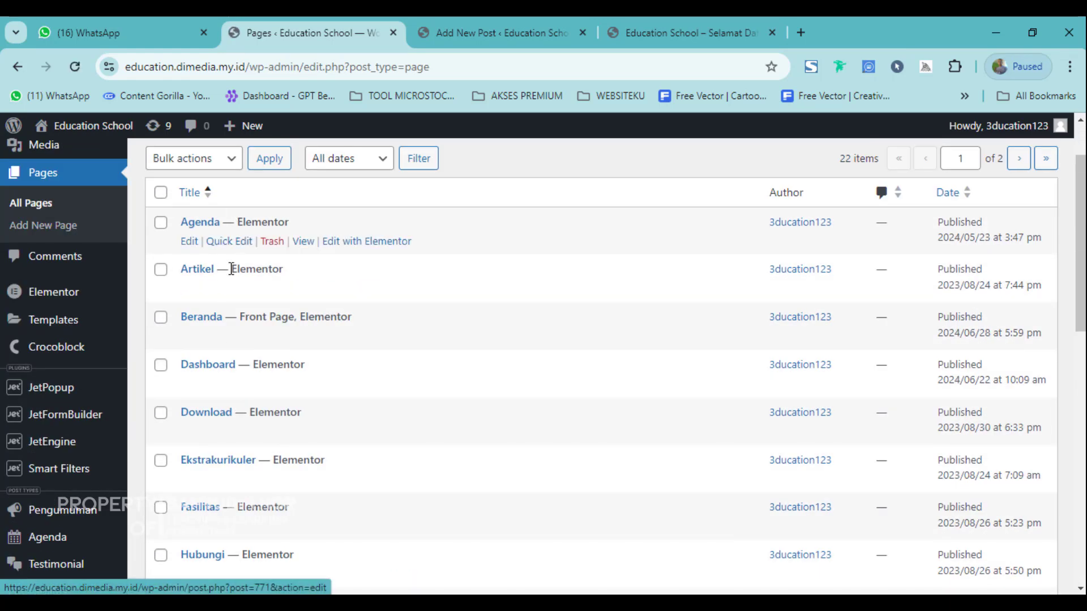
{"action": "scroll", "coordinate": [215, 340], "scroll_direction": "down", "scroll_amount": 1}
{"action": "scroll", "coordinate": [187, 238], "scroll_direction": "up", "scroll_amount": 2}
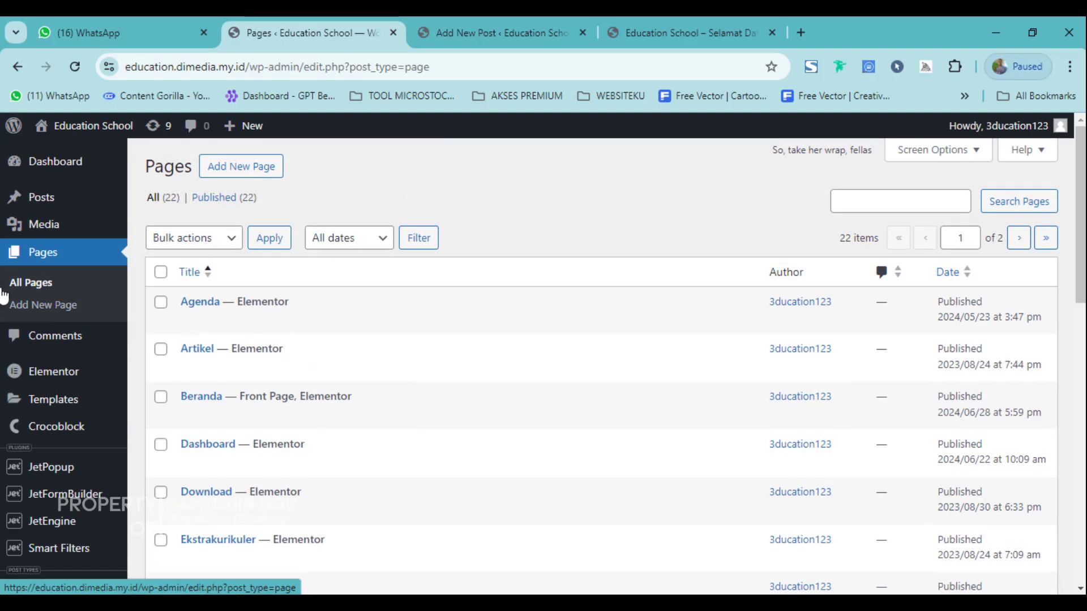
{"action": "scroll", "coordinate": [255, 373], "scroll_direction": "down", "scroll_amount": 7}
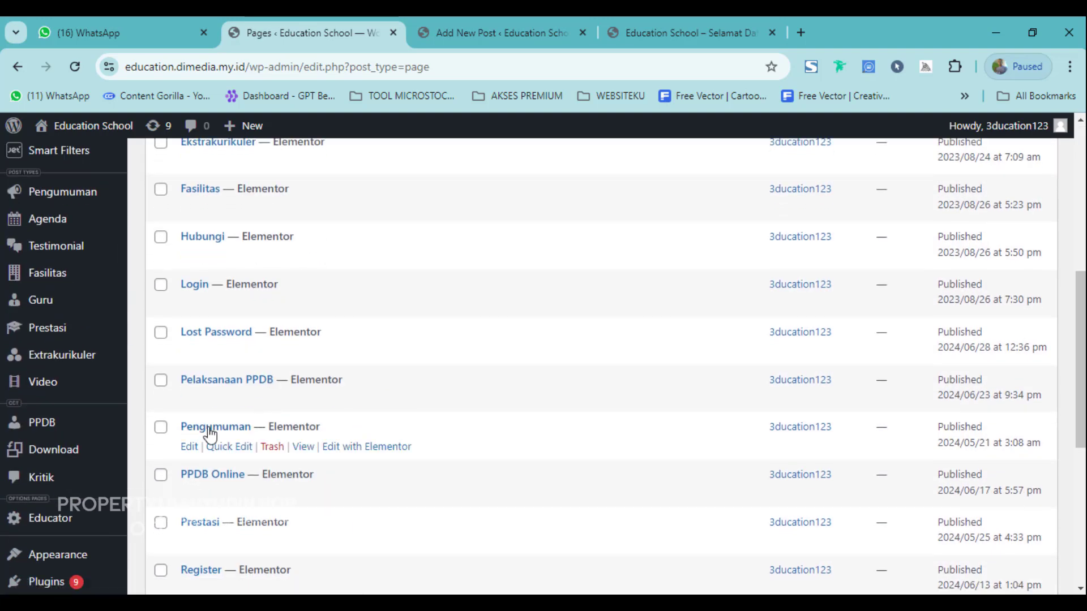
{"action": "scroll", "coordinate": [325, 381], "scroll_direction": "down", "scroll_amount": 3}
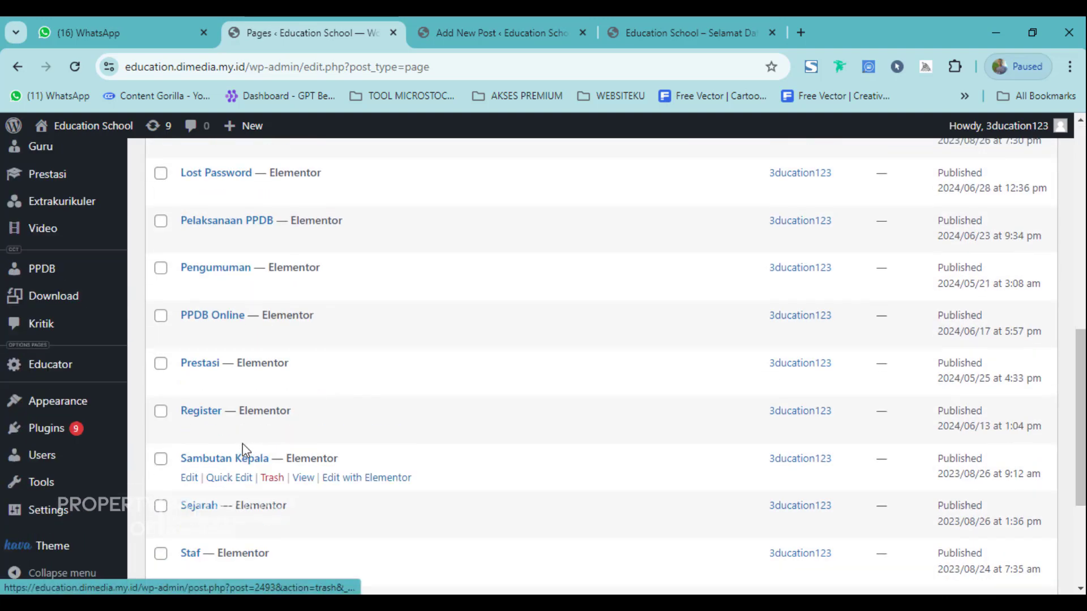
{"action": "scroll", "coordinate": [258, 453], "scroll_direction": "down", "scroll_amount": 4}
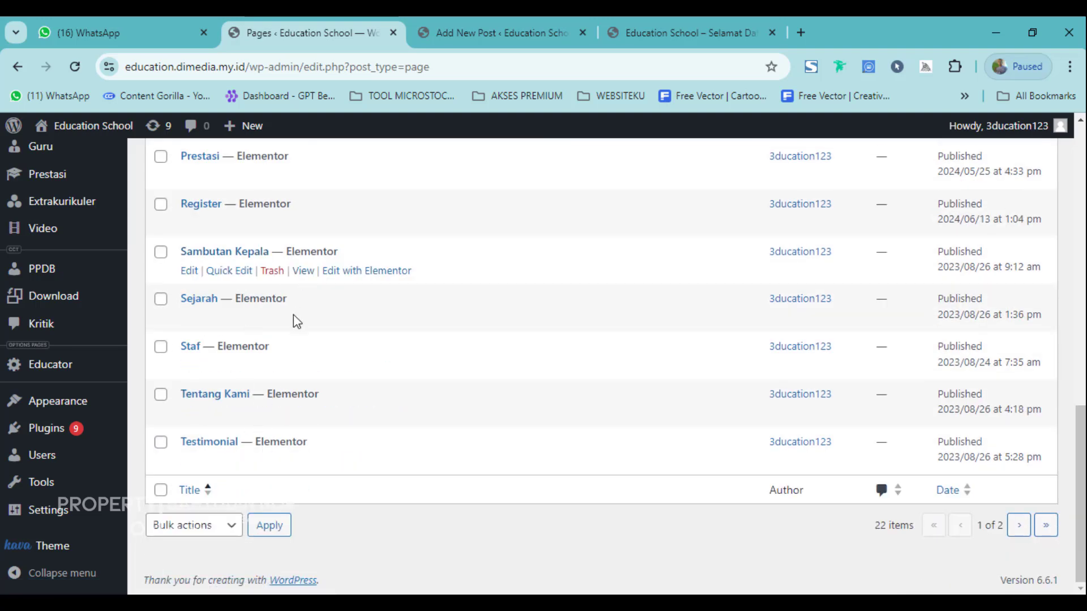
{"action": "scroll", "coordinate": [292, 323], "scroll_direction": "up", "scroll_amount": 11}
{"action": "scroll", "coordinate": [215, 249], "scroll_direction": "up", "scroll_amount": 3}
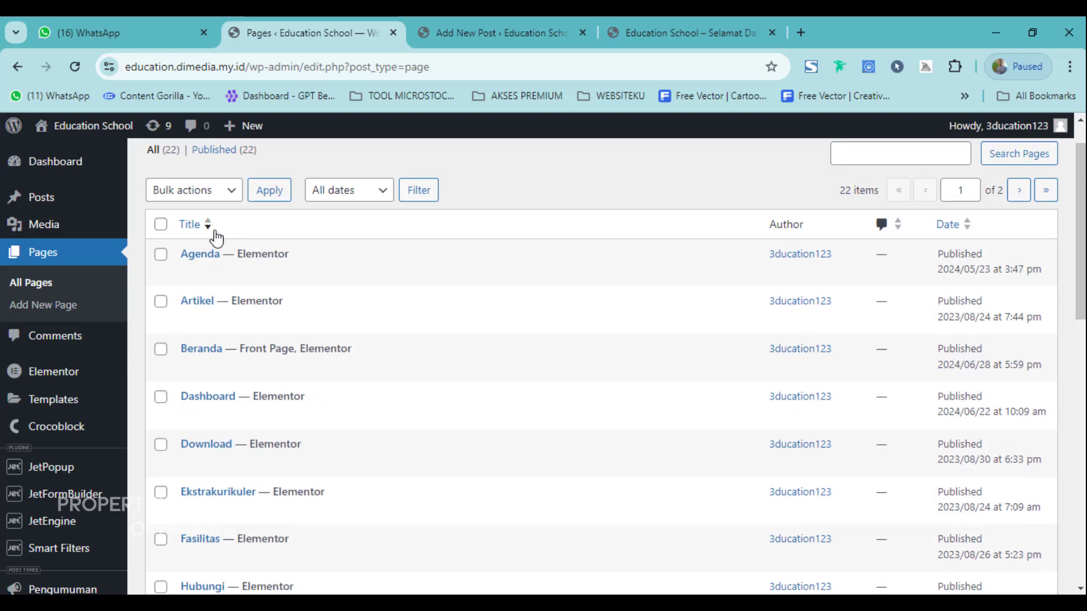
{"action": "scroll", "coordinate": [215, 425], "scroll_direction": "down", "scroll_amount": 3}
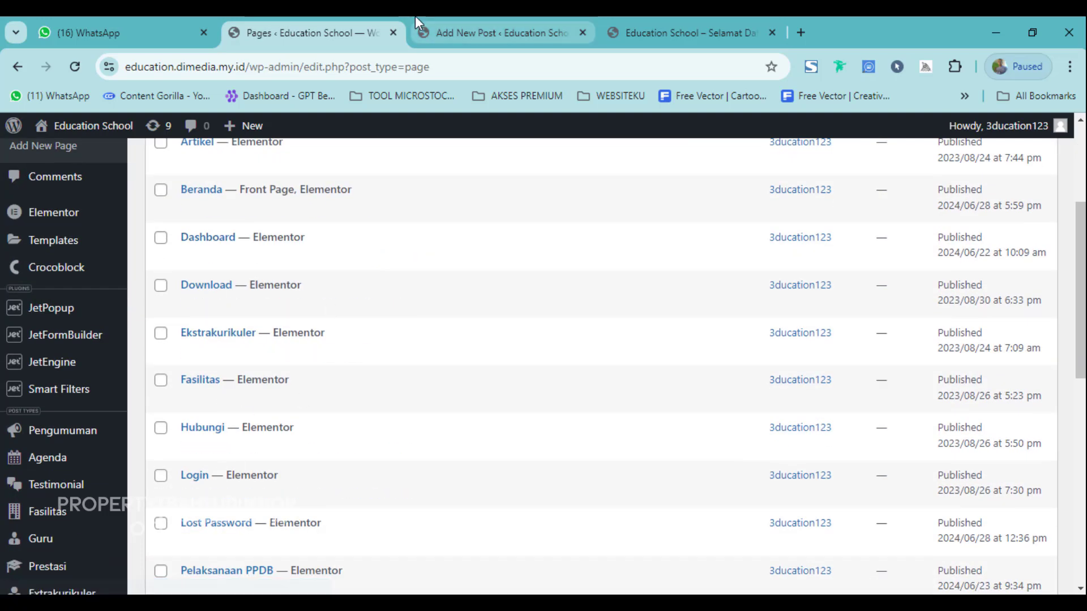
Scroll the live homepage to its Agenda section, then return to the Pages list.
{"action": "left_click", "coordinate": [662, 17]}
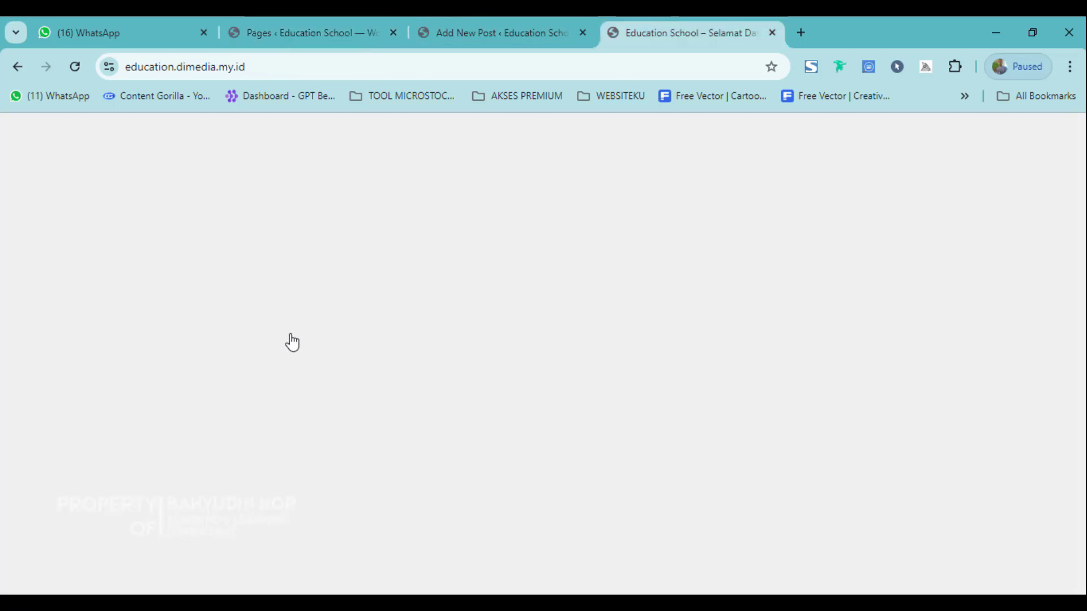
{"action": "scroll", "coordinate": [276, 372], "scroll_direction": "up", "scroll_amount": 4}
{"action": "scroll", "coordinate": [281, 431], "scroll_direction": "down", "scroll_amount": 5}
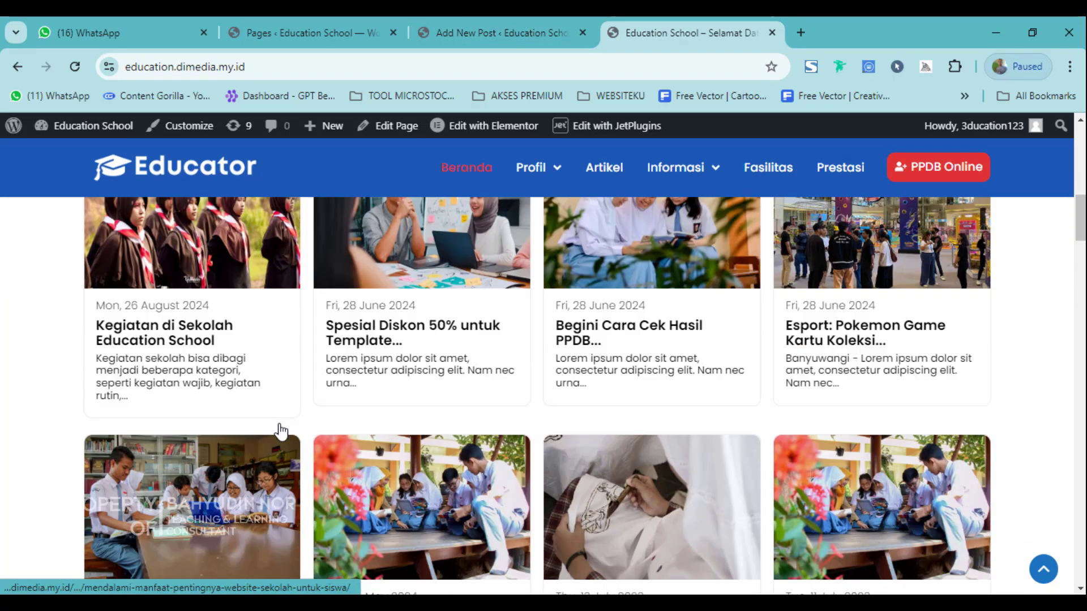
{"action": "scroll", "coordinate": [294, 417], "scroll_direction": "down", "scroll_amount": 10}
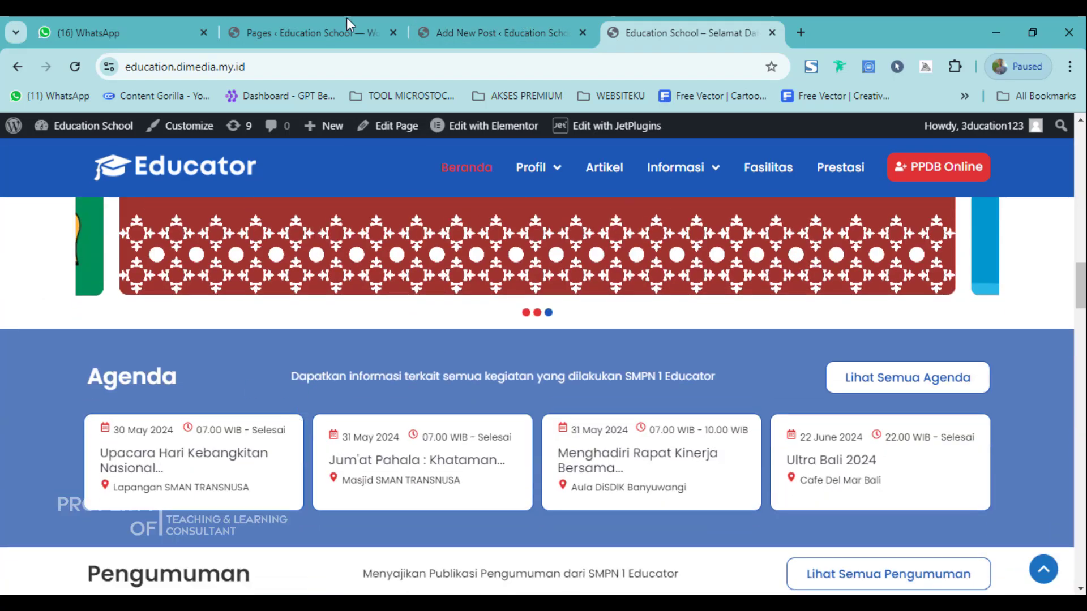
{"action": "left_click", "coordinate": [327, 17]}
Open a new Pengumuman form in another tab and begin its 'Age…' title.
{"action": "scroll", "coordinate": [45, 339], "scroll_direction": "up", "scroll_amount": 4}
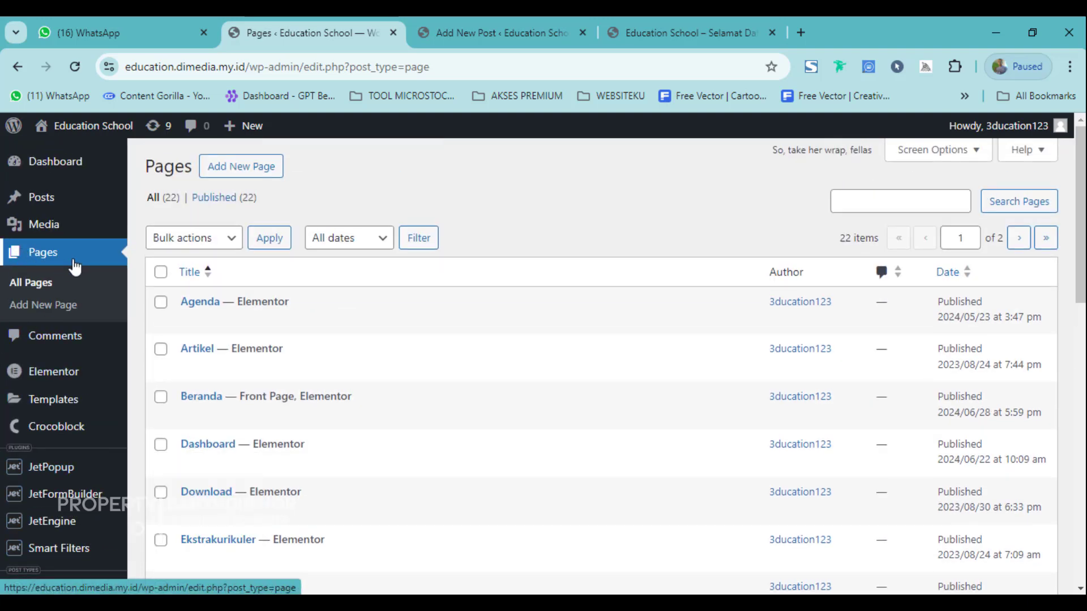
{"action": "scroll", "coordinate": [90, 321], "scroll_direction": "down", "scroll_amount": 4}
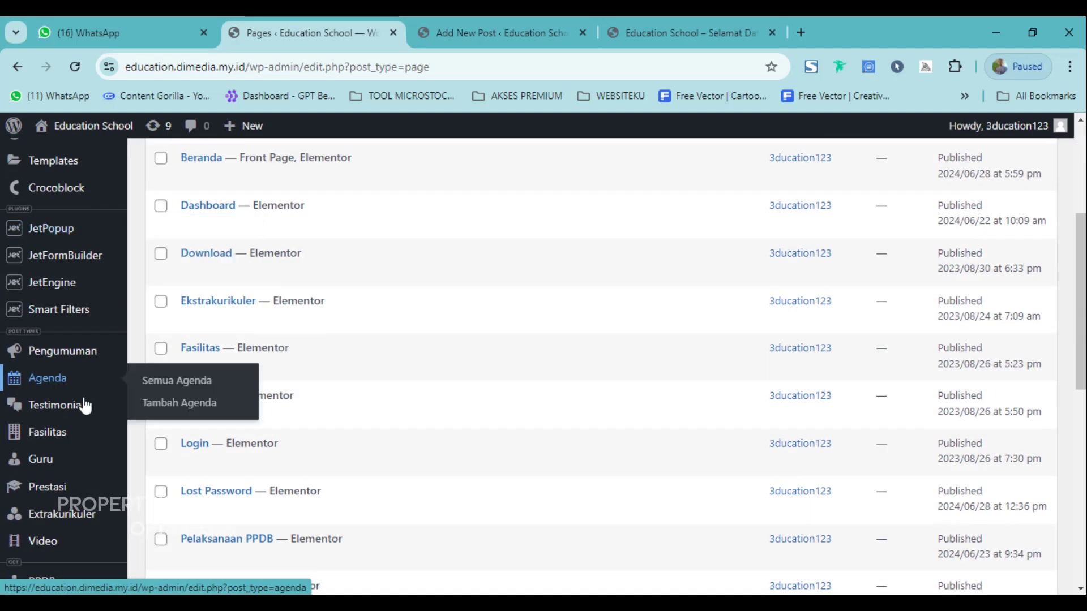
{"action": "mouse_move", "coordinate": [45, 362]}
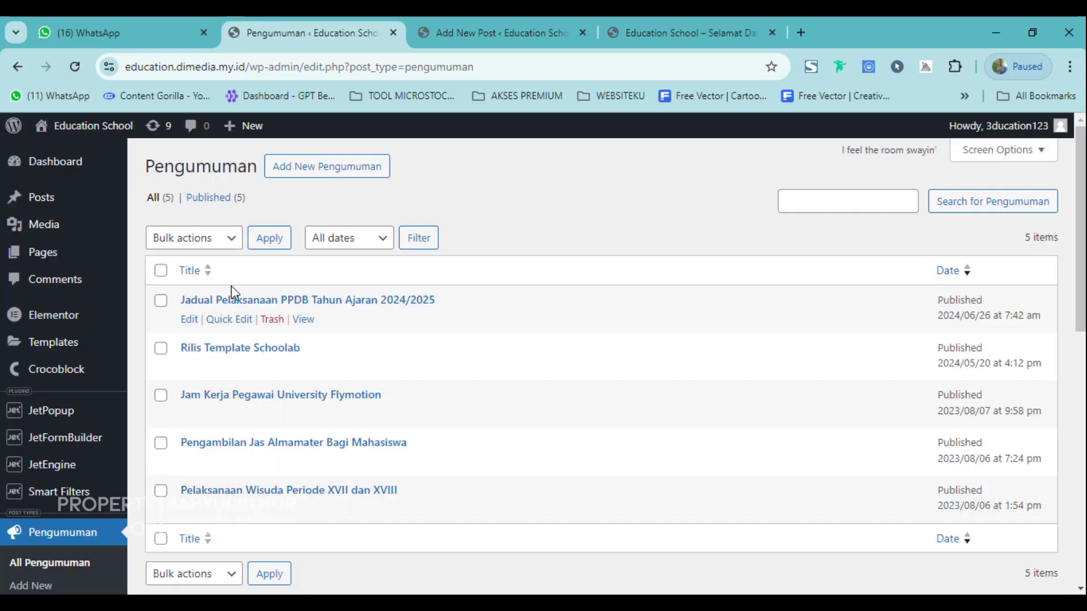
{"action": "mouse_move", "coordinate": [218, 327]}
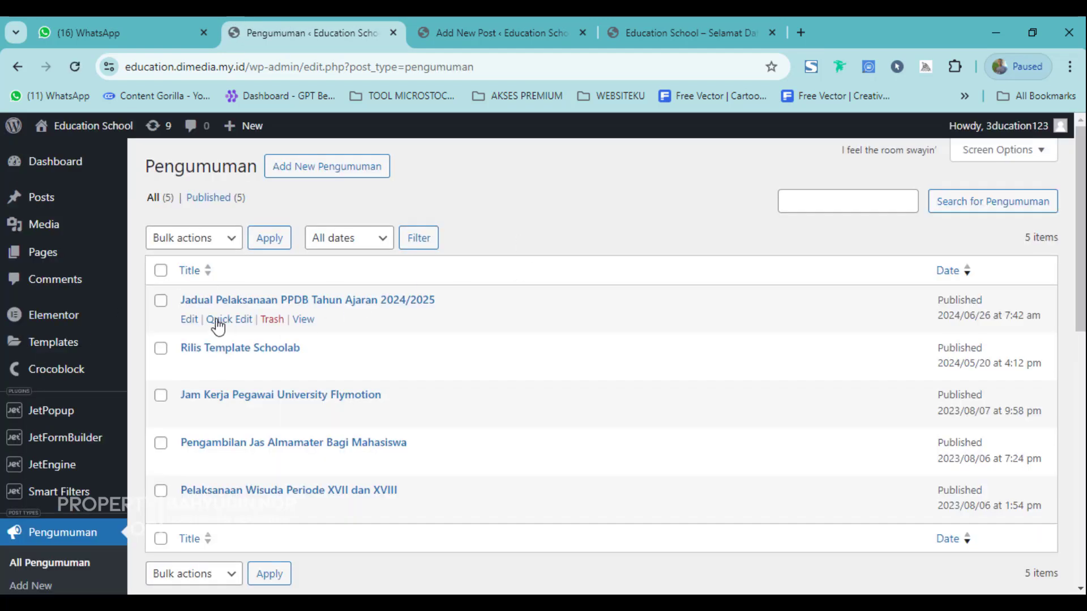
{"action": "right_click", "coordinate": [303, 171]}
{"action": "left_click", "coordinate": [334, 186]}
{"action": "left_click", "coordinate": [444, 37]}
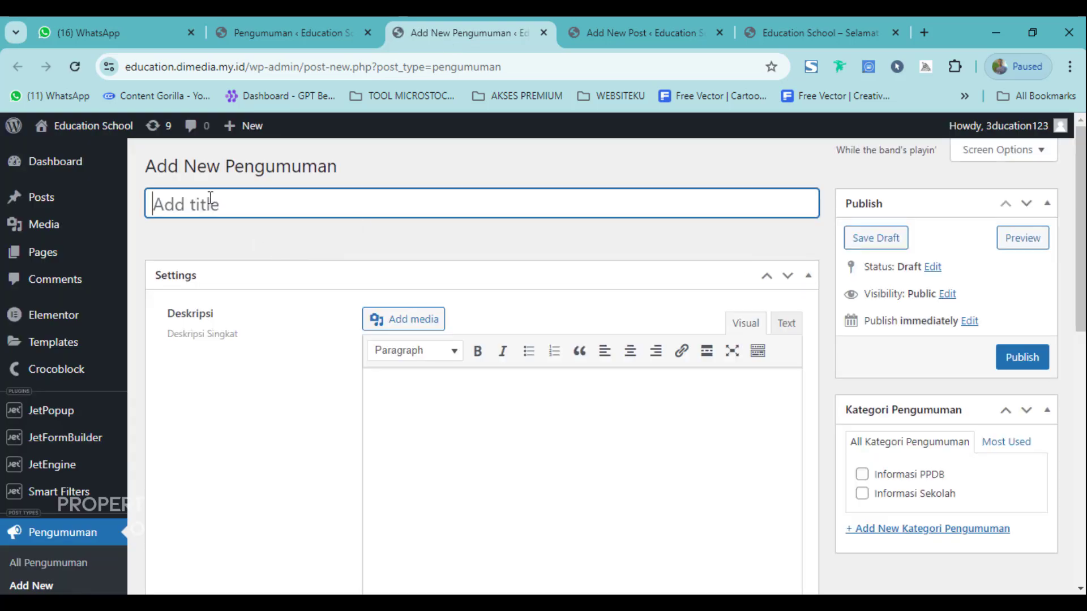
{"action": "type", "text": "Ageda Rapat Bulanan"}
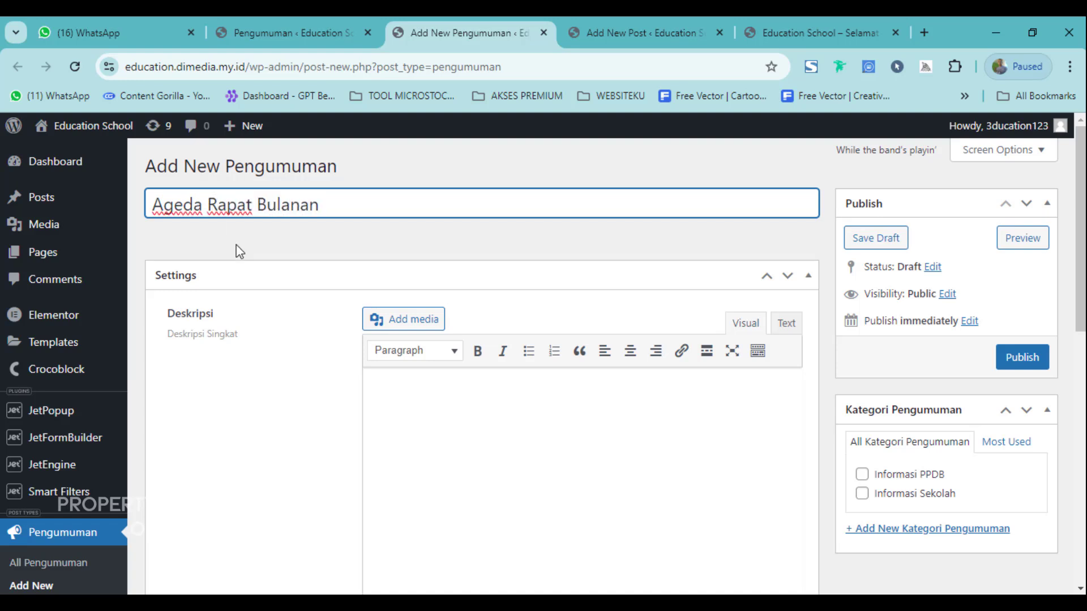
Open the Lampiran media chooser and close it without picking a file.
{"action": "left_click", "coordinate": [436, 416]}
{"action": "scroll", "coordinate": [283, 396], "scroll_direction": "down", "scroll_amount": 1}
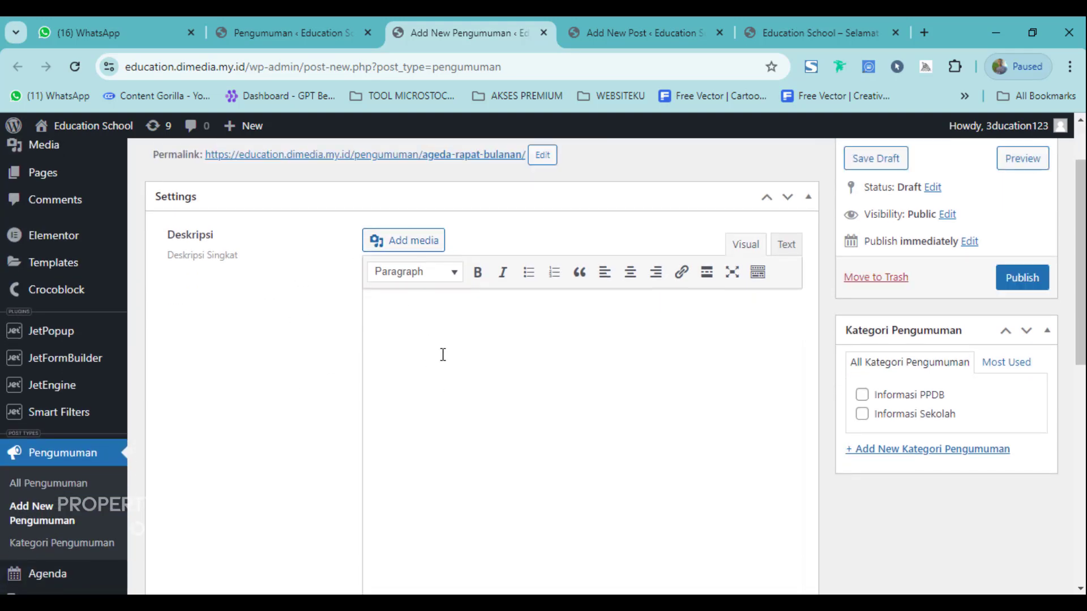
{"action": "scroll", "coordinate": [447, 359], "scroll_direction": "down", "scroll_amount": 6}
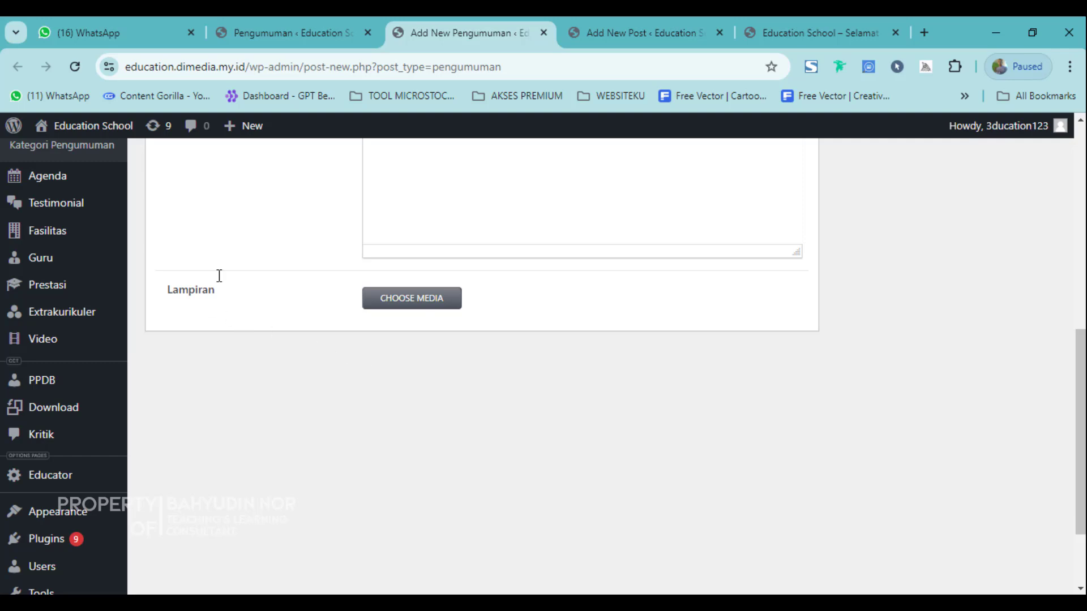
{"action": "scroll", "coordinate": [512, 299], "scroll_direction": "up", "scroll_amount": 2}
{"action": "scroll", "coordinate": [486, 369], "scroll_direction": "down", "scroll_amount": 2}
{"action": "left_click", "coordinate": [433, 303]}
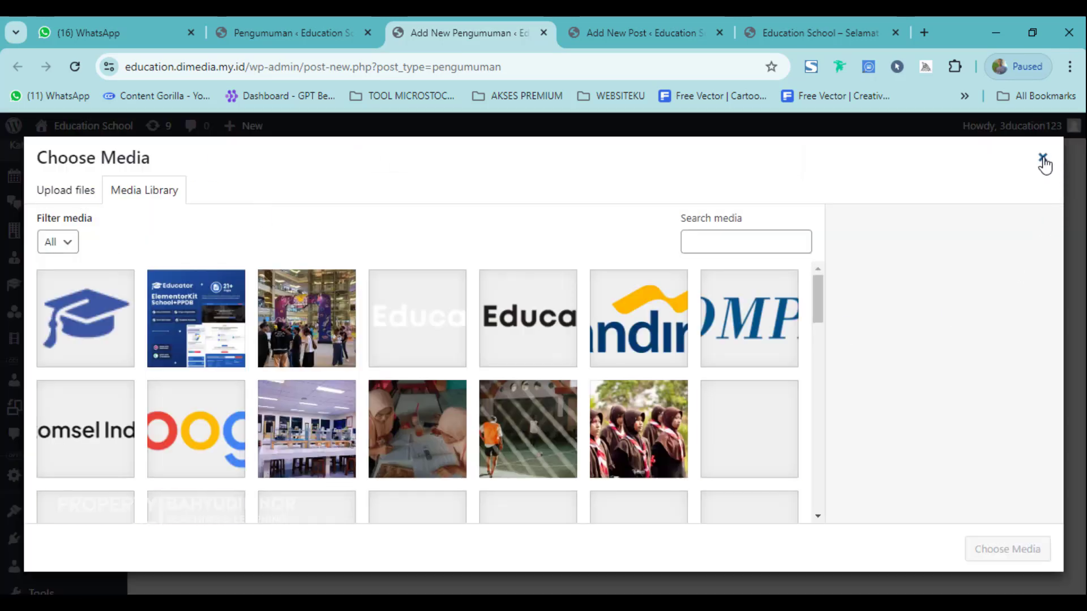
{"action": "left_click", "coordinate": [1043, 160]}
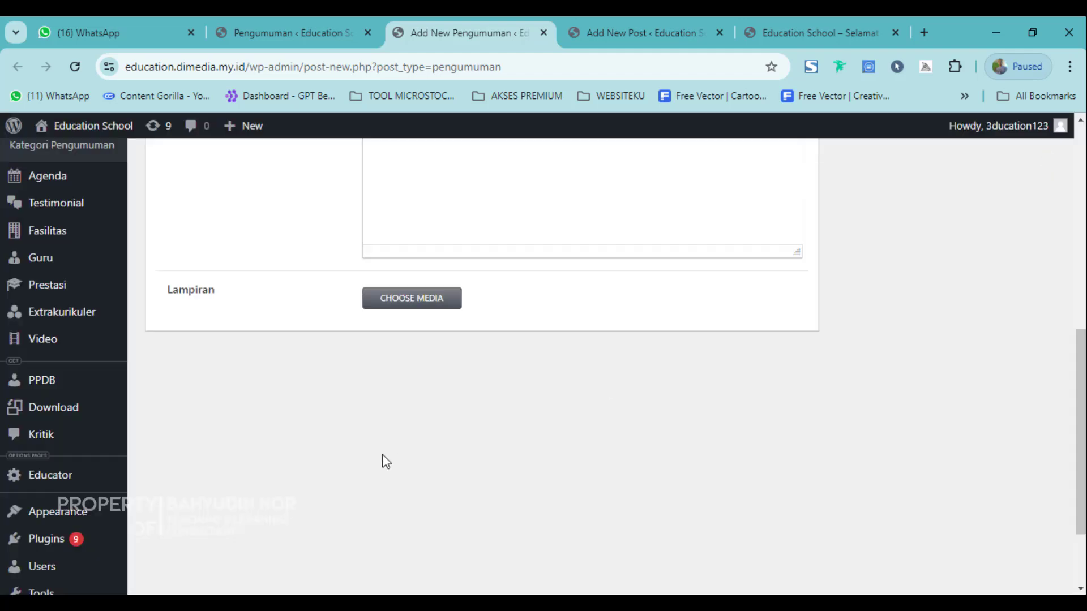
Reveal the '+ Add New Kategori Pengumuman' field, then go back to the Pengumuman list.
{"action": "scroll", "coordinate": [575, 403], "scroll_direction": "up", "scroll_amount": 10}
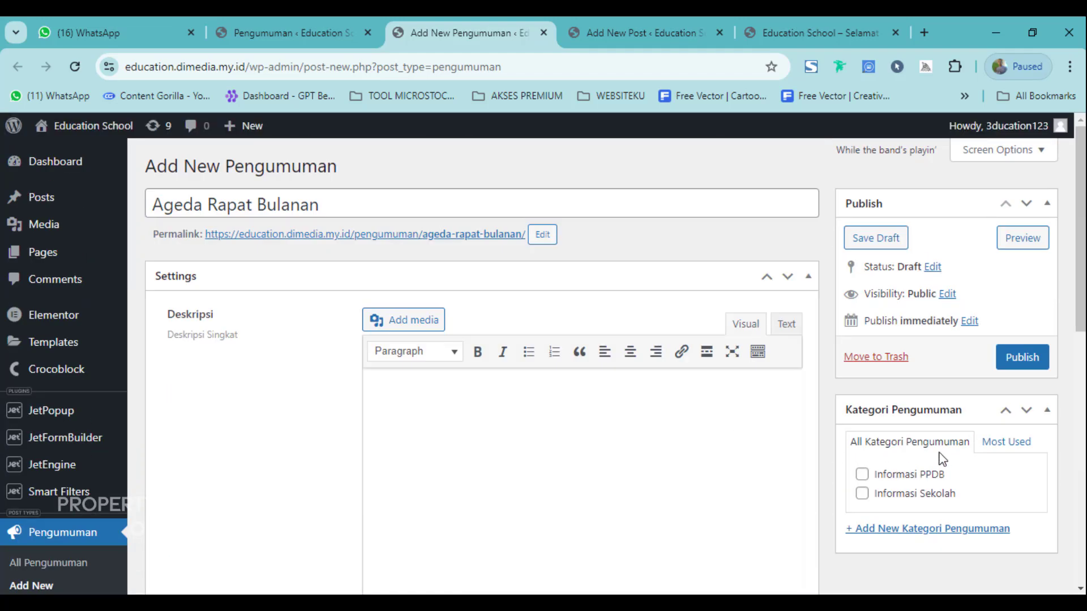
{"action": "scroll", "coordinate": [940, 457], "scroll_direction": "down", "scroll_amount": 1}
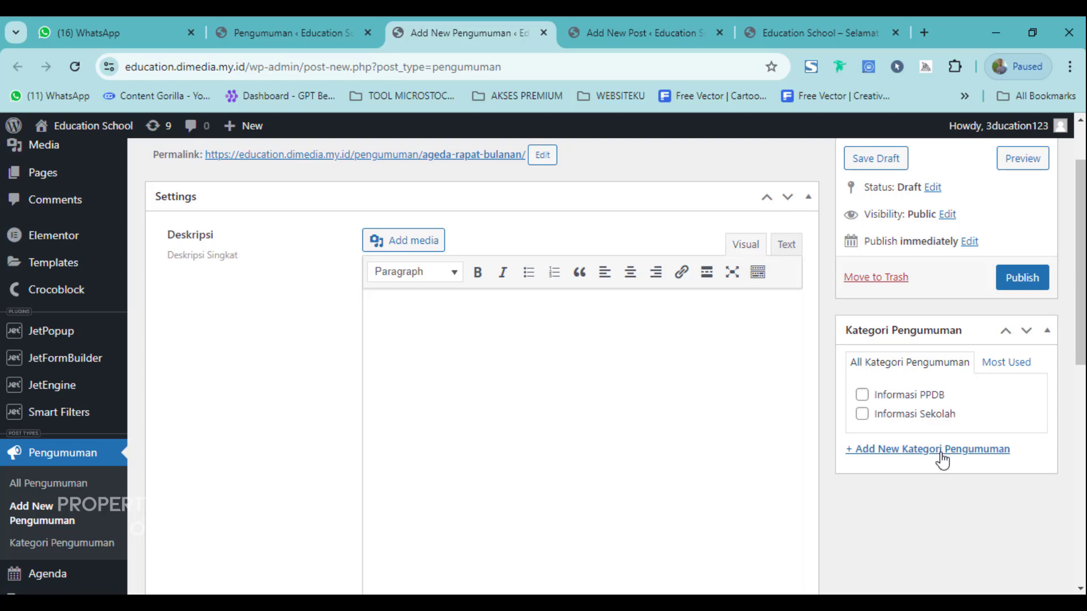
{"action": "left_click", "coordinate": [941, 450]}
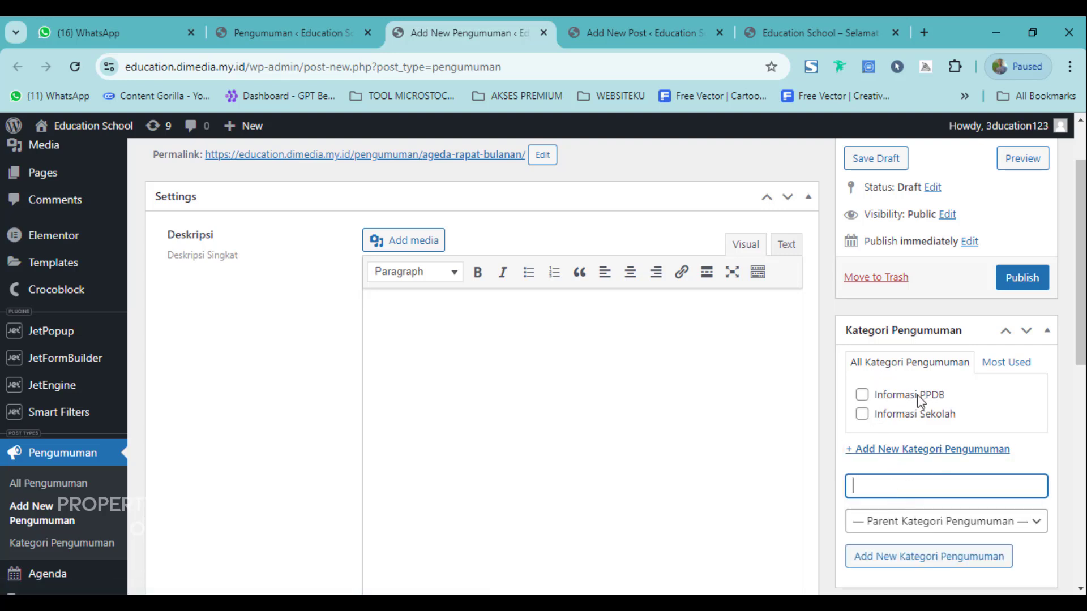
{"action": "scroll", "coordinate": [942, 418], "scroll_direction": "up", "scroll_amount": 1}
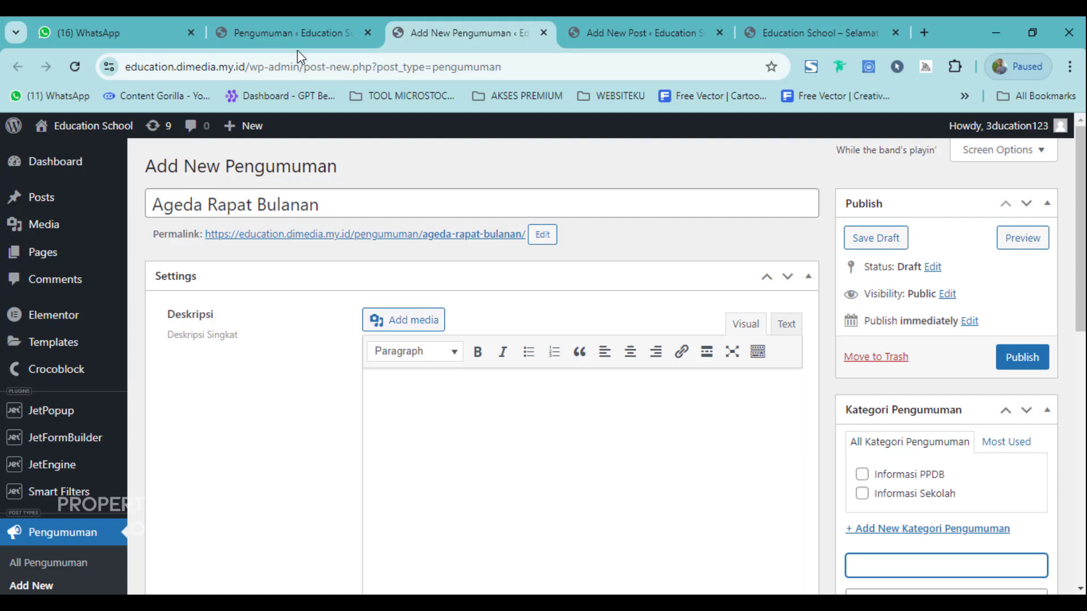
{"action": "left_click", "coordinate": [305, 32]}
Open the Tambah Agenda form in a new tab from the Agenda menu.
{"action": "scroll", "coordinate": [164, 451], "scroll_direction": "down", "scroll_amount": 3}
{"action": "scroll", "coordinate": [163, 451], "scroll_direction": "down", "scroll_amount": 1}
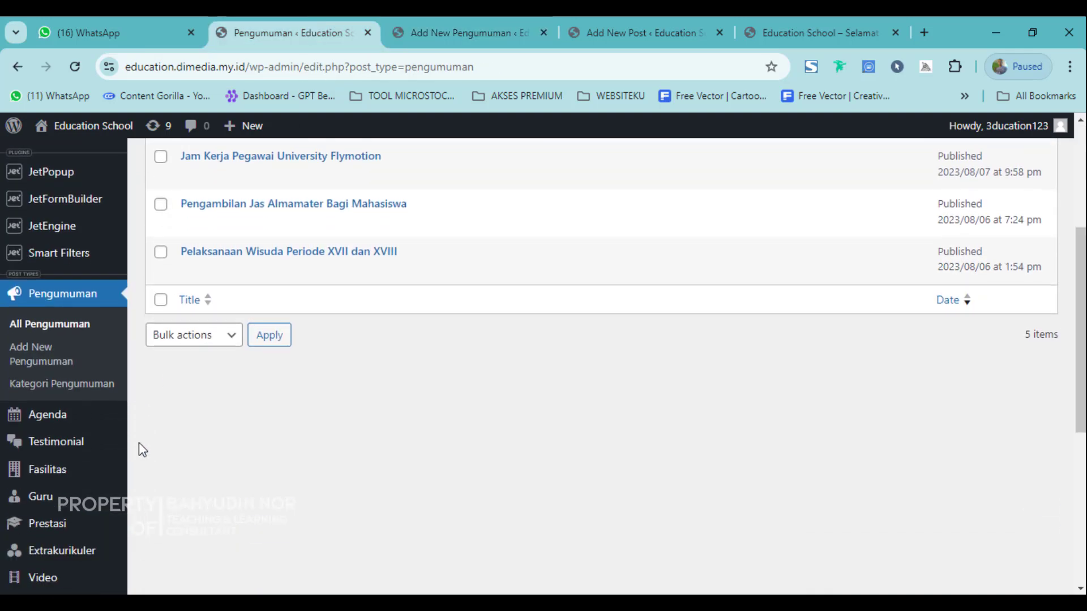
{"action": "mouse_move", "coordinate": [14, 422]}
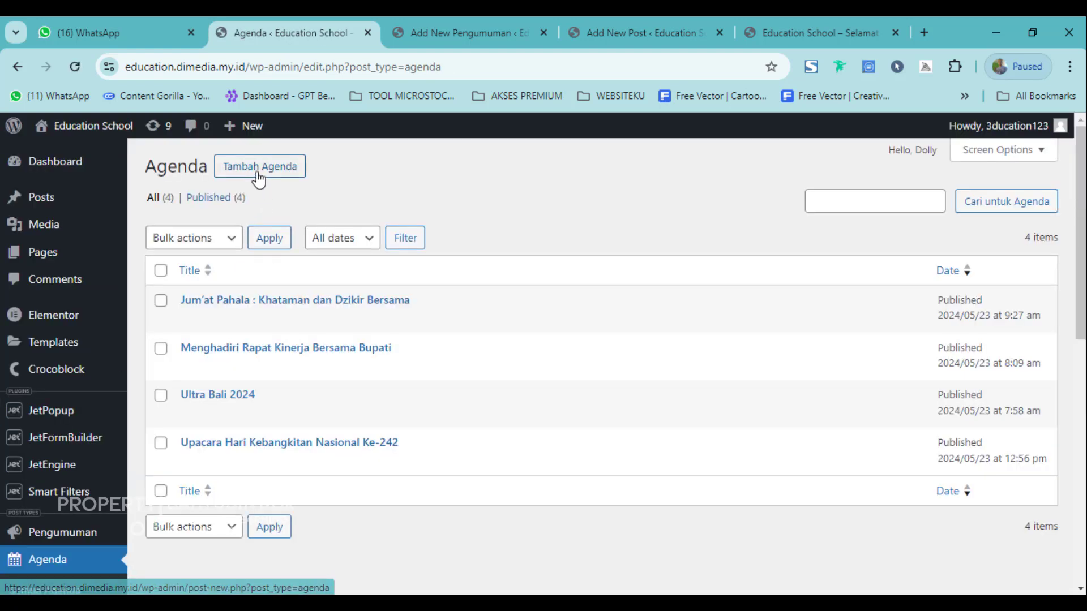
{"action": "right_click", "coordinate": [258, 177]}
{"action": "left_click", "coordinate": [272, 186]}
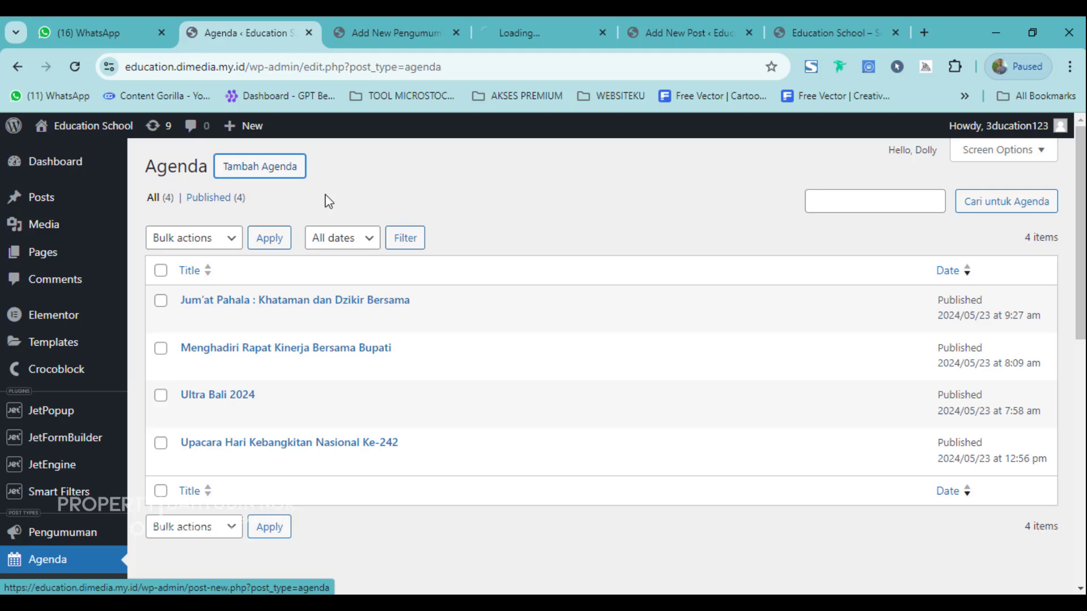
{"action": "left_click", "coordinate": [505, 18]}
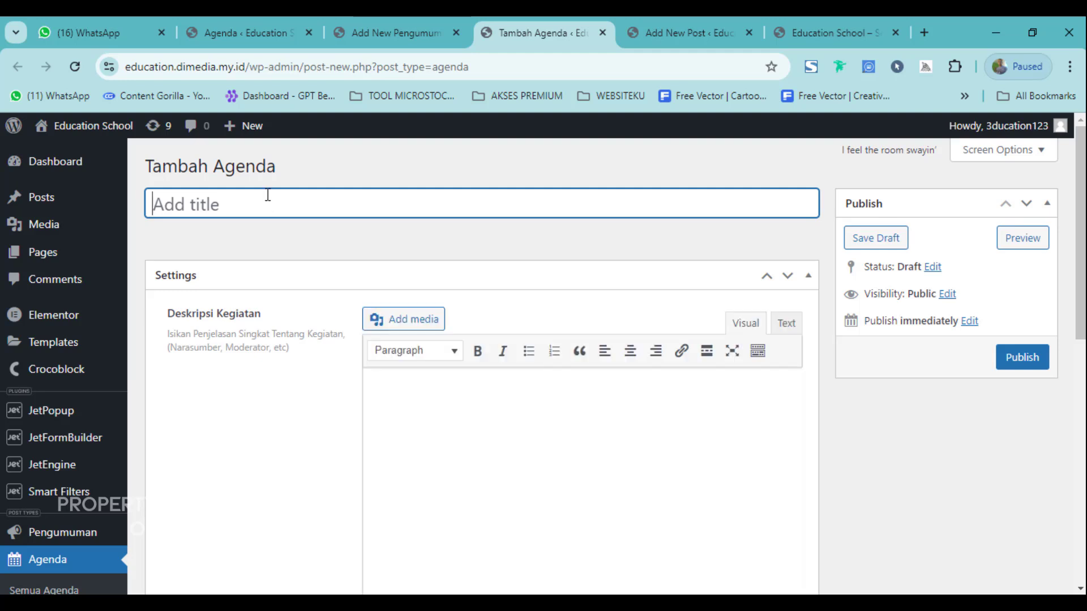
{"action": "left_click", "coordinate": [215, 232]}
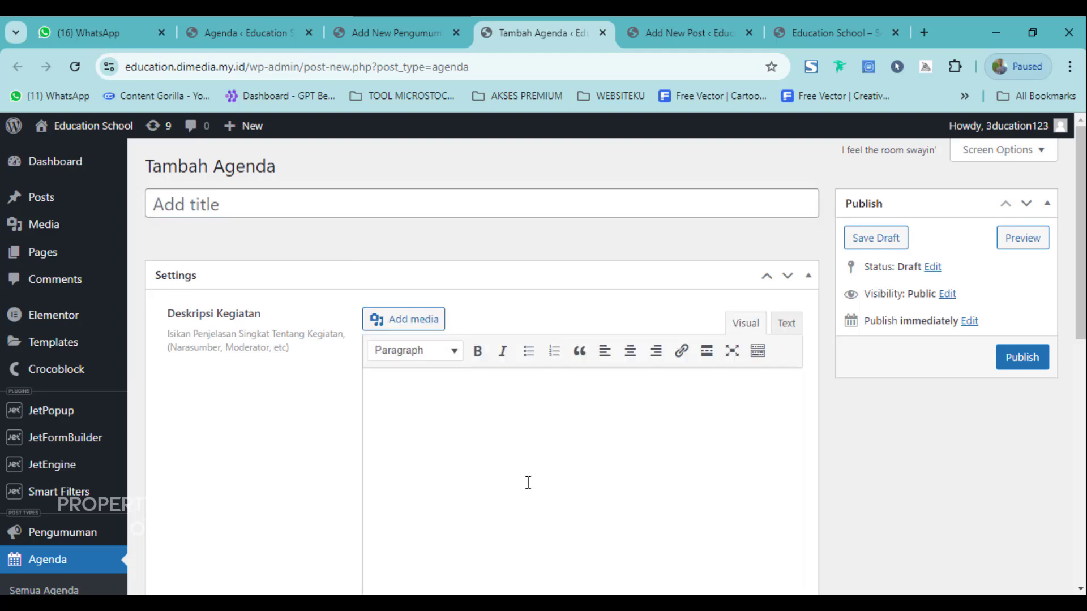
{"action": "scroll", "coordinate": [488, 410], "scroll_direction": "down", "scroll_amount": 4}
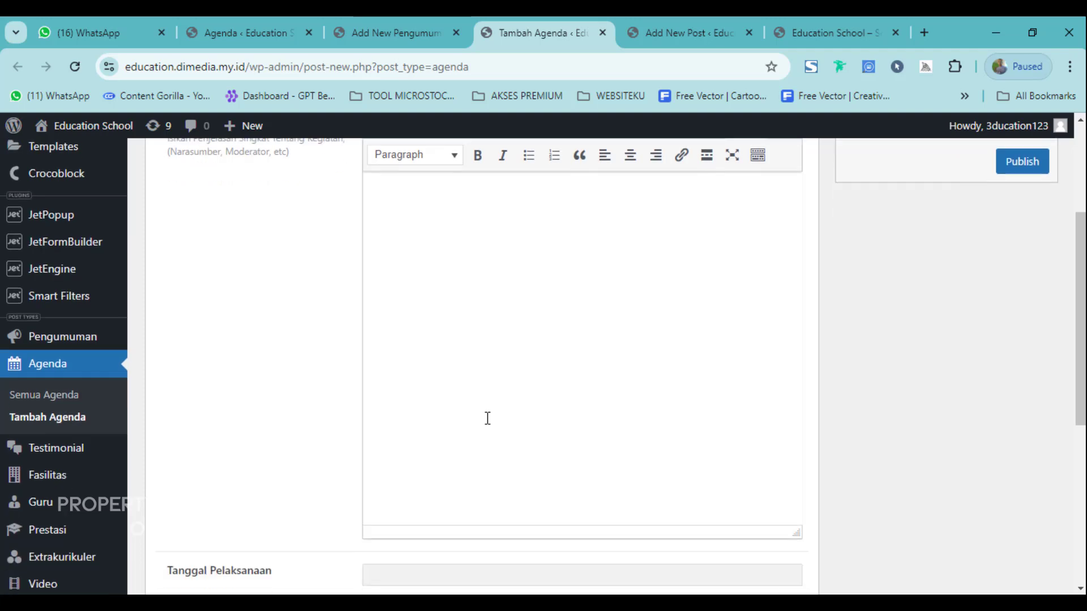
{"action": "scroll", "coordinate": [488, 416], "scroll_direction": "up", "scroll_amount": 2}
{"action": "scroll", "coordinate": [451, 468], "scroll_direction": "down", "scroll_amount": 5}
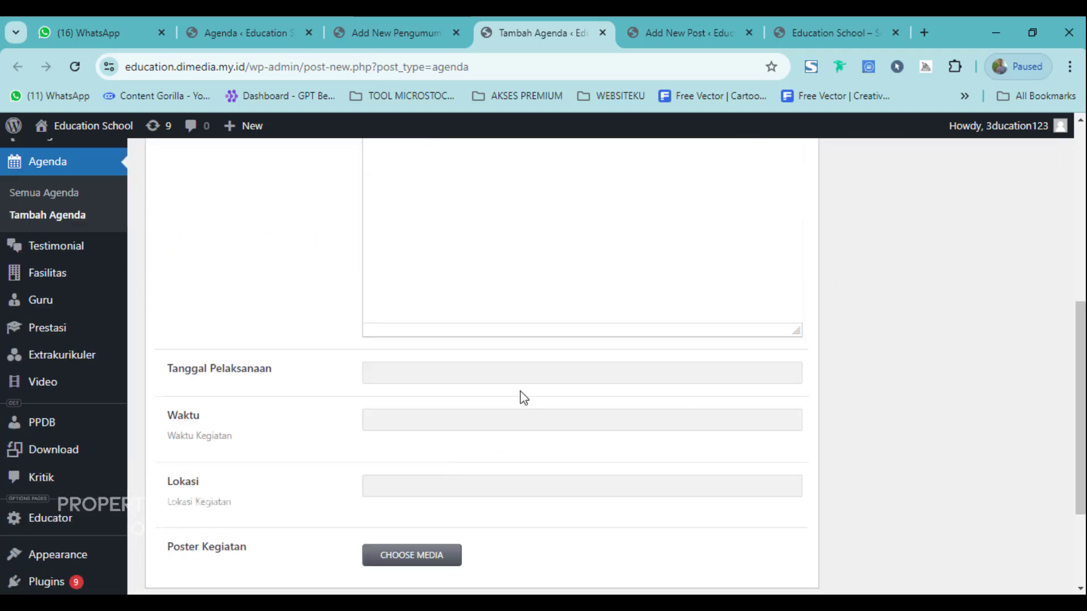
Set Tanggal Pelaksanaan to 21 August 2024 and Waktu to Selasa.
{"action": "left_click", "coordinate": [382, 371]}
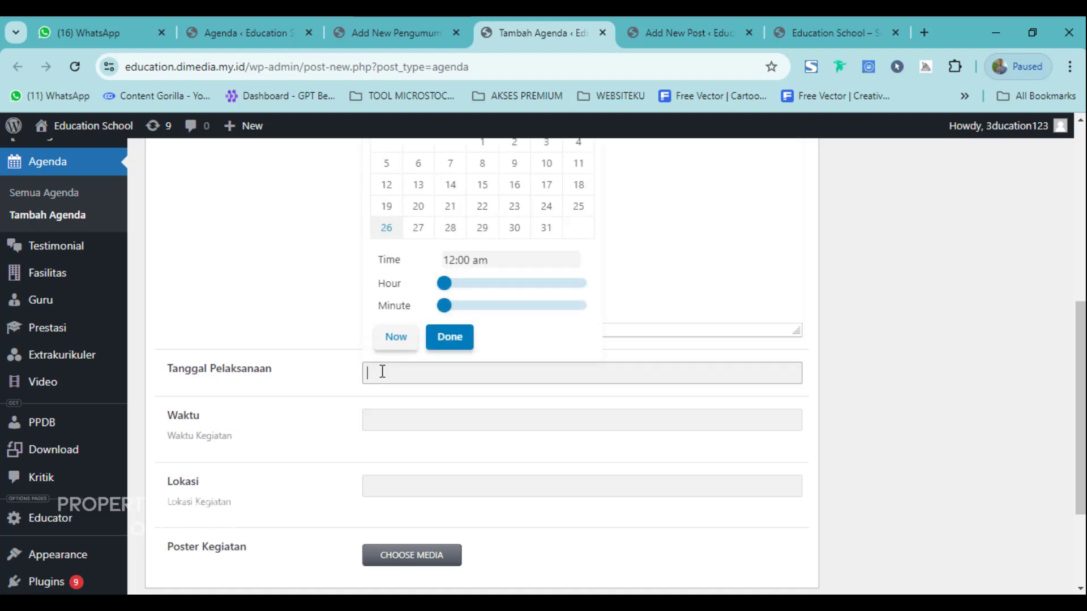
{"action": "left_click", "coordinate": [447, 208]}
{"action": "left_click", "coordinate": [384, 414]}
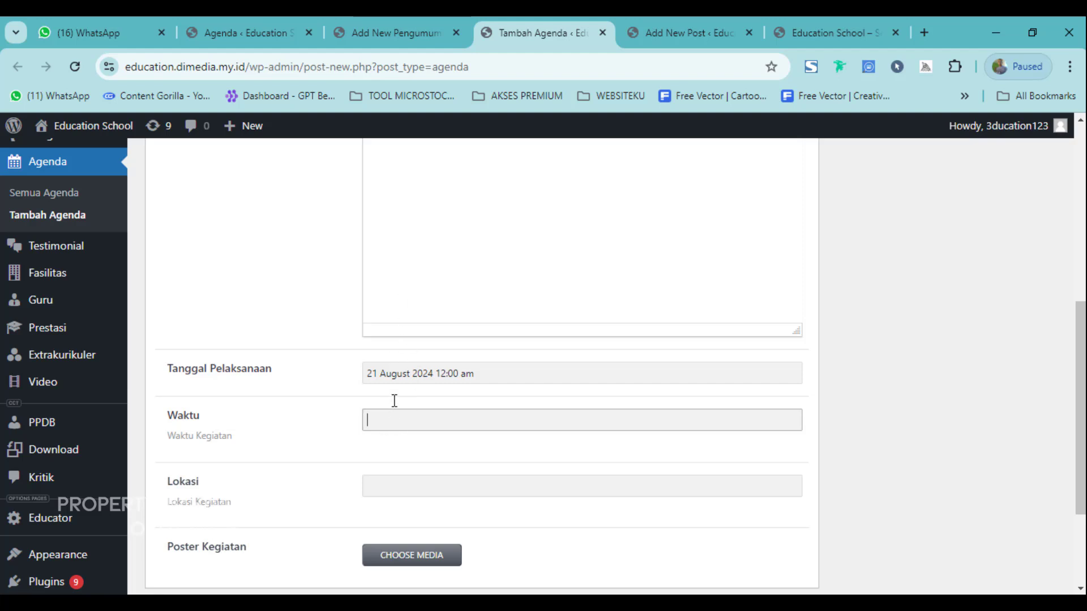
{"action": "scroll", "coordinate": [399, 402], "scroll_direction": "down", "scroll_amount": 2}
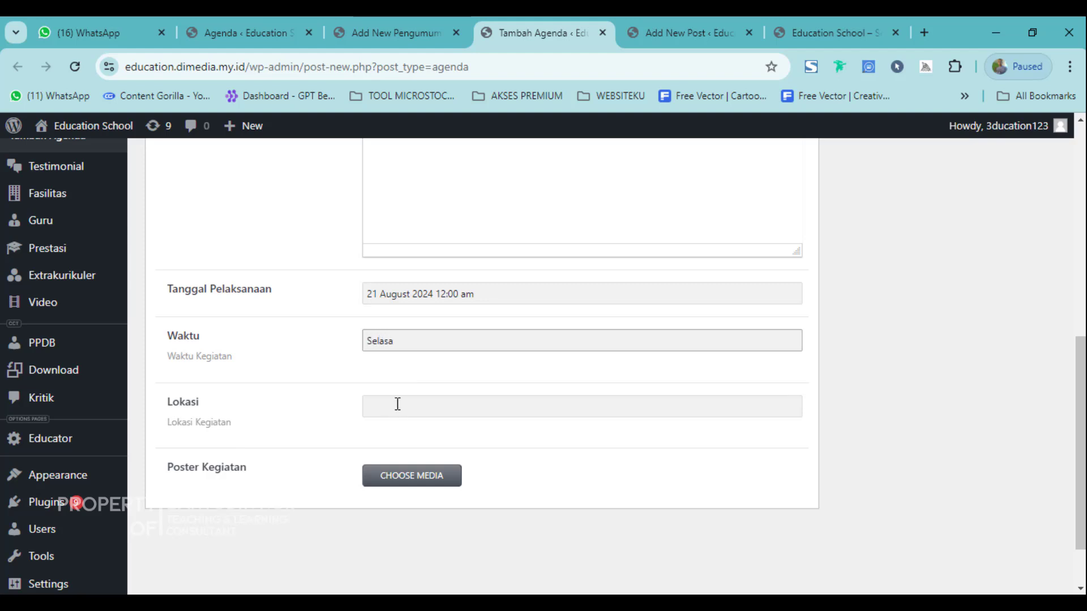
Fill Lokasi with Aula and clear the accidental Poster Kegiatan selection.
{"action": "left_click", "coordinate": [397, 403]}
{"action": "left_click", "coordinate": [494, 453]}
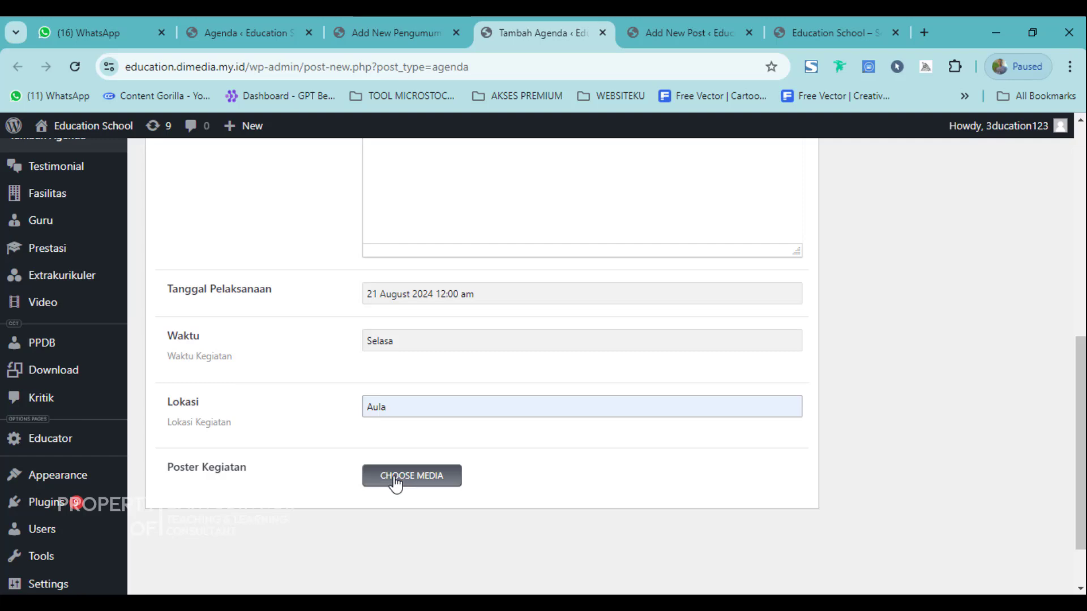
{"action": "scroll", "coordinate": [306, 441], "scroll_direction": "down", "scroll_amount": 2}
{"action": "left_click_drag", "start_coordinate": [150, 395], "coordinate": [359, 391]}
{"action": "scroll", "coordinate": [396, 396], "scroll_direction": "up", "scroll_amount": 2}
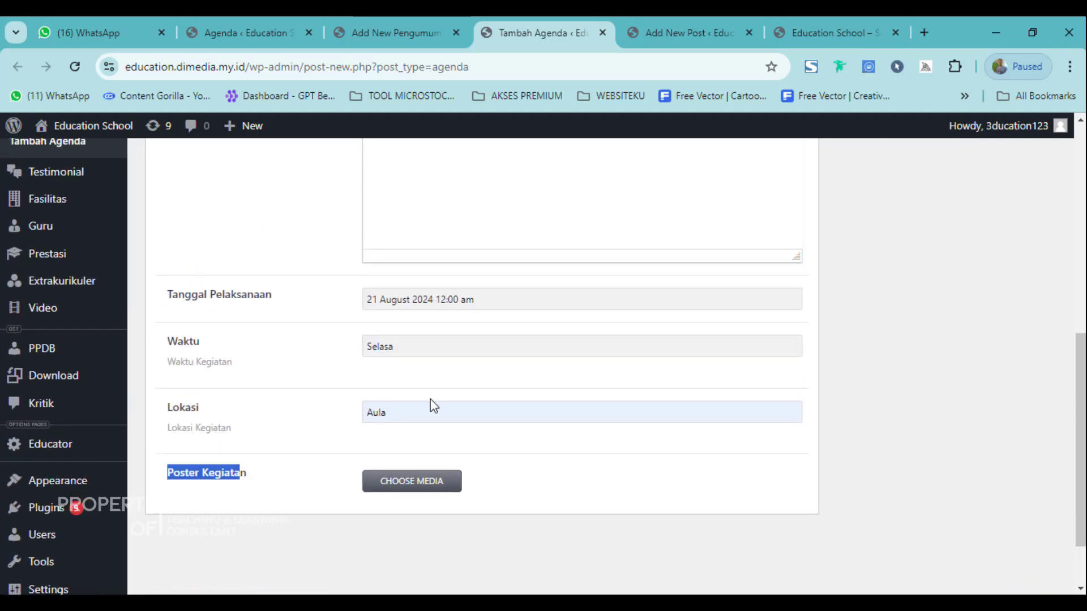
{"action": "left_click", "coordinate": [433, 406]}
{"action": "scroll", "coordinate": [463, 405], "scroll_direction": "up", "scroll_amount": 3}
{"action": "scroll", "coordinate": [427, 532], "scroll_direction": "down", "scroll_amount": 3}
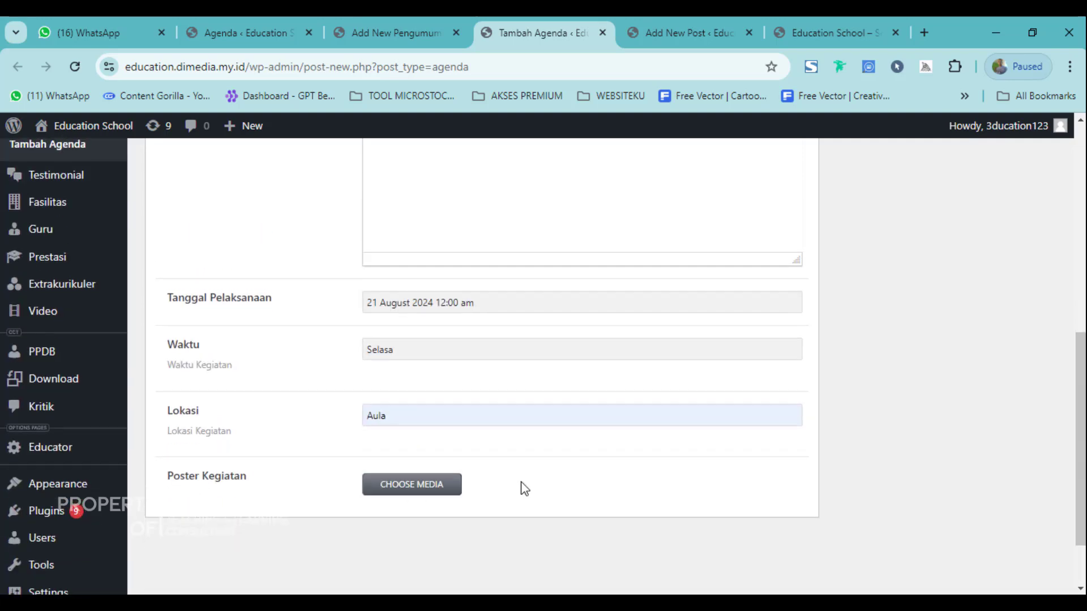
{"action": "scroll", "coordinate": [583, 452], "scroll_direction": "up", "scroll_amount": 10}
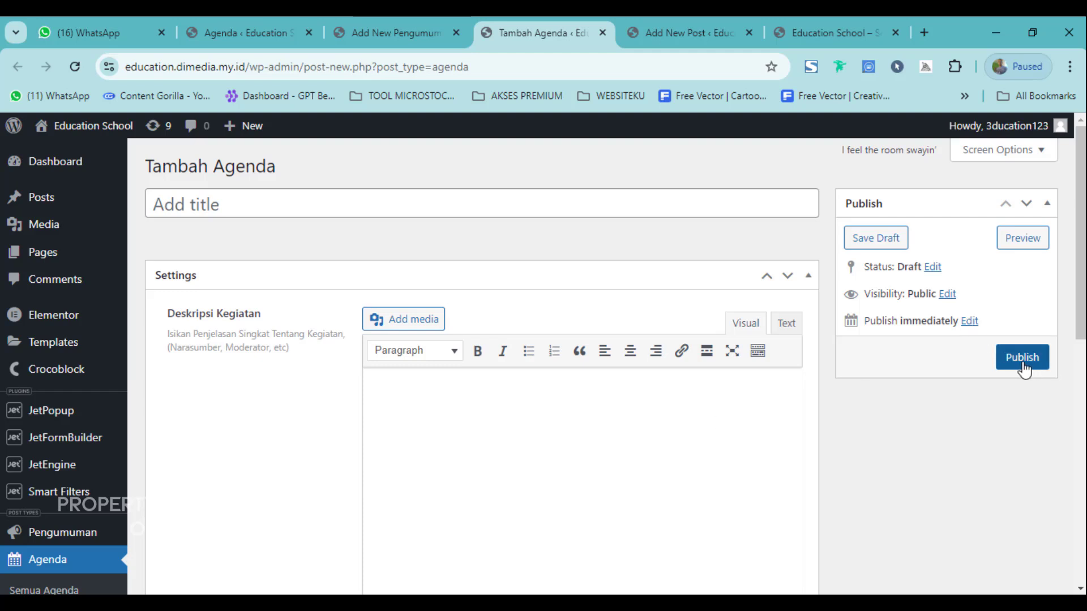
{"action": "scroll", "coordinate": [170, 382], "scroll_direction": "down", "scroll_amount": 4}
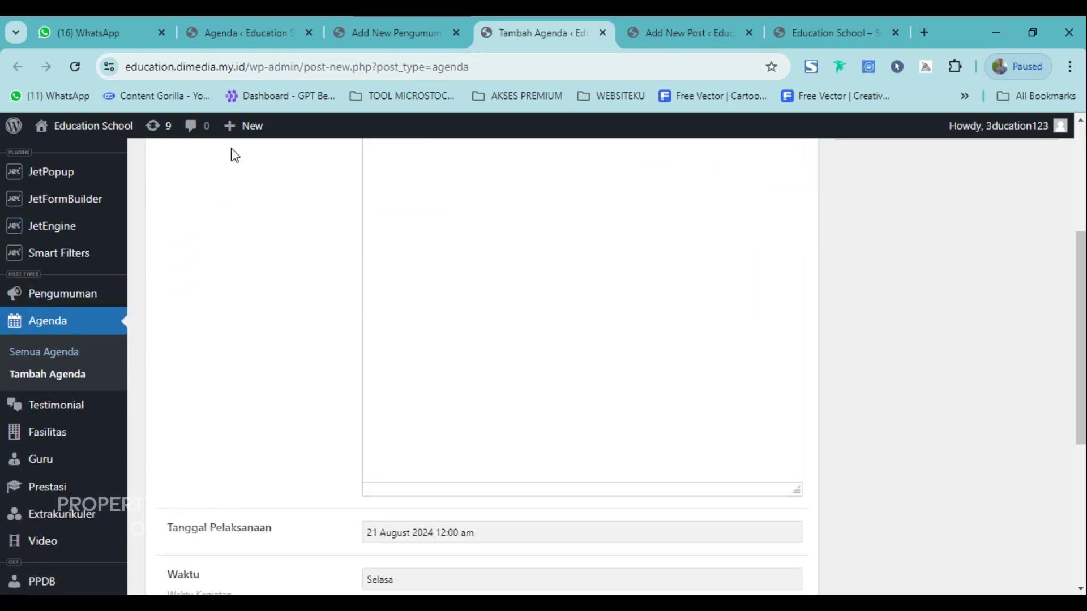
Create a new testimonial titled with the alumna's name, then switch to the school site tab.
{"action": "left_click", "coordinate": [43, 415]}
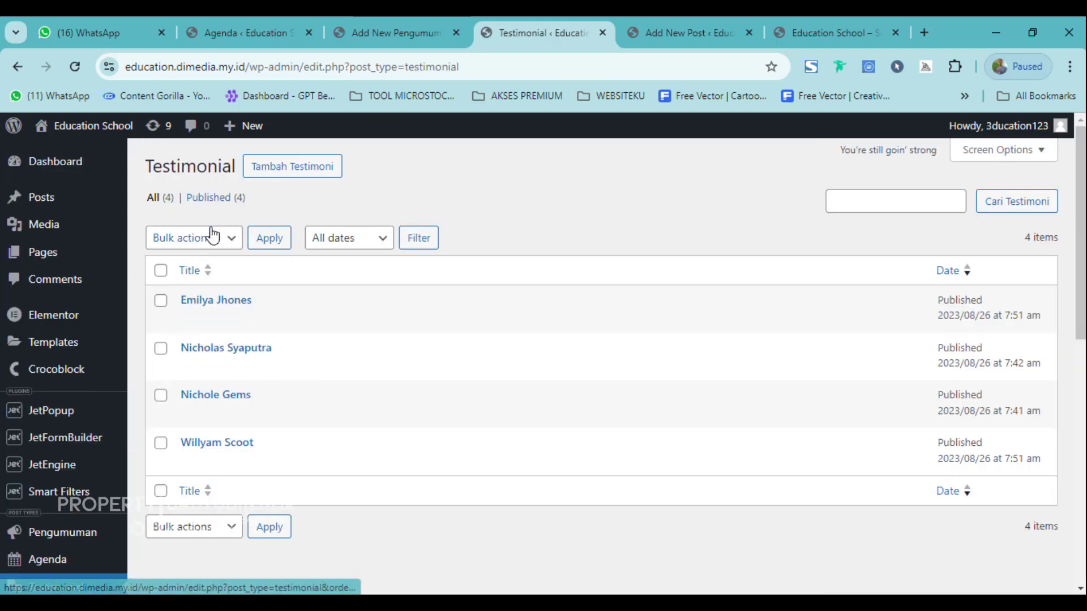
{"action": "left_click", "coordinate": [304, 170]}
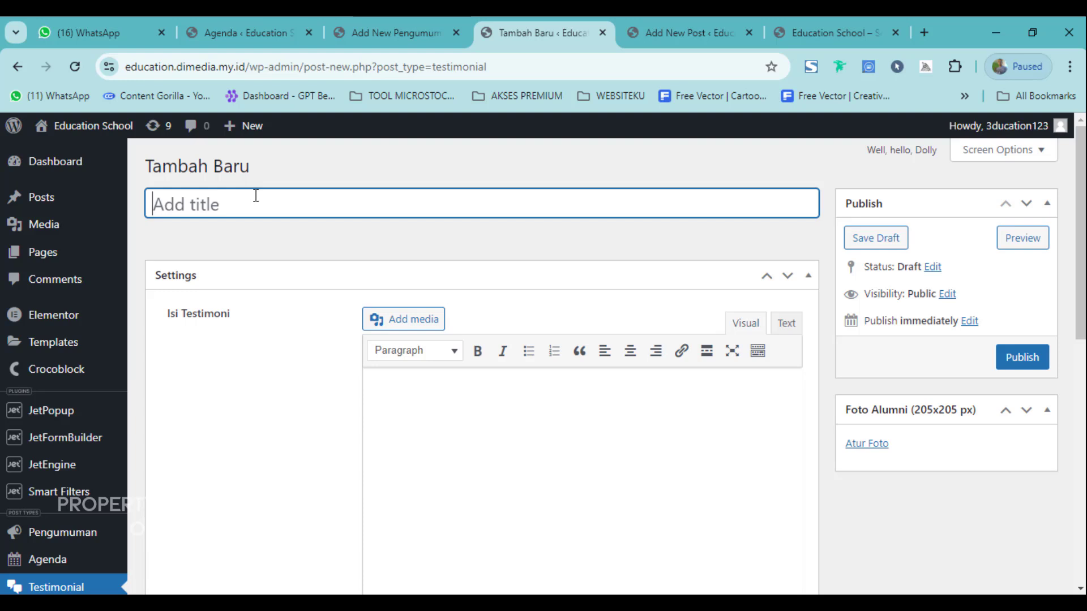
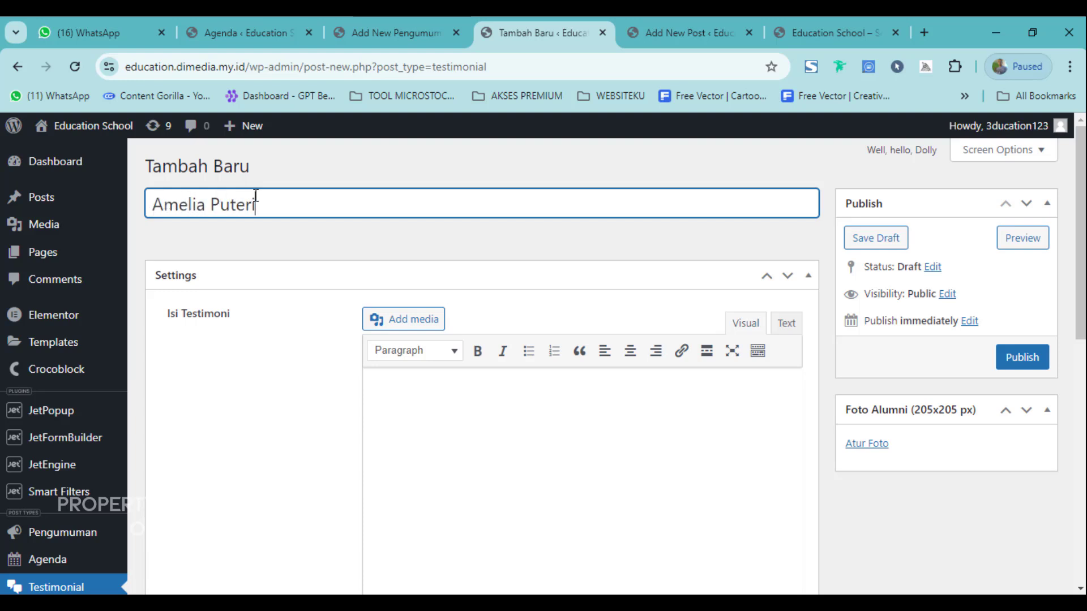
{"action": "left_click", "coordinate": [434, 384]}
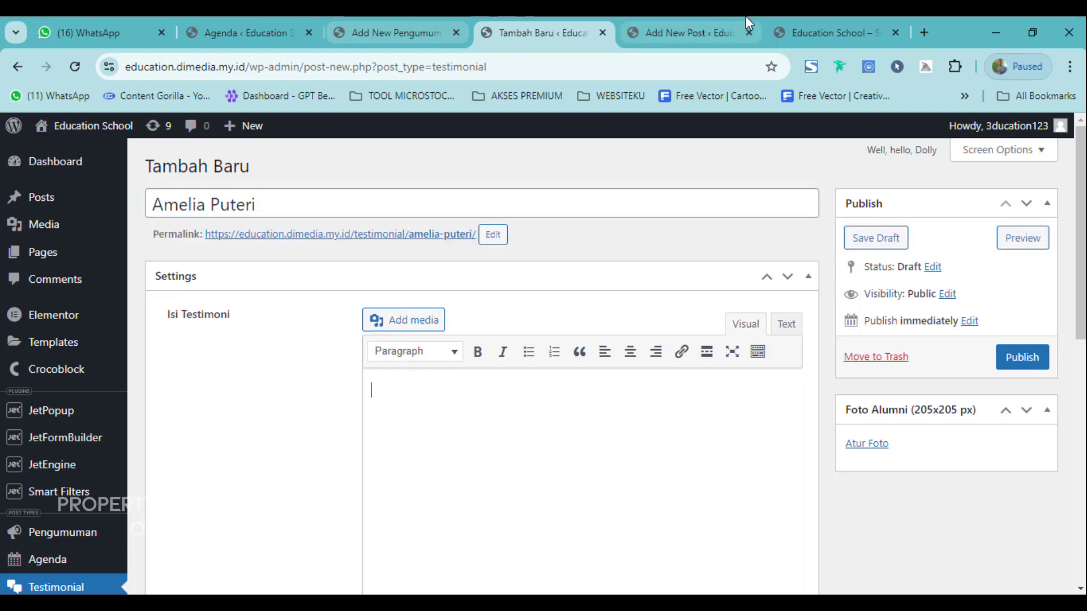
{"action": "left_click", "coordinate": [791, 16]}
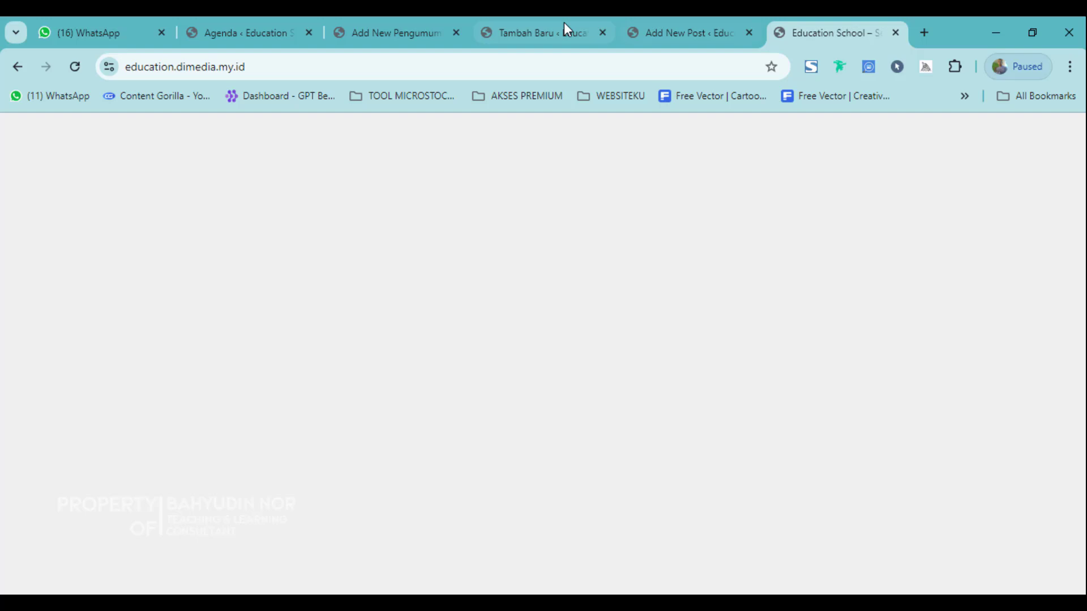
Search Google for 'tertimoni siswa'.
{"action": "left_click", "coordinate": [532, 73]}
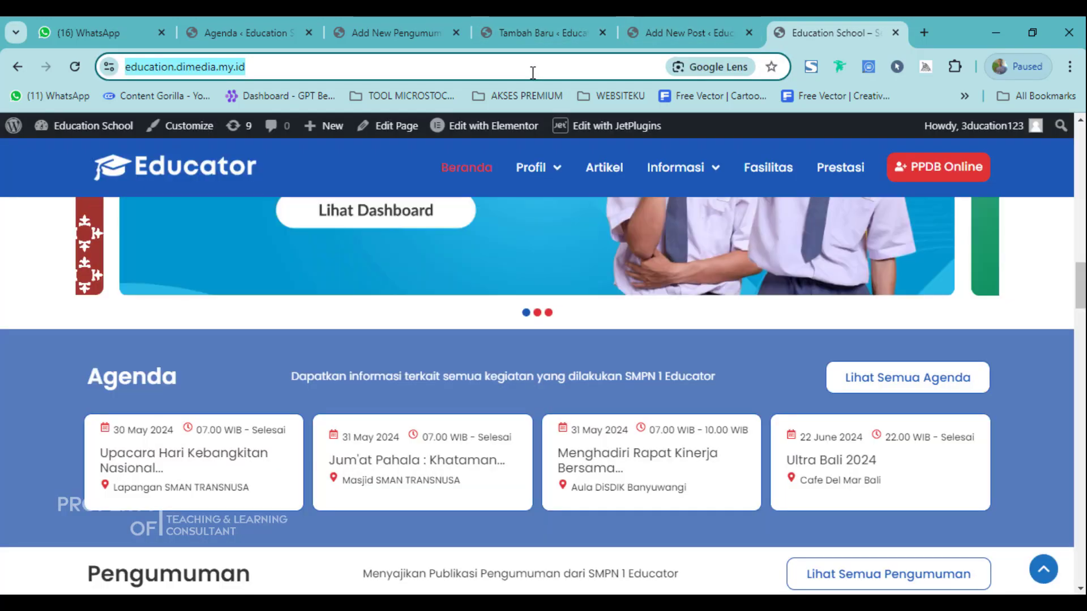
{"action": "type", "text": "tertimo"}
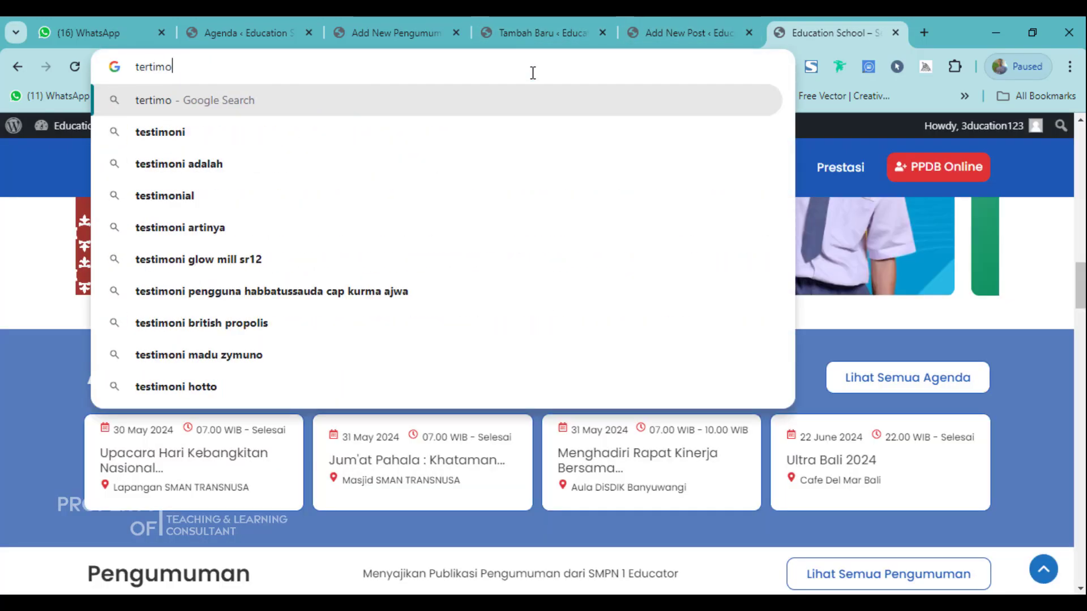
{"action": "type", "text": "ni siswa"}
{"action": "key", "text": "Return"}
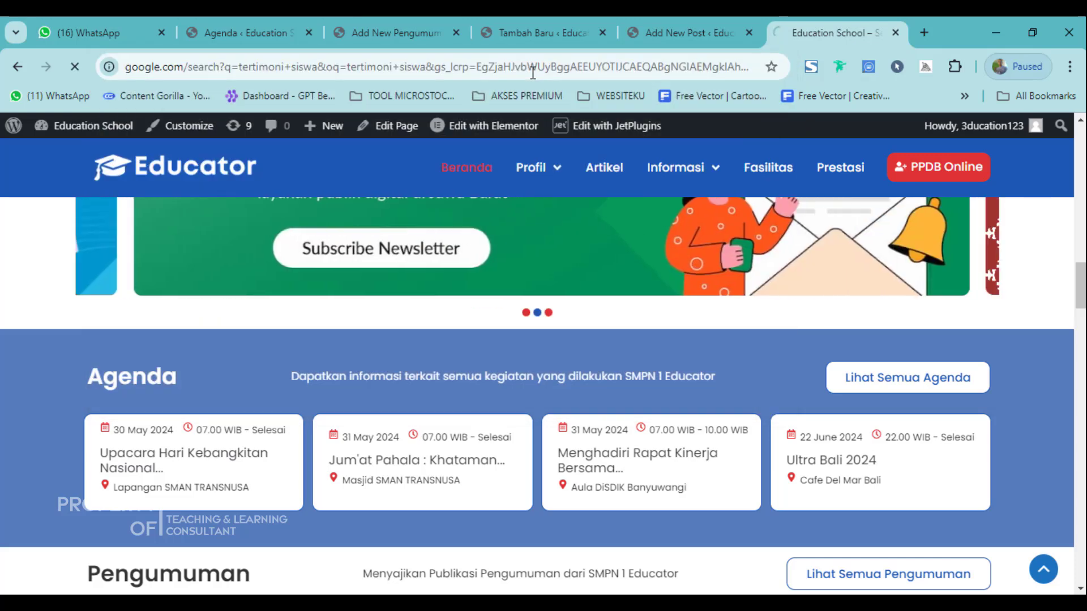
{"action": "scroll", "coordinate": [344, 454], "scroll_direction": "down", "scroll_amount": 7}
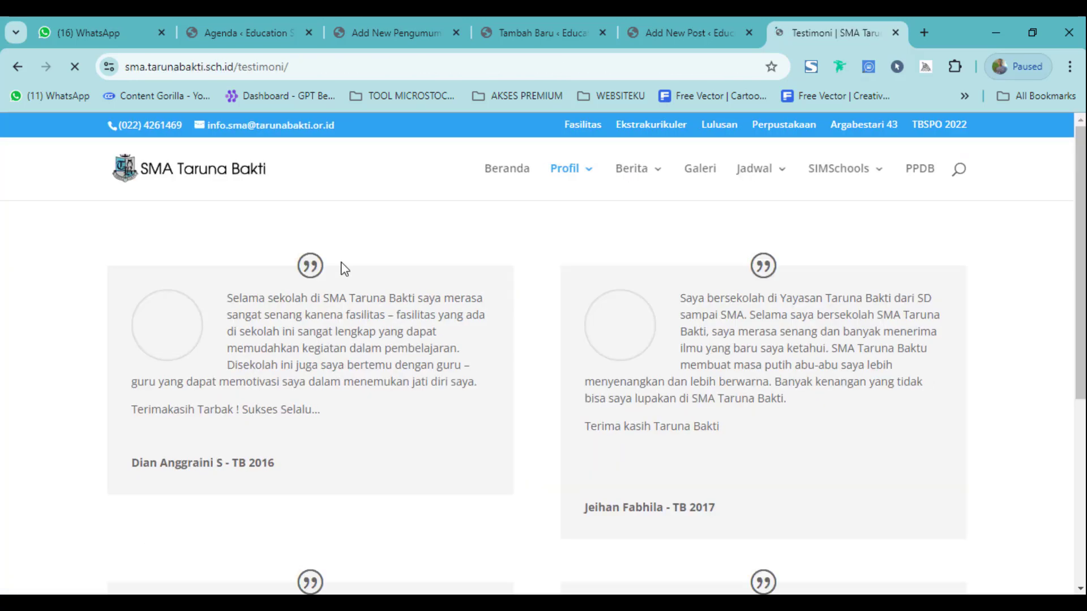
Copy the first testimonial paragraph from SMA Taruna Bakti's Testimoni page.
{"action": "triple_click", "coordinate": [270, 328]}
{"action": "key", "text": "ctrl+c"}
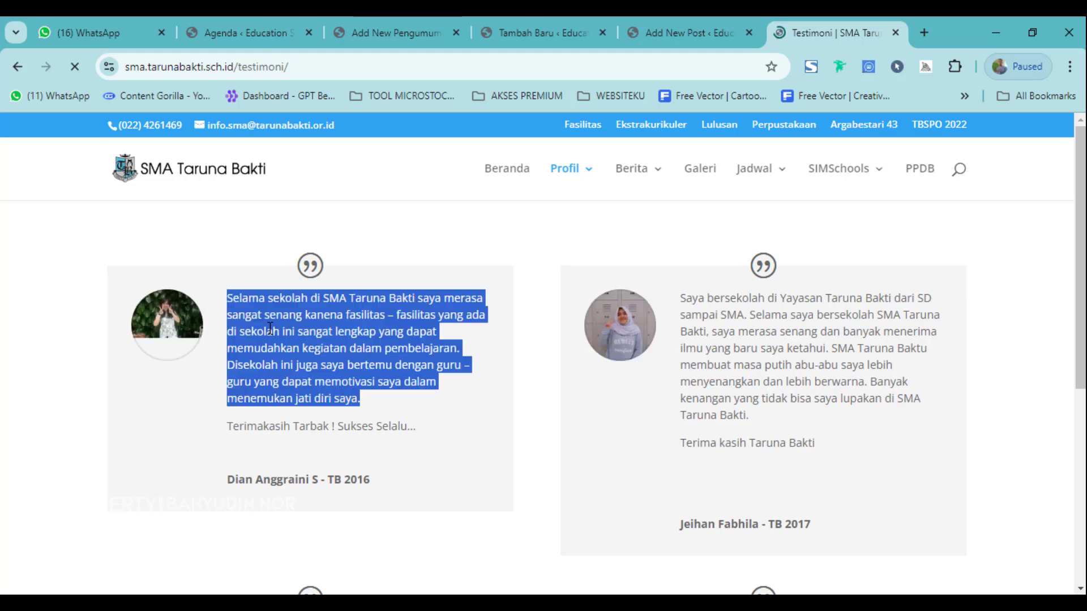
{"action": "left_click", "coordinate": [286, 71]}
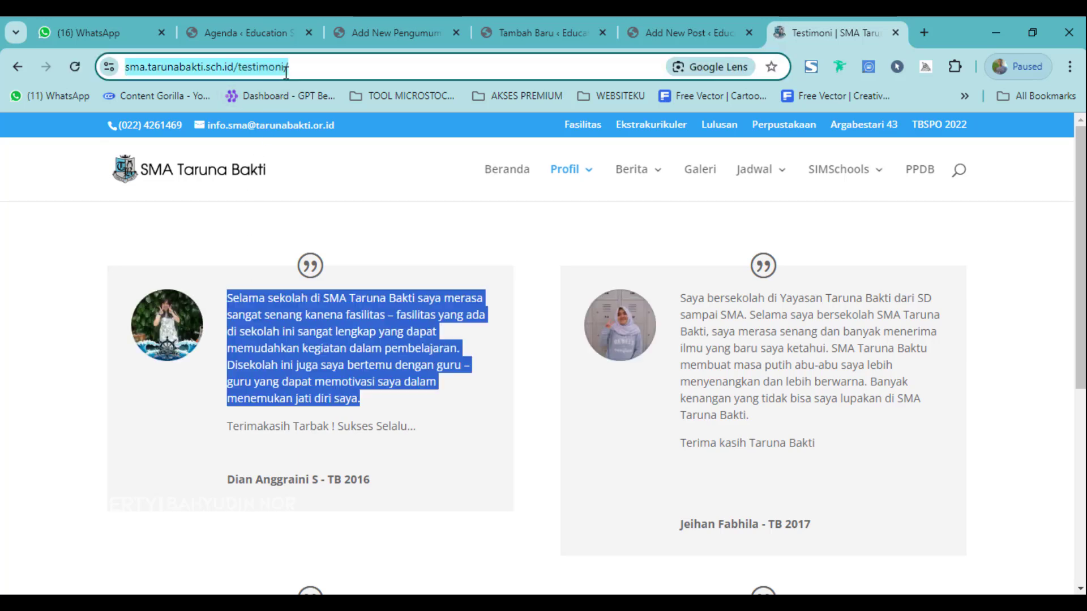
{"action": "key", "text": "ctrl+v"}
{"action": "key", "text": "ctrl+a"}
{"action": "key", "text": "ctrl+x"}
Paste the testimonial text, replace 'SMA Taruna Bakti' with 'Education School', and enter Alumni Tahun 2020.
{"action": "left_click", "coordinate": [573, 25]}
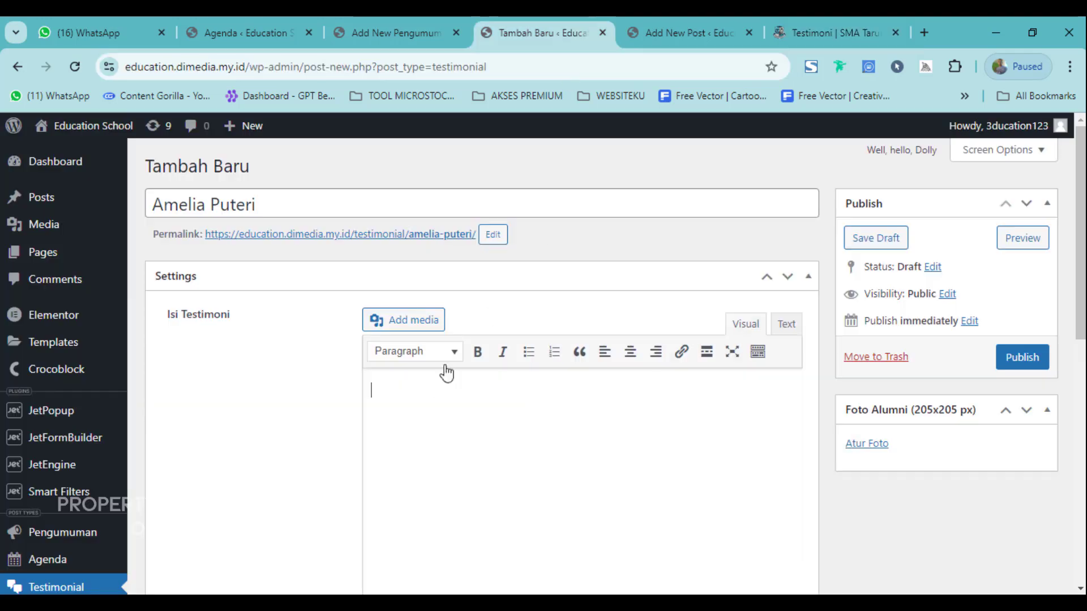
{"action": "left_click", "coordinate": [436, 395]}
{"action": "key", "text": "ctrl+v"}
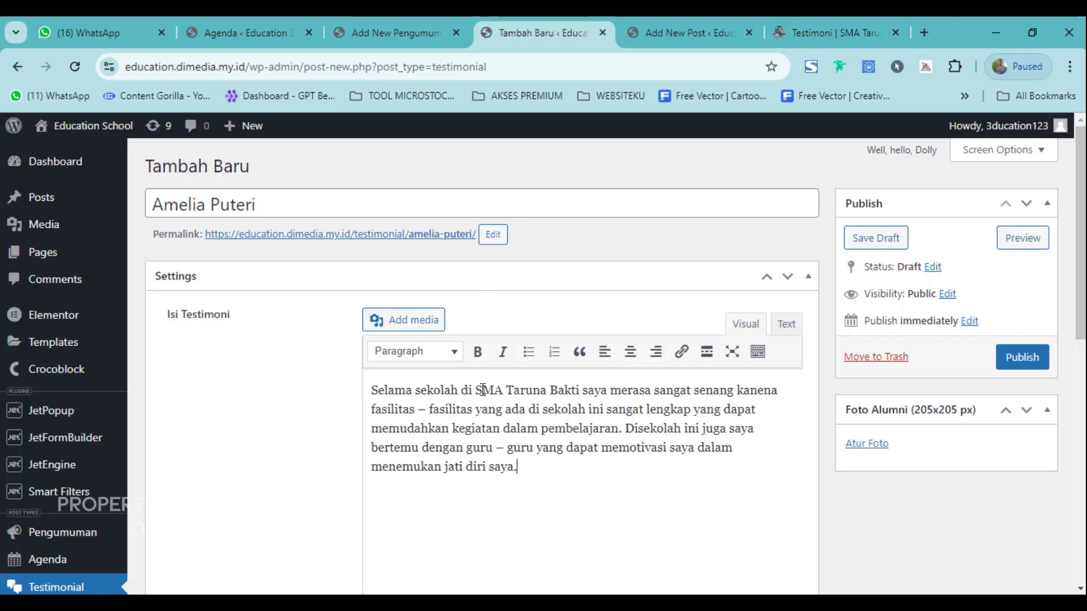
{"action": "left_click_drag", "start_coordinate": [482, 390], "coordinate": [573, 392]}
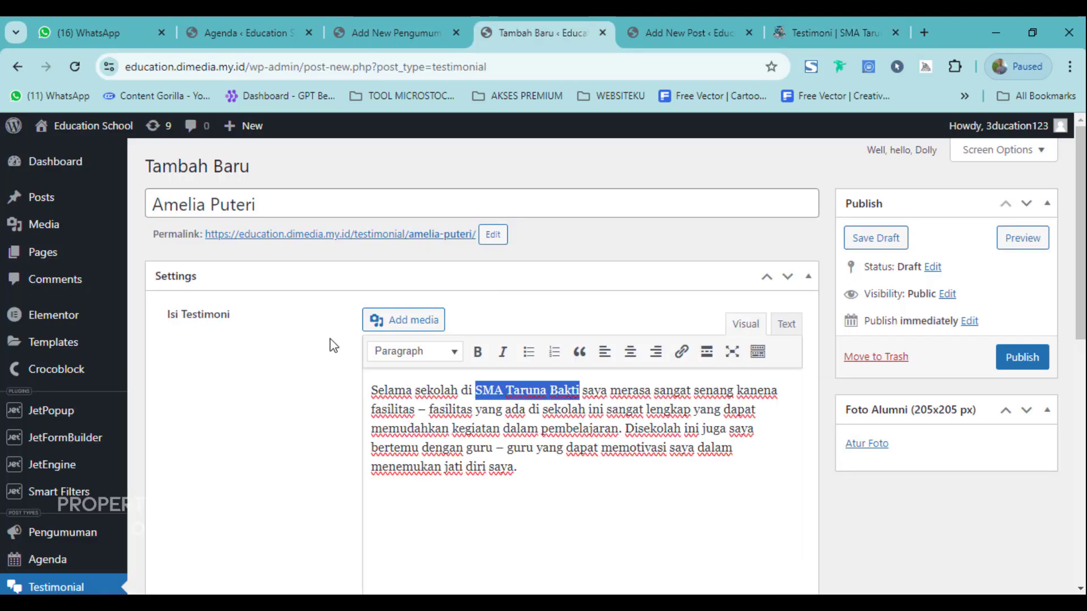
{"action": "type", "text": "Education"}
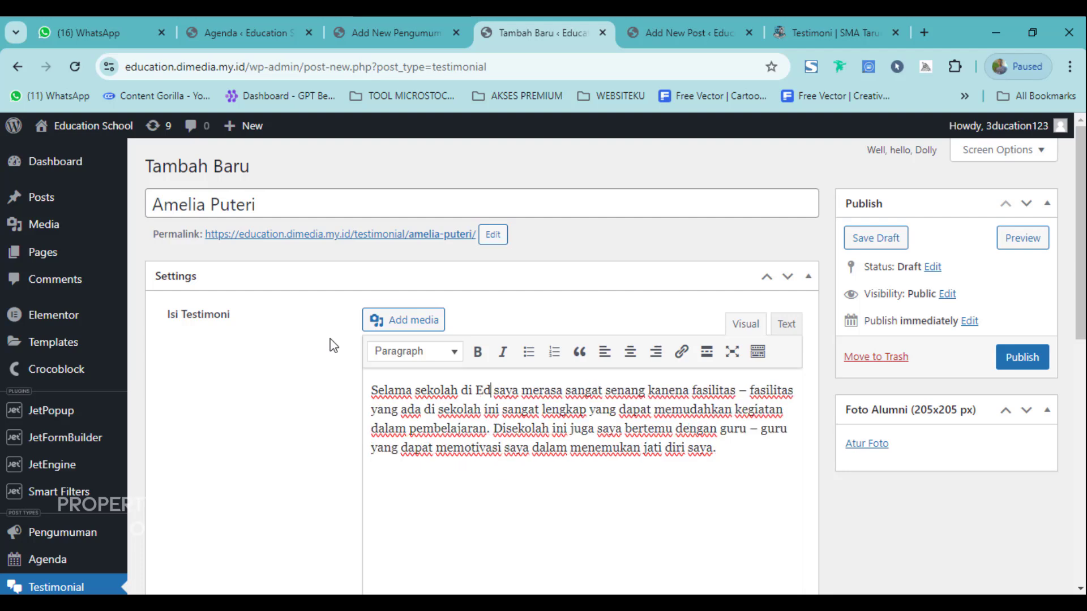
{"action": "type", "text": " School"}
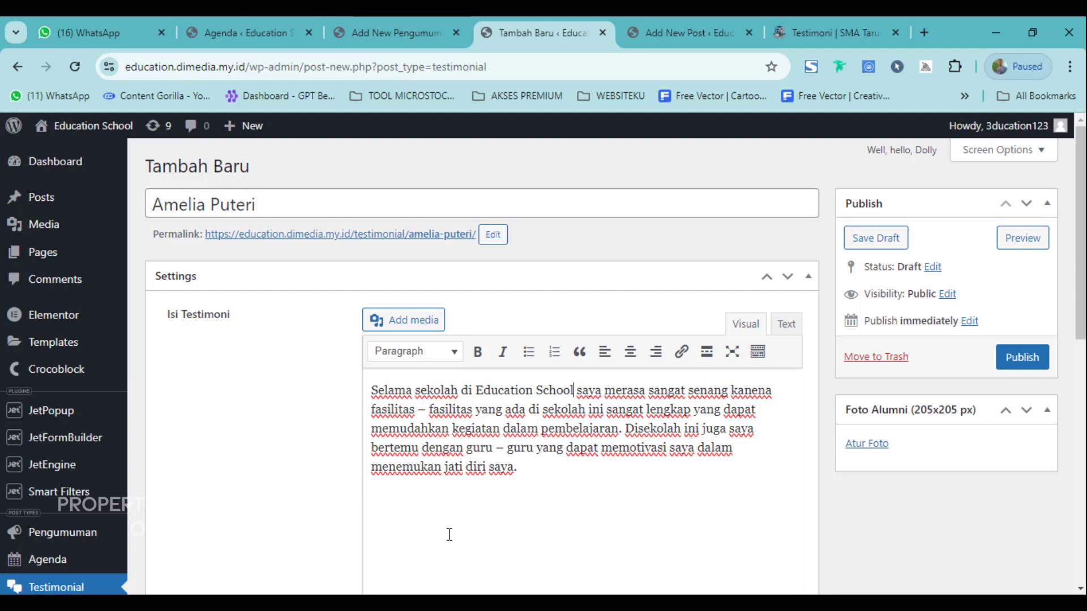
{"action": "scroll", "coordinate": [525, 449], "scroll_direction": "down", "scroll_amount": 8}
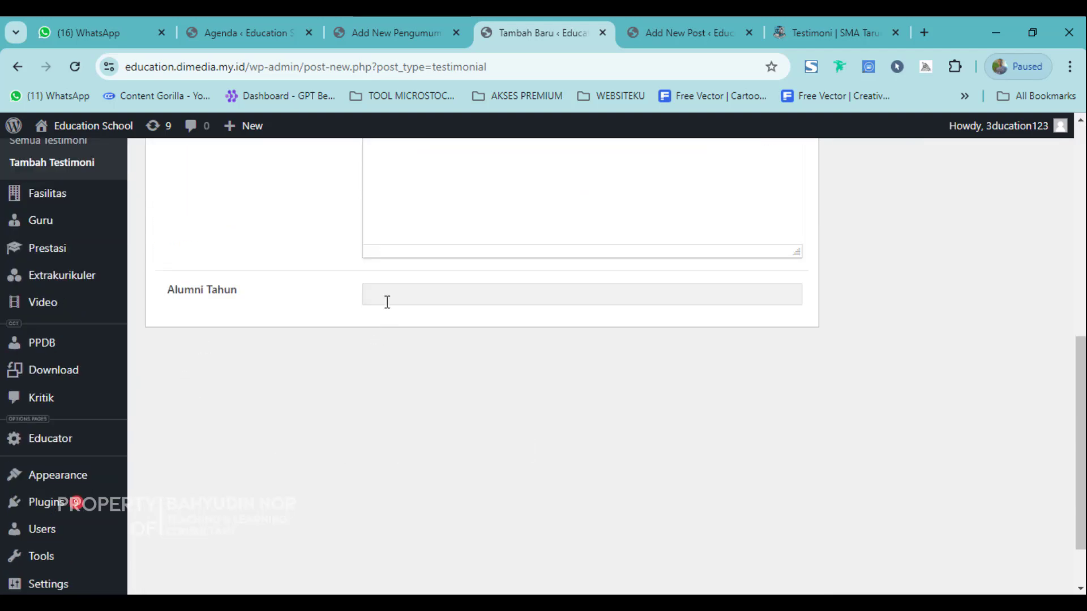
{"action": "left_click", "coordinate": [390, 296]}
{"action": "type", "text": "2020"}
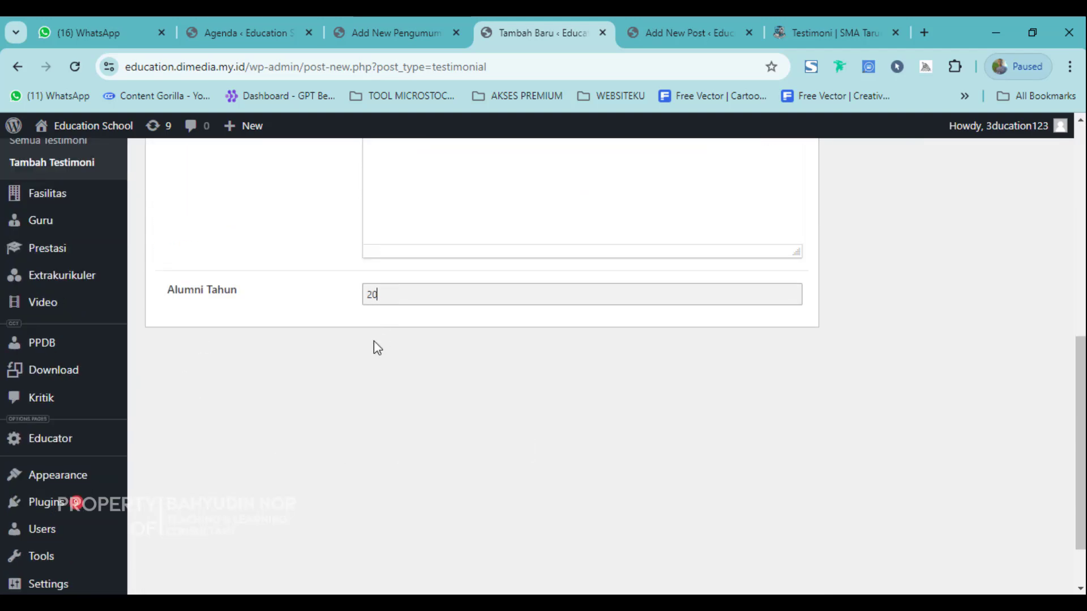
Set the graduation photo sid.webp as the Foto Alumni image.
{"action": "scroll", "coordinate": [411, 345], "scroll_direction": "up", "scroll_amount": 8}
{"action": "scroll", "coordinate": [432, 341], "scroll_direction": "up", "scroll_amount": 3}
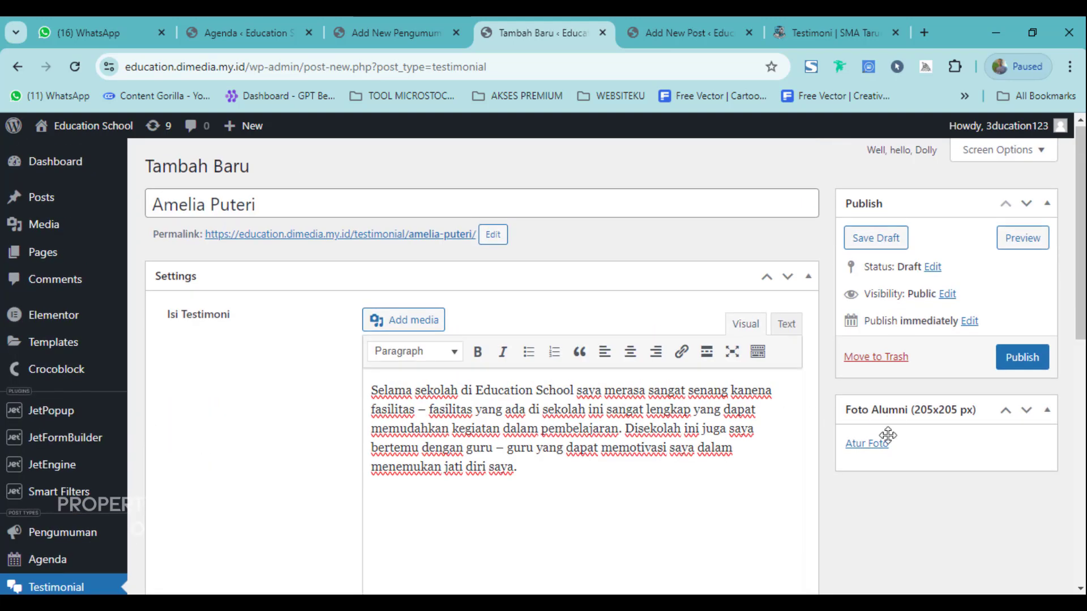
{"action": "left_click", "coordinate": [866, 447]}
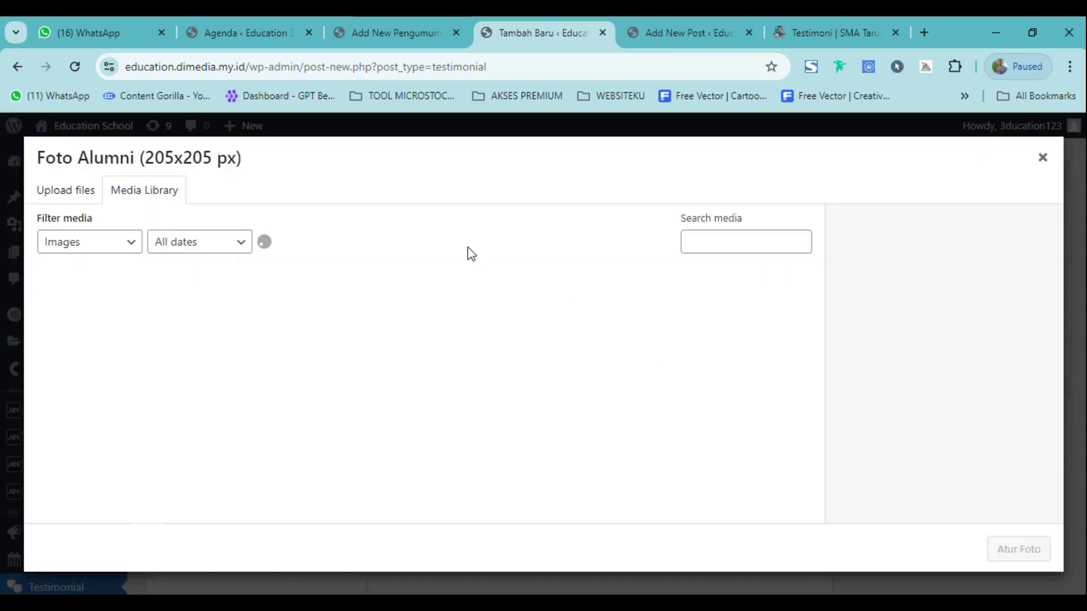
{"action": "scroll", "coordinate": [374, 427], "scroll_direction": "down", "scroll_amount": 2}
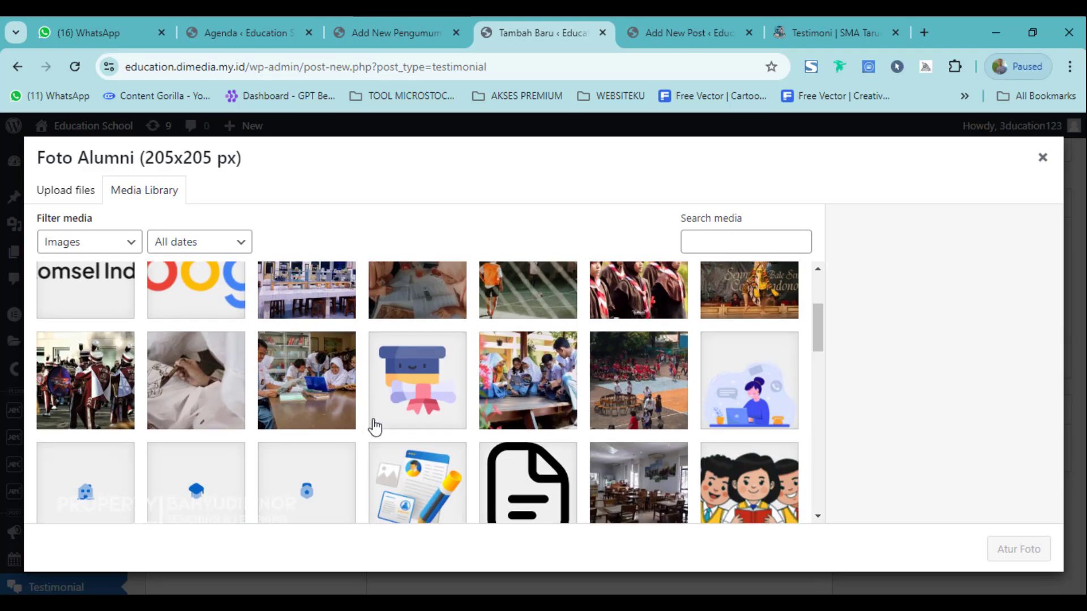
{"action": "scroll", "coordinate": [498, 447], "scroll_direction": "down", "scroll_amount": 4}
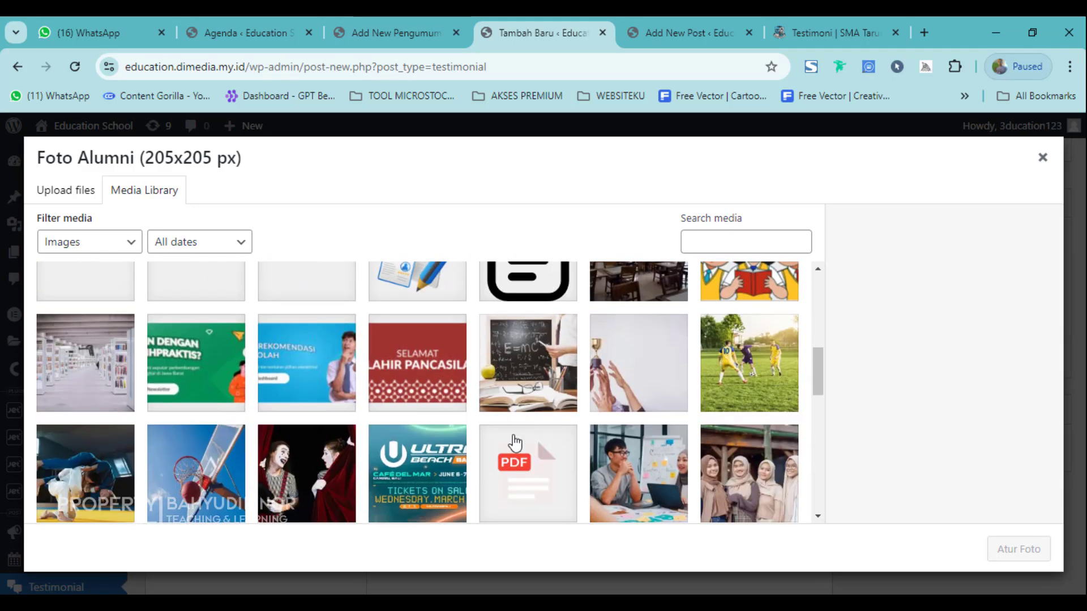
{"action": "scroll", "coordinate": [515, 441], "scroll_direction": "down", "scroll_amount": 5}
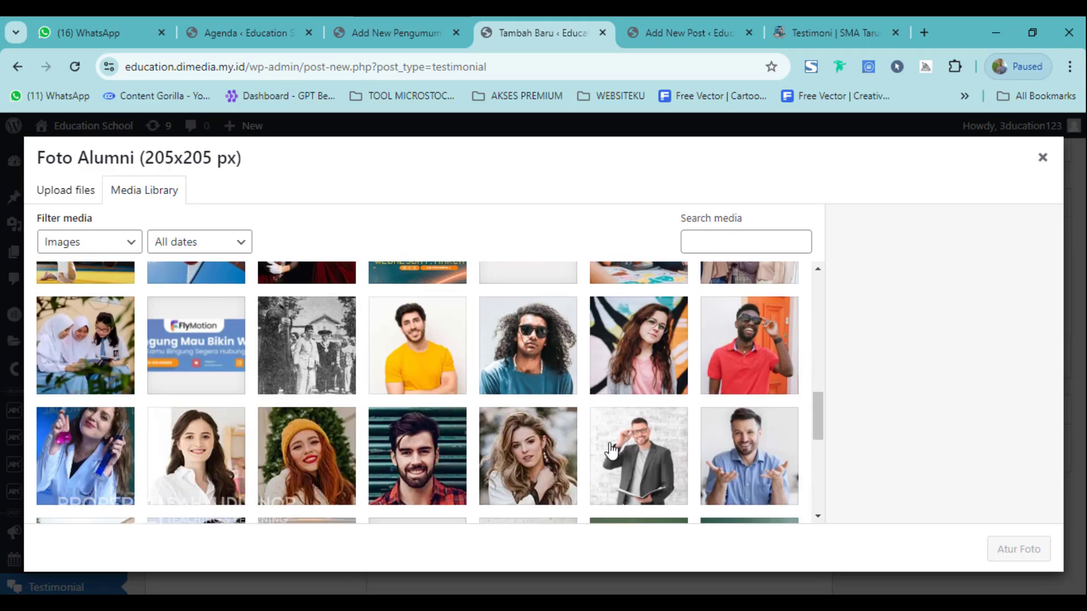
{"action": "scroll", "coordinate": [390, 440], "scroll_direction": "down", "scroll_amount": 6}
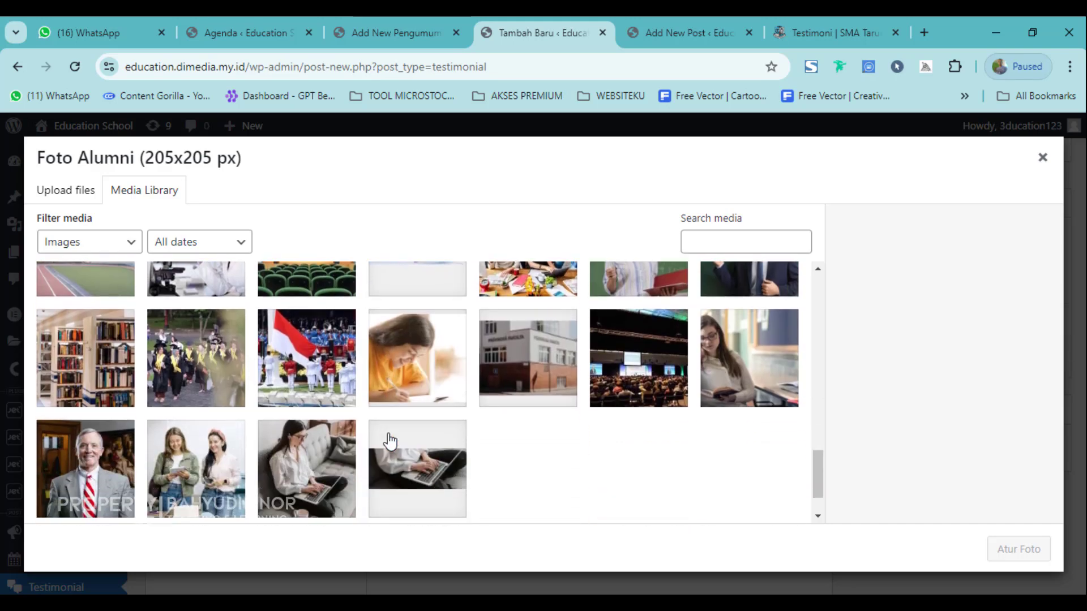
{"action": "scroll", "coordinate": [389, 440], "scroll_direction": "down", "scroll_amount": 1}
{"action": "scroll", "coordinate": [146, 433], "scroll_direction": "up", "scroll_amount": 5}
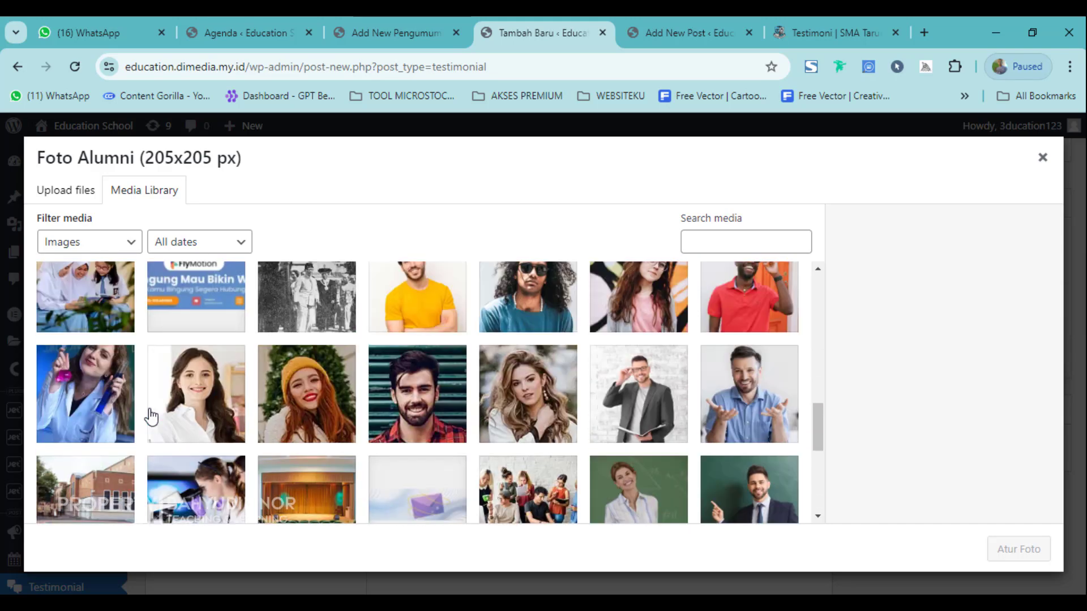
{"action": "scroll", "coordinate": [152, 418], "scroll_direction": "down", "scroll_amount": 4}
{"action": "left_click", "coordinate": [183, 407]}
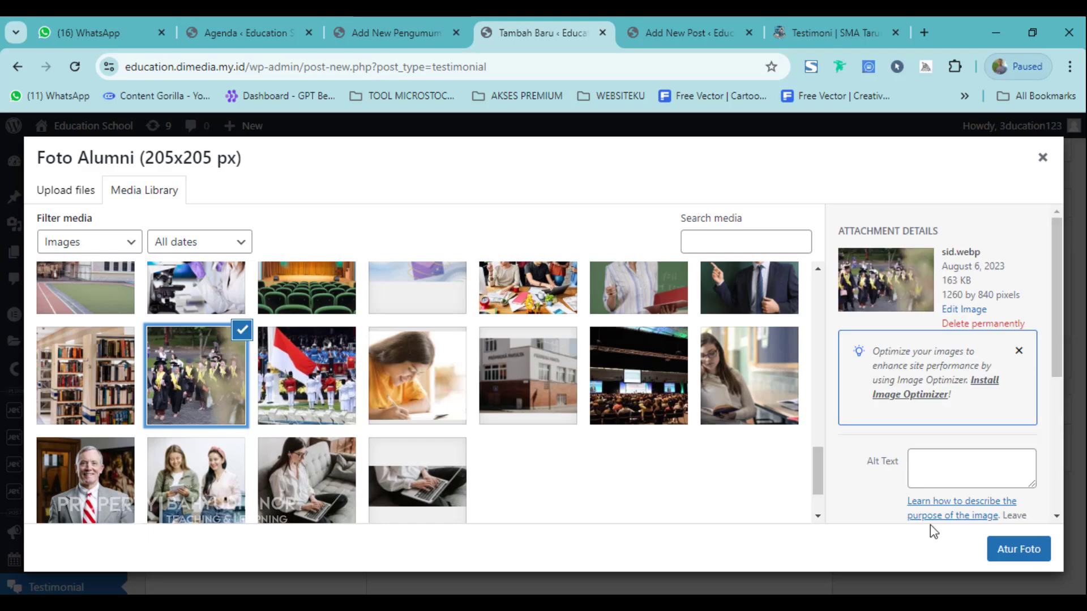
{"action": "left_click", "coordinate": [1008, 552]}
{"action": "scroll", "coordinate": [677, 473], "scroll_direction": "down", "scroll_amount": 4}
{"action": "scroll", "coordinate": [511, 445], "scroll_direction": "up", "scroll_amount": 4}
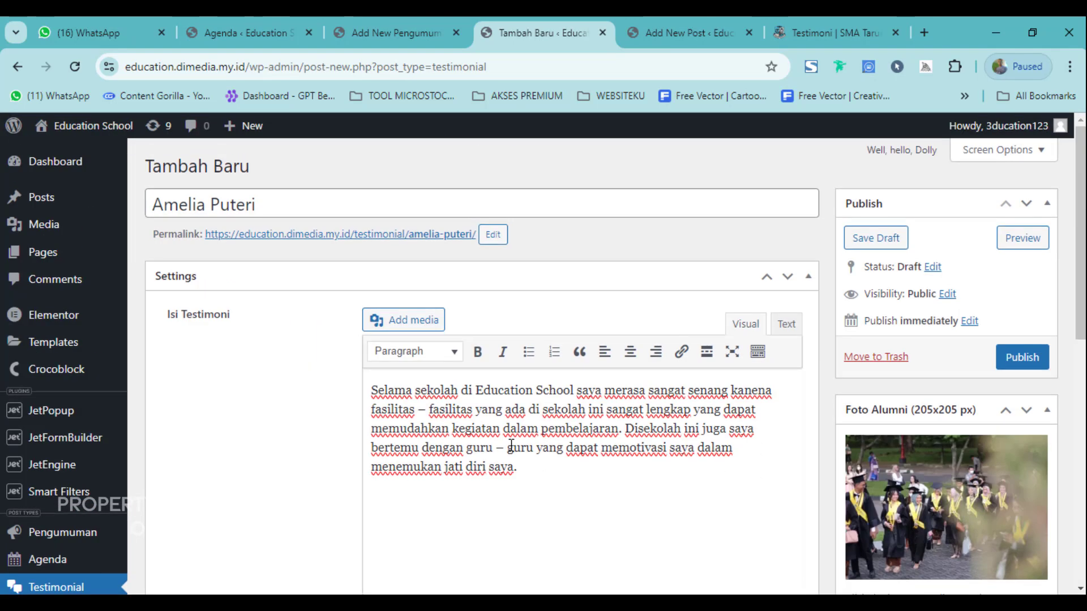
{"action": "scroll", "coordinate": [483, 391], "scroll_direction": "down", "scroll_amount": 6}
{"action": "scroll", "coordinate": [509, 440], "scroll_direction": "up", "scroll_amount": 4}
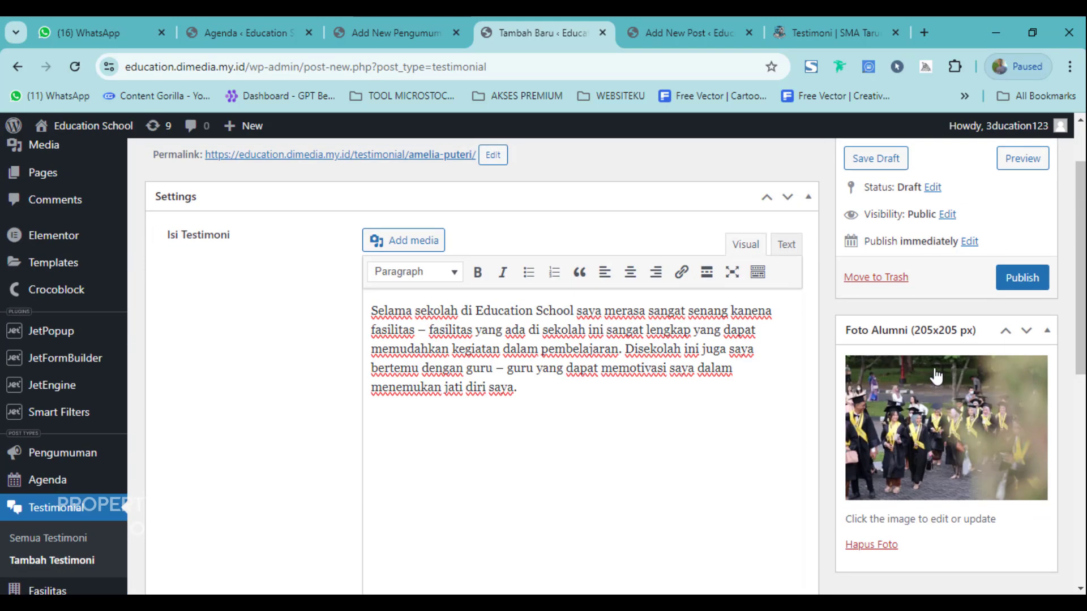
Publish the testimonial and open its permalink in a new tab.
{"action": "left_click", "coordinate": [1022, 278]}
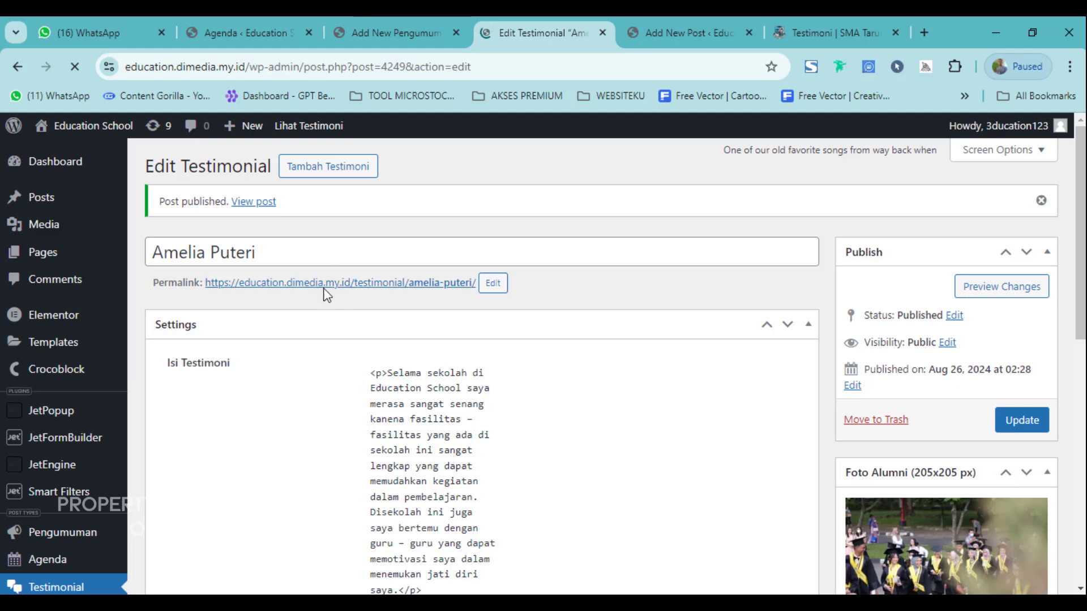
{"action": "right_click", "coordinate": [362, 286]}
{"action": "left_click", "coordinate": [393, 307]}
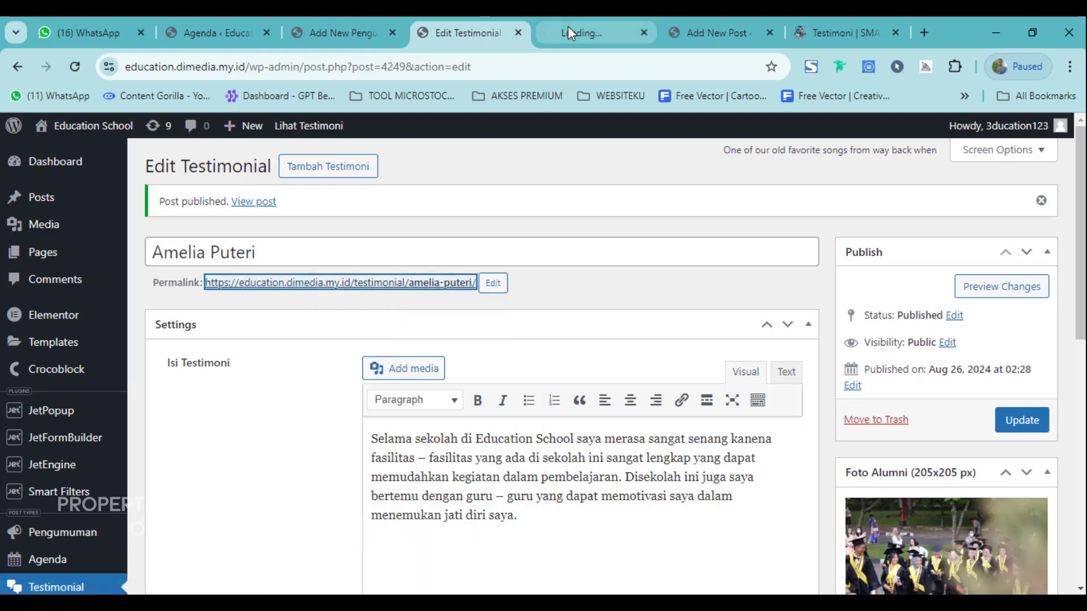
{"action": "left_click", "coordinate": [569, 29]}
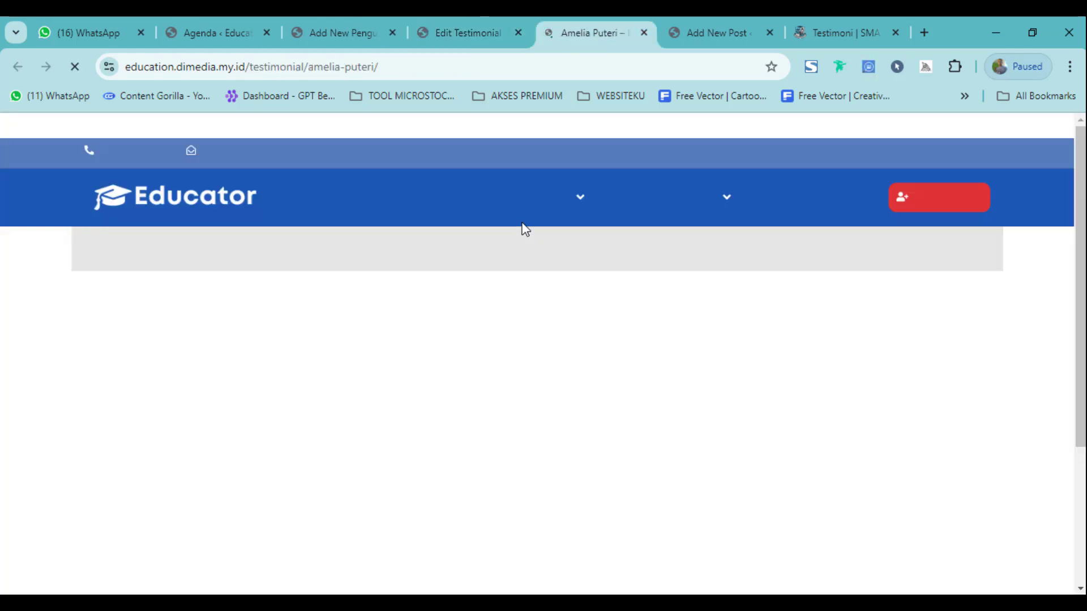
{"action": "scroll", "coordinate": [387, 304], "scroll_direction": "down", "scroll_amount": 10}
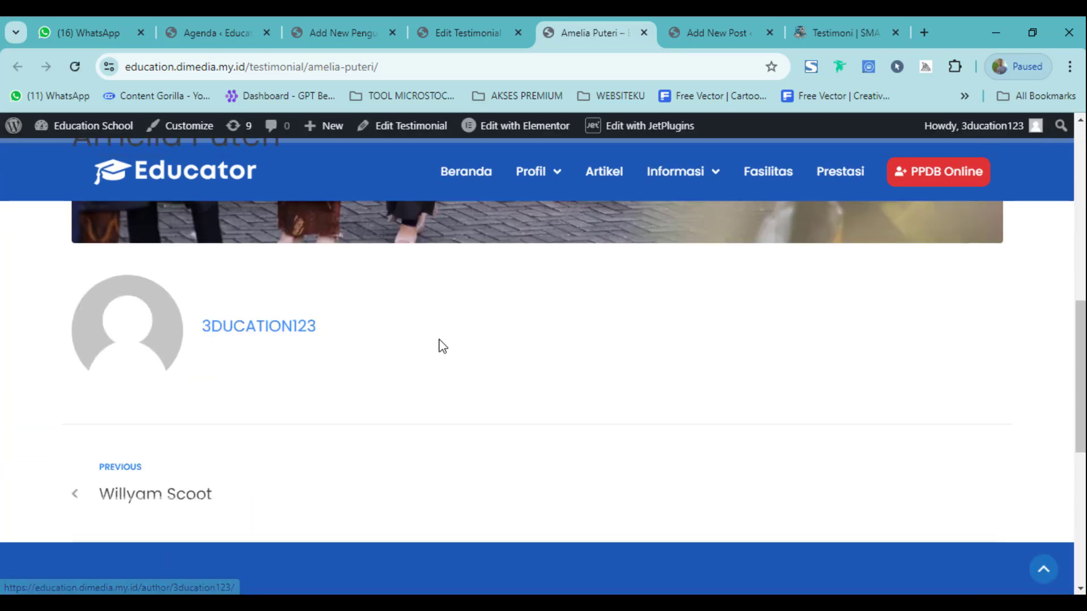
Compare the testimonial editor with the live page showing the graduation photo.
{"action": "left_click", "coordinate": [468, 17]}
{"action": "scroll", "coordinate": [495, 451], "scroll_direction": "down", "scroll_amount": 10}
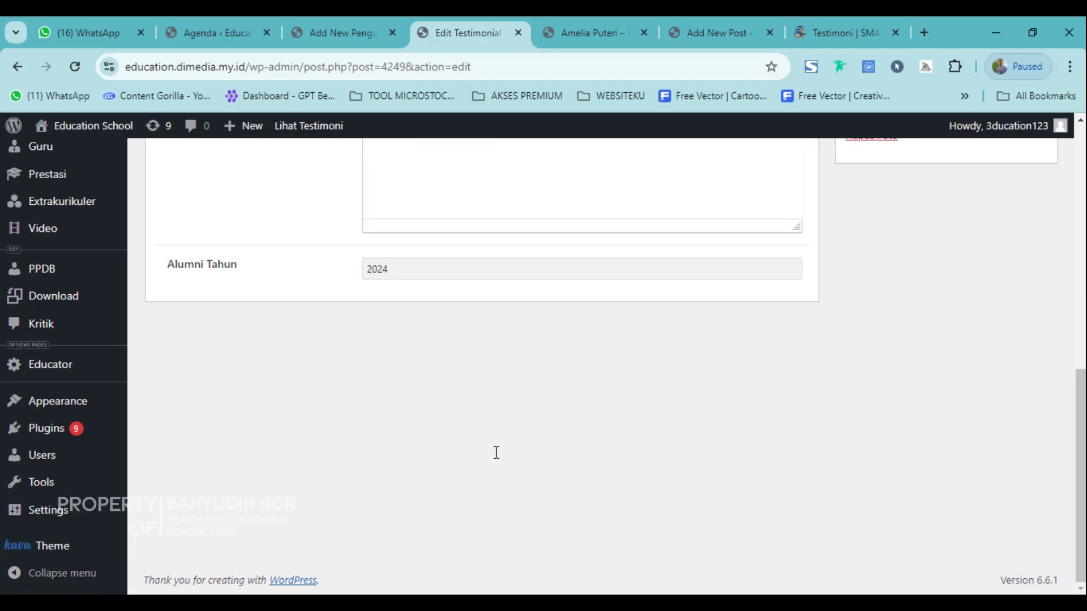
{"action": "scroll", "coordinate": [495, 451], "scroll_direction": "up", "scroll_amount": 6}
{"action": "left_click", "coordinate": [617, 20]}
{"action": "scroll", "coordinate": [631, 349], "scroll_direction": "up", "scroll_amount": 10}
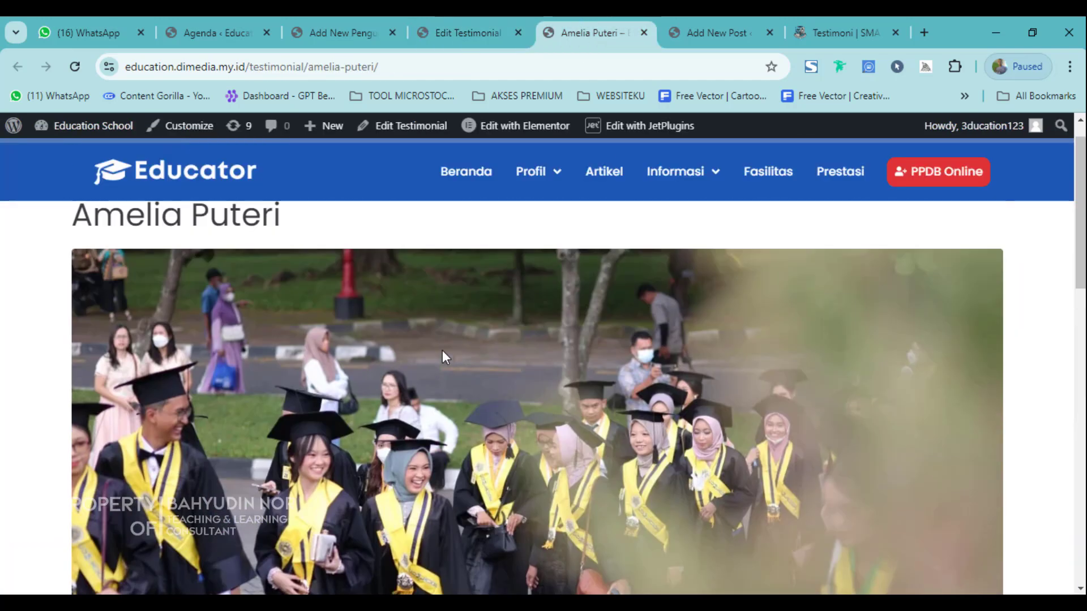
{"action": "scroll", "coordinate": [314, 347], "scroll_direction": "down", "scroll_amount": 5}
{"action": "scroll", "coordinate": [314, 348], "scroll_direction": "up", "scroll_amount": 5}
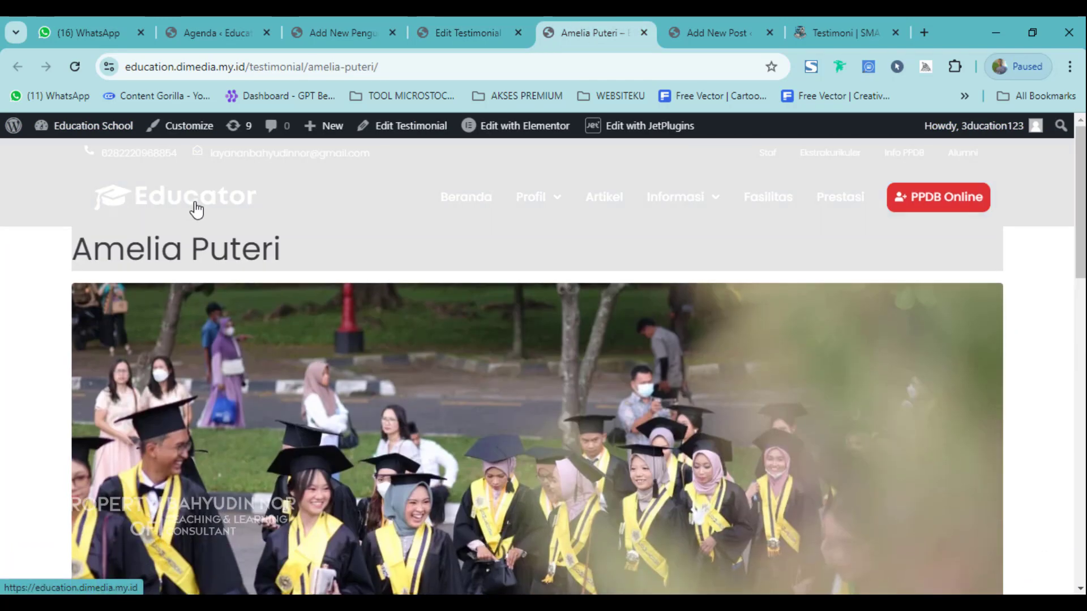
From the homepage, scroll to Cerita Alumni and follow Lihat Semua to the Testimonial archive.
{"action": "left_click", "coordinate": [192, 208]}
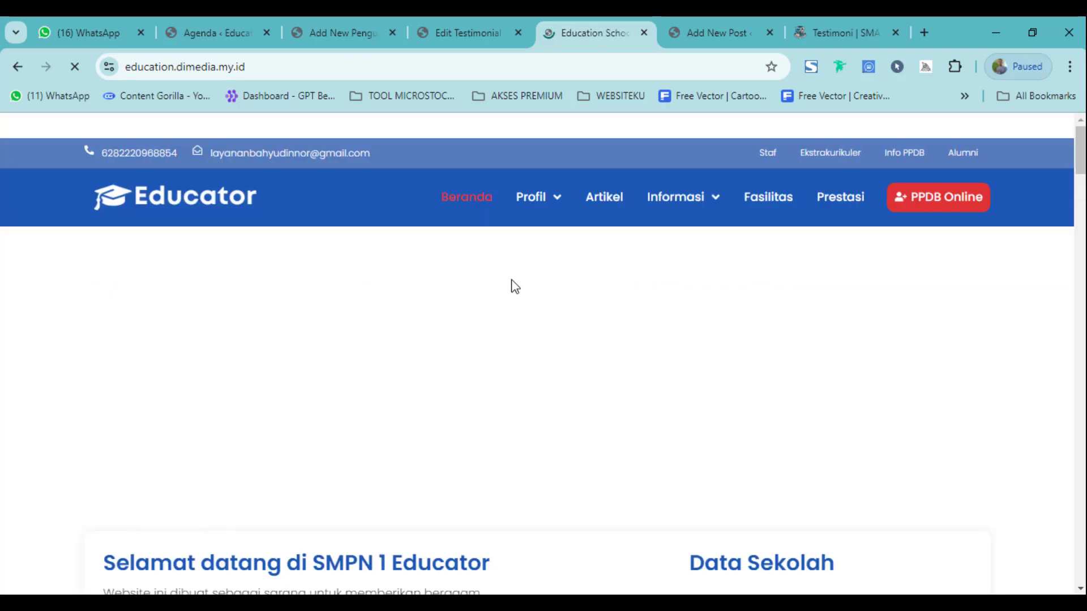
{"action": "scroll", "coordinate": [515, 286], "scroll_direction": "down", "scroll_amount": 20}
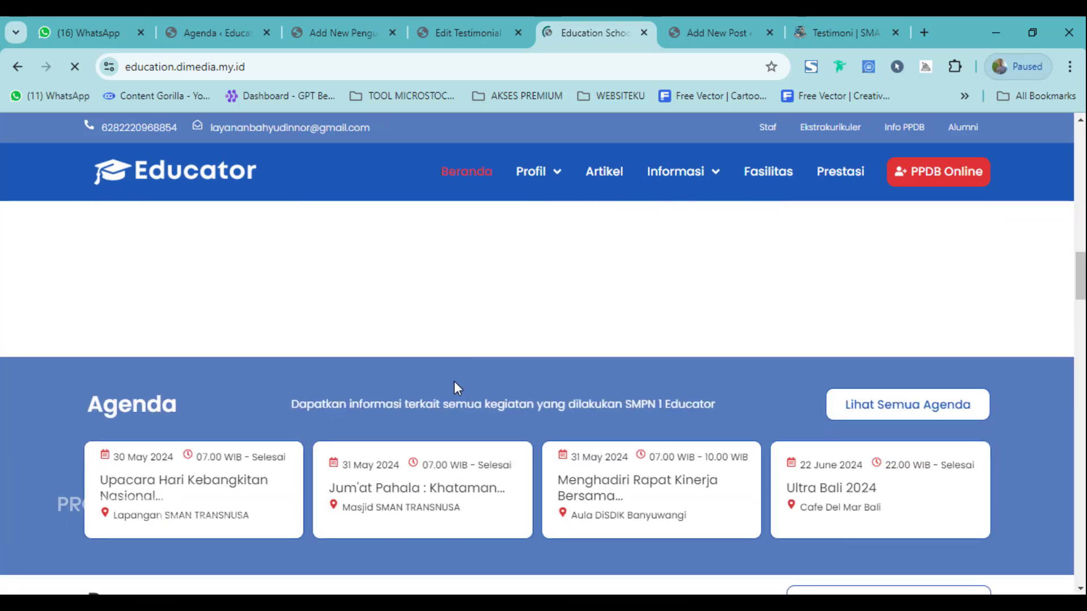
{"action": "scroll", "coordinate": [454, 385], "scroll_direction": "down", "scroll_amount": 20}
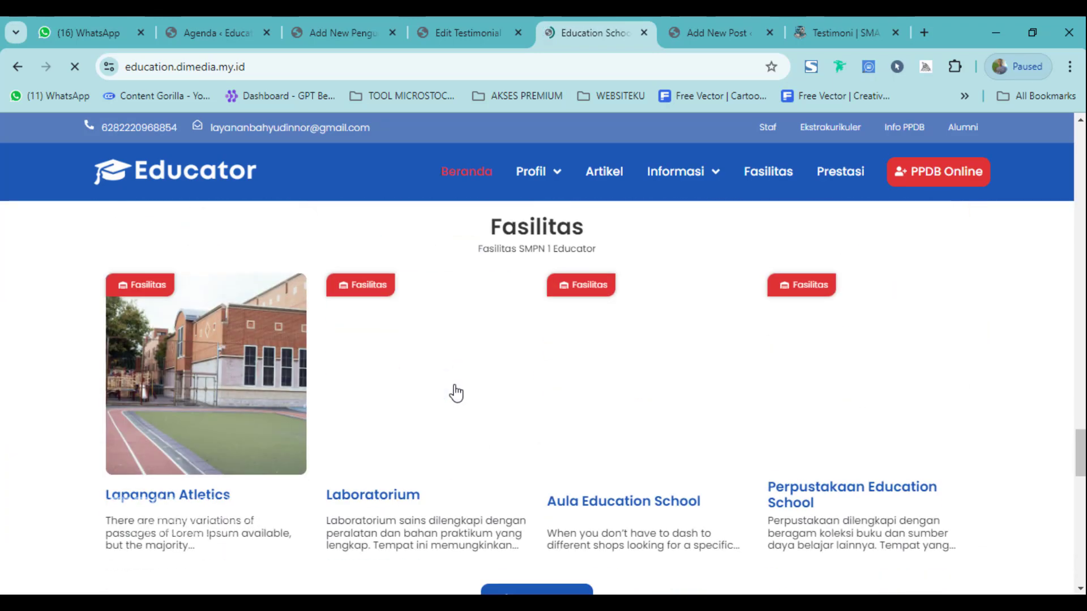
{"action": "scroll", "coordinate": [456, 391], "scroll_direction": "down", "scroll_amount": 6}
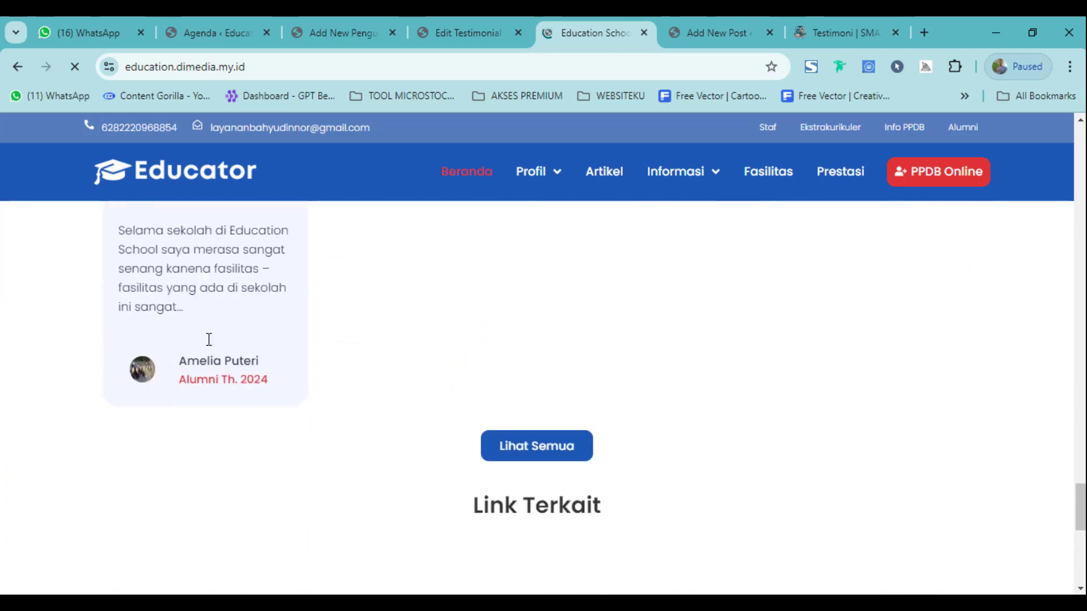
{"action": "scroll", "coordinate": [215, 340], "scroll_direction": "up", "scroll_amount": 3}
{"action": "scroll", "coordinate": [226, 412], "scroll_direction": "down", "scroll_amount": 3}
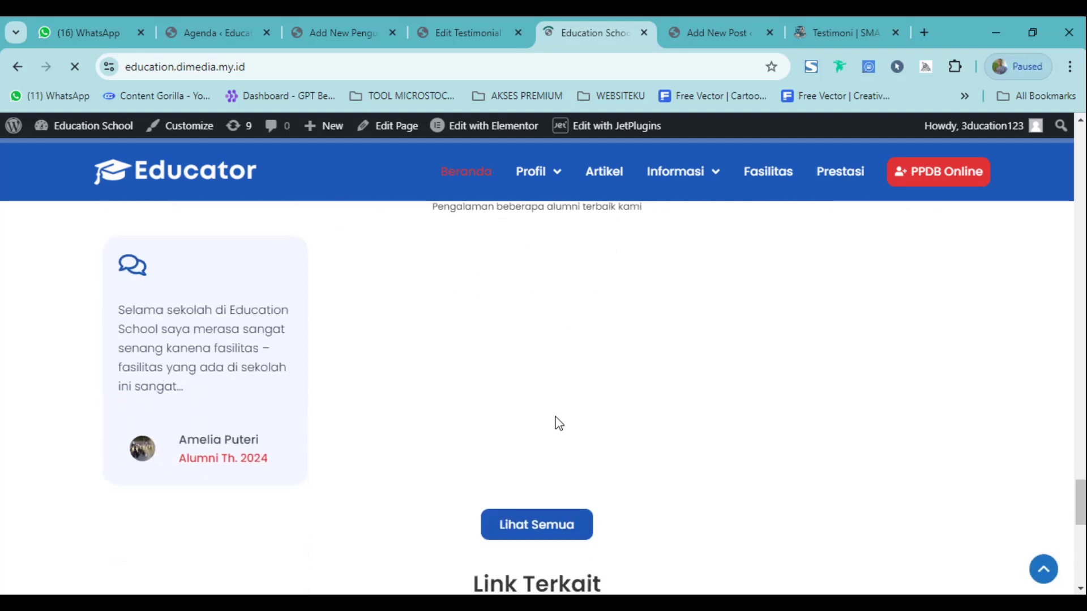
{"action": "scroll", "coordinate": [198, 373], "scroll_direction": "up", "scroll_amount": 3}
{"action": "scroll", "coordinate": [199, 373], "scroll_direction": "down", "scroll_amount": 3}
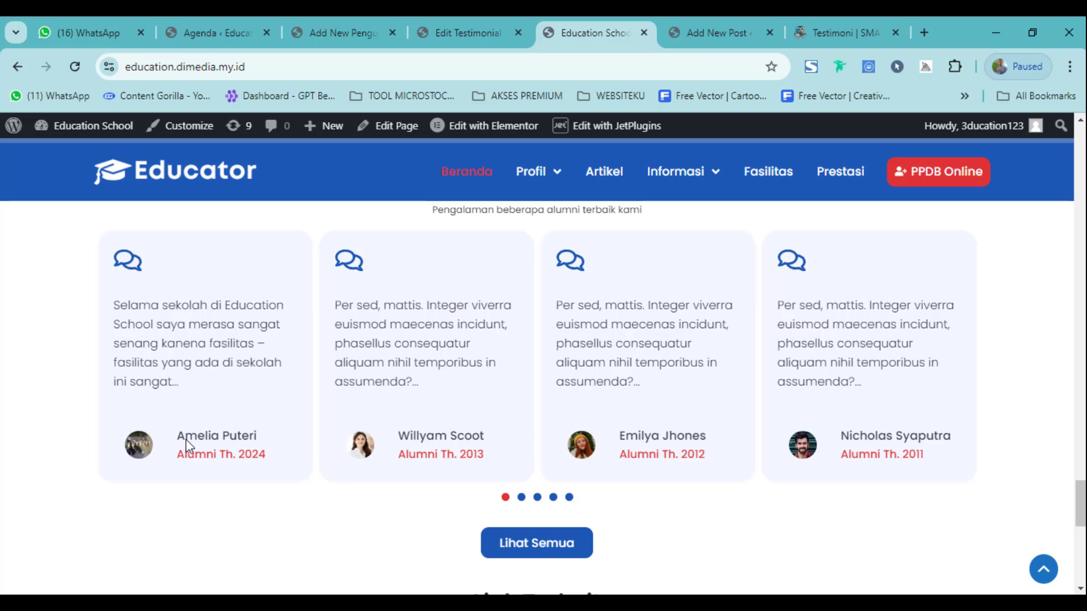
{"action": "scroll", "coordinate": [179, 343], "scroll_direction": "up", "scroll_amount": 2}
{"action": "scroll", "coordinate": [357, 401], "scroll_direction": "down", "scroll_amount": 2}
{"action": "scroll", "coordinate": [611, 529], "scroll_direction": "up", "scroll_amount": 4}
{"action": "scroll", "coordinate": [629, 521], "scroll_direction": "down", "scroll_amount": 4}
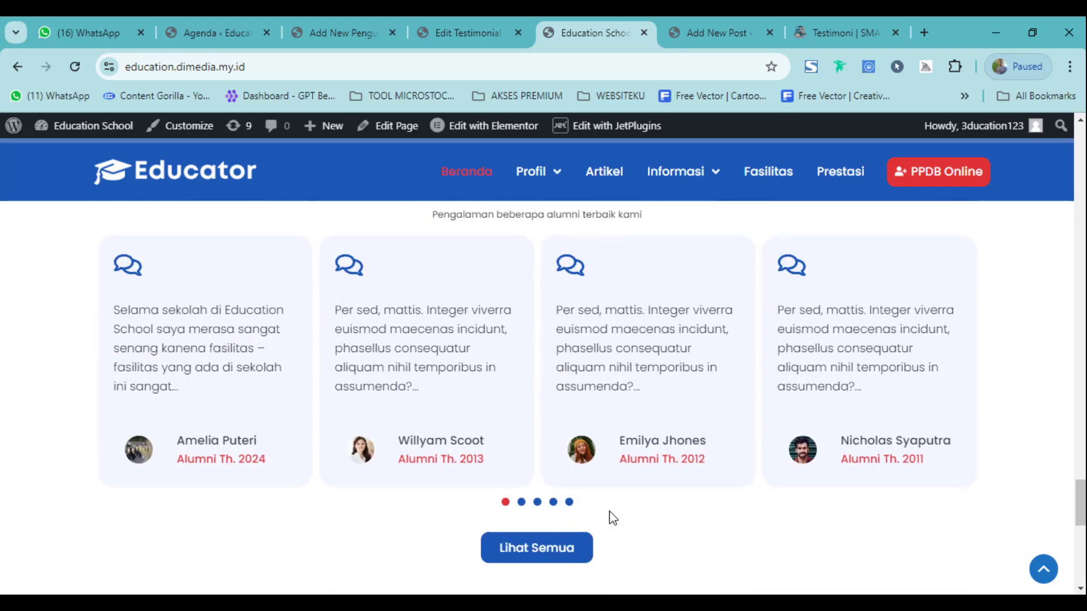
{"action": "scroll", "coordinate": [614, 517], "scroll_direction": "up", "scroll_amount": 4}
{"action": "scroll", "coordinate": [568, 512], "scroll_direction": "down", "scroll_amount": 4}
{"action": "left_click", "coordinate": [534, 552]}
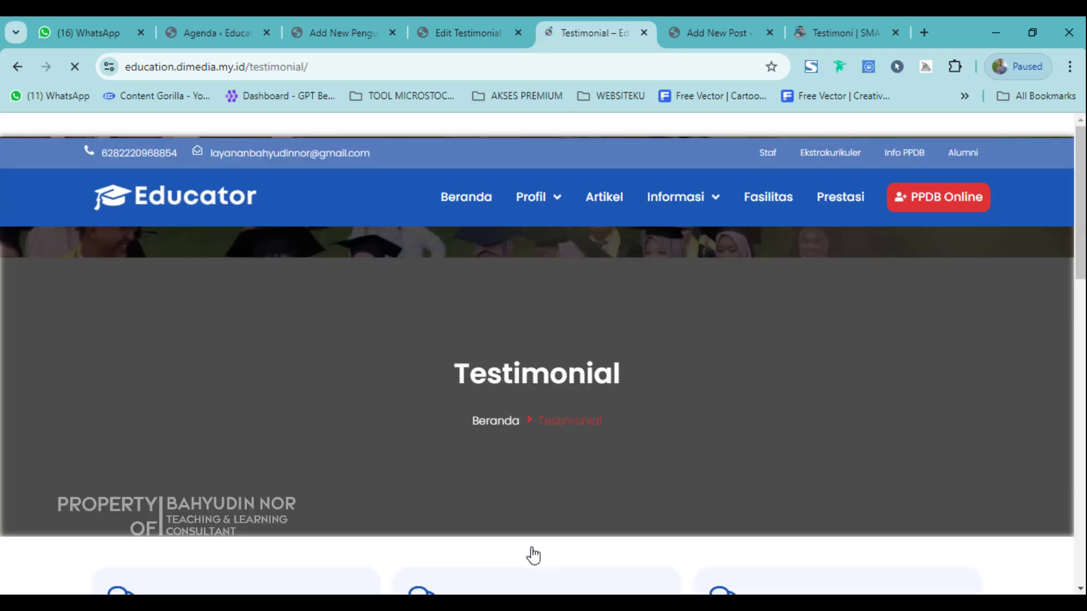
Review the Testimonial archive, which lists the new Alumni Th. 2024 entry first.
{"action": "scroll", "coordinate": [441, 404], "scroll_direction": "down", "scroll_amount": 5}
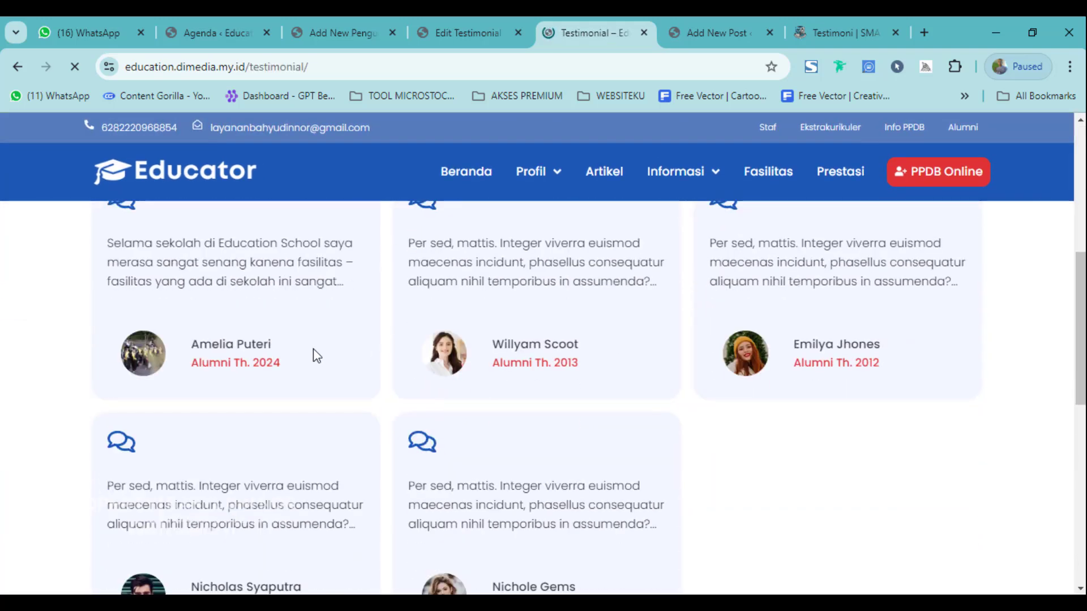
{"action": "scroll", "coordinate": [313, 355], "scroll_direction": "up", "scroll_amount": 5}
{"action": "scroll", "coordinate": [205, 455], "scroll_direction": "down", "scroll_amount": 4}
{"action": "left_click_drag", "start_coordinate": [108, 322], "coordinate": [335, 379]}
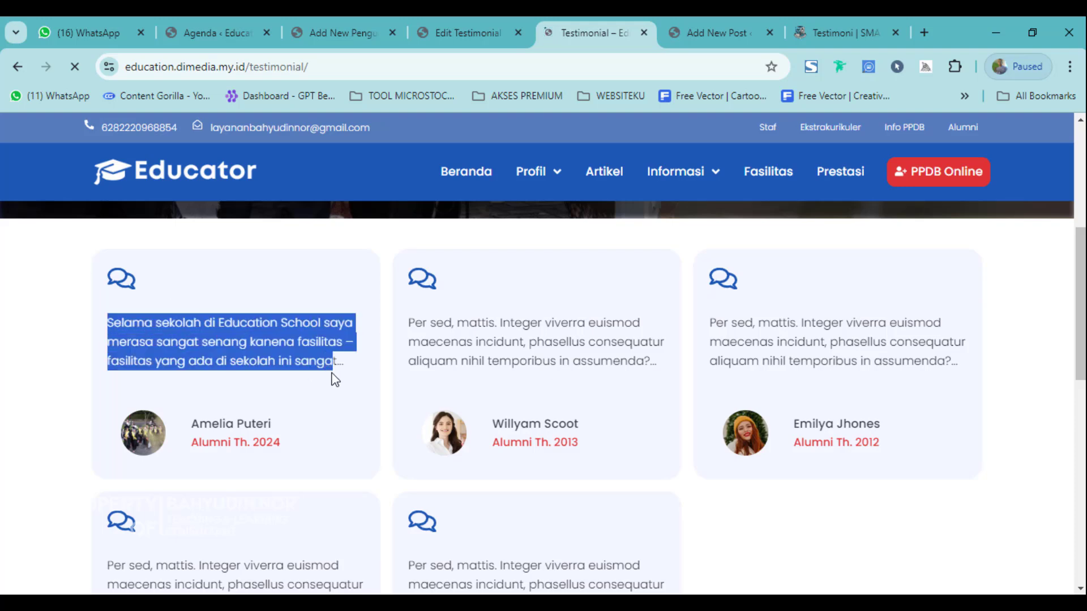
{"action": "left_click", "coordinate": [249, 344]}
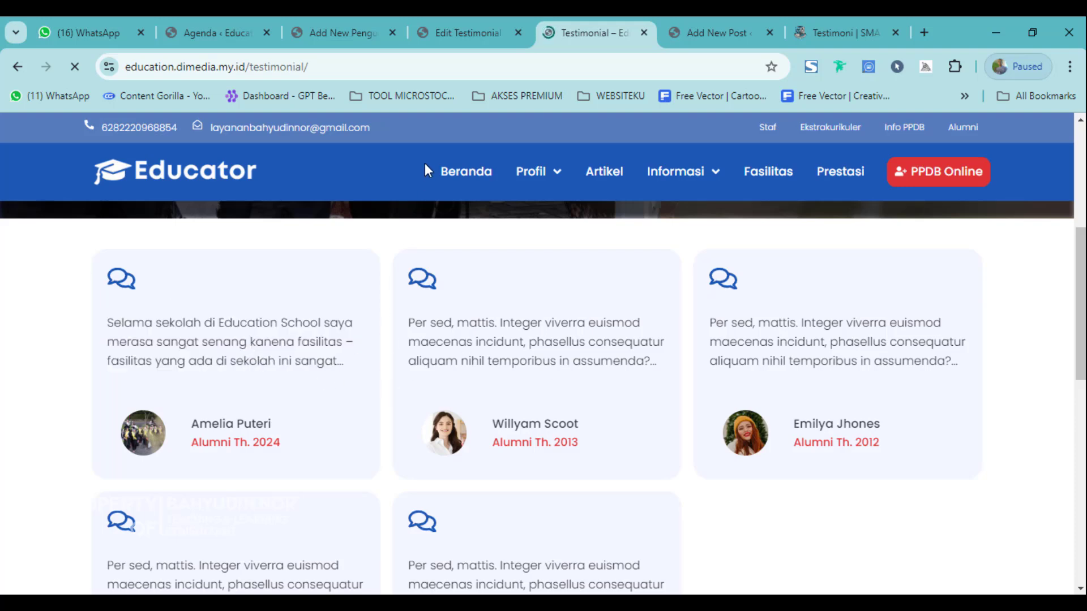
{"action": "left_click", "coordinate": [452, 34]}
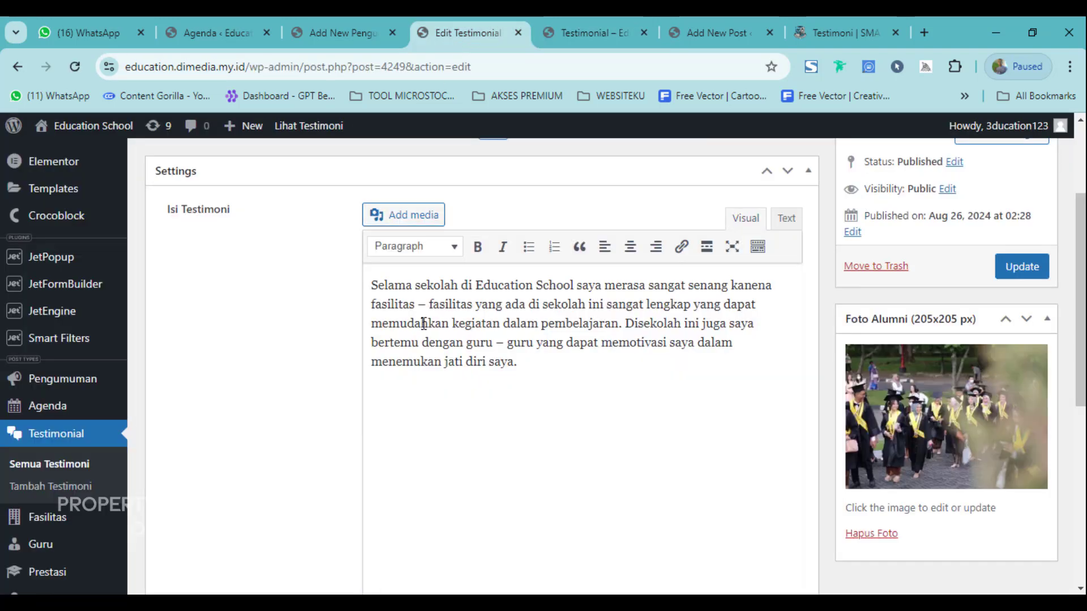
{"action": "left_click", "coordinate": [561, 31]}
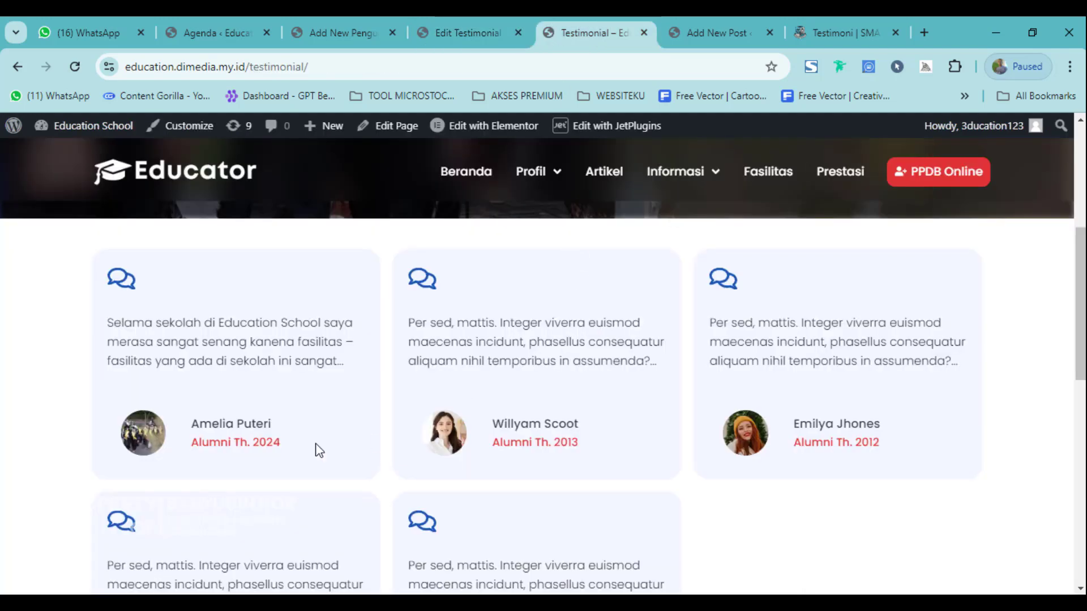
{"action": "scroll", "coordinate": [320, 451], "scroll_direction": "down", "scroll_amount": 4}
{"action": "scroll", "coordinate": [319, 452], "scroll_direction": "up", "scroll_amount": 7}
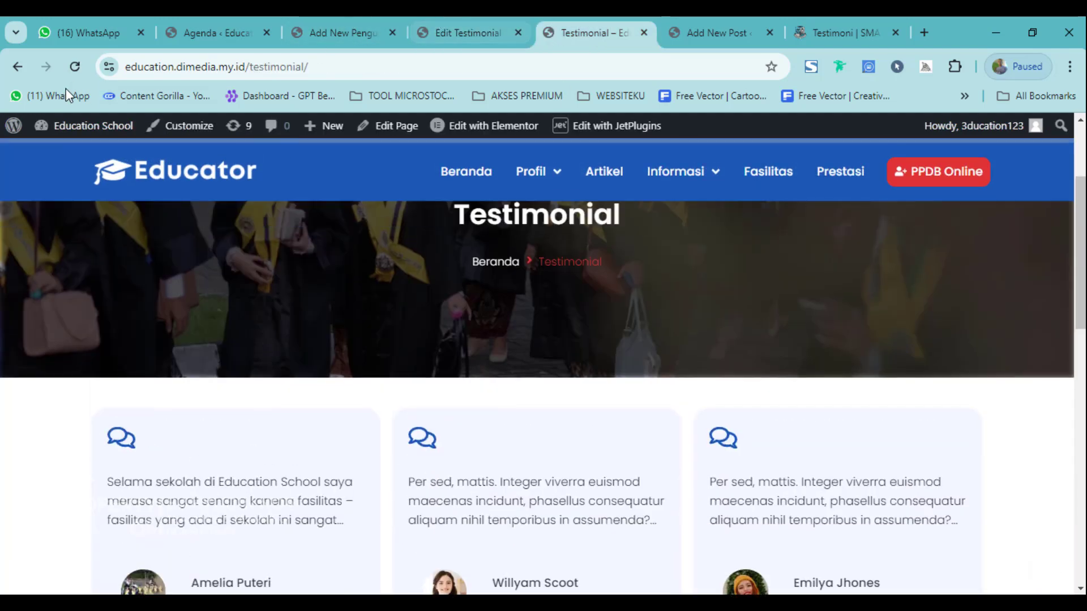
Go back to the testimonial's public page, then close that tab with Ctrl+W.
{"action": "left_click", "coordinate": [16, 67]}
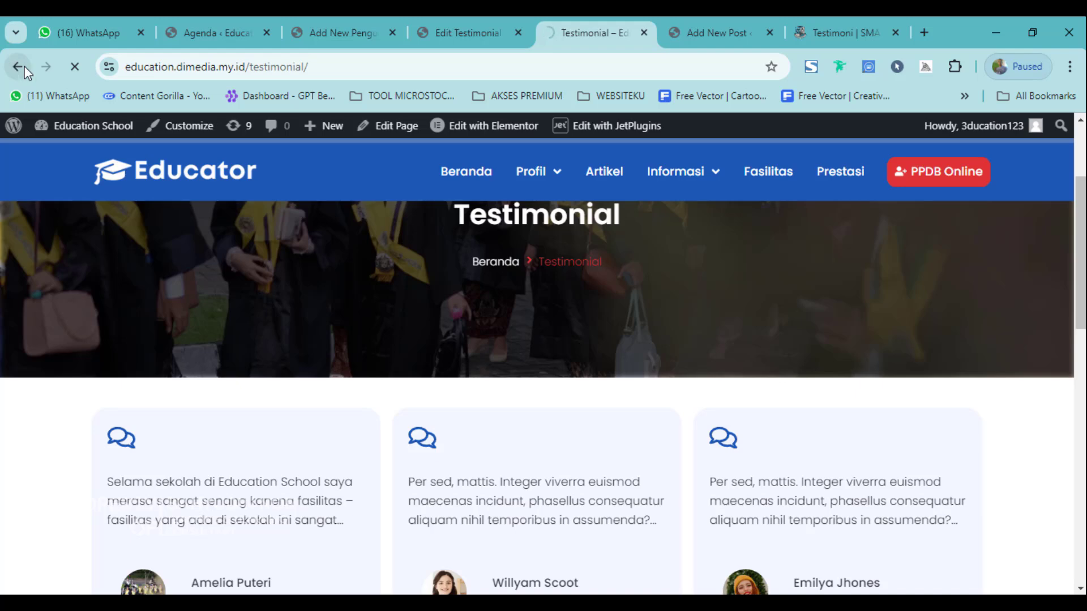
{"action": "scroll", "coordinate": [447, 398], "scroll_direction": "down", "scroll_amount": 8}
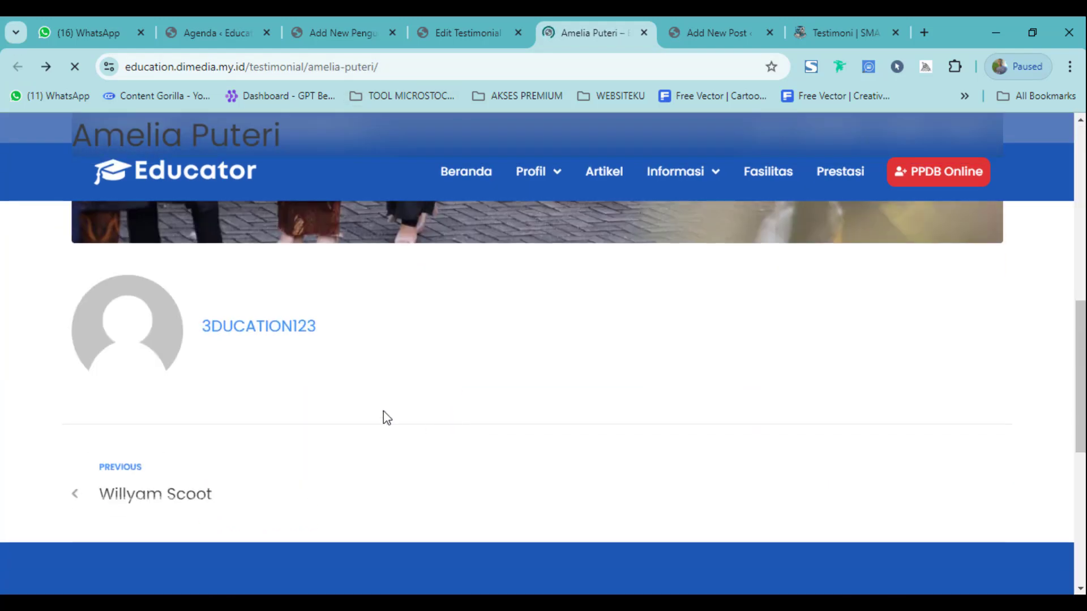
{"action": "scroll", "coordinate": [368, 410], "scroll_direction": "down", "scroll_amount": 3}
{"action": "scroll", "coordinate": [412, 428], "scroll_direction": "up", "scroll_amount": 6}
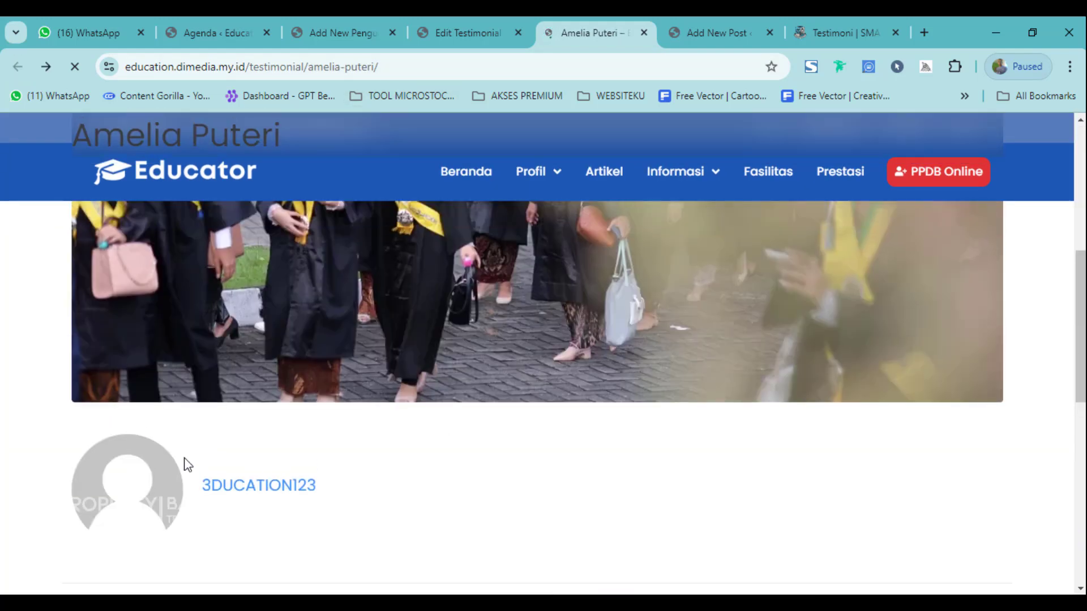
{"action": "left_click_drag", "start_coordinate": [279, 453], "coordinate": [376, 502]}
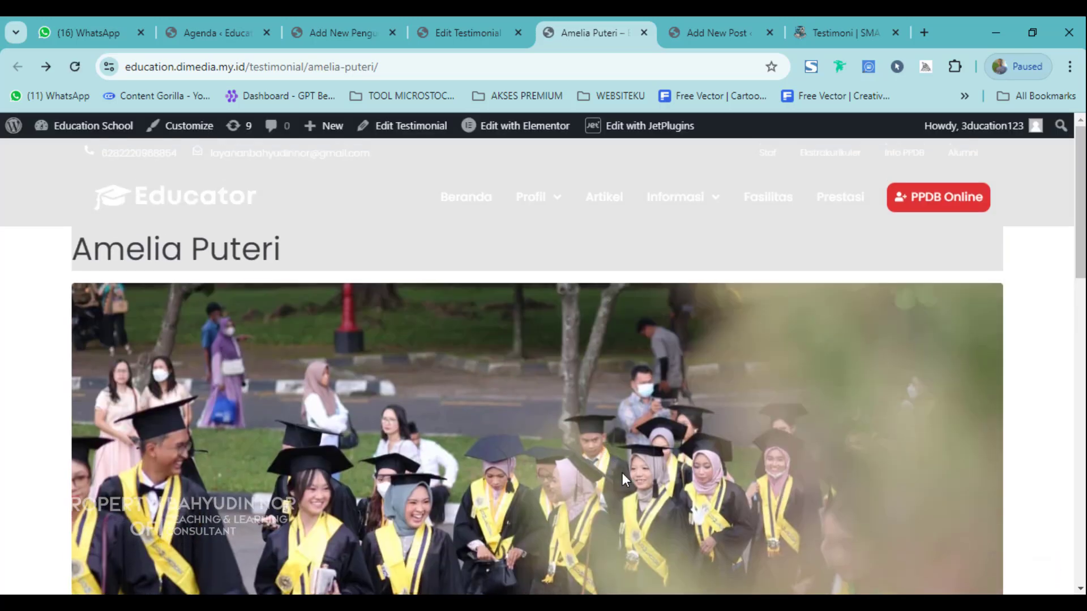
{"action": "left_click", "coordinate": [470, 32]}
{"action": "left_click", "coordinate": [592, 32]}
{"action": "key", "text": "ctrl+w"}
{"action": "scroll", "coordinate": [73, 470], "scroll_direction": "down", "scroll_amount": 5}
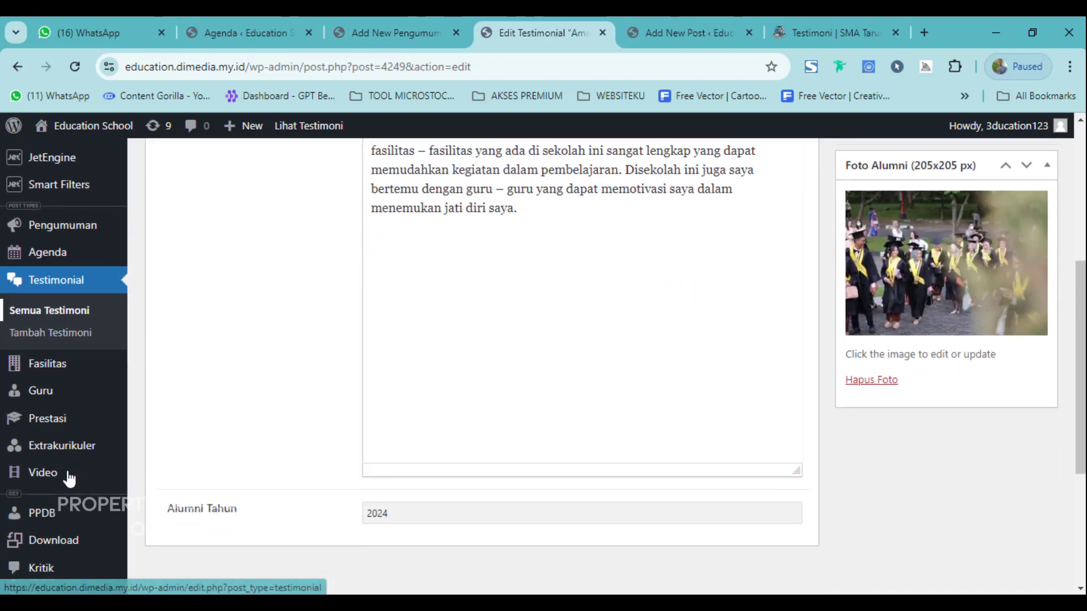
Create a new Fasilitas entry titled 'Lab Fisika'.
{"action": "left_click", "coordinate": [57, 367]}
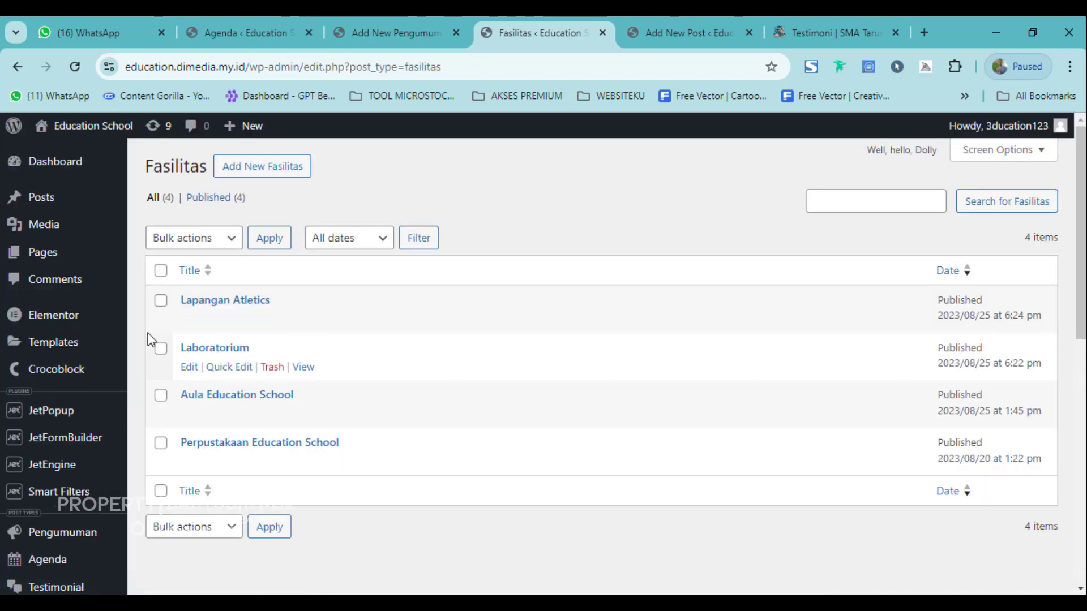
{"action": "left_click", "coordinate": [288, 178]}
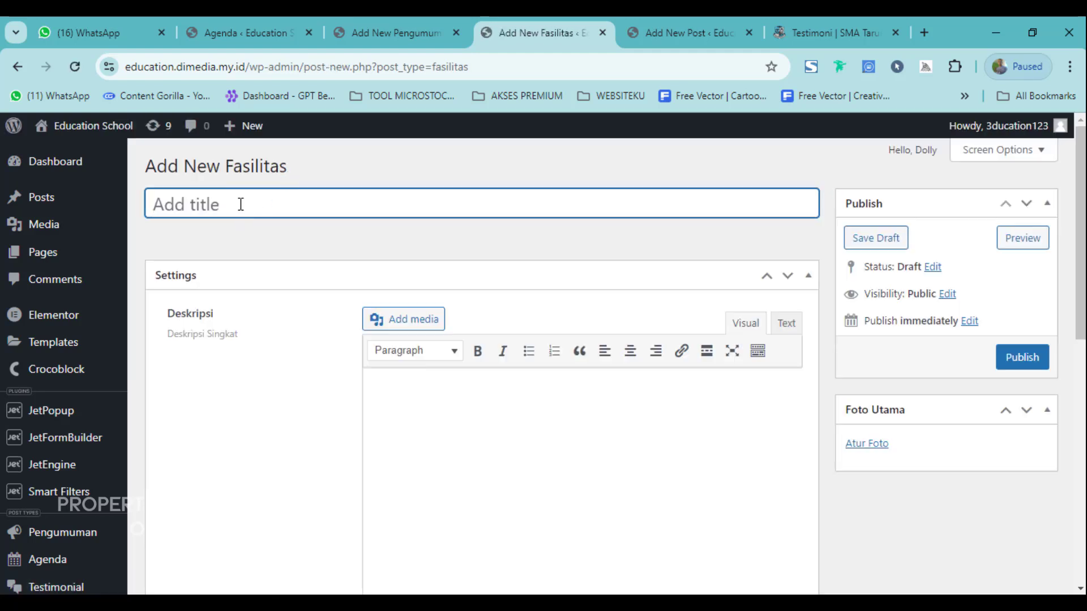
{"action": "type", "text": "Lab "}
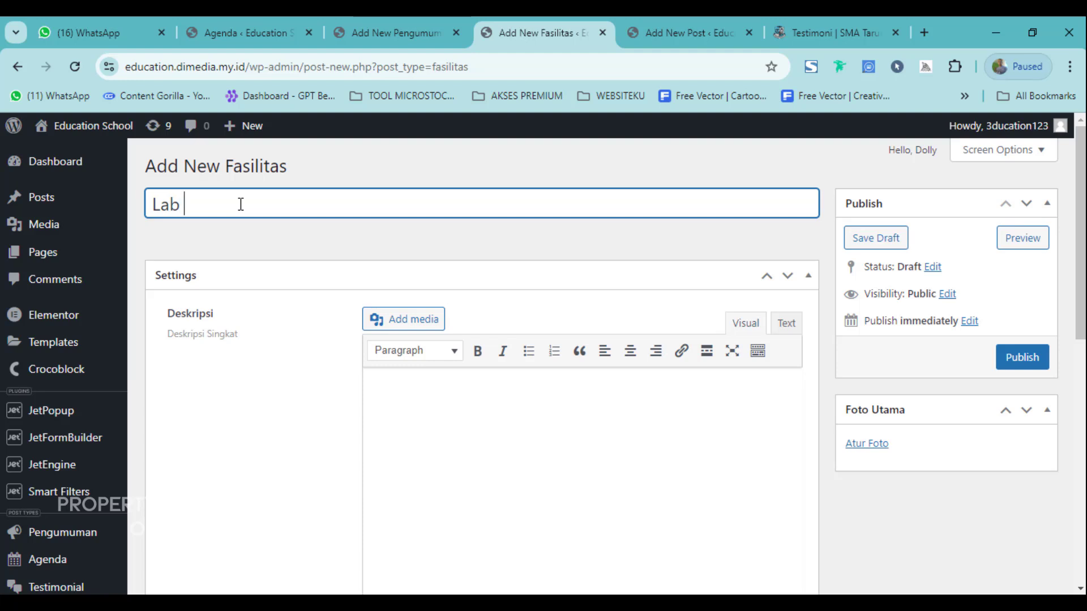
{"action": "type", "text": "Fisika"}
{"action": "left_click", "coordinate": [472, 393]}
{"action": "scroll", "coordinate": [398, 401], "scroll_direction": "down", "scroll_amount": 7}
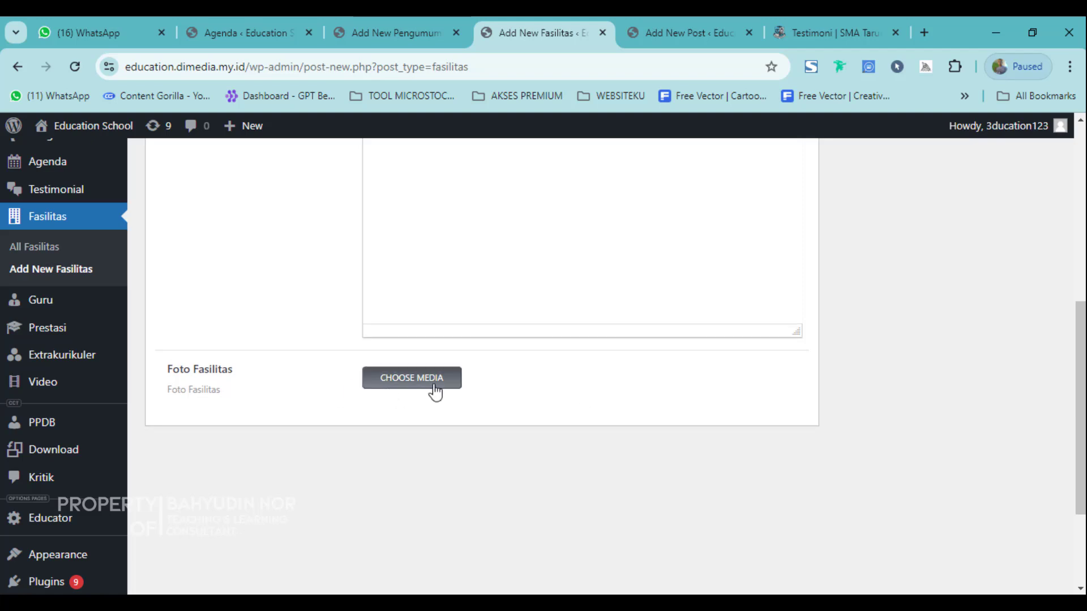
Open and dismiss the Foto Fasilitas and Foto Utama media pickers without choosing images.
{"action": "left_click", "coordinate": [432, 385]}
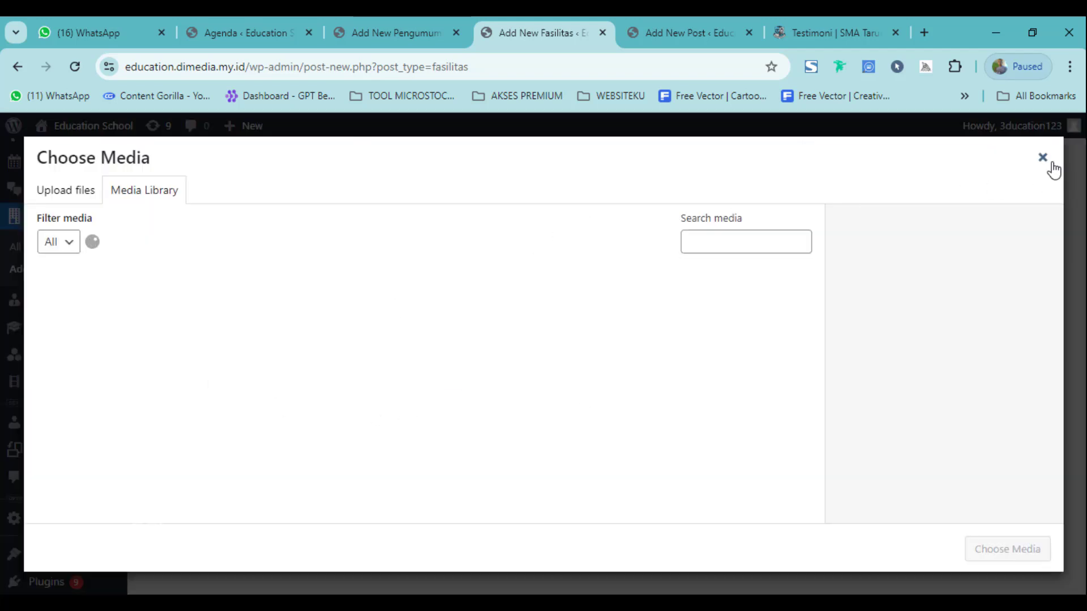
{"action": "key", "text": "Escape"}
{"action": "scroll", "coordinate": [745, 454], "scroll_direction": "up", "scroll_amount": 8}
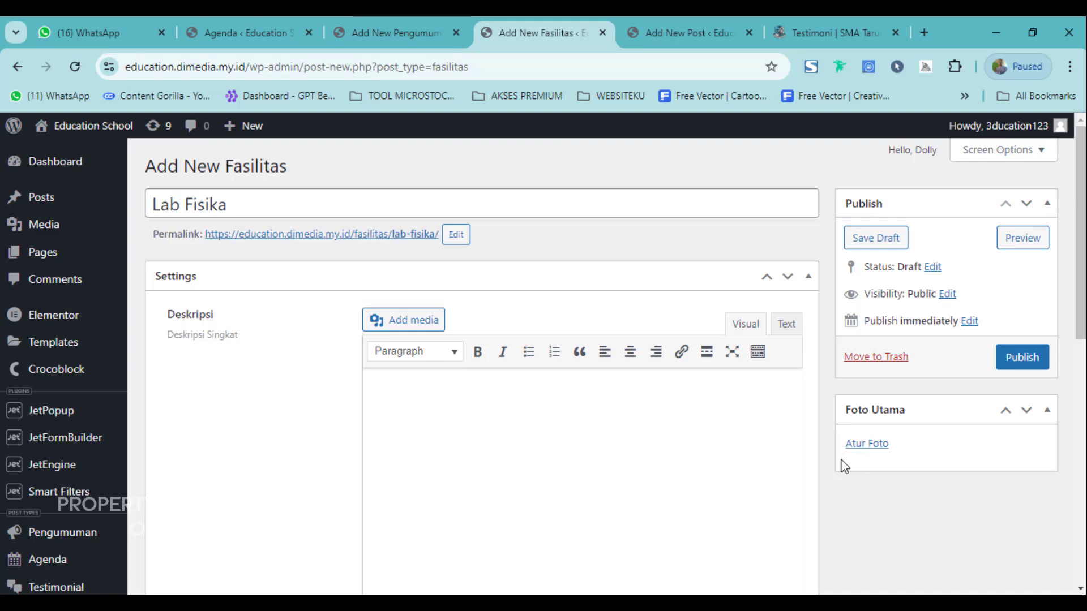
{"action": "left_click", "coordinate": [861, 444]}
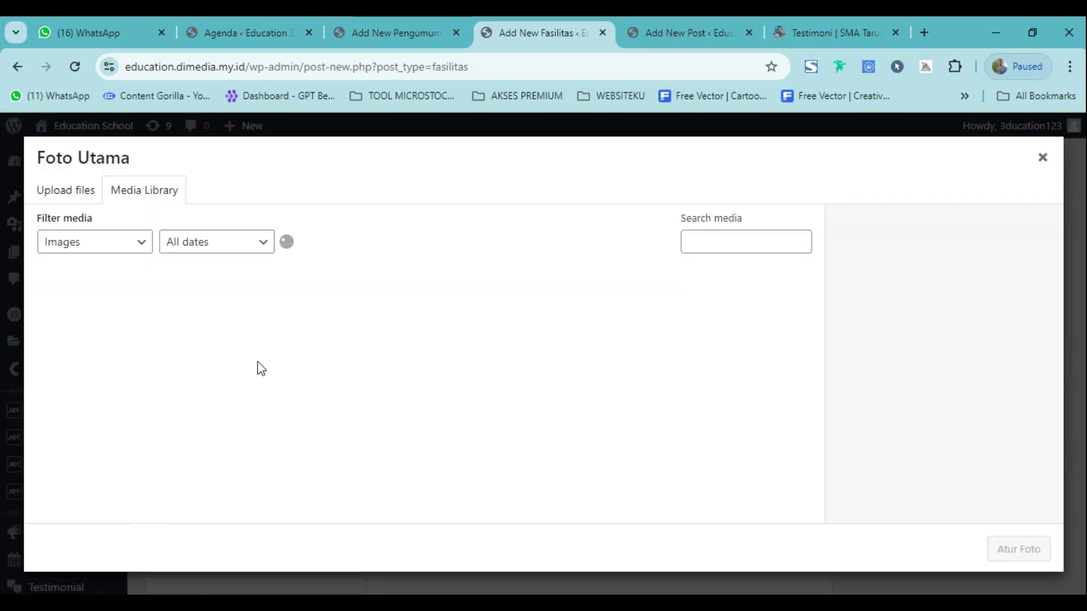
{"action": "left_click", "coordinate": [1043, 158]}
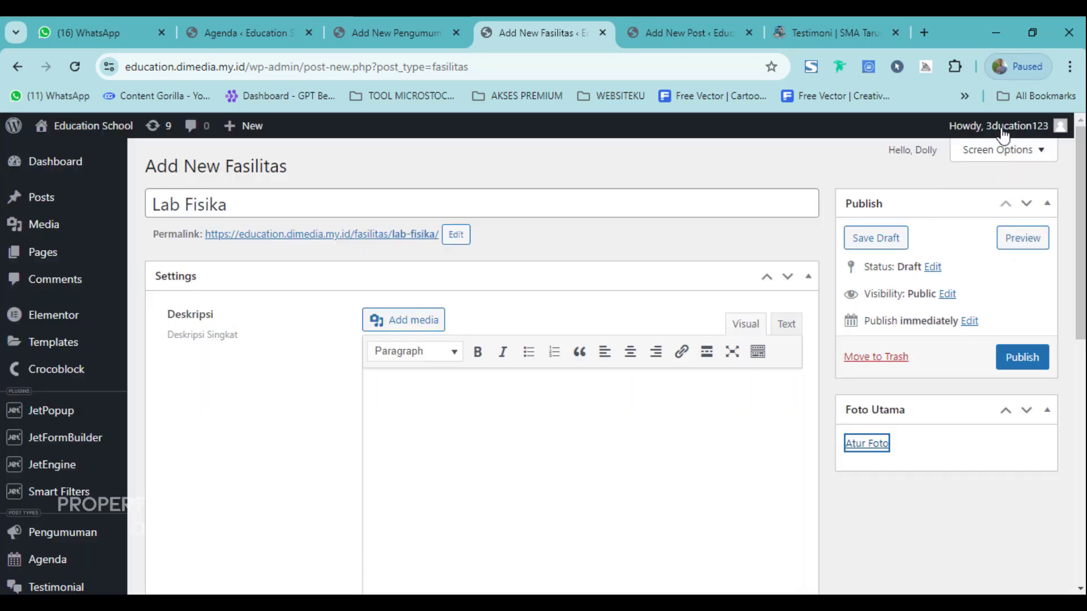
{"action": "scroll", "coordinate": [903, 340], "scroll_direction": "down", "scroll_amount": 4}
{"action": "scroll", "coordinate": [904, 339], "scroll_direction": "up", "scroll_amount": 4}
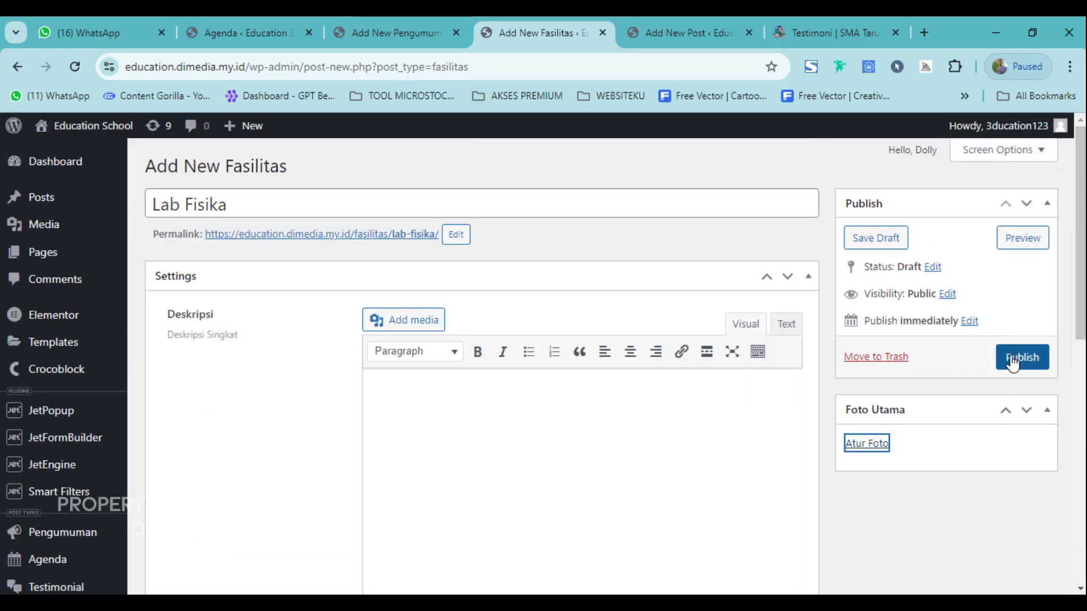
{"action": "scroll", "coordinate": [257, 428], "scroll_direction": "down", "scroll_amount": 5}
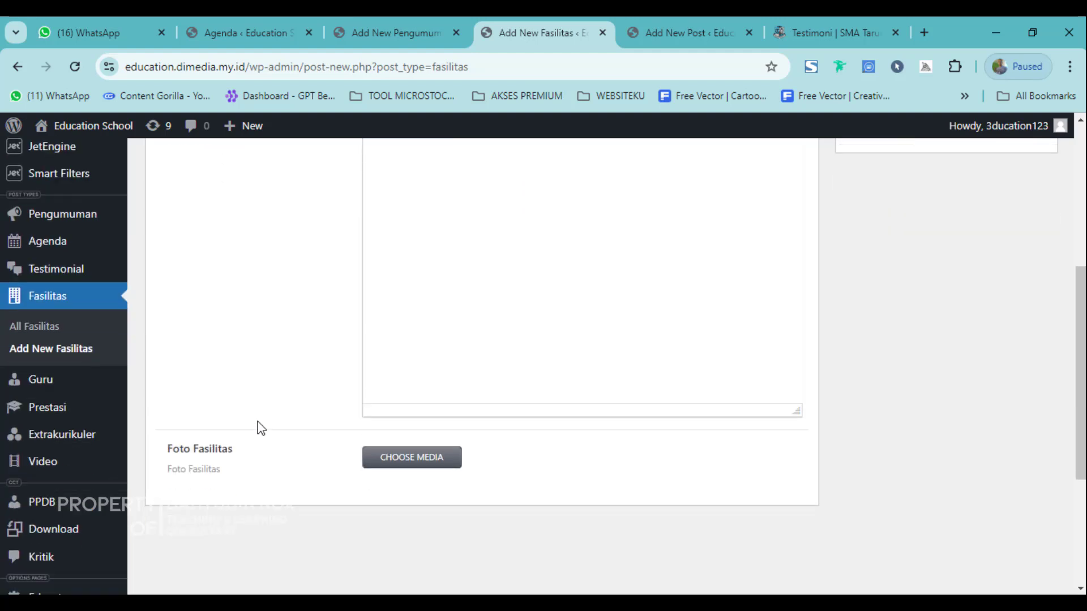
Leave the unsaved Lab Fisika draft for the Guru list and start a new Guru entry.
{"action": "left_click", "coordinate": [30, 389]}
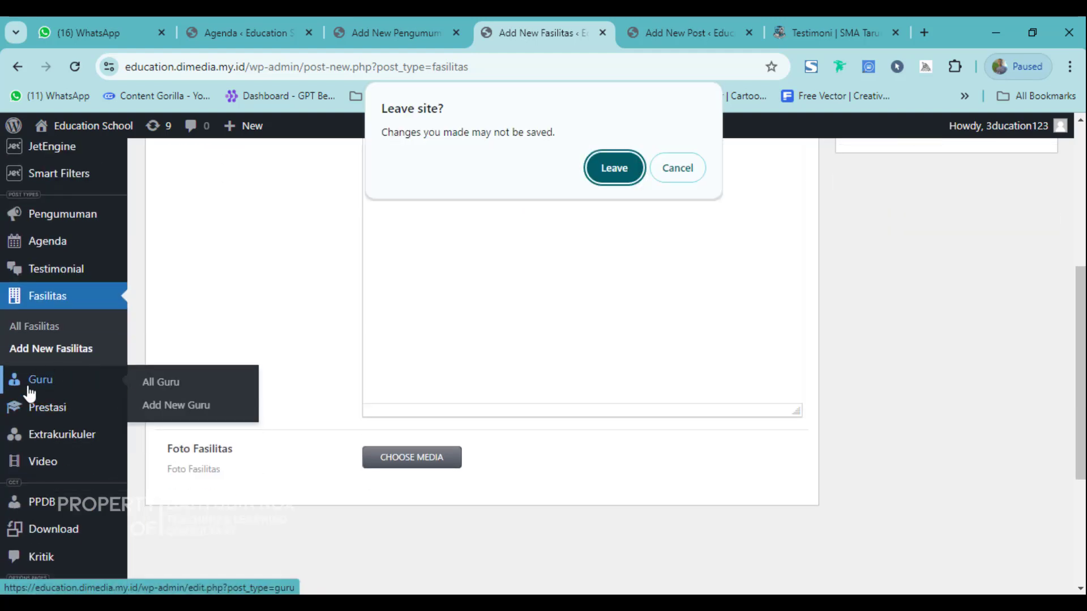
{"action": "left_click", "coordinate": [599, 169]}
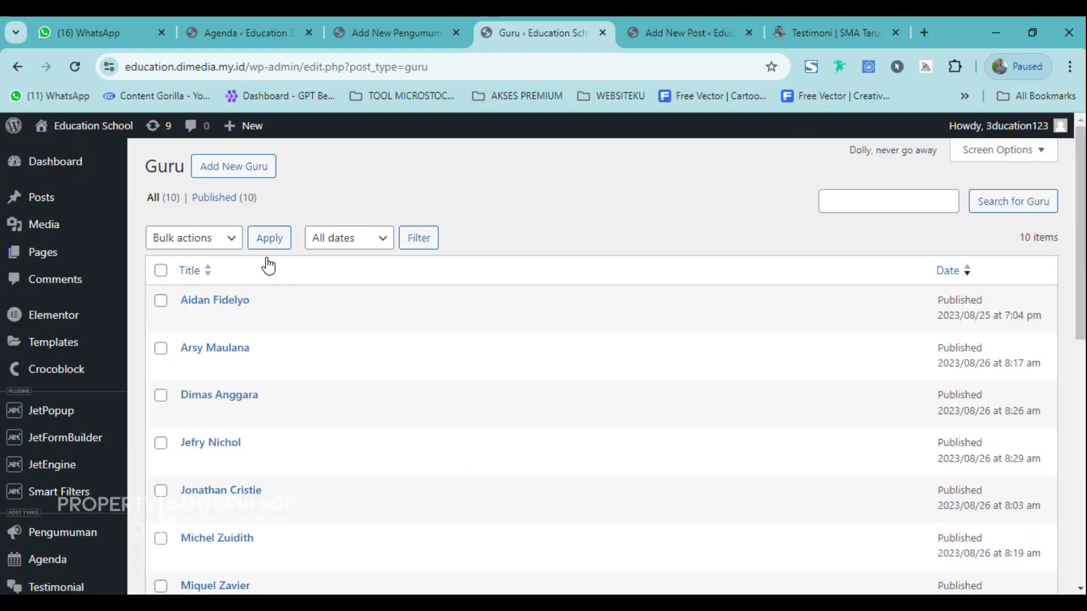
{"action": "double_click", "coordinate": [221, 161]}
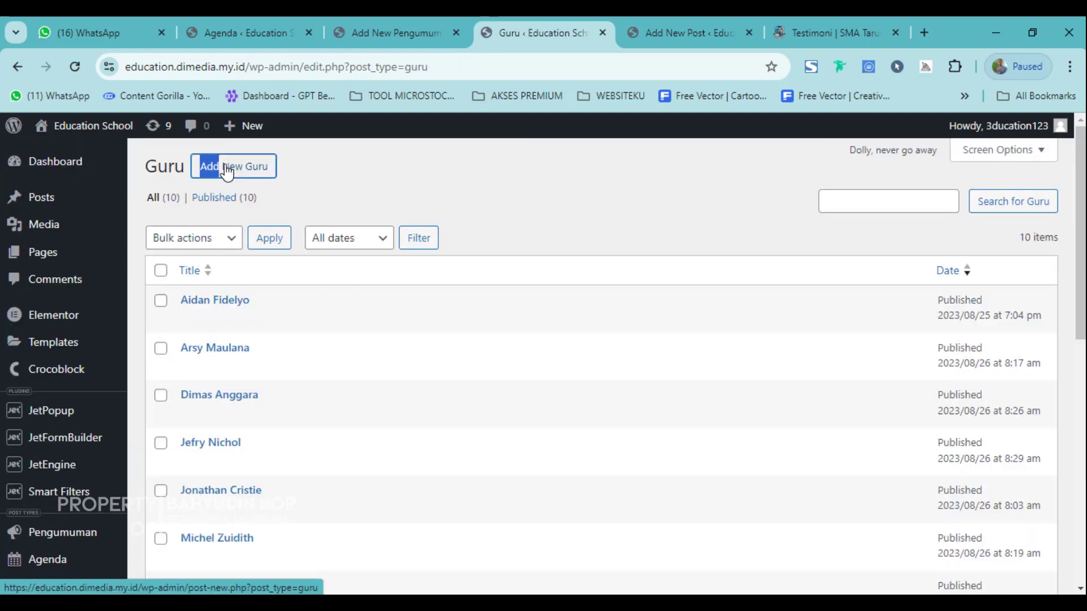
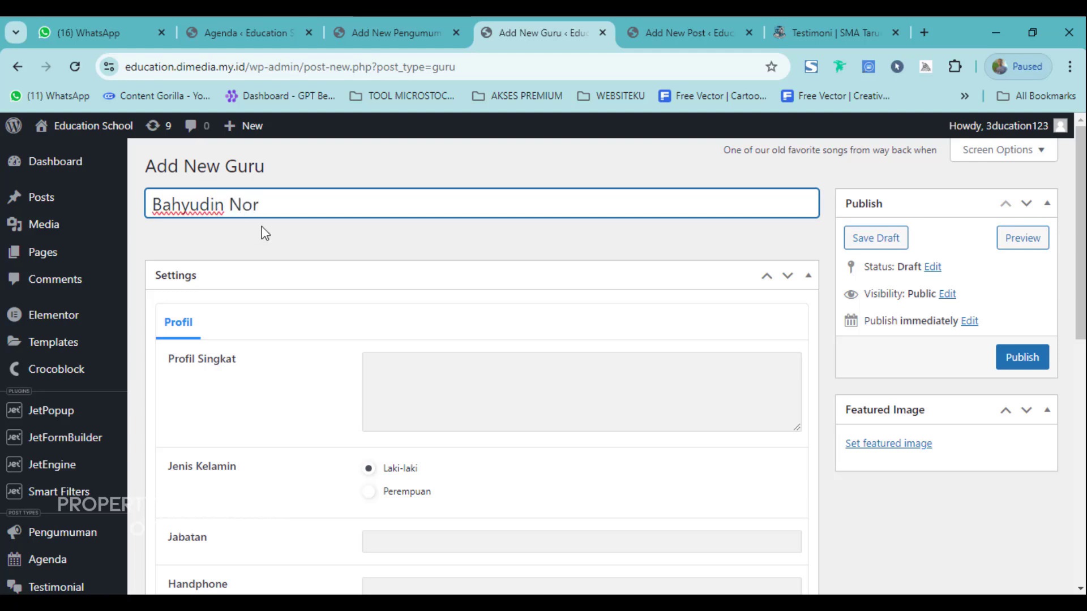
Enter the teacher's full name as the Guru title and set gender to Perempuan.
{"action": "type", "text": ", S.Pd.I"}
{"action": "left_click", "coordinate": [406, 396]}
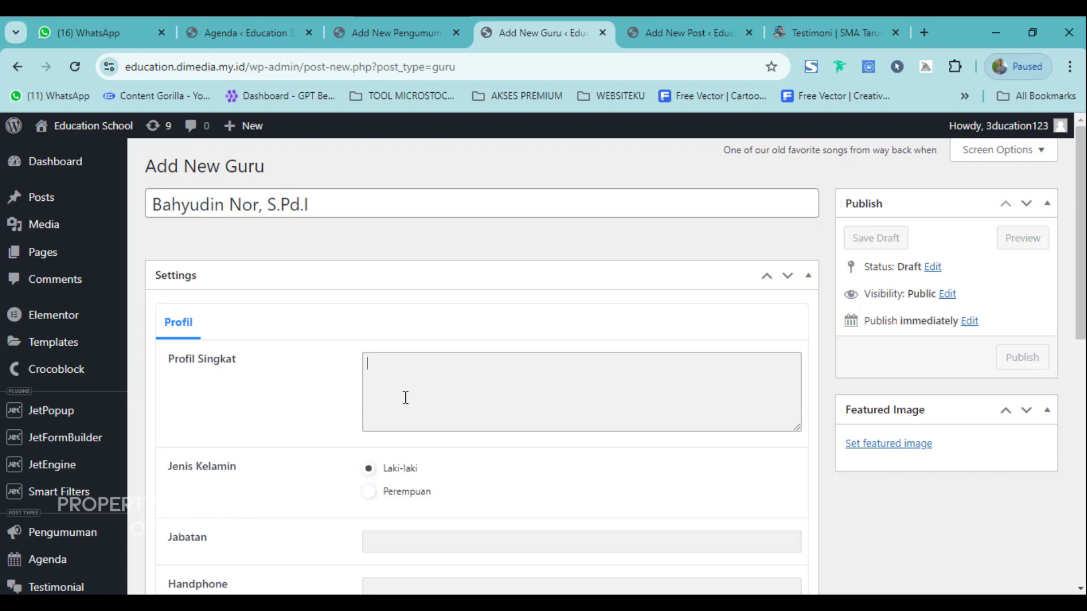
{"action": "scroll", "coordinate": [405, 396], "scroll_direction": "down", "scroll_amount": 3}
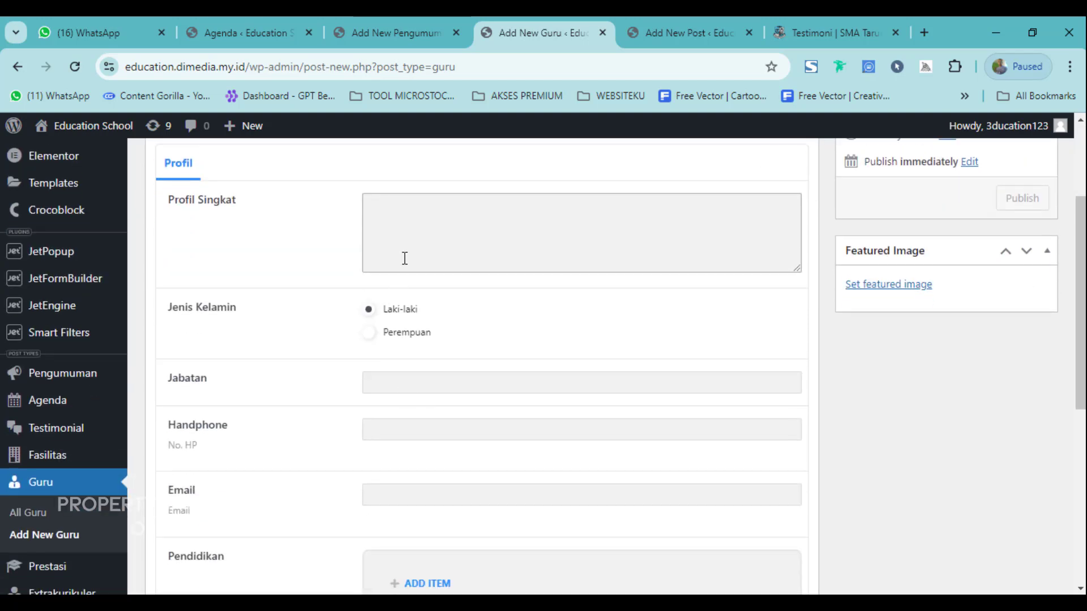
{"action": "left_click", "coordinate": [374, 335]}
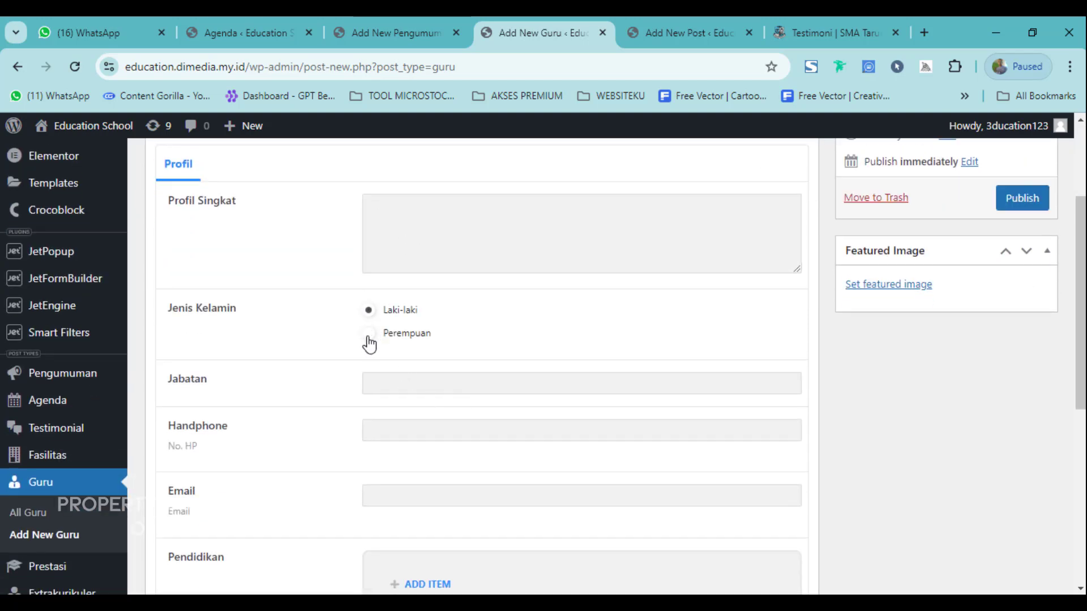
{"action": "left_click", "coordinate": [369, 337]}
{"action": "scroll", "coordinate": [396, 340], "scroll_direction": "down", "scroll_amount": 2}
Set Jabatan 'Guru Bahasa Inggris', Handphone '-', the saved e-mail, and add a blank Pendidikan item.
{"action": "left_click", "coordinate": [423, 304]}
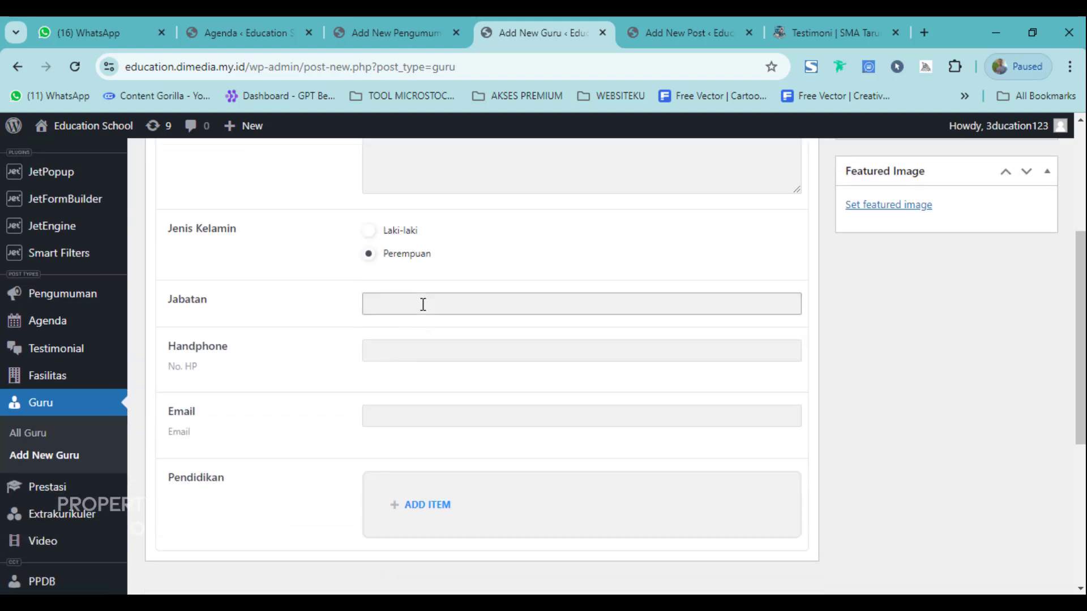
{"action": "type", "text": "Guru Bahasa Inggris"}
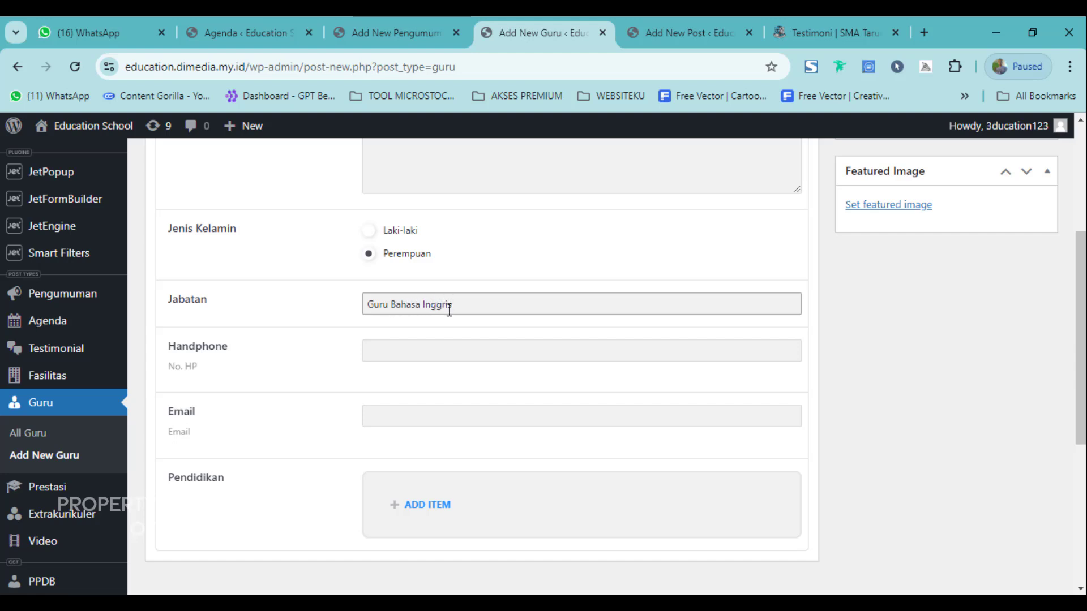
{"action": "left_click", "coordinate": [438, 354]}
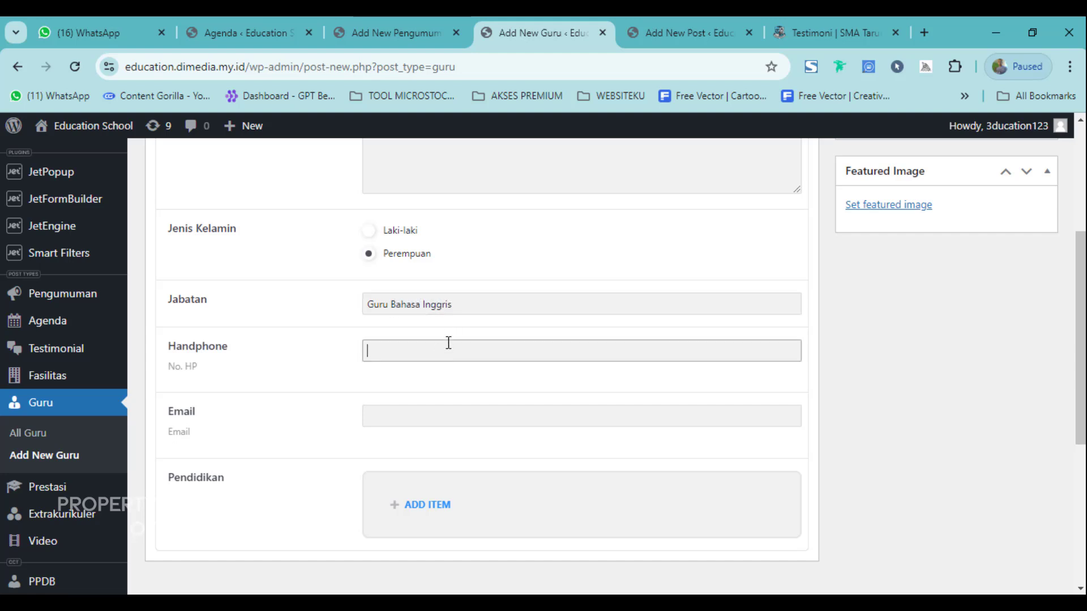
{"action": "type", "text": "-"}
{"action": "left_click", "coordinate": [408, 411]}
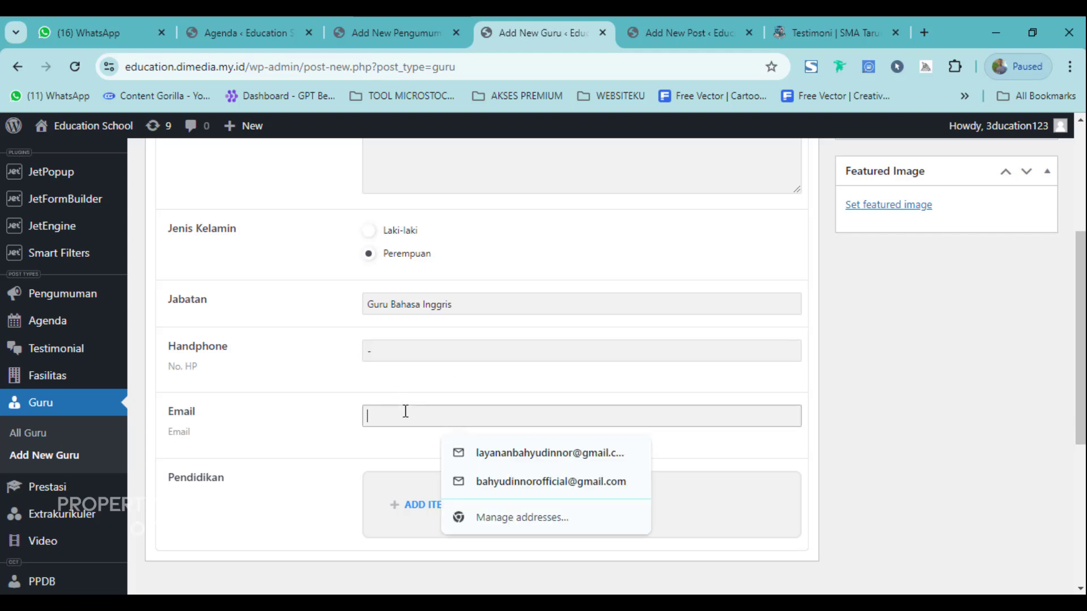
{"action": "left_click", "coordinate": [582, 454]}
{"action": "scroll", "coordinate": [440, 425], "scroll_direction": "down", "scroll_amount": 3}
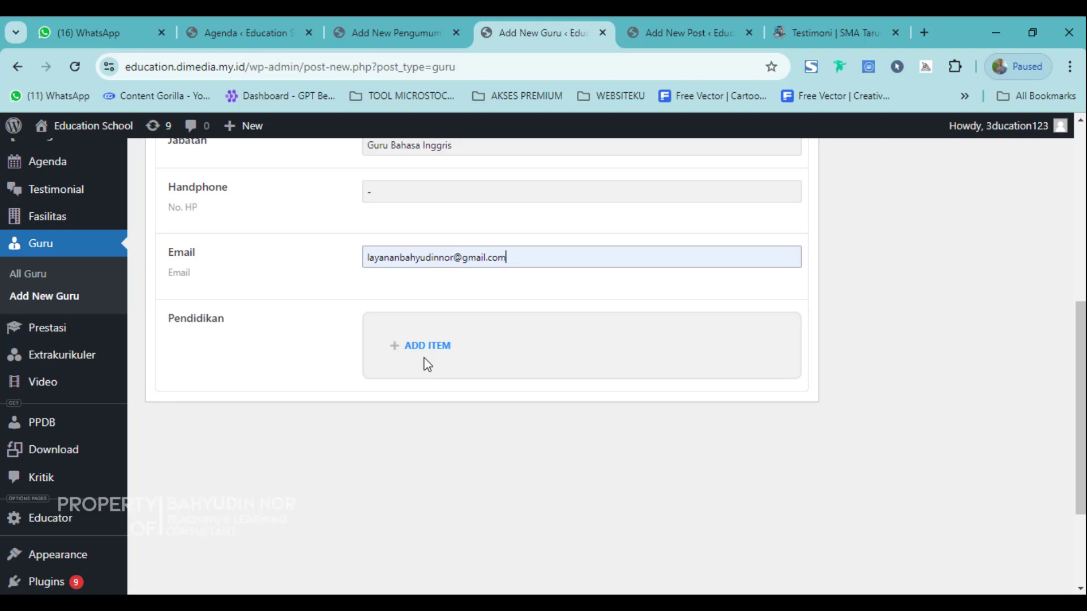
{"action": "left_click", "coordinate": [391, 345]}
Fill the Pendidikan item with Education 'S1', Universitas 'STAI' and Tahun '2013'.
{"action": "scroll", "coordinate": [459, 409], "scroll_direction": "down", "scroll_amount": 3}
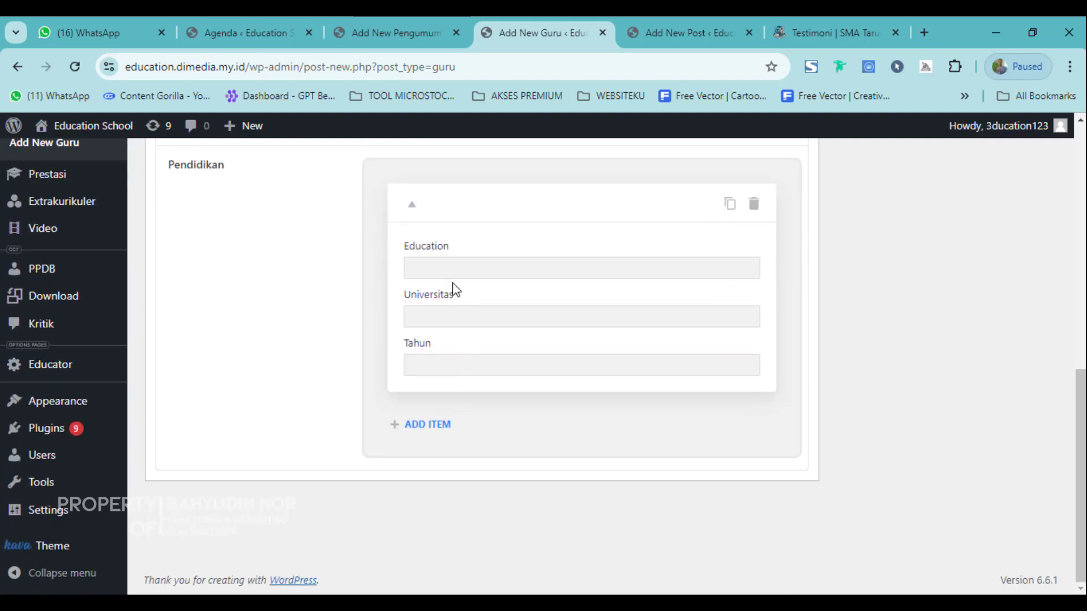
{"action": "left_click", "coordinate": [453, 266]}
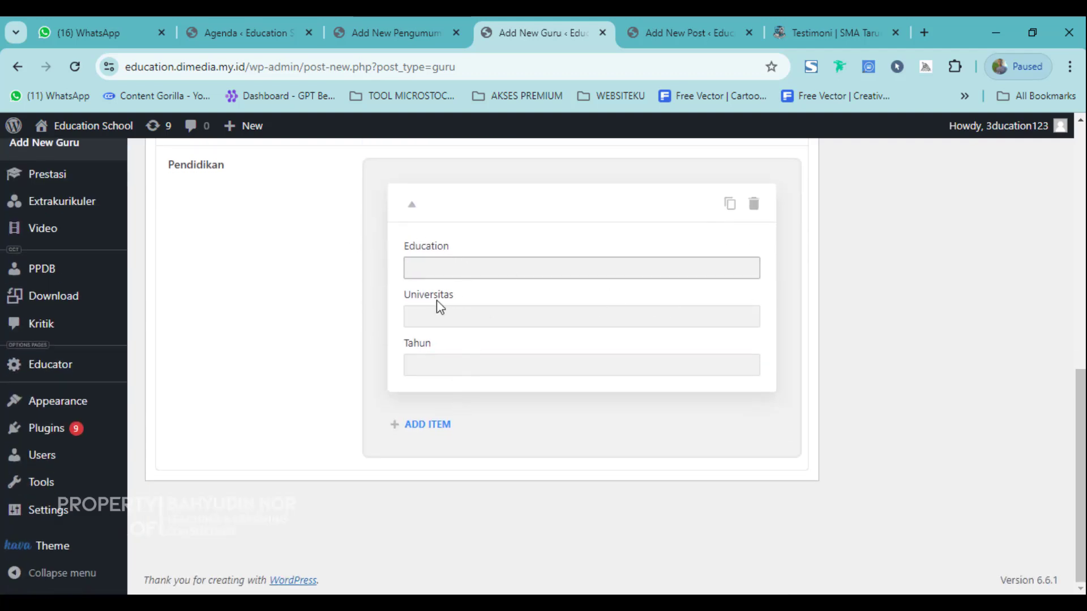
{"action": "type", "text": "S1"}
{"action": "left_click", "coordinate": [468, 320]}
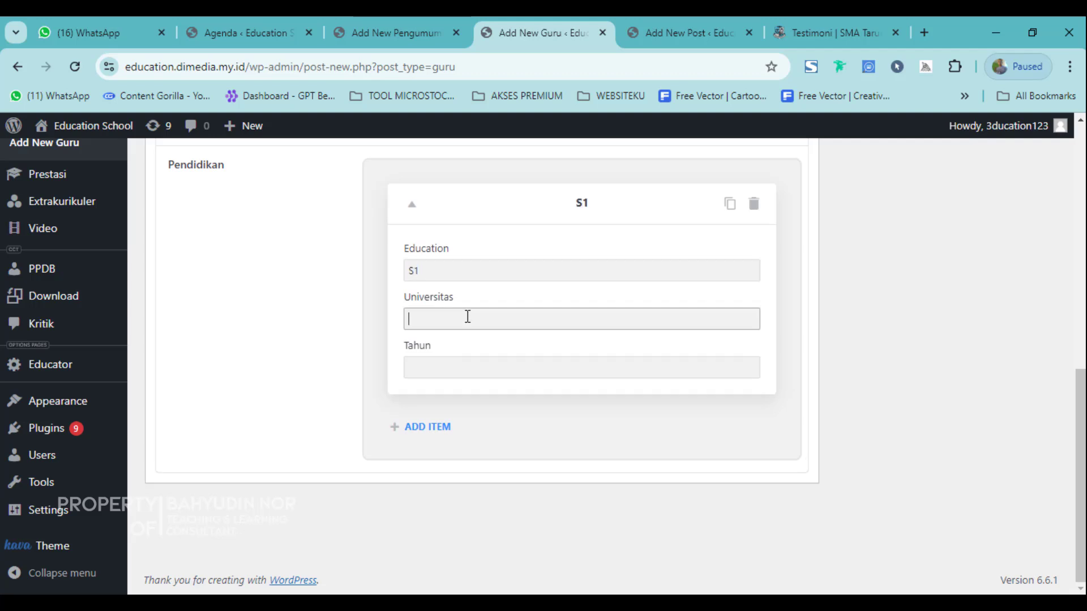
{"action": "type", "text": "STAI"}
{"action": "left_click", "coordinate": [470, 377]}
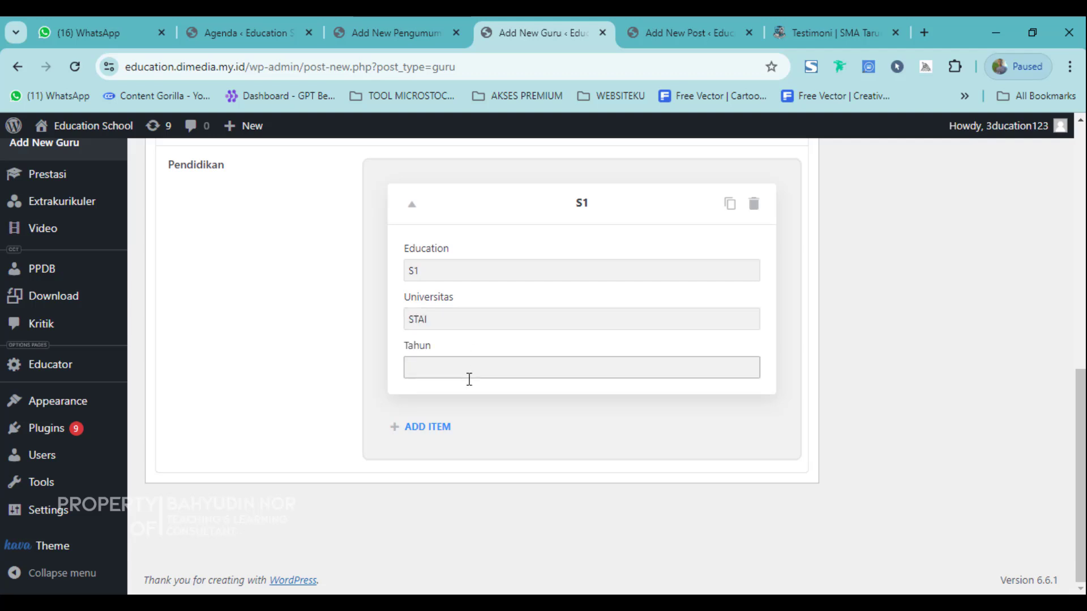
{"action": "type", "text": "202013"}
{"action": "left_click", "coordinate": [471, 540]}
{"action": "scroll", "coordinate": [430, 484], "scroll_direction": "up", "scroll_amount": 3}
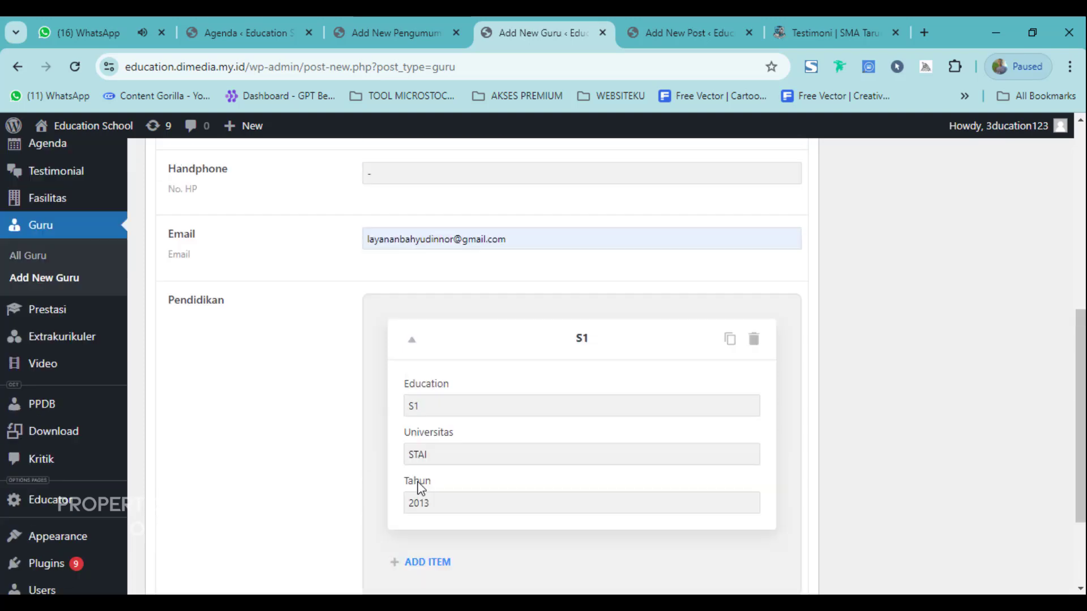
{"action": "scroll", "coordinate": [455, 371], "scroll_direction": "up", "scroll_amount": 8}
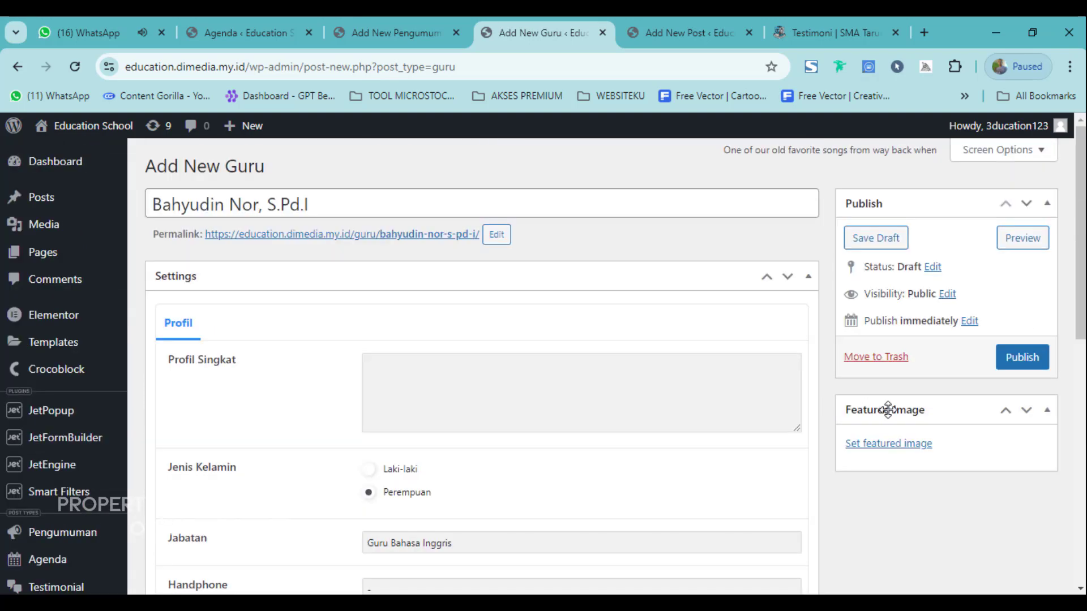
Set belajarmain.webp as the Guru entry's featured image.
{"action": "left_click", "coordinate": [892, 447]}
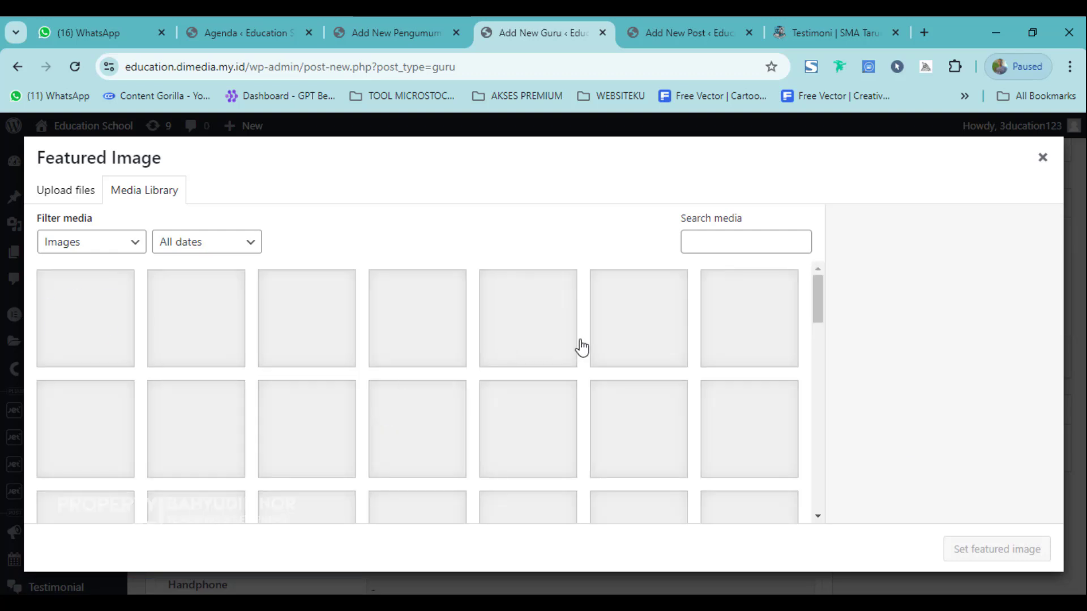
{"action": "left_click", "coordinate": [380, 433]}
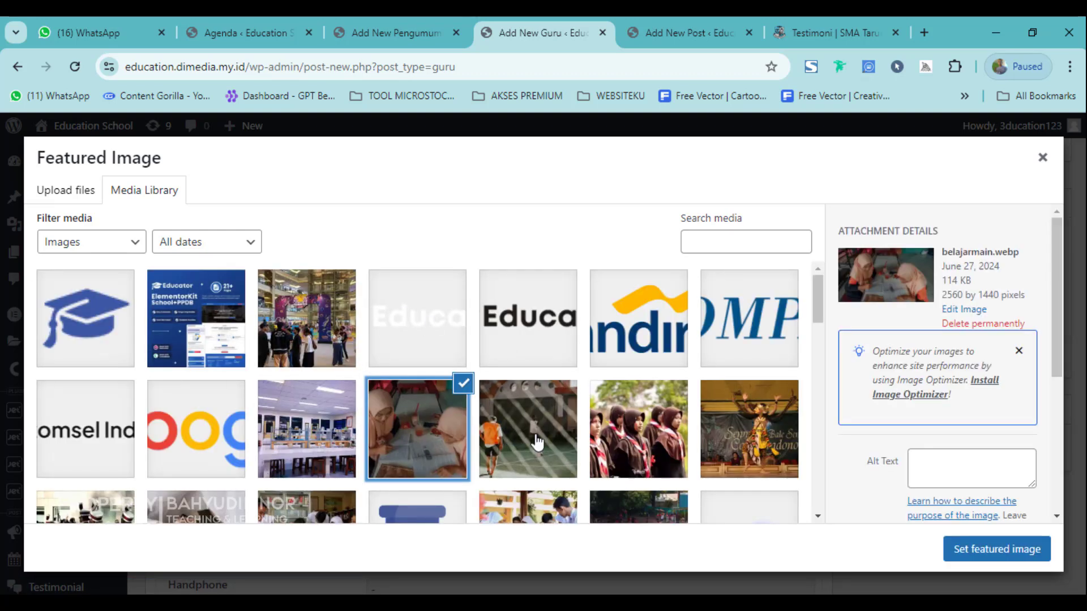
{"action": "left_click", "coordinate": [975, 548]}
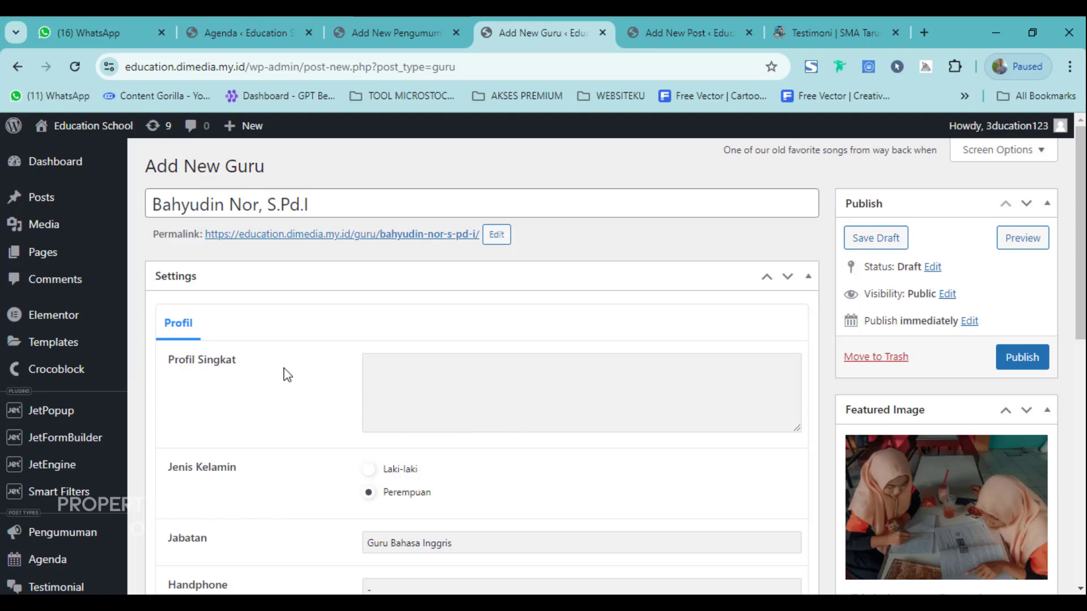
{"action": "scroll", "coordinate": [903, 408], "scroll_direction": "down", "scroll_amount": 2}
{"action": "scroll", "coordinate": [951, 413], "scroll_direction": "up", "scroll_amount": 2}
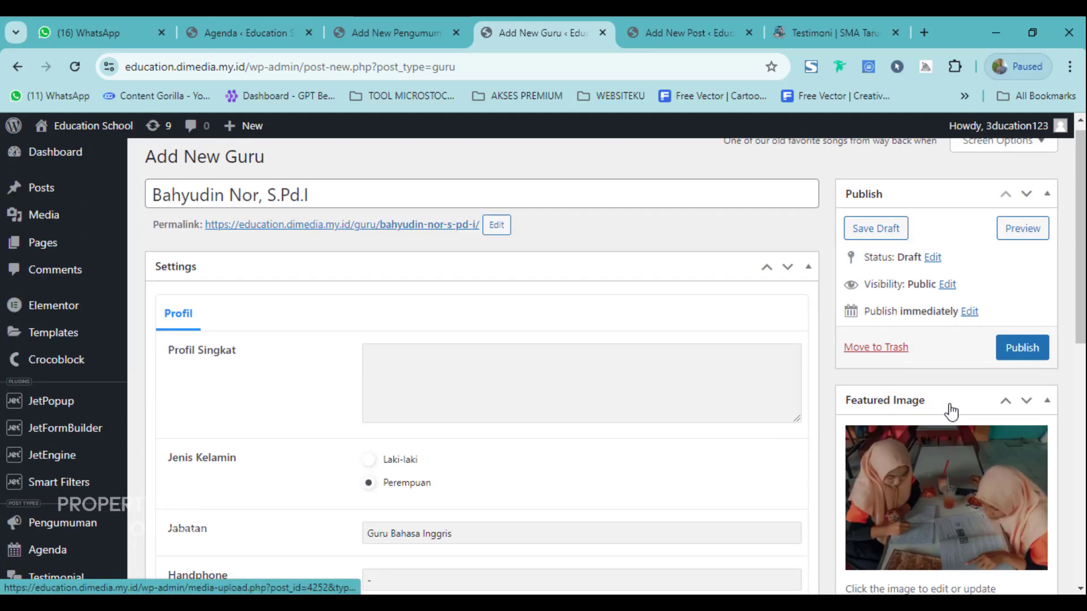
{"action": "scroll", "coordinate": [983, 451], "scroll_direction": "down", "scroll_amount": 5}
{"action": "scroll", "coordinate": [354, 451], "scroll_direction": "down", "scroll_amount": 3}
{"action": "scroll", "coordinate": [561, 424], "scroll_direction": "up", "scroll_amount": 8}
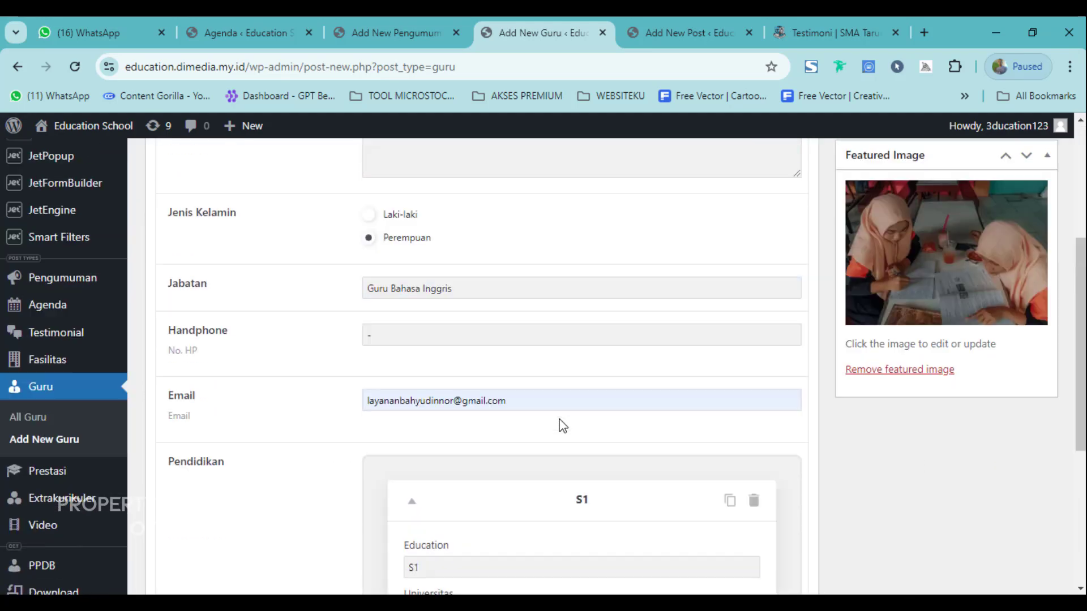
{"action": "scroll", "coordinate": [454, 436], "scroll_direction": "down", "scroll_amount": 10}
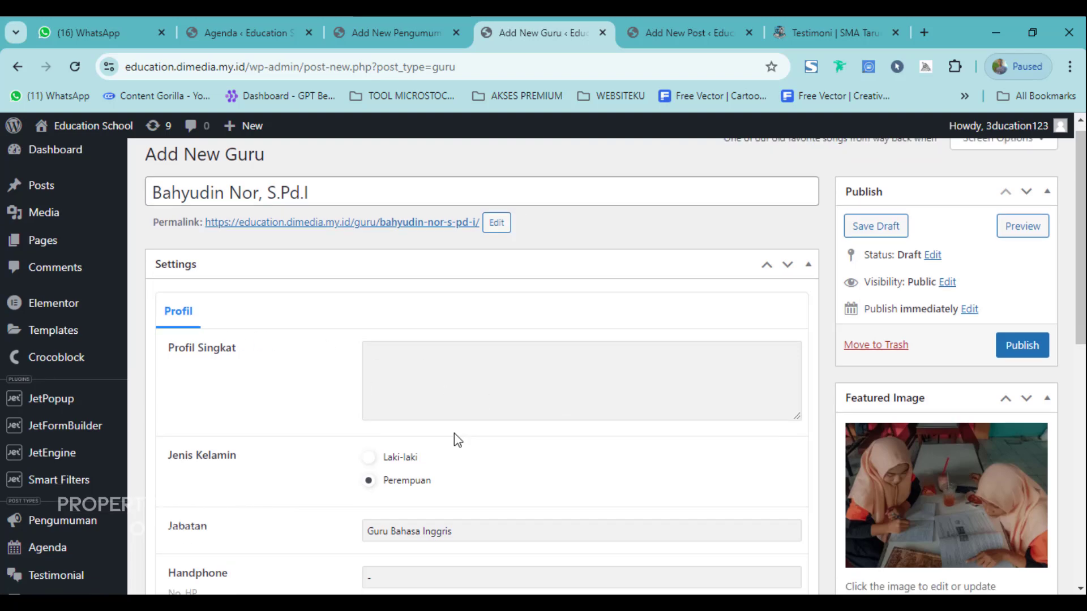
{"action": "scroll", "coordinate": [454, 440], "scroll_direction": "up", "scroll_amount": 7}
{"action": "scroll", "coordinate": [485, 434], "scroll_direction": "up", "scroll_amount": 3}
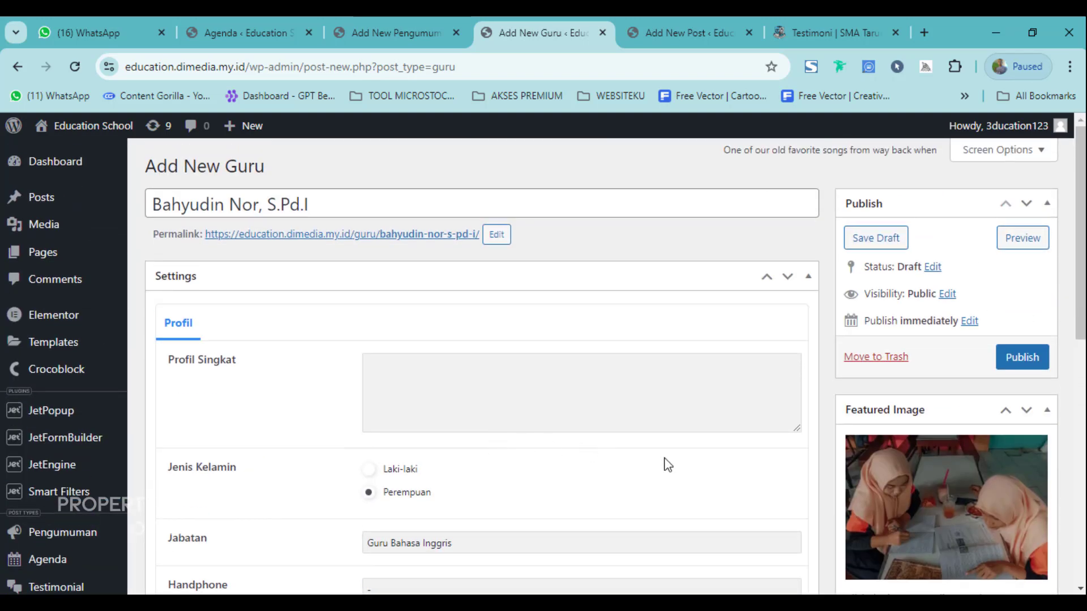
Publish the new Guru entry.
{"action": "left_click", "coordinate": [1030, 361]}
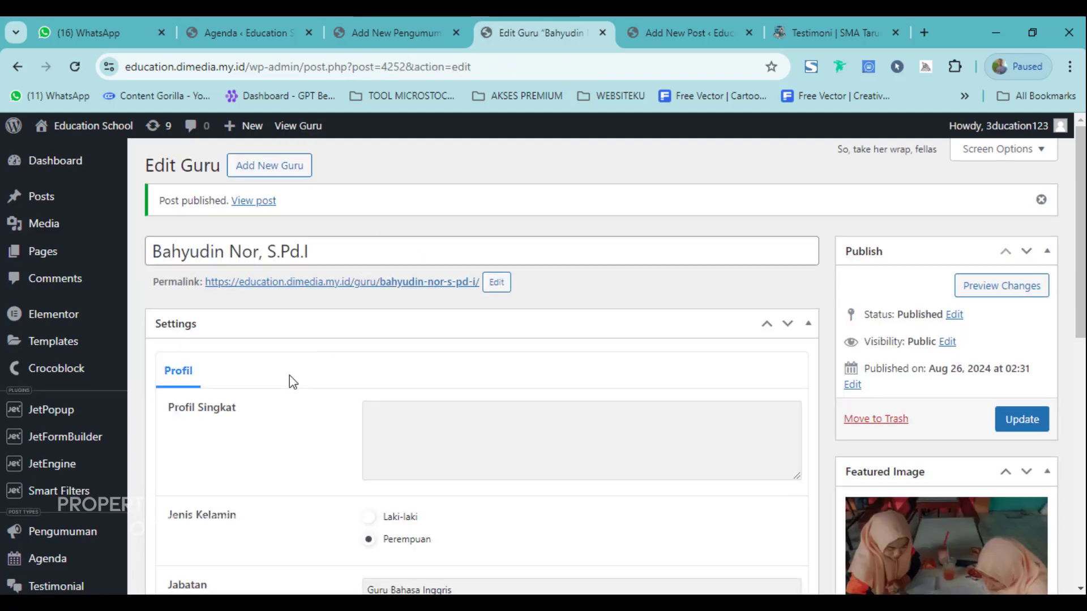
{"action": "scroll", "coordinate": [289, 379], "scroll_direction": "down", "scroll_amount": 5}
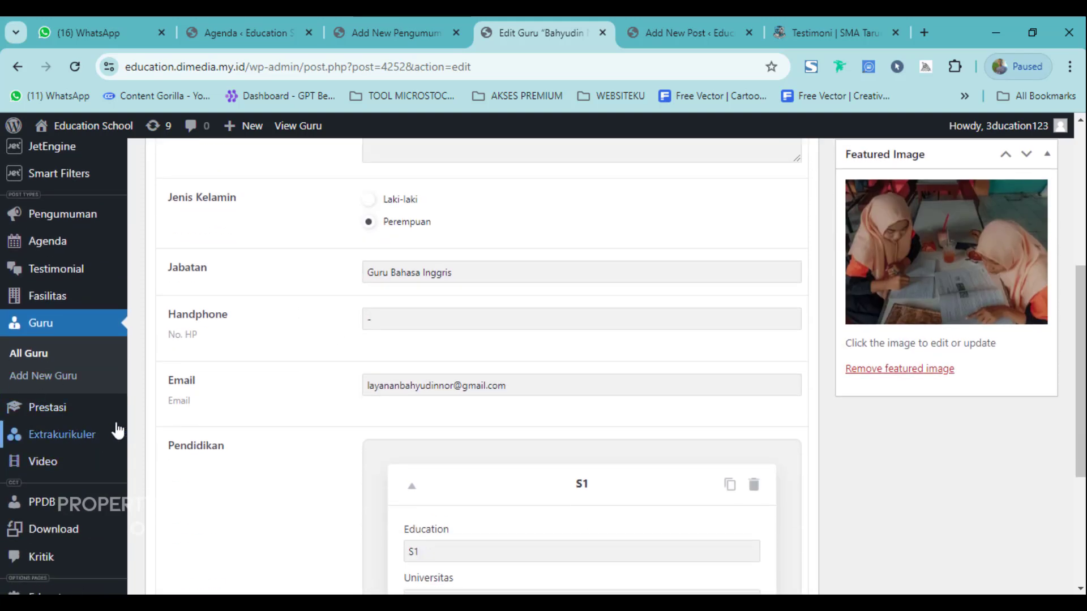
{"action": "mouse_move", "coordinate": [59, 420]}
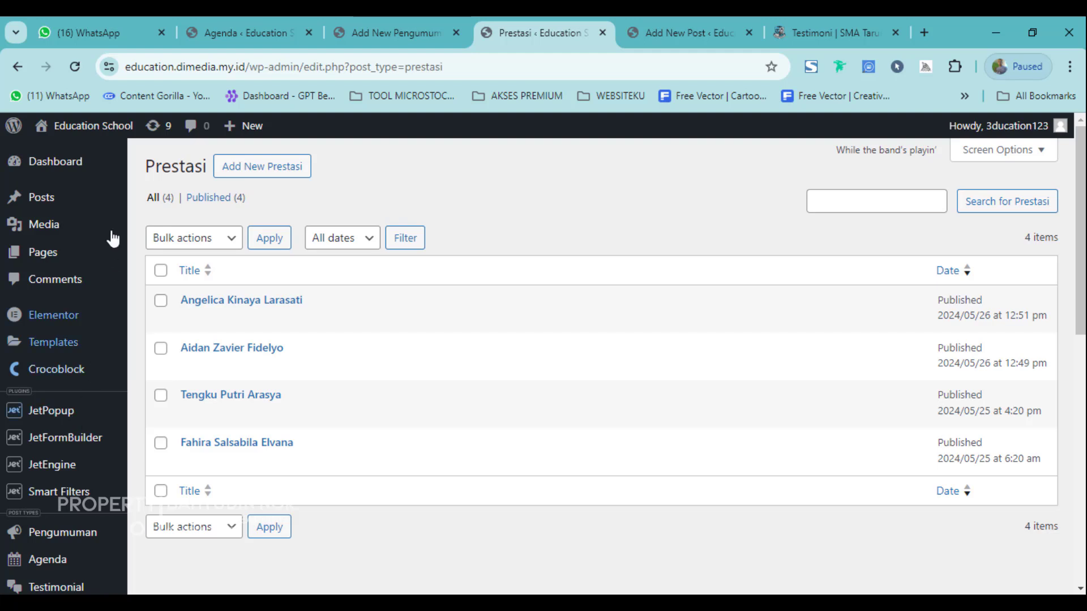
{"action": "left_click", "coordinate": [261, 167]}
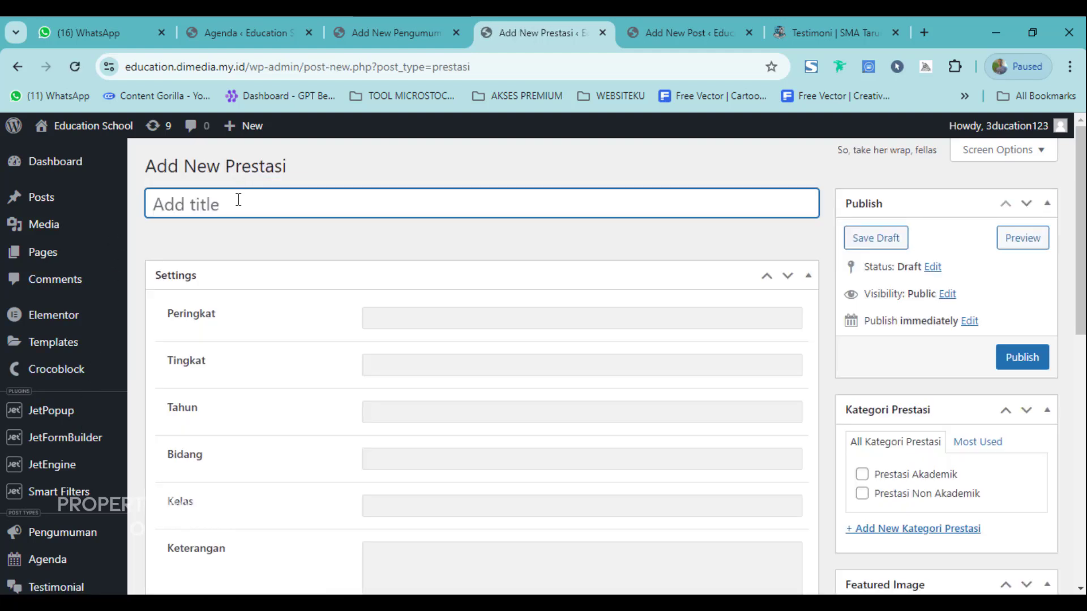
{"action": "type", "text": "Juara Na"}
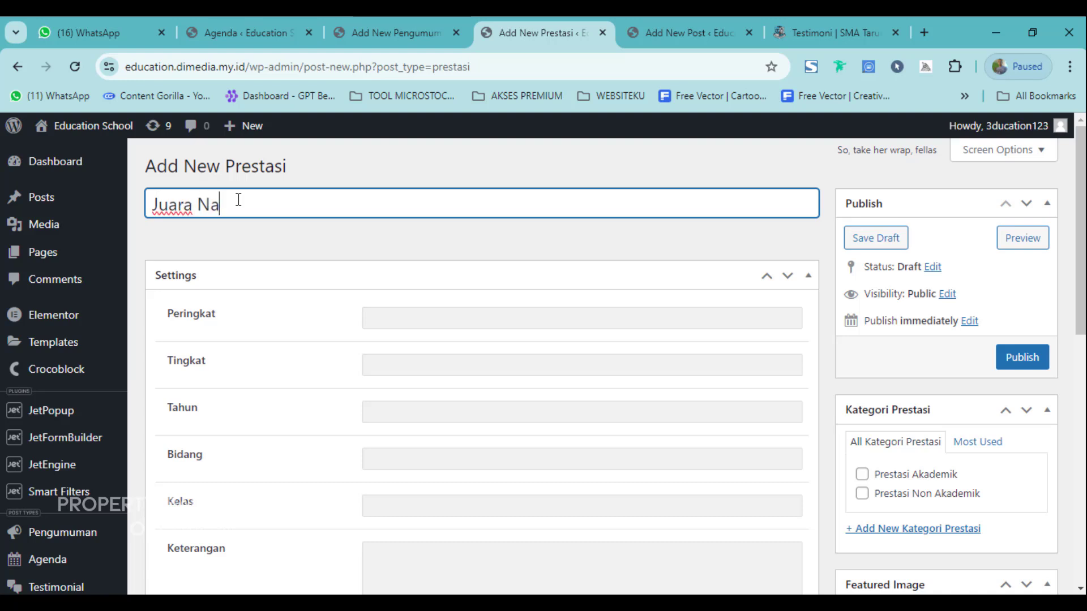
{"action": "type", "text": "sional ANBK"}
{"action": "left_click", "coordinate": [408, 318]}
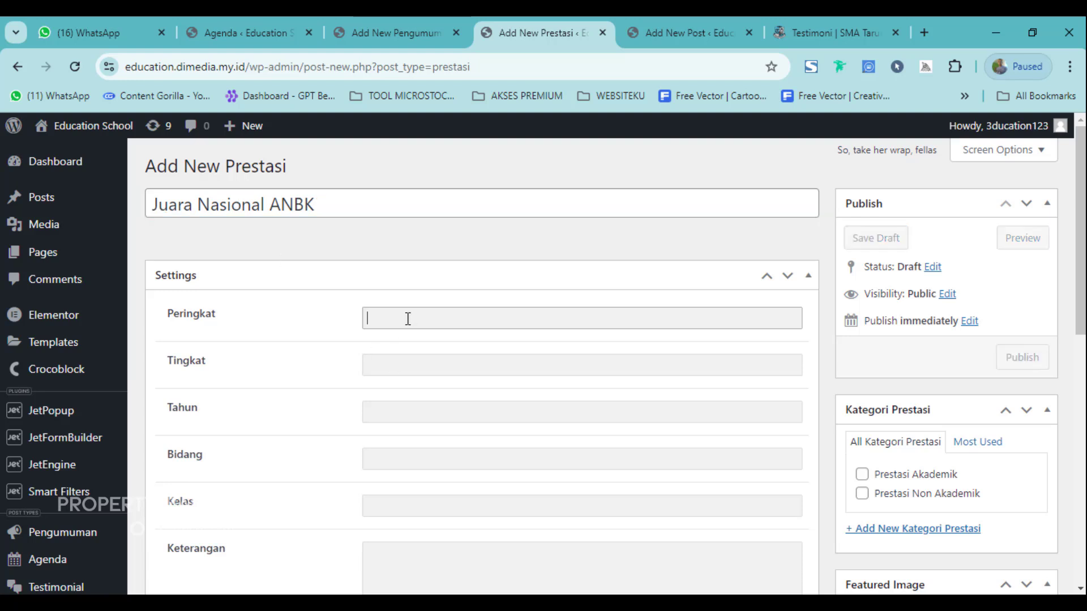
{"action": "left_click", "coordinate": [407, 358]}
{"action": "scroll", "coordinate": [406, 362], "scroll_direction": "down", "scroll_amount": 2}
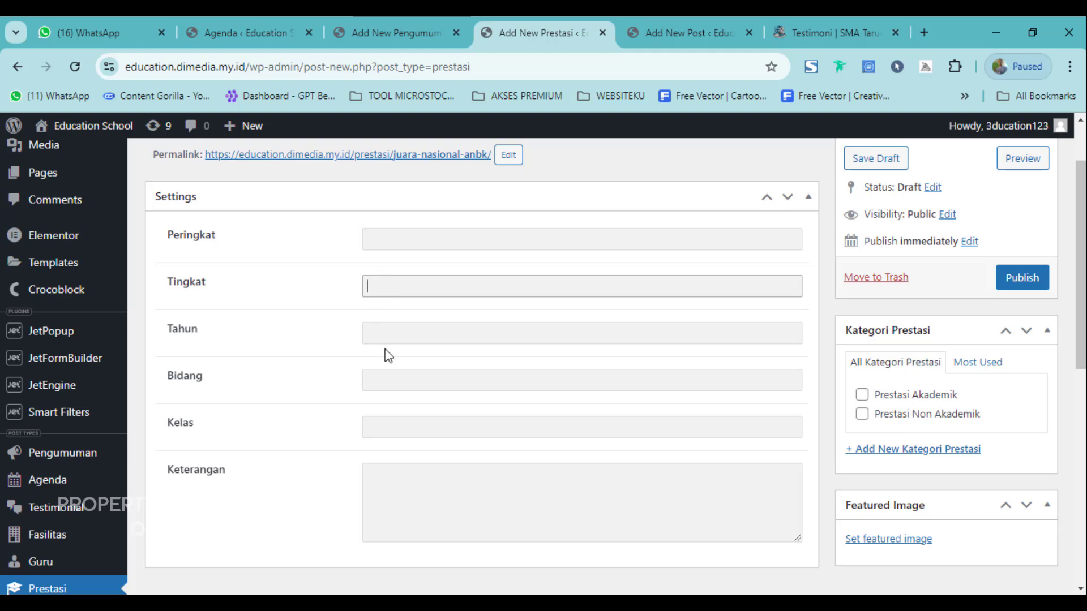
{"action": "left_click", "coordinate": [422, 335]}
{"action": "left_click", "coordinate": [396, 387]}
{"action": "scroll", "coordinate": [396, 396], "scroll_direction": "down", "scroll_amount": 2}
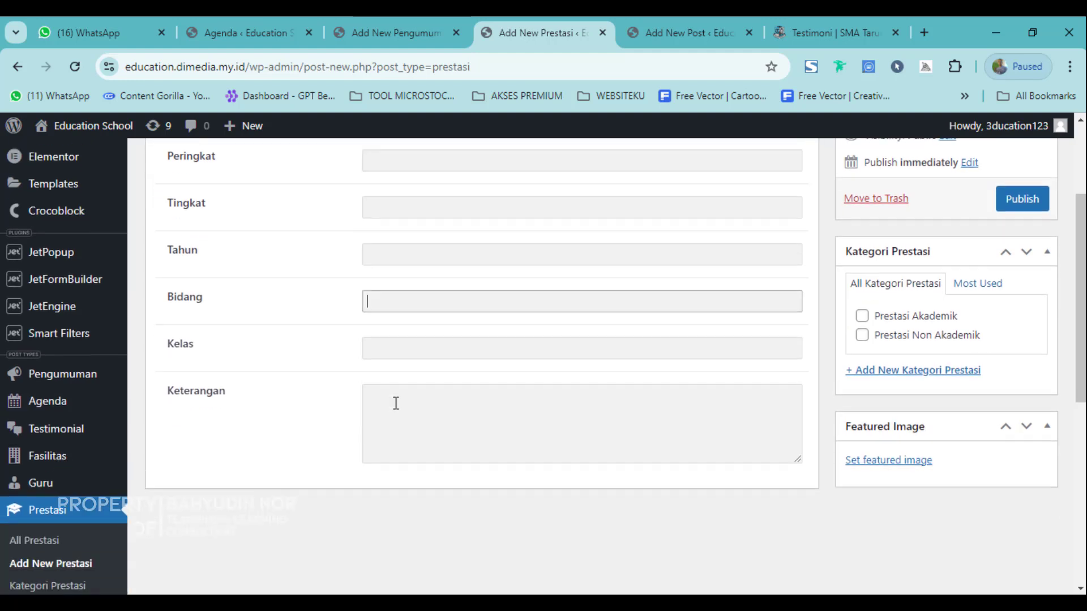
{"action": "left_click", "coordinate": [389, 359]}
{"action": "scroll", "coordinate": [390, 358], "scroll_direction": "down", "scroll_amount": 2}
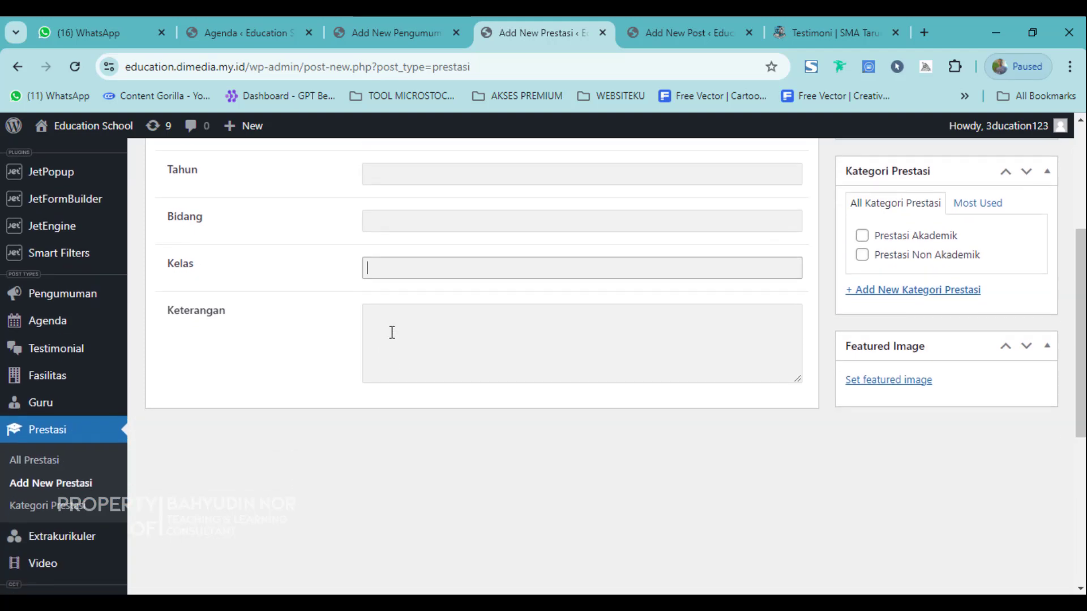
{"action": "left_click", "coordinate": [410, 349]}
{"action": "scroll", "coordinate": [409, 403], "scroll_direction": "down", "scroll_amount": 6}
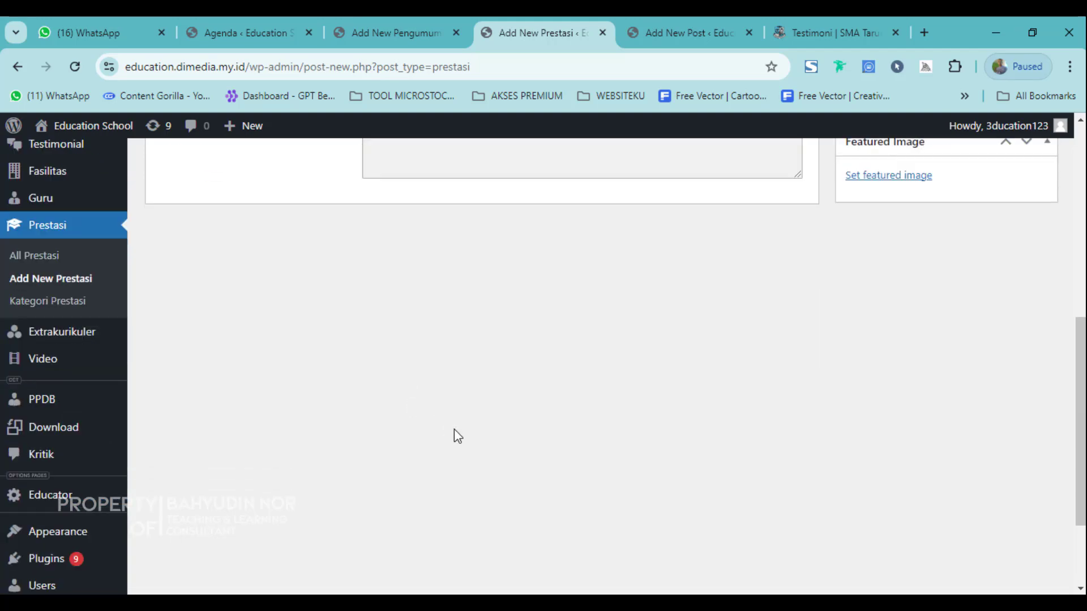
{"action": "scroll", "coordinate": [922, 498], "scroll_direction": "up", "scroll_amount": 8}
{"action": "scroll", "coordinate": [961, 479], "scroll_direction": "up", "scroll_amount": 1}
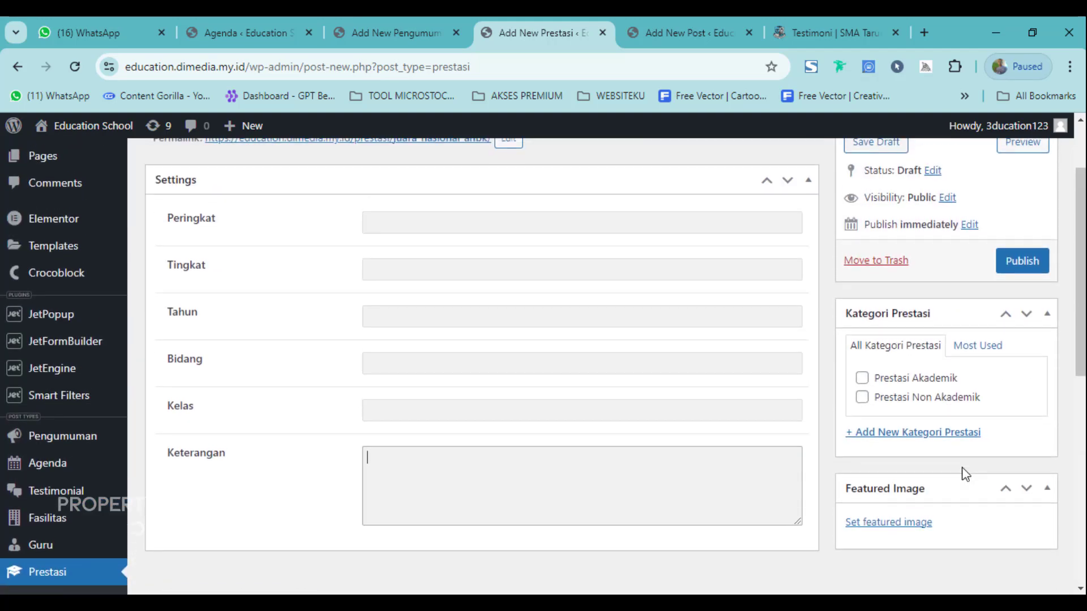
{"action": "left_click", "coordinate": [866, 384]}
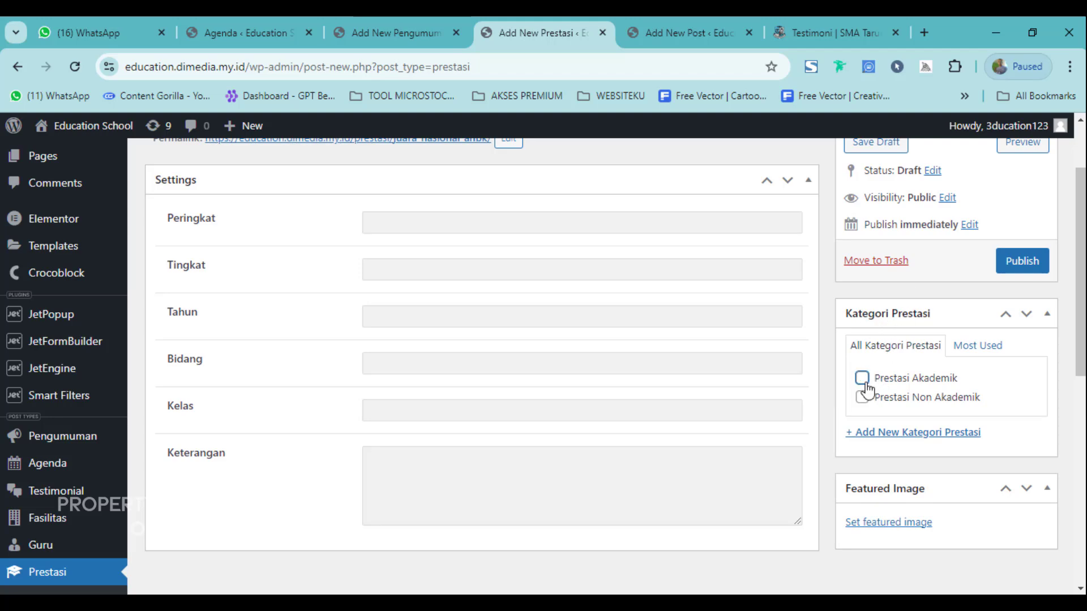
{"action": "left_click", "coordinate": [866, 387]}
{"action": "scroll", "coordinate": [898, 488], "scroll_direction": "down", "scroll_amount": 3}
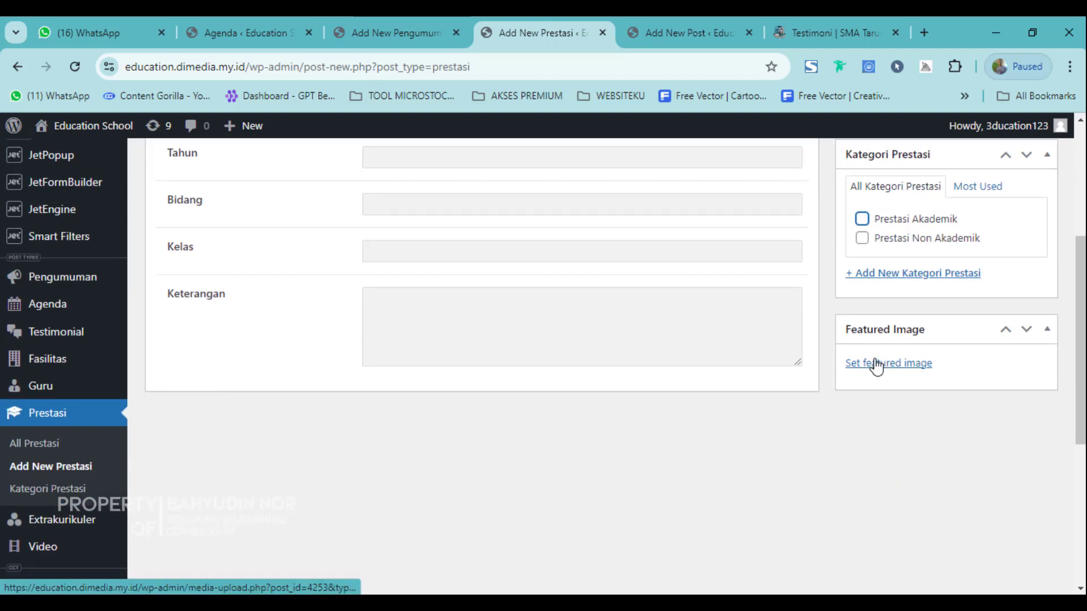
Dismiss the featured image picker and head to Extrakurikuler, triggering the 'Leave site?' warning.
{"action": "left_click", "coordinate": [877, 364]}
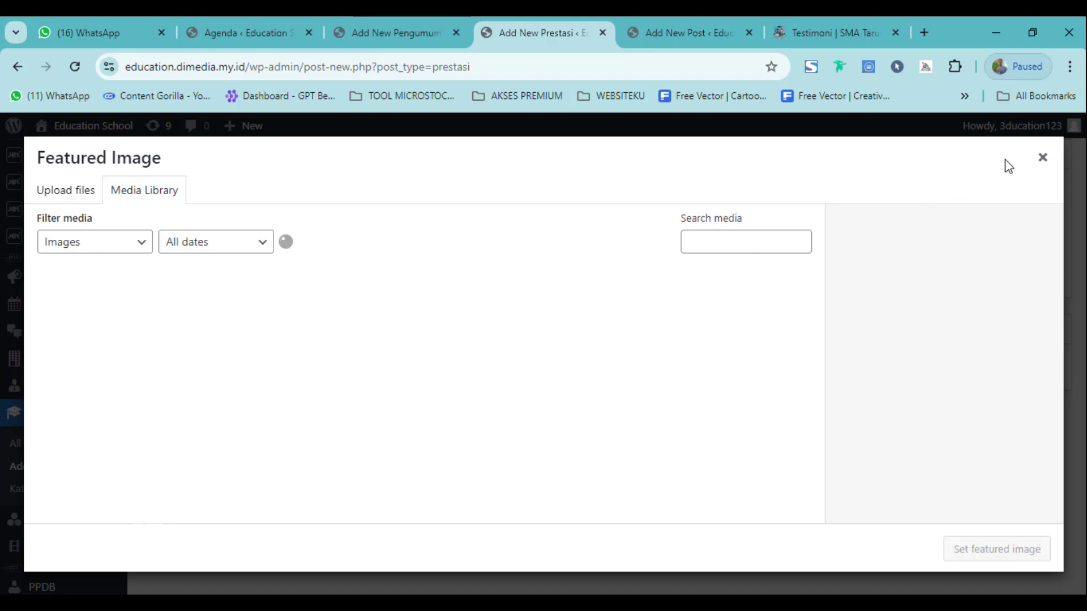
{"action": "left_click", "coordinate": [1044, 160]}
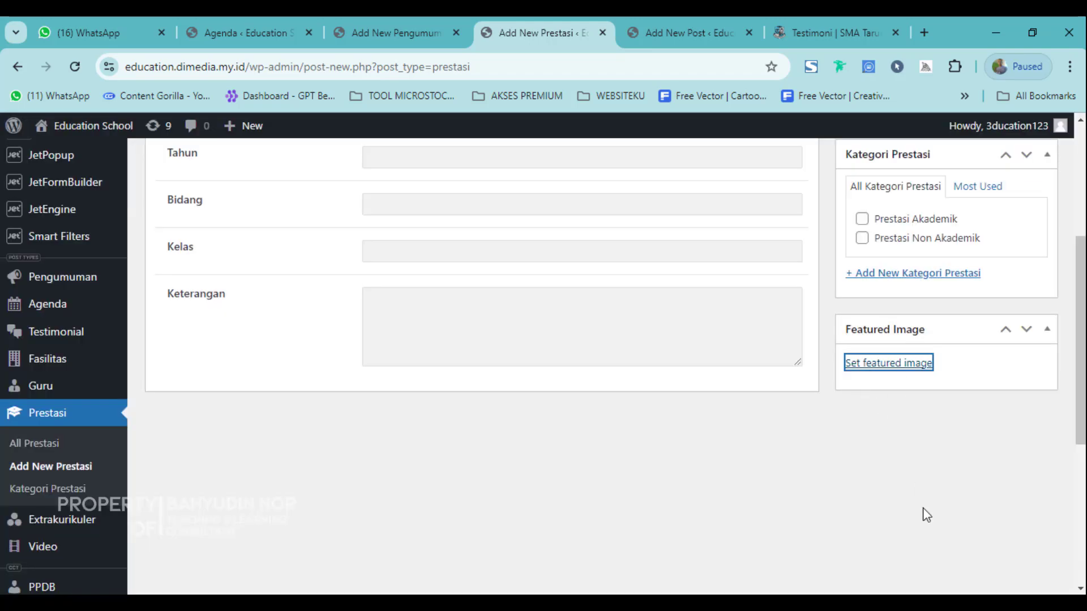
{"action": "scroll", "coordinate": [928, 507], "scroll_direction": "up", "scroll_amount": 4}
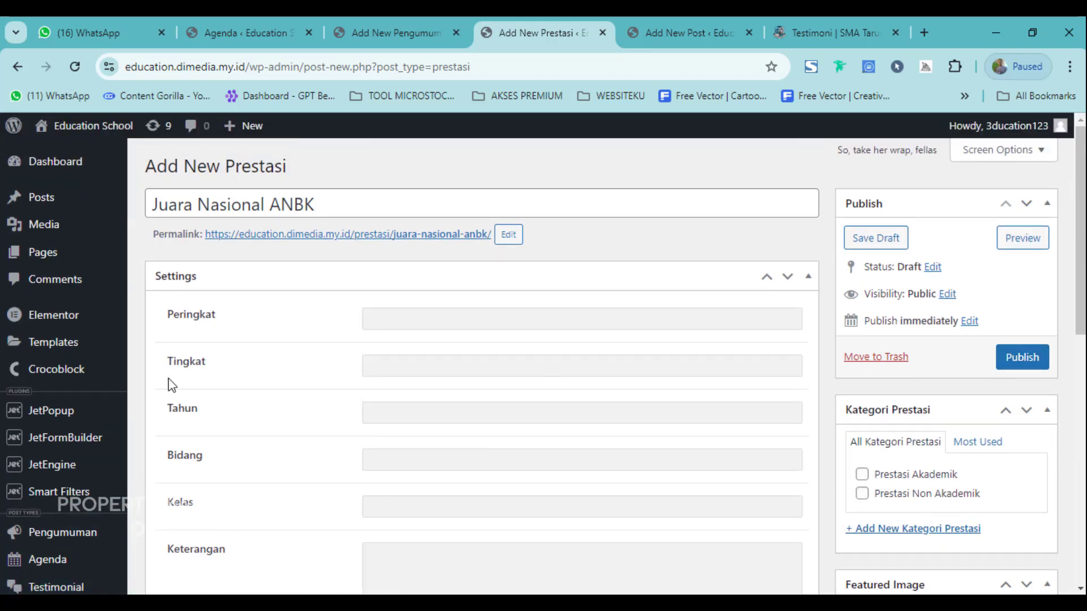
{"action": "scroll", "coordinate": [100, 400], "scroll_direction": "down", "scroll_amount": 10}
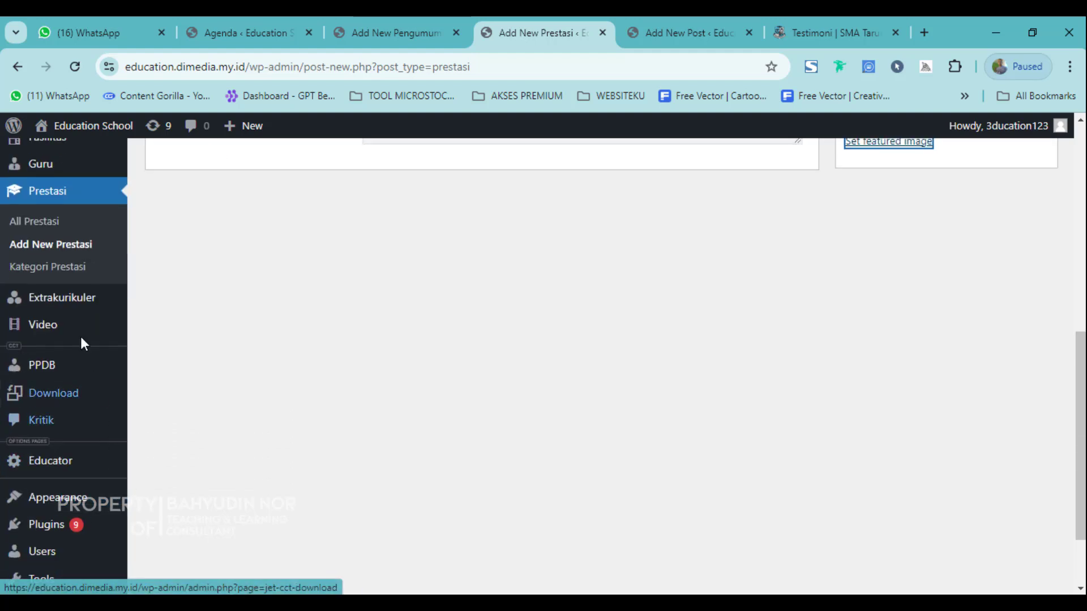
{"action": "mouse_move", "coordinate": [66, 310]}
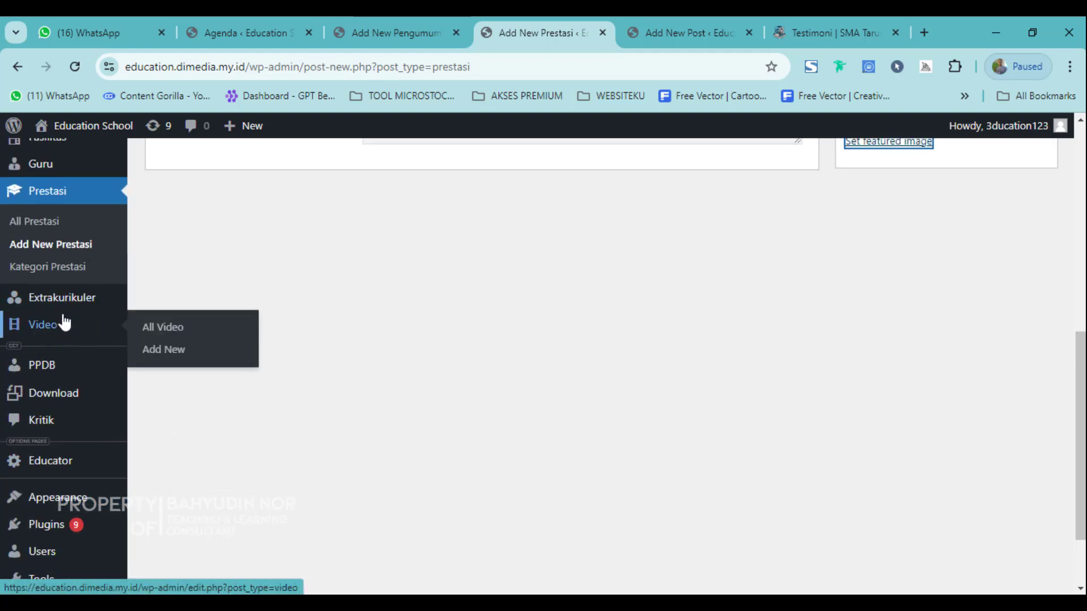
{"action": "left_click", "coordinate": [66, 310]}
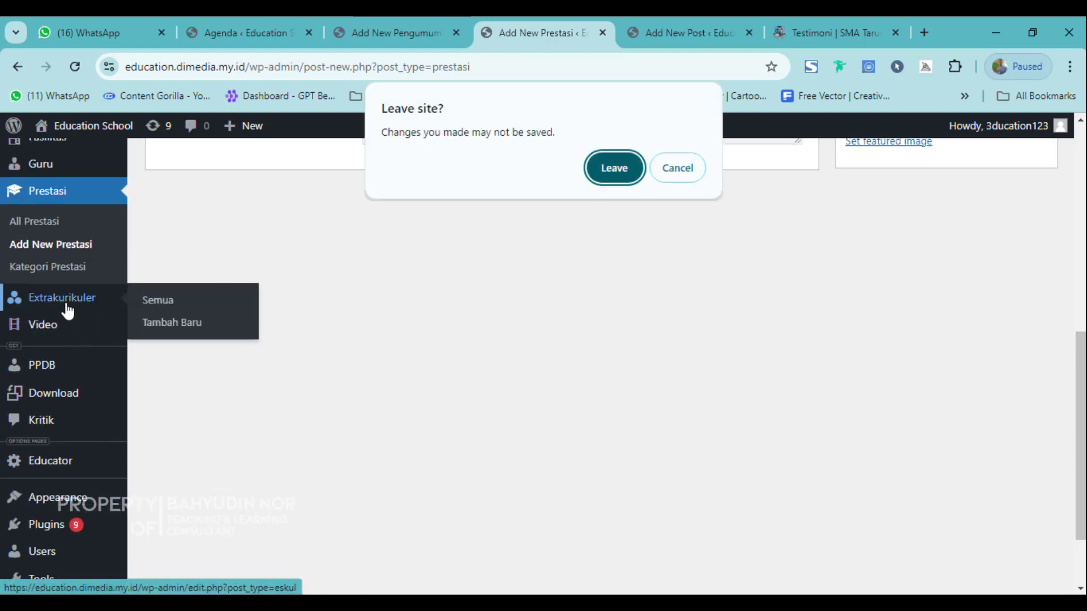
Leave the achievement form and start a new Extrakurikuler draft titled 'Volly Ball'.
{"action": "left_click", "coordinate": [614, 168]}
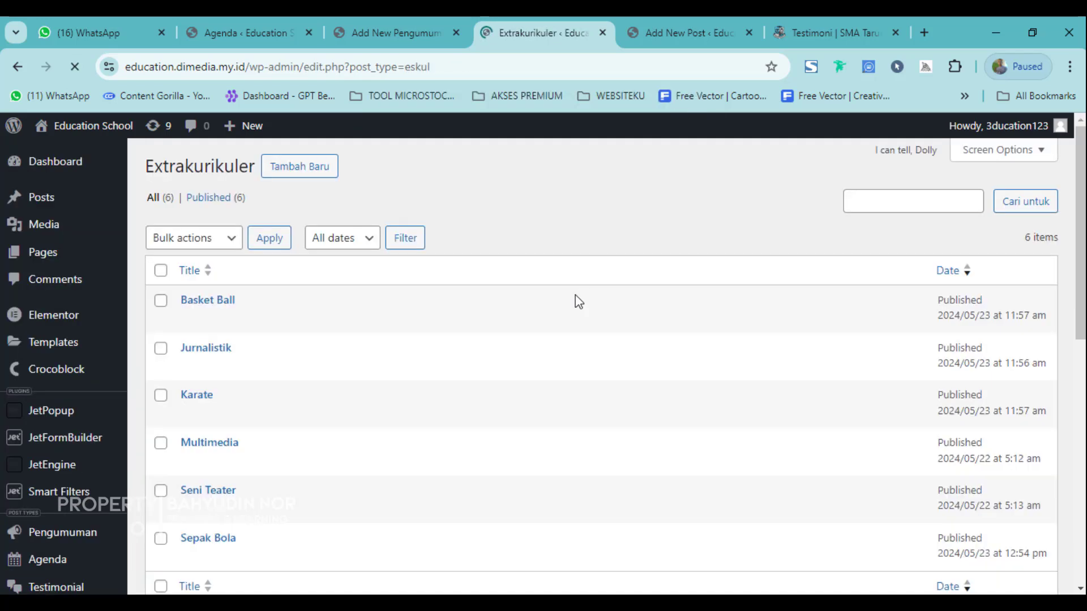
{"action": "left_click", "coordinate": [291, 170]}
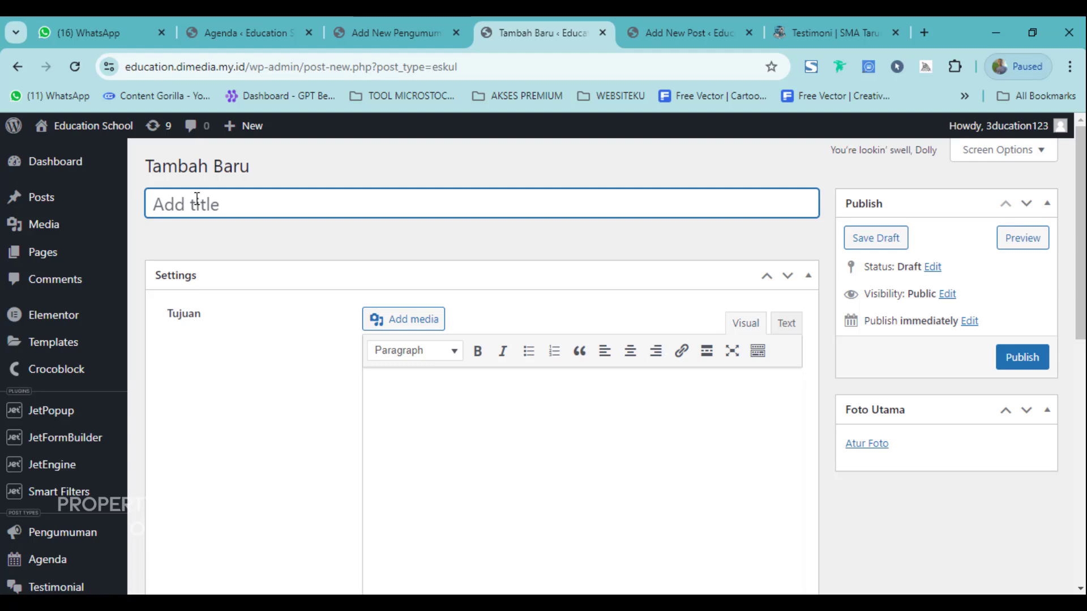
{"action": "type", "text": "Volly Ball"}
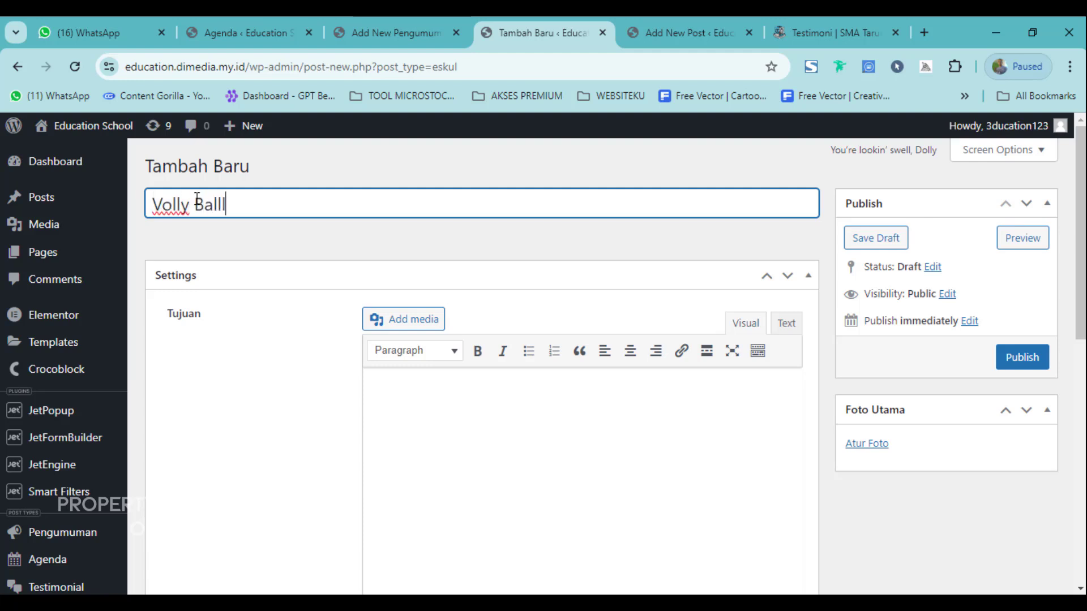
{"action": "left_click", "coordinate": [472, 426]}
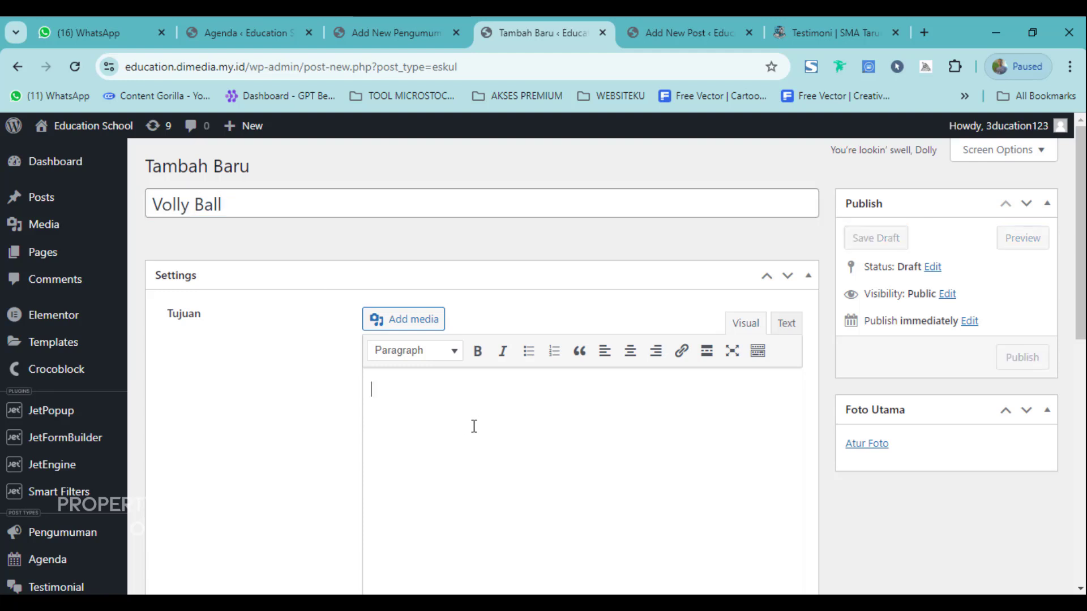
{"action": "scroll", "coordinate": [364, 371], "scroll_direction": "down", "scroll_amount": 1}
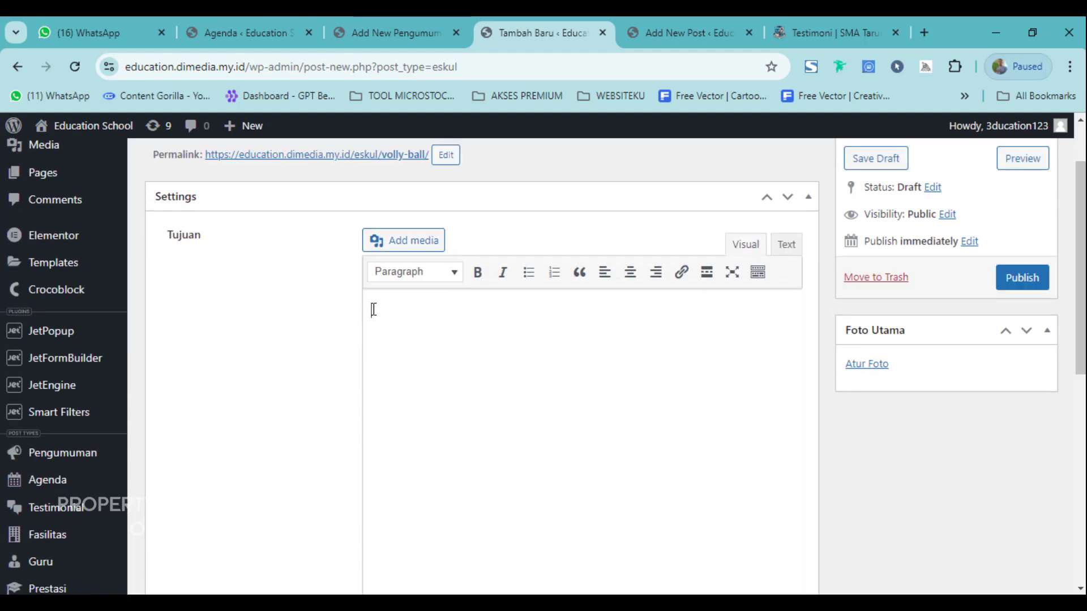
{"action": "scroll", "coordinate": [528, 503], "scroll_direction": "down", "scroll_amount": 10}
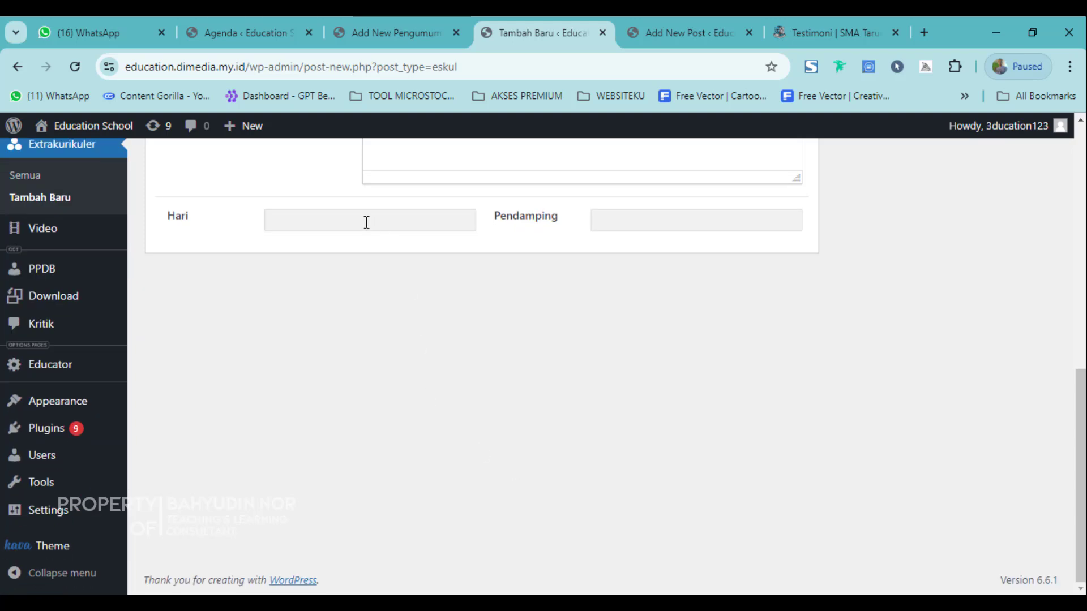
Visit the Hari and Pendamping fields, dismiss the Foto Utama picker, and head to Video.
{"action": "left_click", "coordinate": [334, 215]}
{"action": "left_click", "coordinate": [658, 228]}
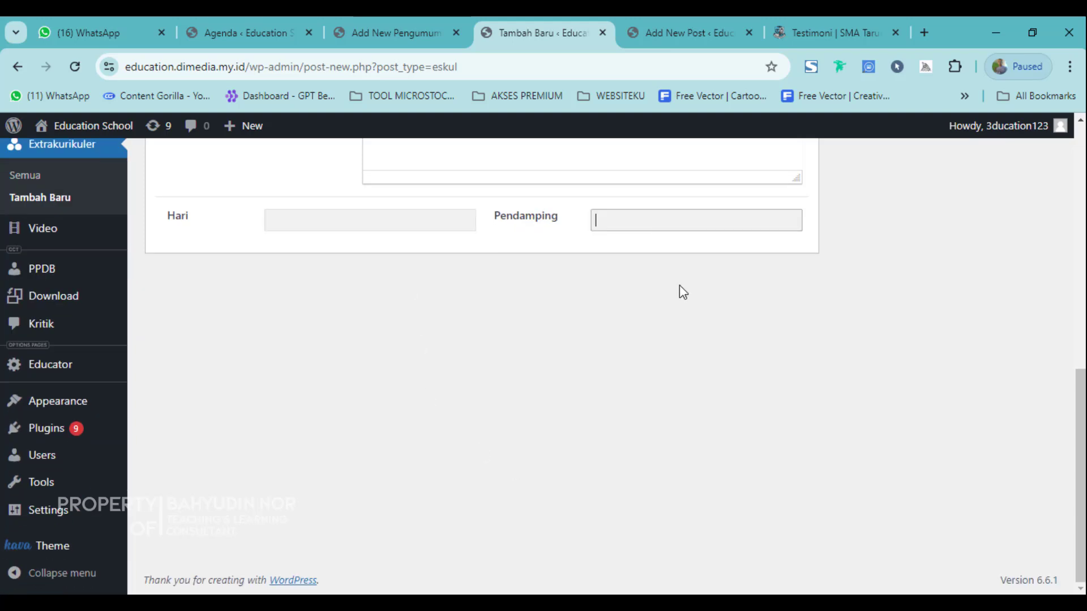
{"action": "scroll", "coordinate": [399, 341], "scroll_direction": "up", "scroll_amount": 4}
{"action": "scroll", "coordinate": [313, 466], "scroll_direction": "up", "scroll_amount": 5}
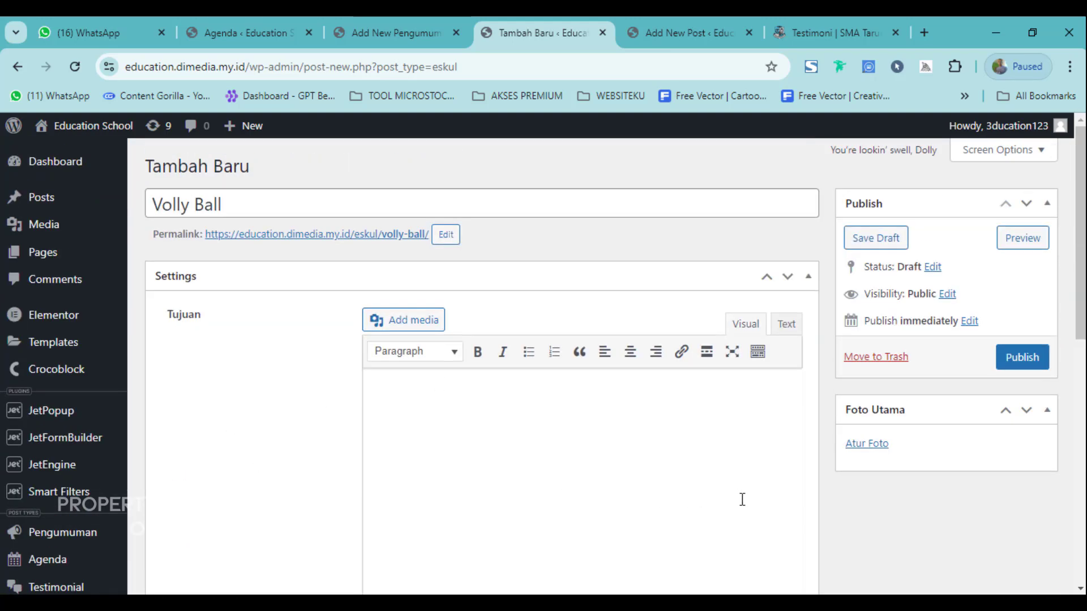
{"action": "left_click", "coordinate": [866, 445]}
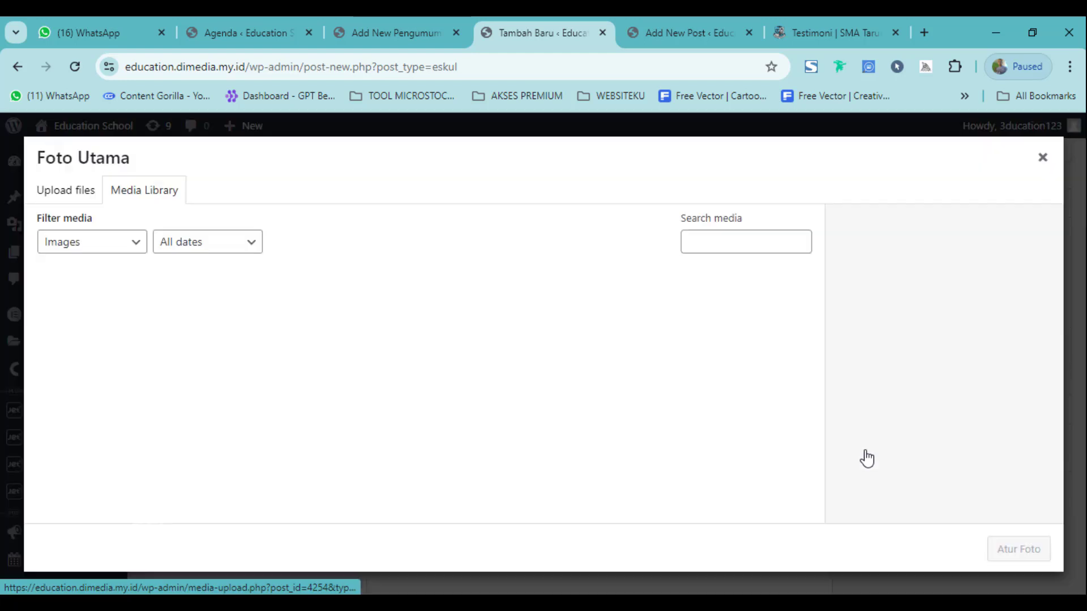
{"action": "left_click", "coordinate": [1043, 158]}
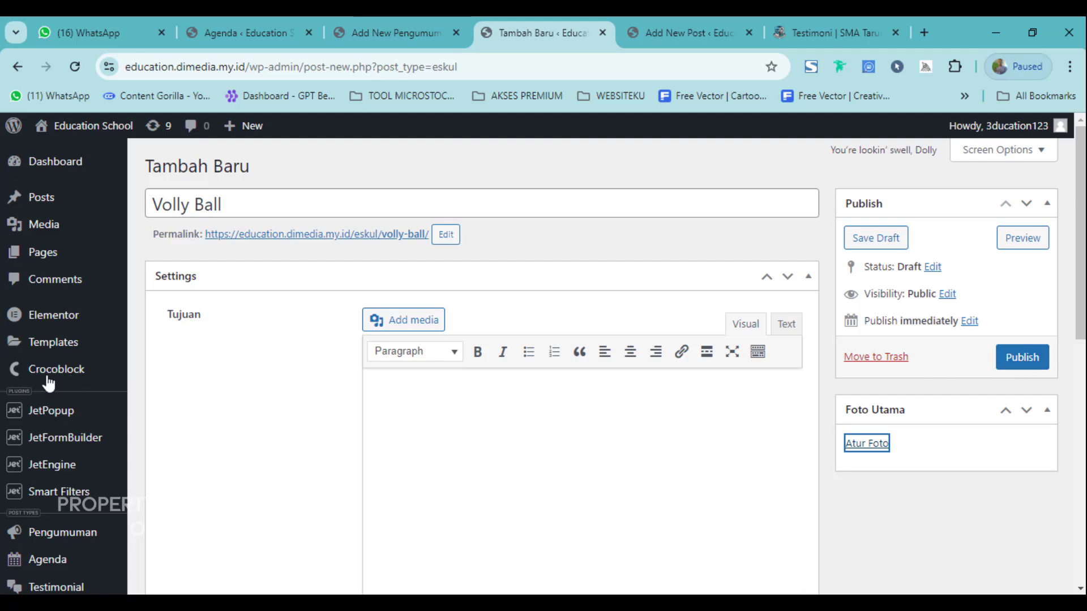
{"action": "scroll", "coordinate": [49, 374], "scroll_direction": "down", "scroll_amount": 7}
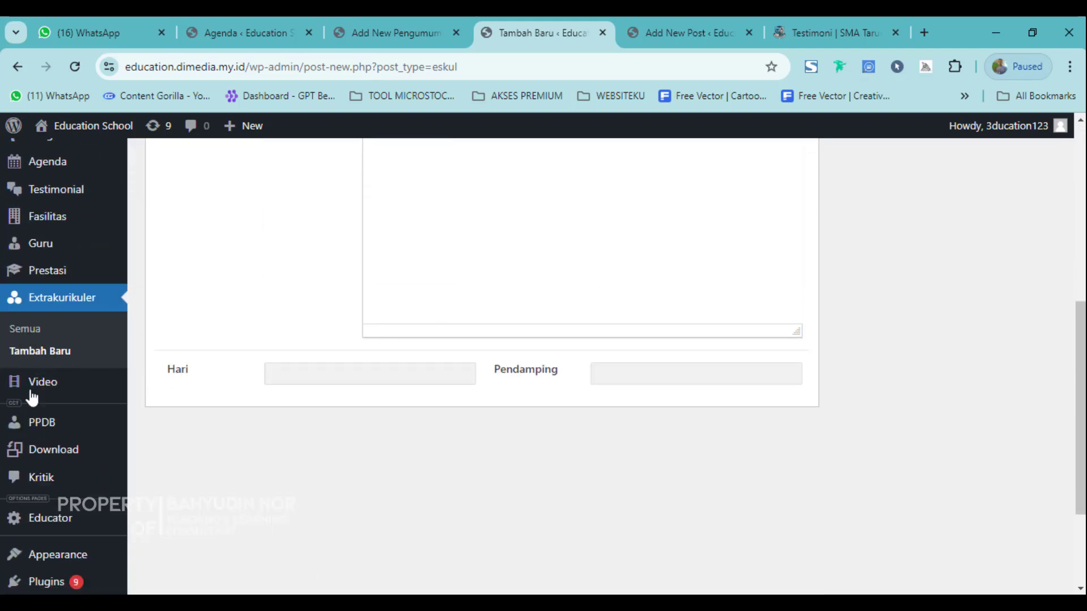
{"action": "left_click", "coordinate": [25, 392]}
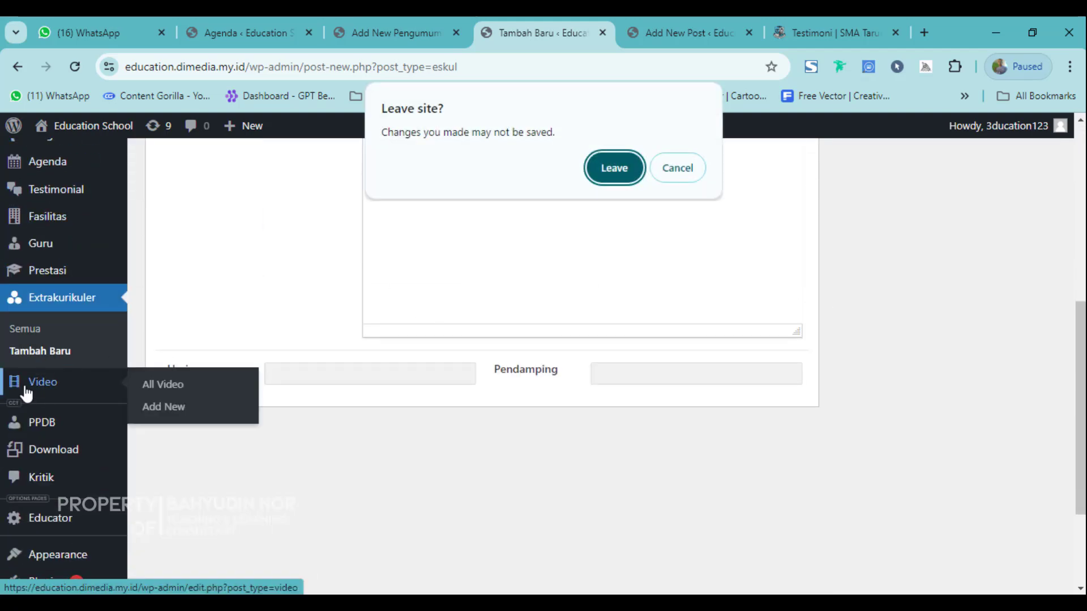
Abandon the Volly Ball draft and review the SMA Taruna Bakti testimonial page.
{"action": "left_click", "coordinate": [614, 167]}
{"action": "left_click", "coordinate": [627, 194]}
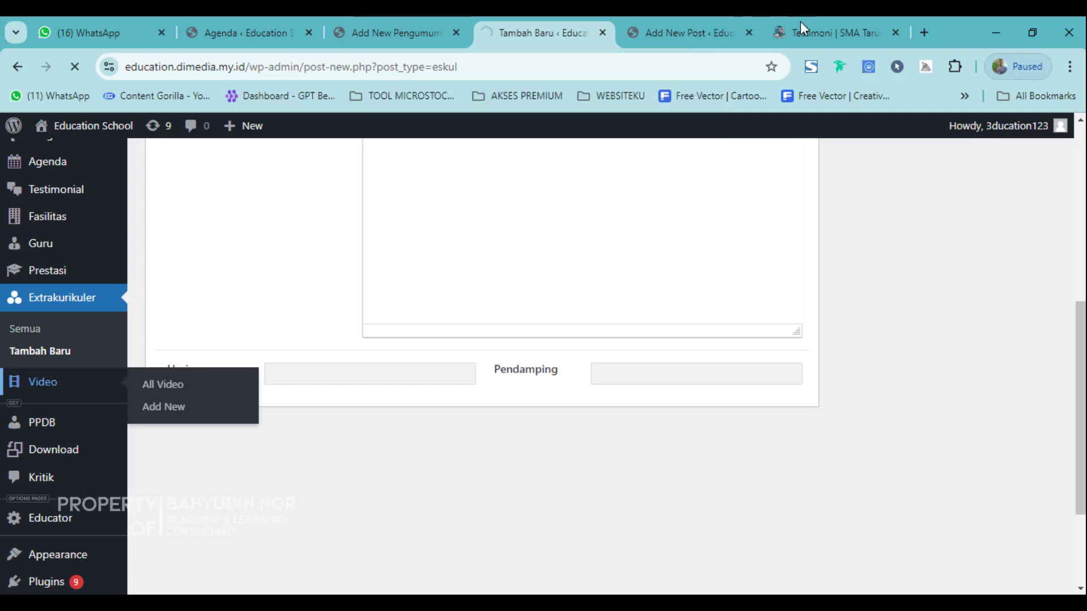
{"action": "left_click", "coordinate": [800, 23]}
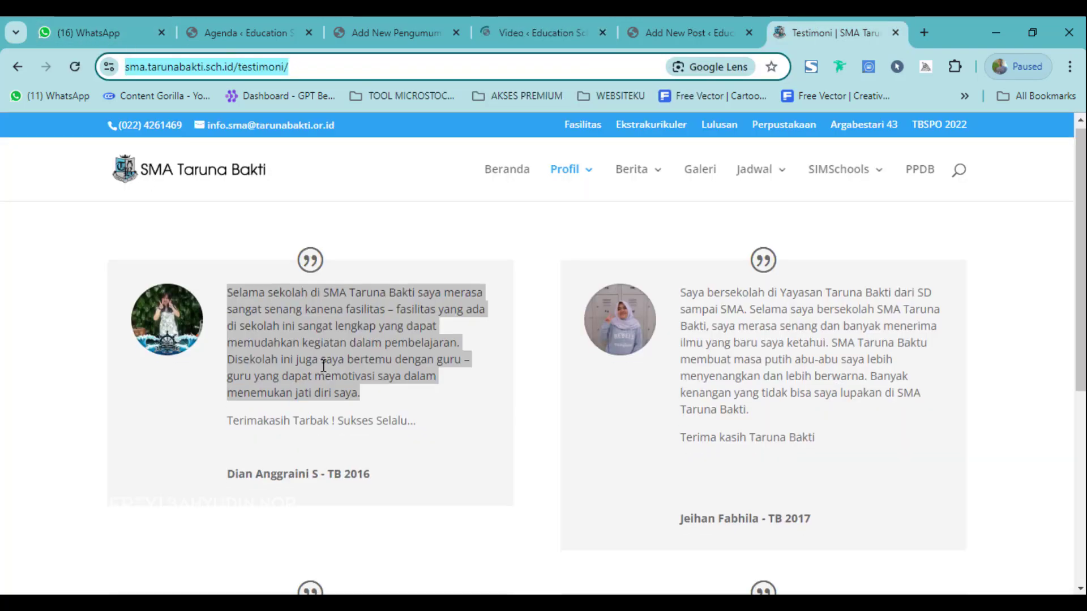
{"action": "scroll", "coordinate": [324, 372], "scroll_direction": "down", "scroll_amount": 10}
{"action": "left_click", "coordinate": [15, 70]}
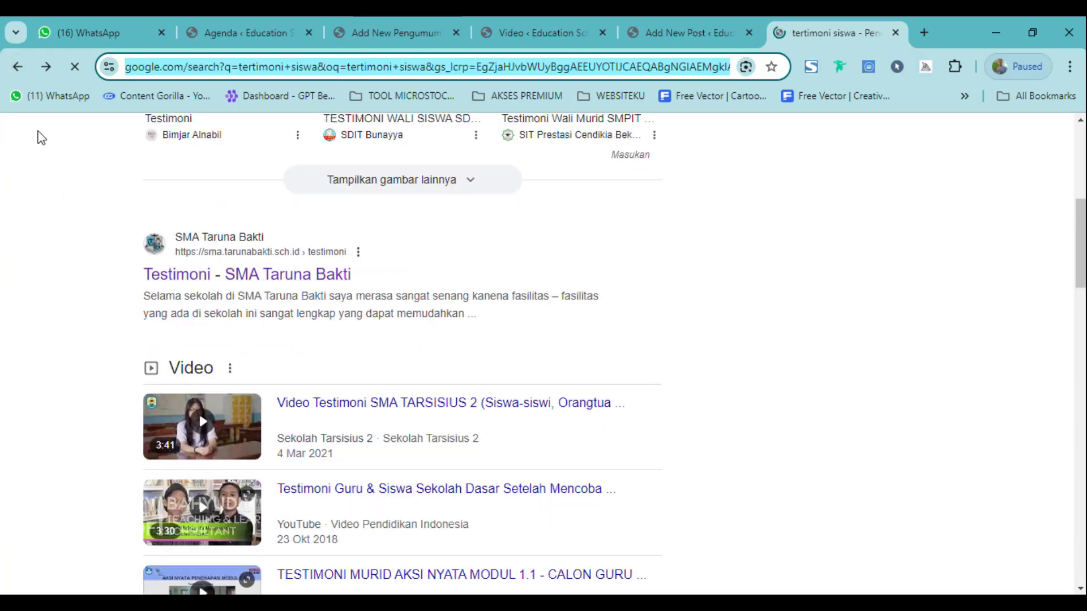
Load the Education School homepage at education.dimedia.my.id in the published post's tab.
{"action": "left_click", "coordinate": [705, 22]}
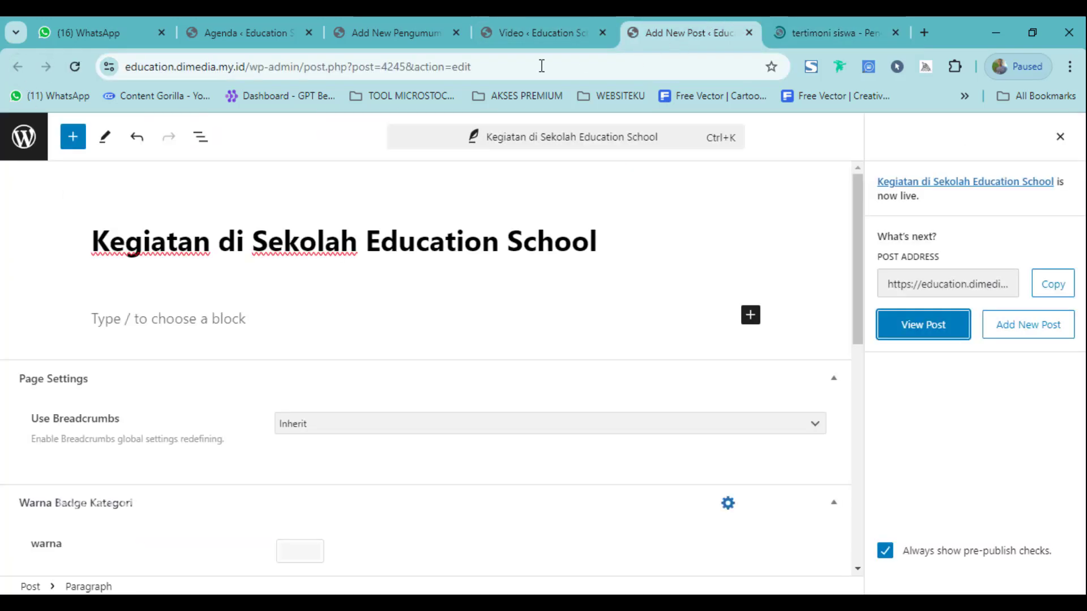
{"action": "left_click", "coordinate": [505, 28]}
{"action": "key", "text": "ctrl+Tab"}
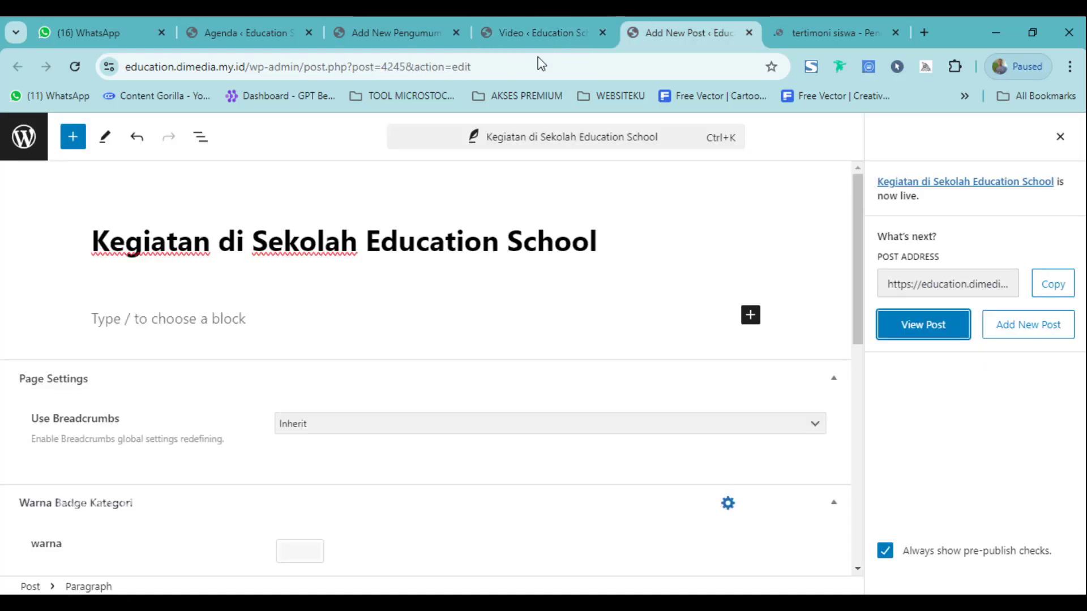
{"action": "left_click", "coordinate": [504, 64]}
{"action": "type", "text": "ed"}
{"action": "key", "text": "Return"}
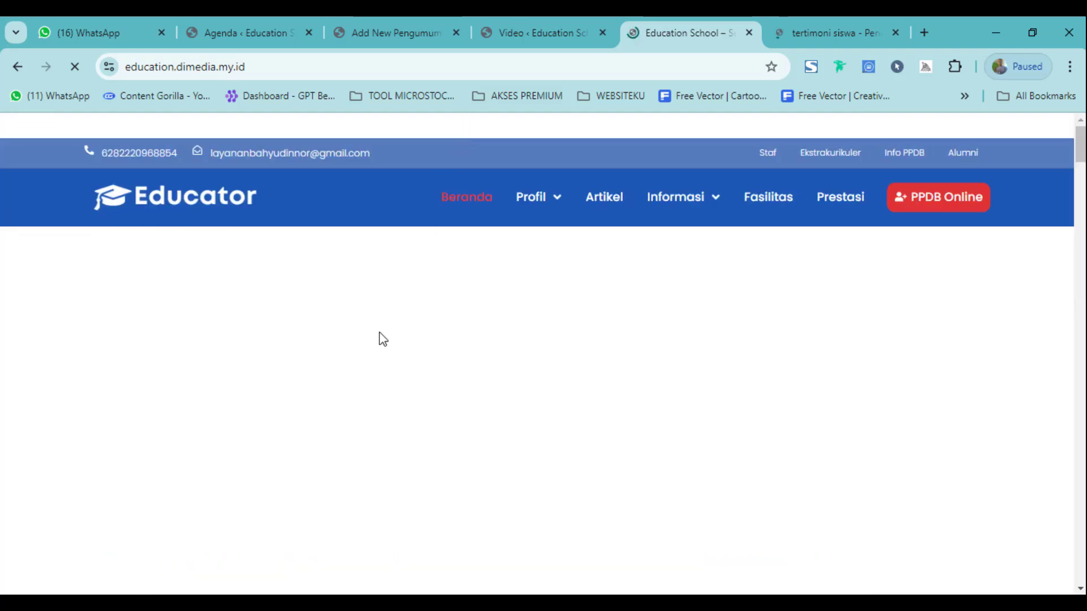
{"action": "scroll", "coordinate": [397, 382], "scroll_direction": "down", "scroll_amount": 20}
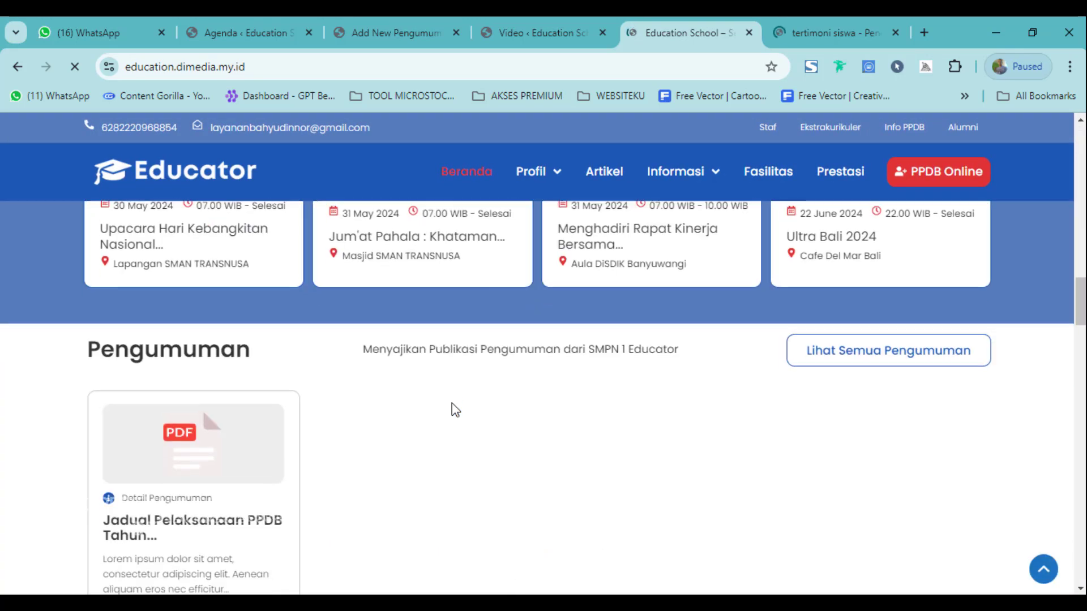
{"action": "scroll", "coordinate": [453, 420], "scroll_direction": "down", "scroll_amount": 20}
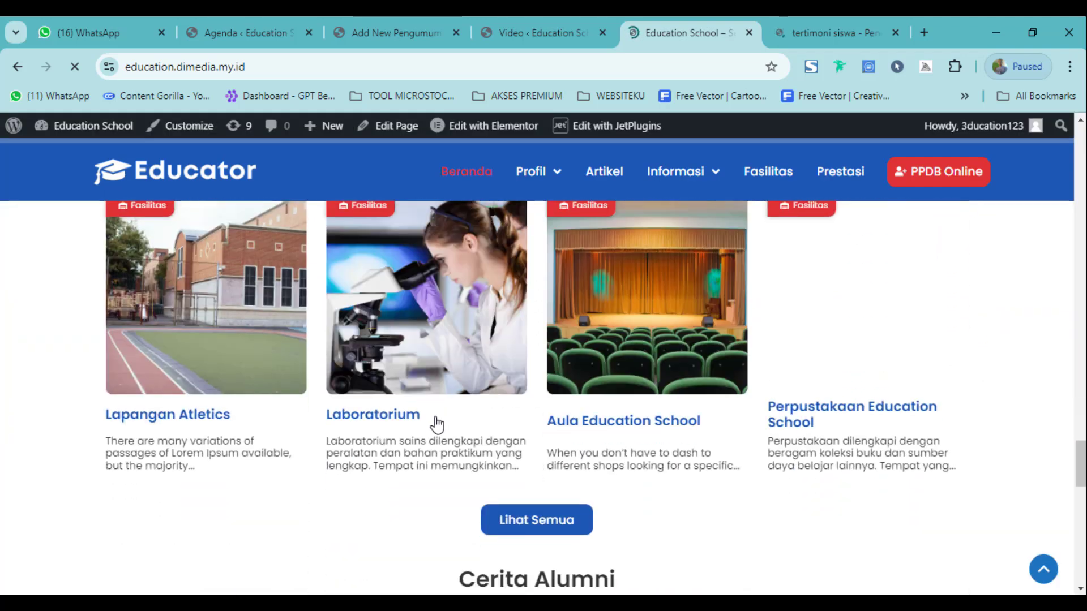
{"action": "scroll", "coordinate": [446, 415], "scroll_direction": "down", "scroll_amount": 4}
{"action": "scroll", "coordinate": [549, 393], "scroll_direction": "up", "scroll_amount": 10}
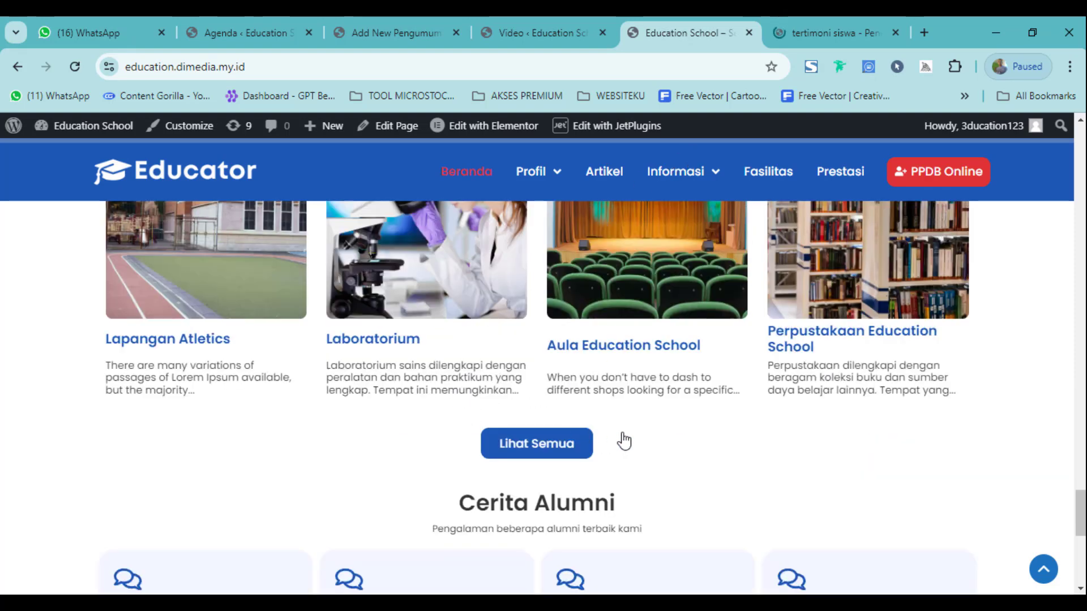
{"action": "scroll", "coordinate": [650, 431], "scroll_direction": "up", "scroll_amount": 8}
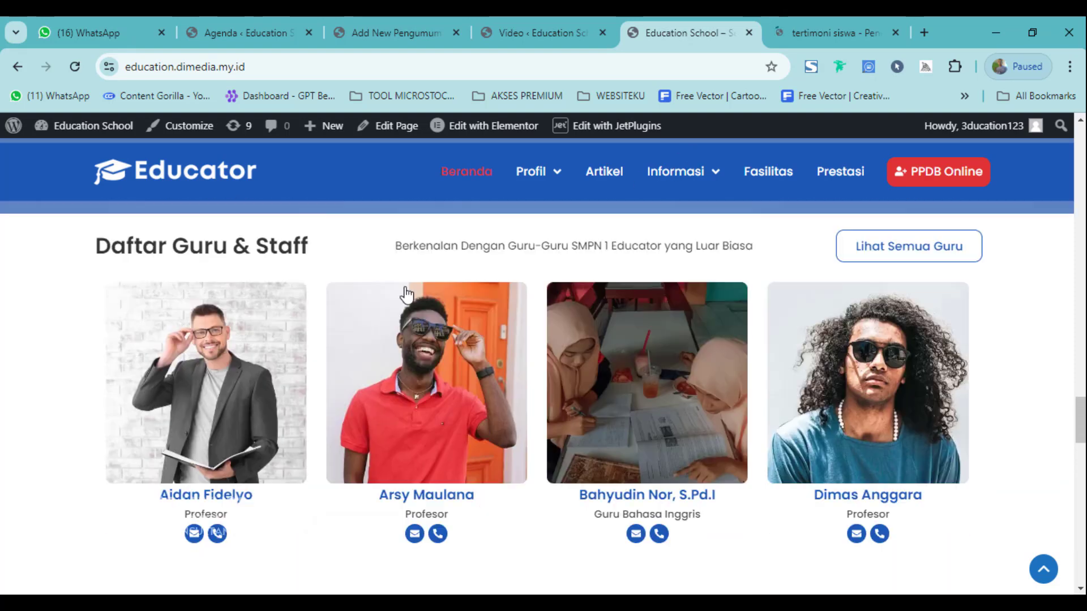
{"action": "left_click", "coordinate": [272, 22]}
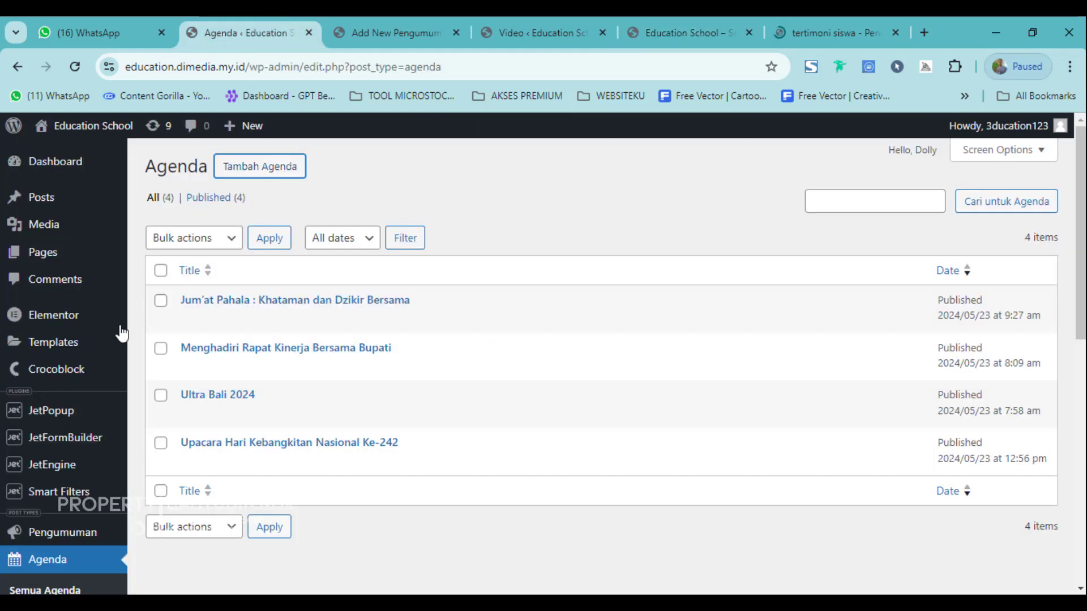
Scroll through the site's Pages list, then move toward Video in the sidebar.
{"action": "left_click", "coordinate": [50, 262]}
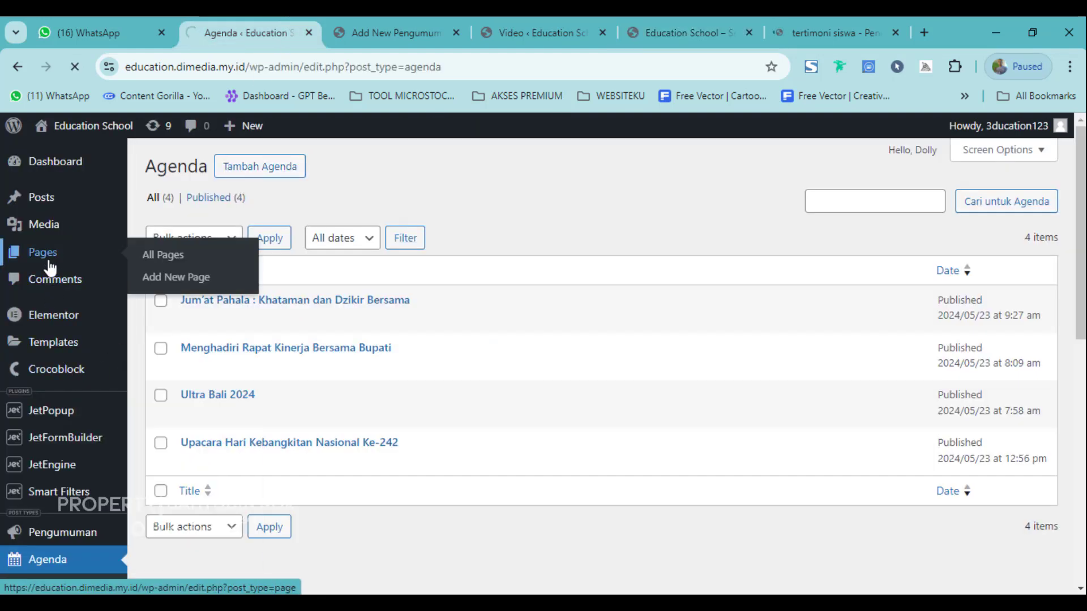
{"action": "scroll", "coordinate": [373, 433], "scroll_direction": "down", "scroll_amount": 10}
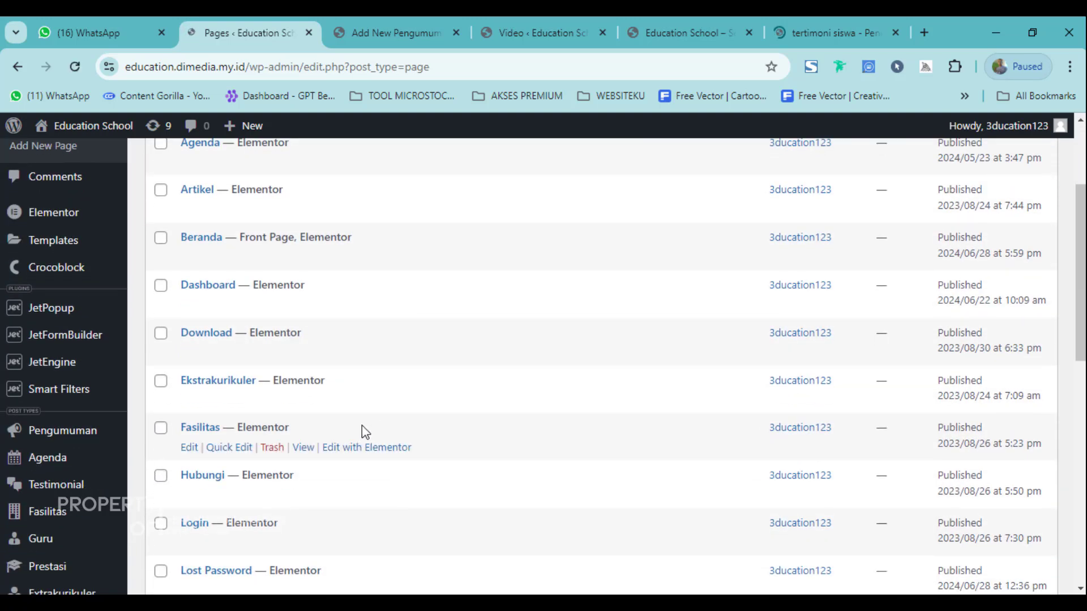
{"action": "scroll", "coordinate": [308, 442], "scroll_direction": "down", "scroll_amount": 7}
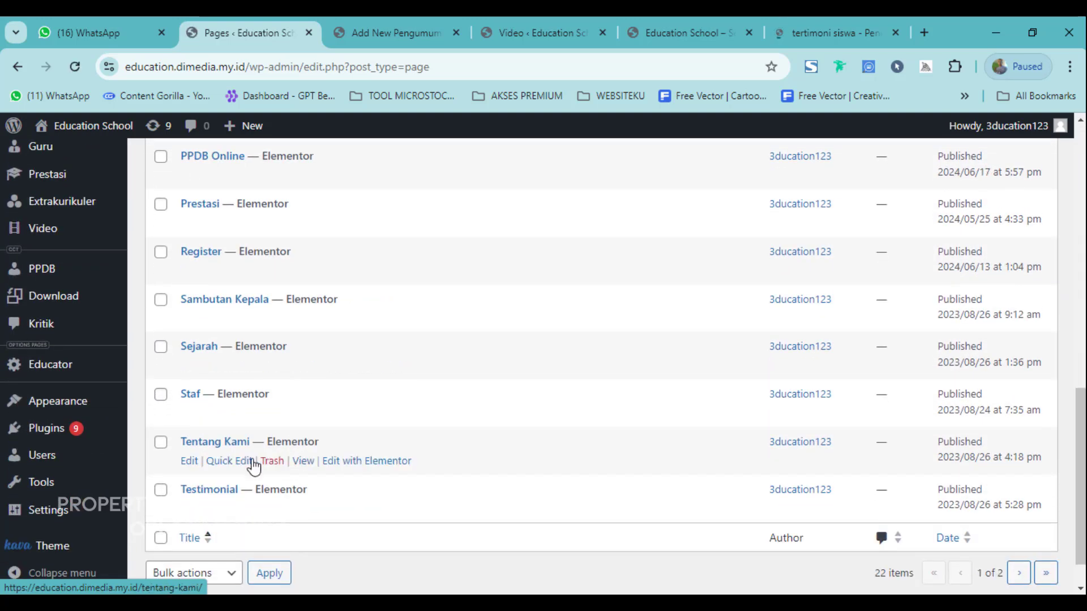
{"action": "scroll", "coordinate": [243, 465], "scroll_direction": "up", "scroll_amount": 9}
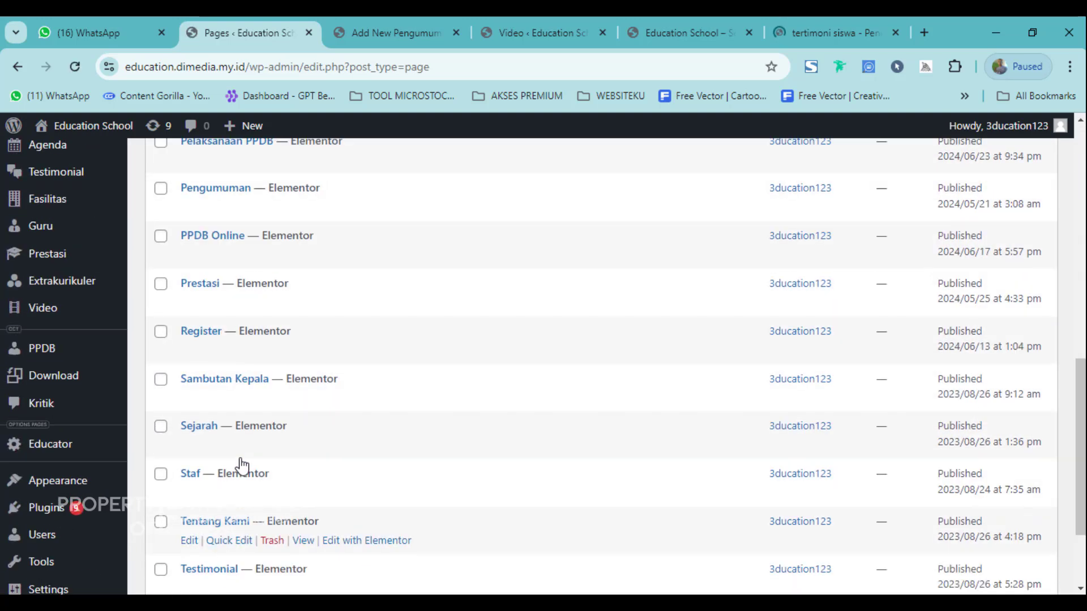
{"action": "scroll", "coordinate": [225, 342], "scroll_direction": "up", "scroll_amount": 4}
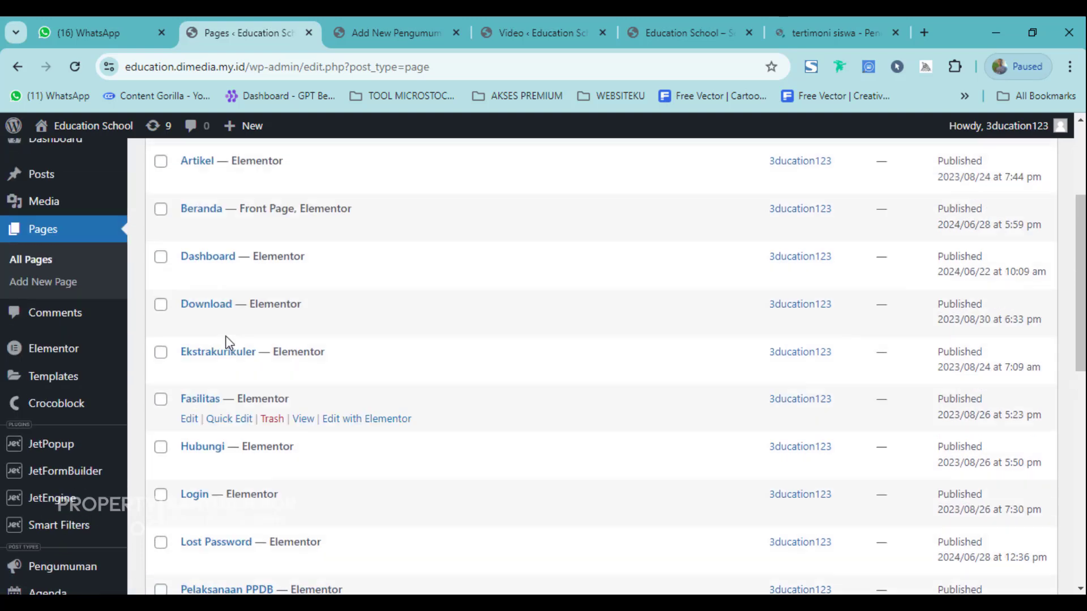
{"action": "scroll", "coordinate": [226, 342], "scroll_direction": "down", "scroll_amount": 4}
{"action": "scroll", "coordinate": [279, 395], "scroll_direction": "down", "scroll_amount": 10}
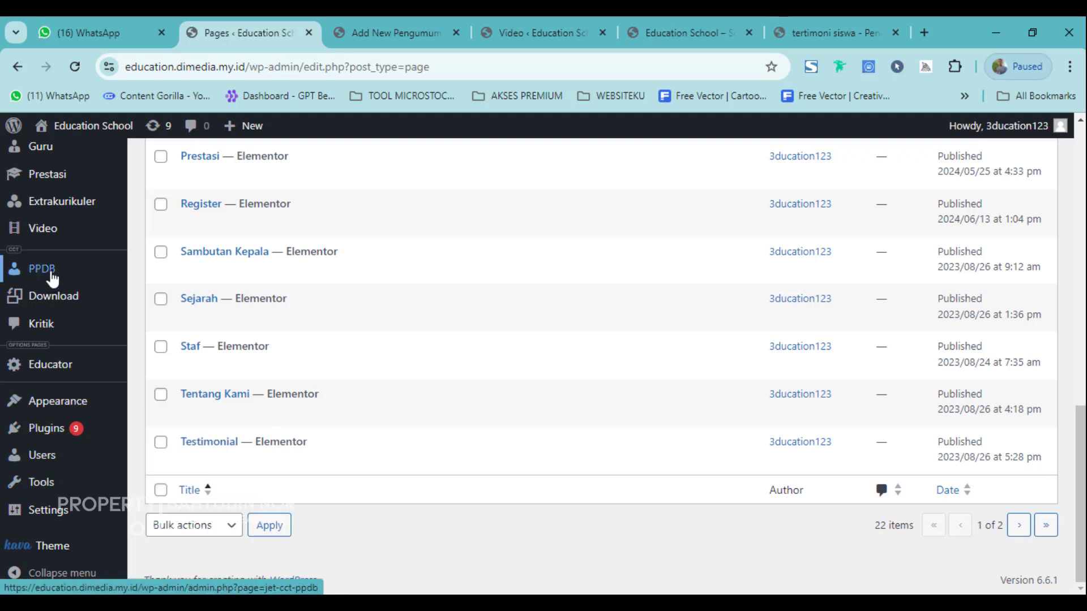
{"action": "mouse_move", "coordinate": [53, 242]}
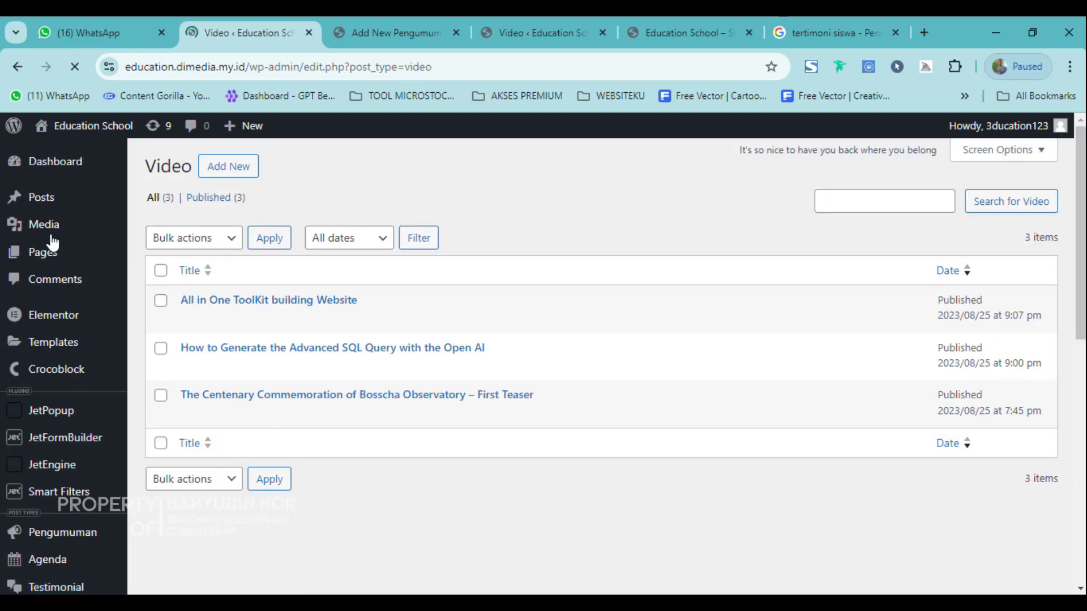
Open the first video's public page in a new tab and trim the URL to /video/.
{"action": "right_click", "coordinate": [304, 321]}
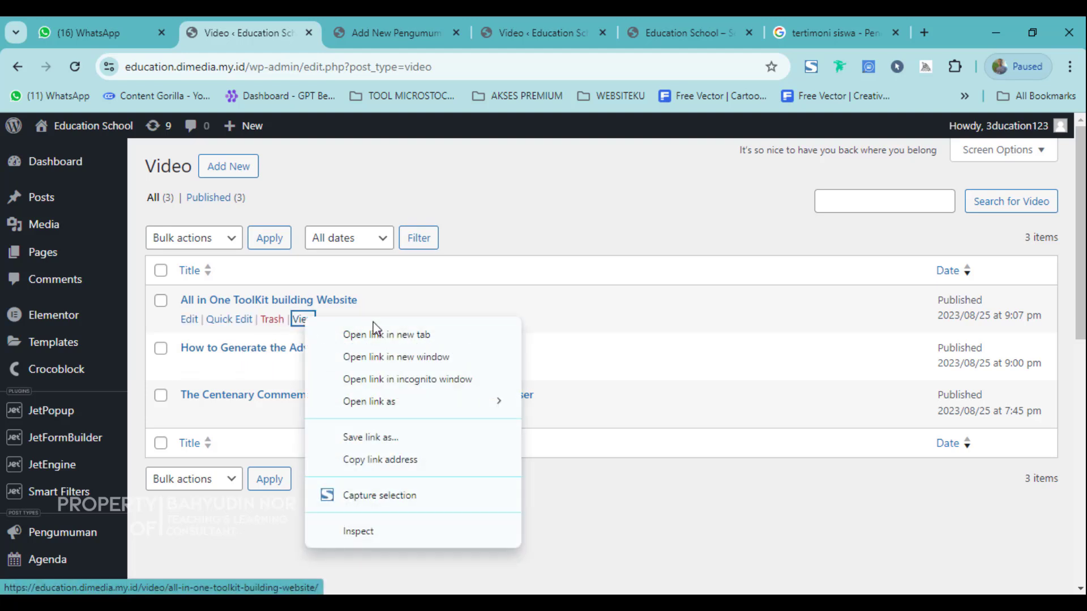
{"action": "left_click", "coordinate": [353, 335]}
{"action": "left_click", "coordinate": [363, 25]}
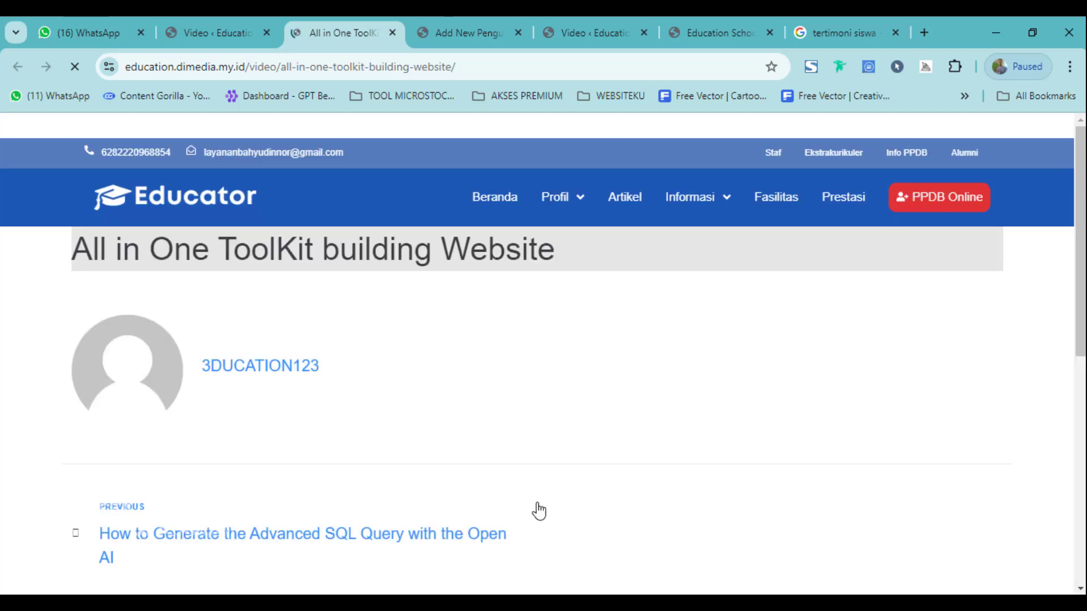
{"action": "left_click_drag", "start_coordinate": [281, 67], "coordinate": [604, 67]}
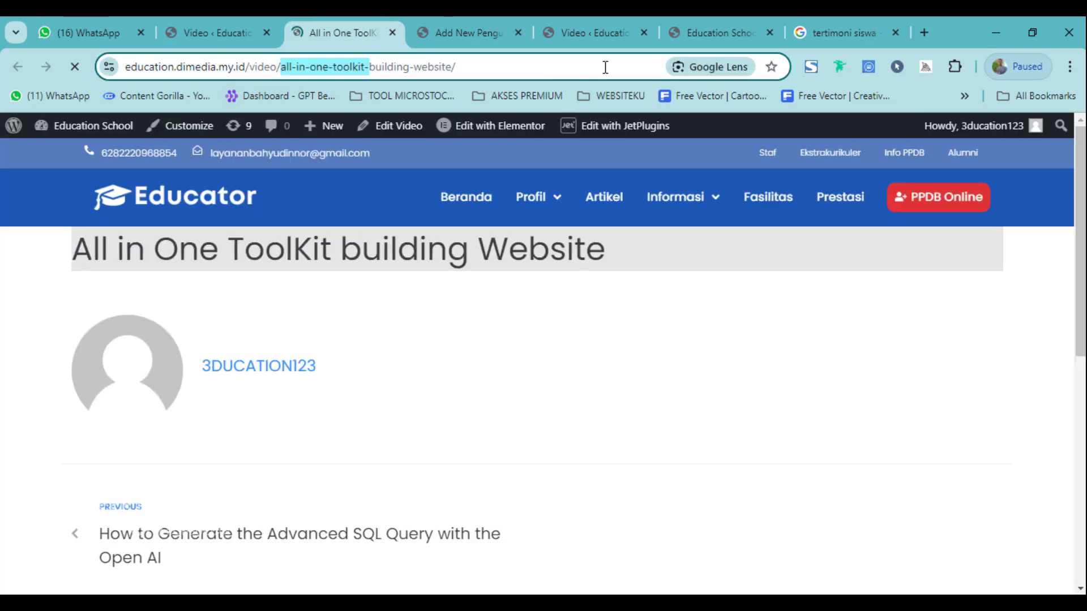
{"action": "key", "text": "BackSpace"}
{"action": "key", "text": "Return"}
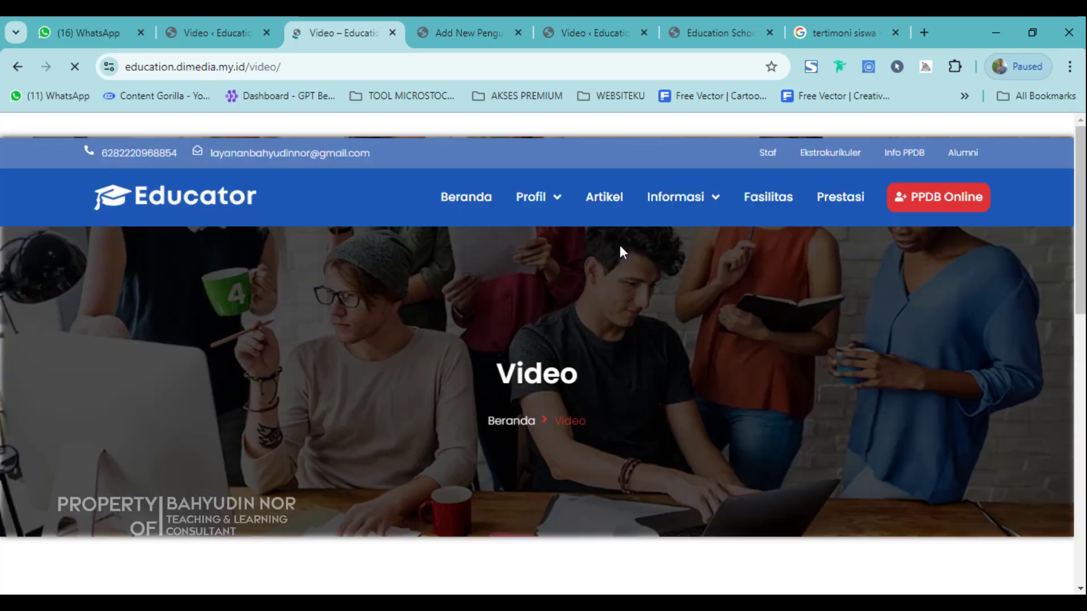
Look over the three videos on the public Video page, then return to the admin Video list.
{"action": "scroll", "coordinate": [517, 430], "scroll_direction": "down", "scroll_amount": 7}
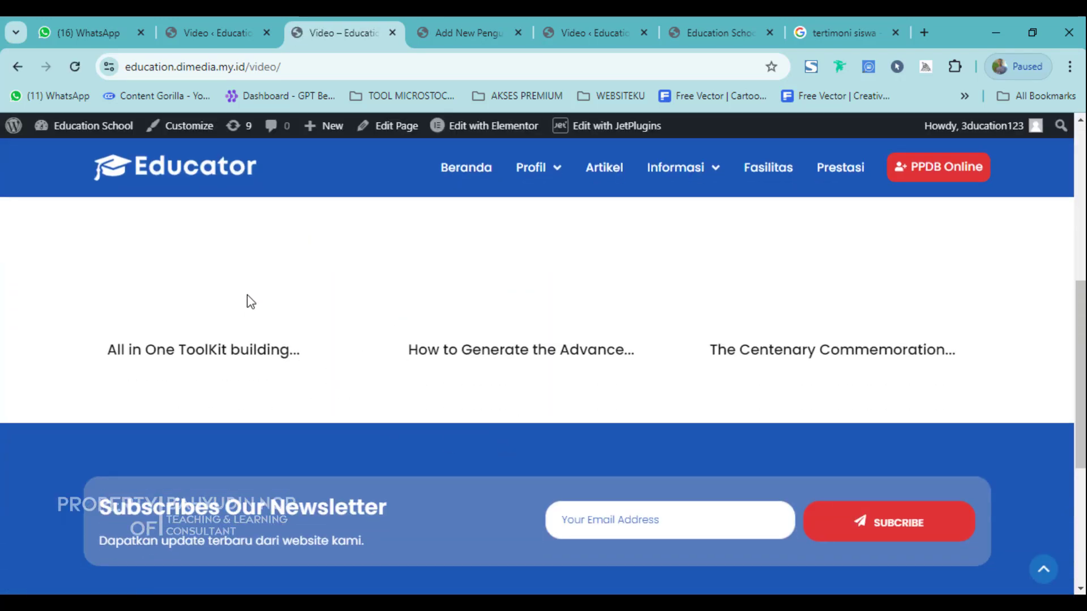
{"action": "scroll", "coordinate": [374, 423], "scroll_direction": "up", "scroll_amount": 3}
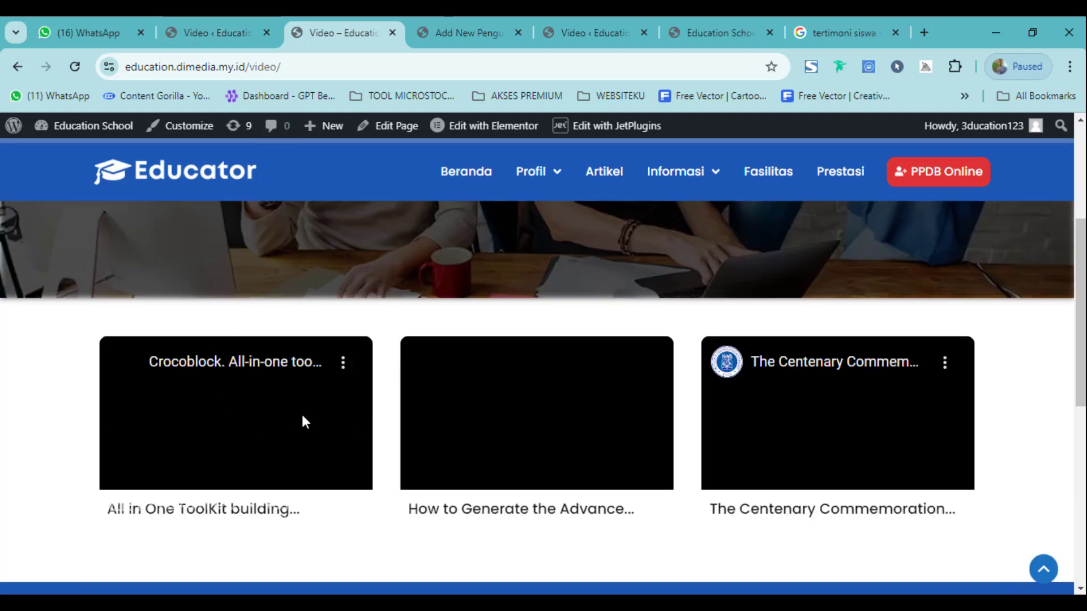
{"action": "scroll", "coordinate": [447, 393], "scroll_direction": "up", "scroll_amount": 3}
{"action": "scroll", "coordinate": [460, 401], "scroll_direction": "down", "scroll_amount": 4}
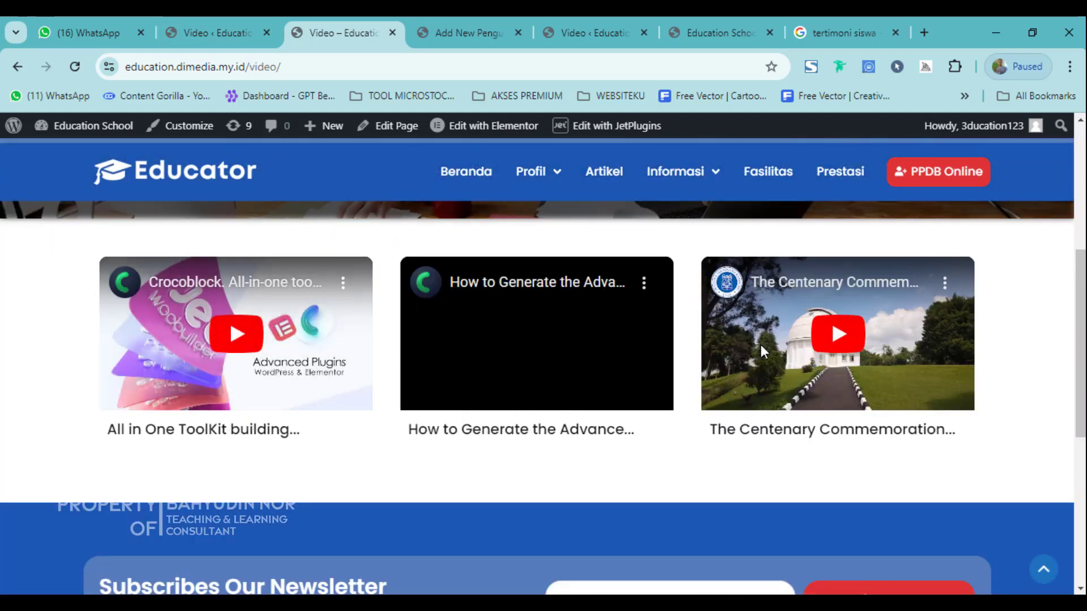
{"action": "scroll", "coordinate": [567, 381], "scroll_direction": "up", "scroll_amount": 3}
{"action": "left_click", "coordinate": [223, 17]}
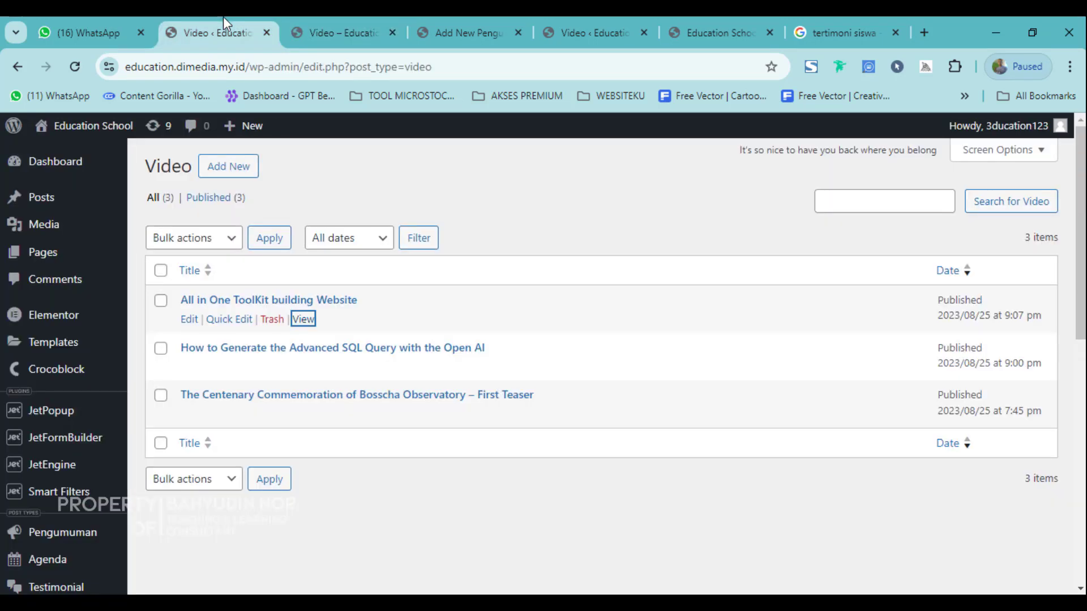
Create a Video draft titled 'Video Kegiatan Perpisahan' with an autofilled YouTube link as Url youtube.
{"action": "left_click", "coordinate": [226, 178]}
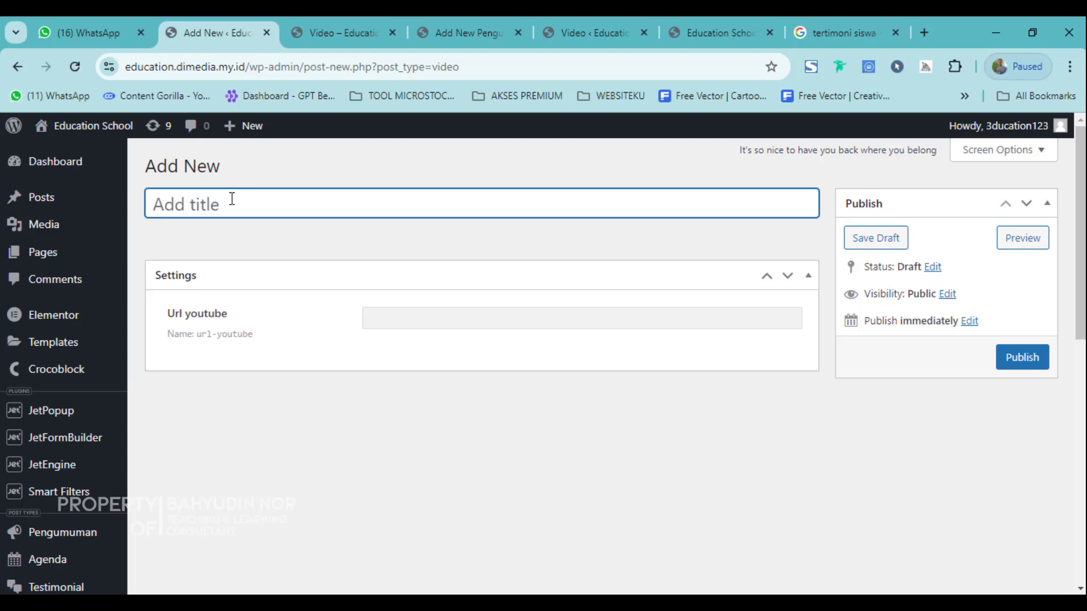
{"action": "type", "text": "i"}
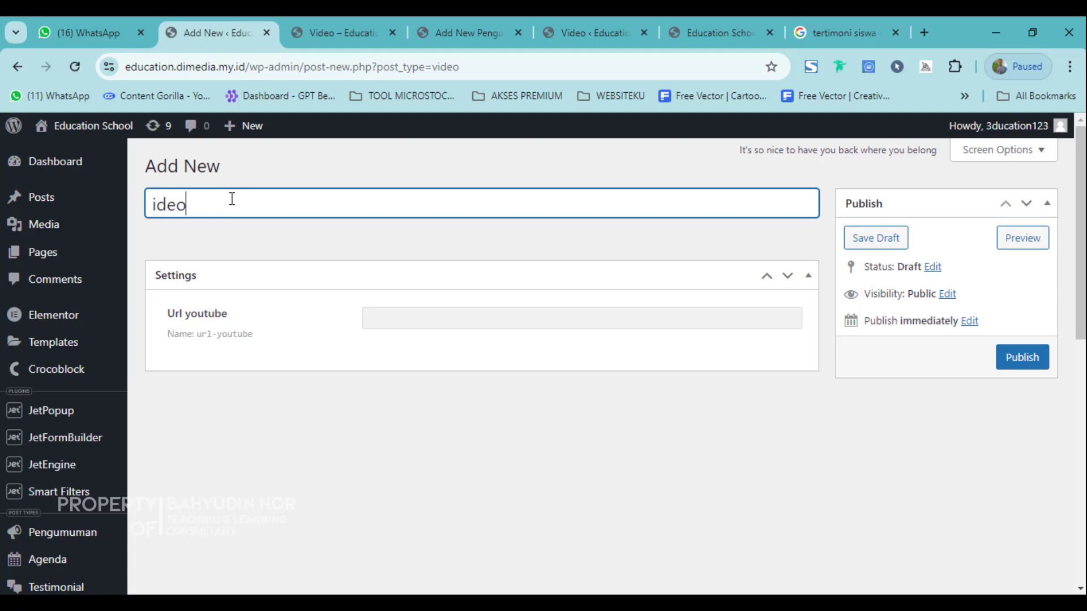
{"action": "type", "text": "deo"}
{"action": "key", "text": "ctrl+a"}
{"action": "type", "text": "Vid"}
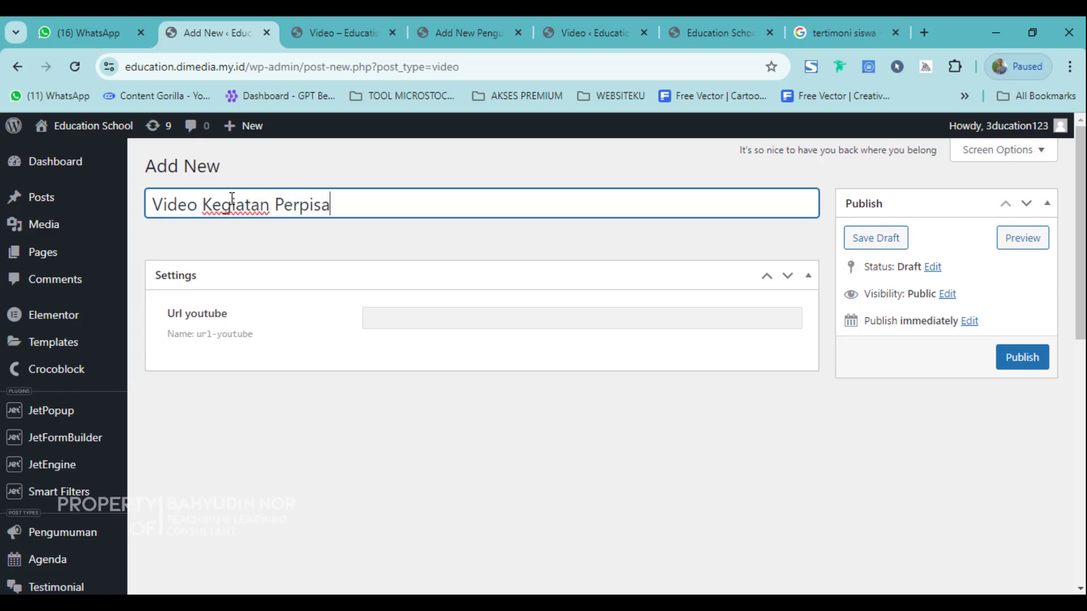
{"action": "left_click", "coordinate": [419, 325]}
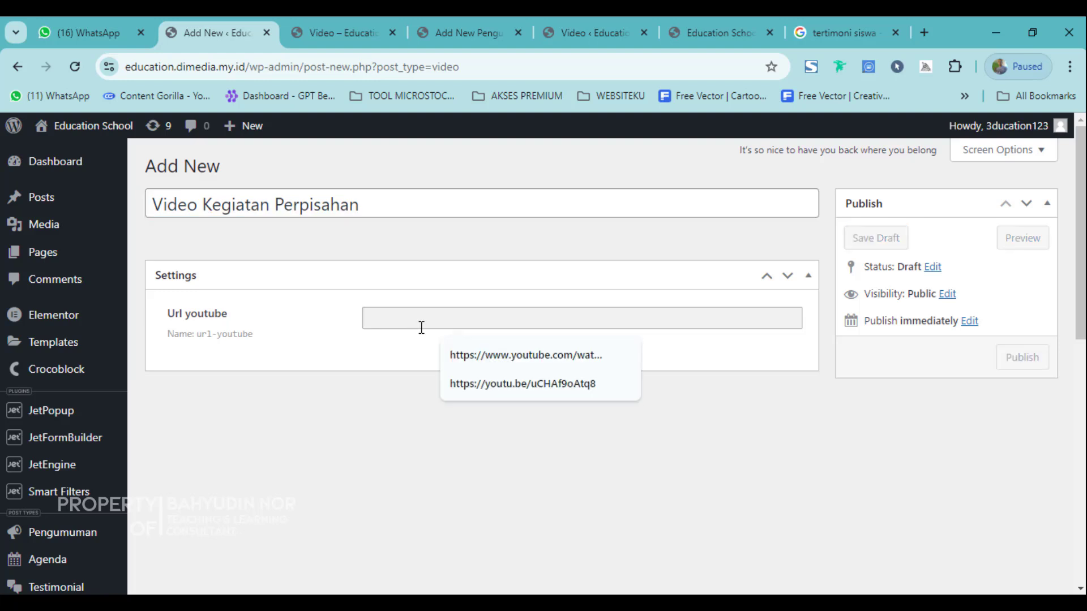
{"action": "left_click", "coordinate": [538, 357]}
Publish 'Video Kegiatan Perpisahan', confirm it leads the reloaded public Video page, then reopen its editor.
{"action": "left_click", "coordinate": [663, 415]}
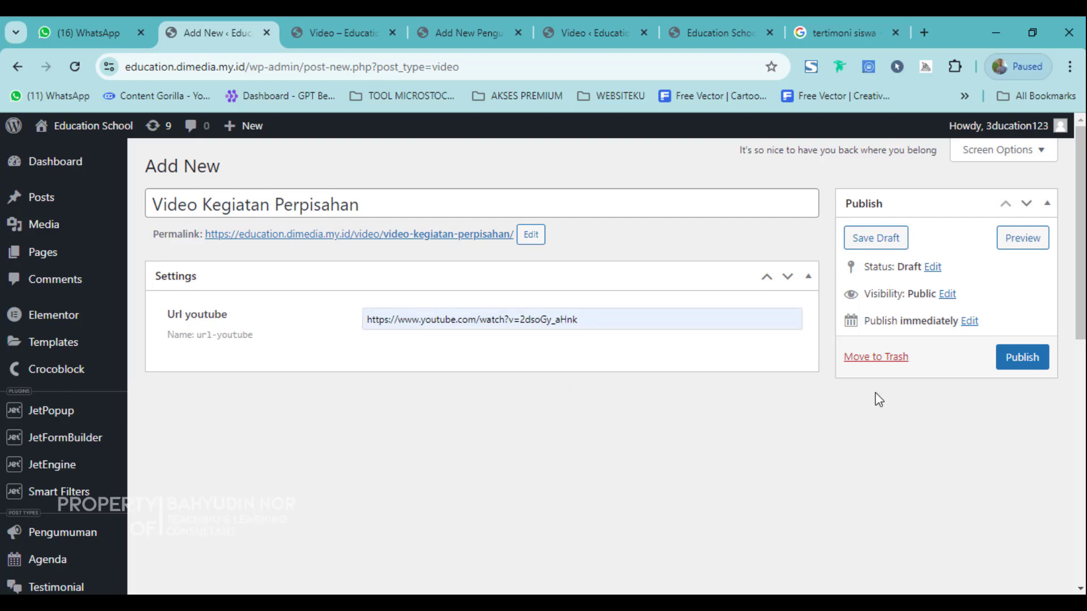
{"action": "left_click", "coordinate": [1023, 365]}
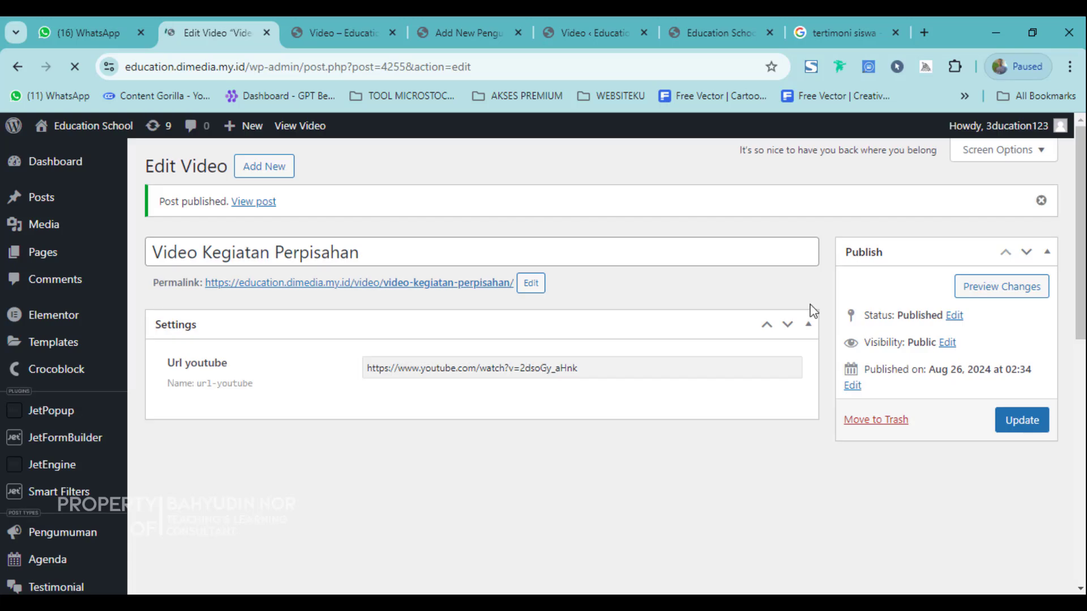
{"action": "left_click", "coordinate": [343, 32]}
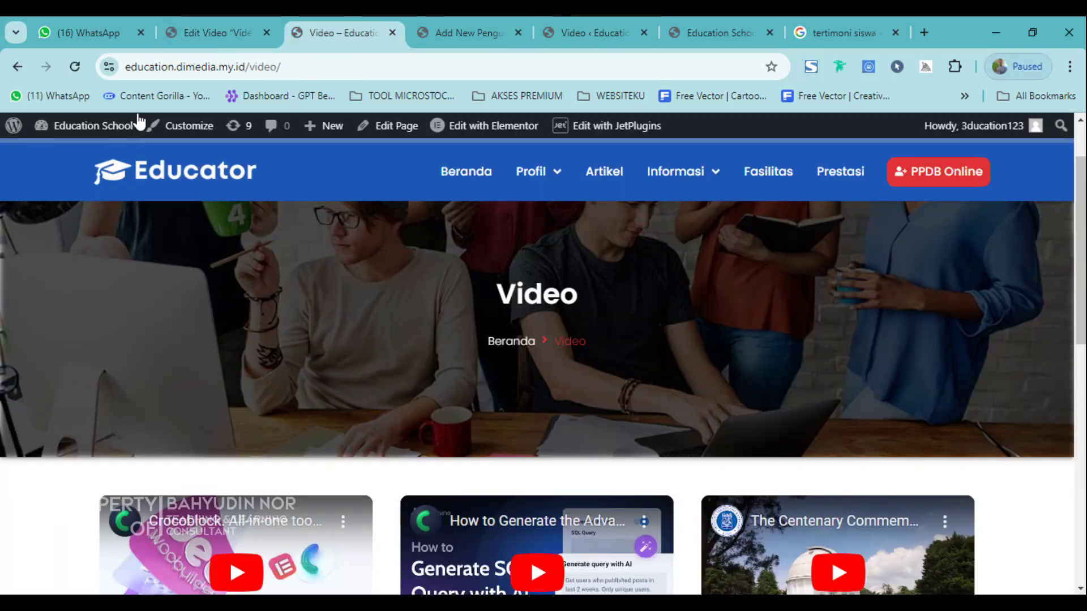
{"action": "left_click", "coordinate": [74, 66]}
{"action": "scroll", "coordinate": [315, 453], "scroll_direction": "down", "scroll_amount": 4}
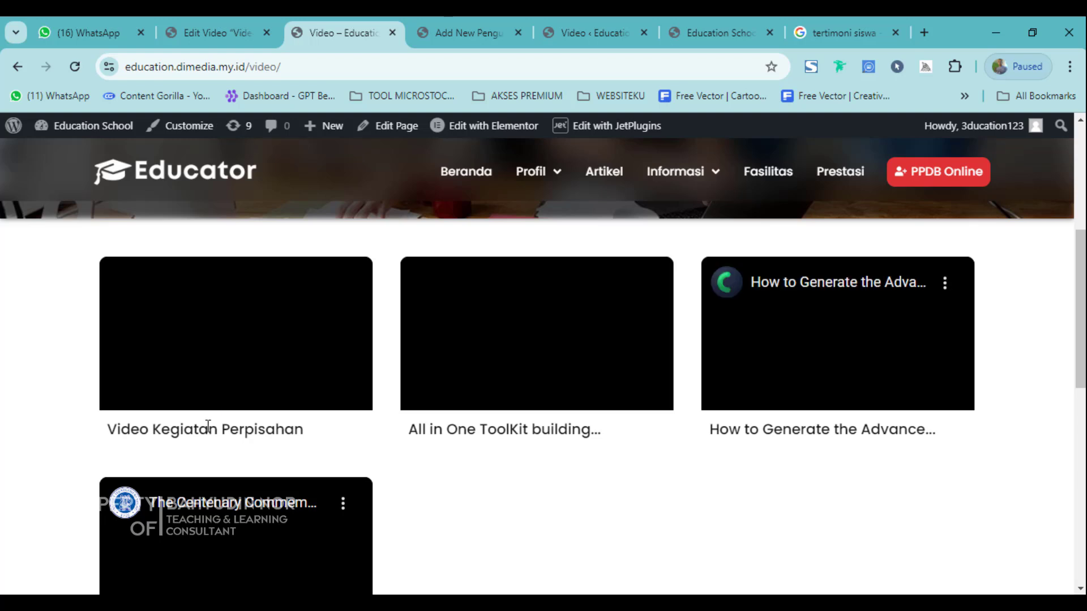
{"action": "left_click_drag", "start_coordinate": [220, 67], "coordinate": [317, 68]}
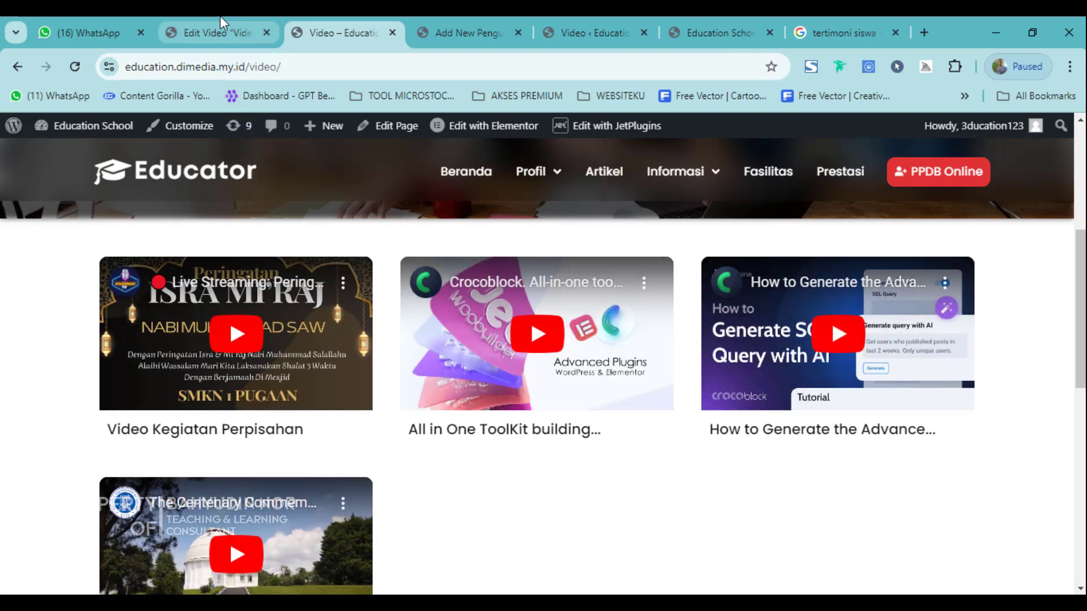
{"action": "left_click", "coordinate": [218, 33]}
{"action": "scroll", "coordinate": [139, 509], "scroll_direction": "down", "scroll_amount": 7}
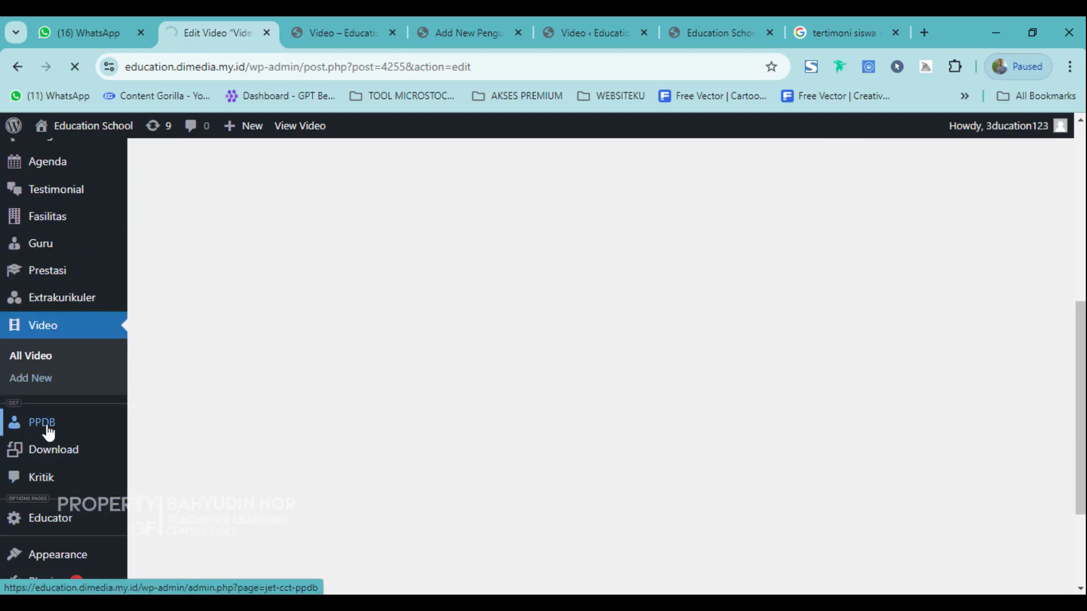
Start a new PPDB item and expand the Biodata Peserta PPDB section.
{"action": "left_click", "coordinate": [45, 425]}
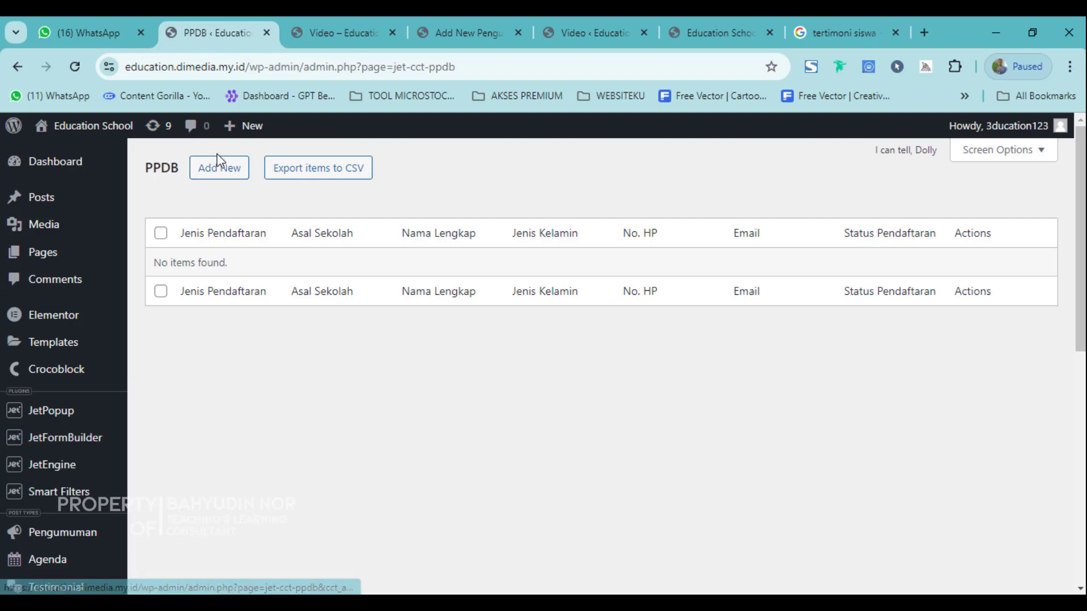
{"action": "left_click", "coordinate": [208, 165]}
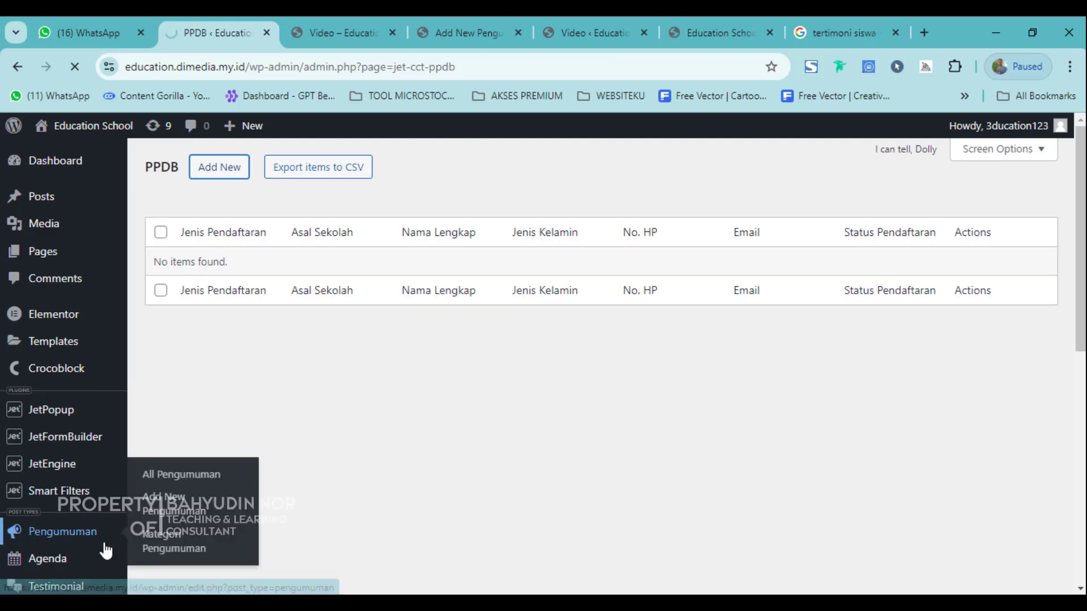
{"action": "scroll", "coordinate": [104, 566], "scroll_direction": "down", "scroll_amount": 7}
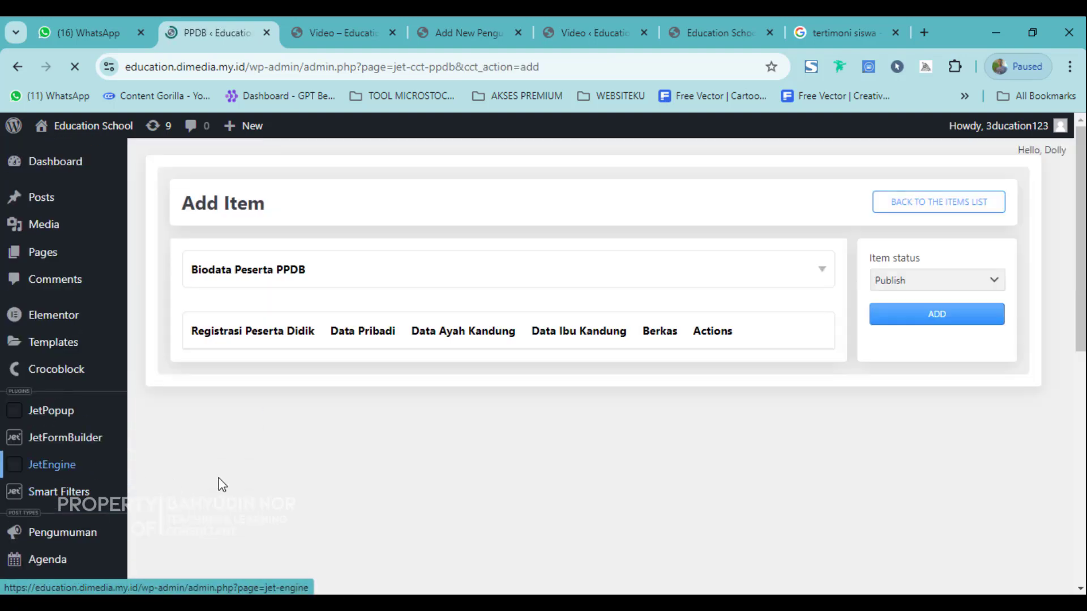
{"action": "left_click", "coordinate": [232, 339]}
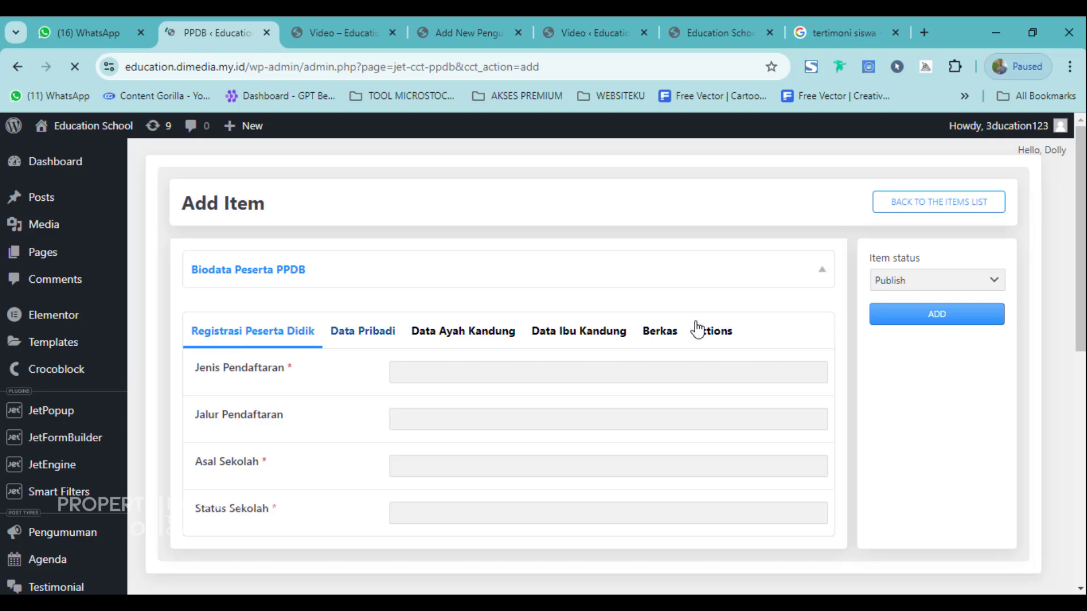
{"action": "left_click", "coordinate": [345, 334]}
{"action": "left_click", "coordinate": [212, 337]}
Review the Jenis Pendaftaran, Jalur Pendaftaran, Asal Sekolah and Status Sekolah fields.
{"action": "scroll", "coordinate": [259, 385], "scroll_direction": "down", "scroll_amount": 1}
{"action": "scroll", "coordinate": [260, 385], "scroll_direction": "down", "scroll_amount": 1}
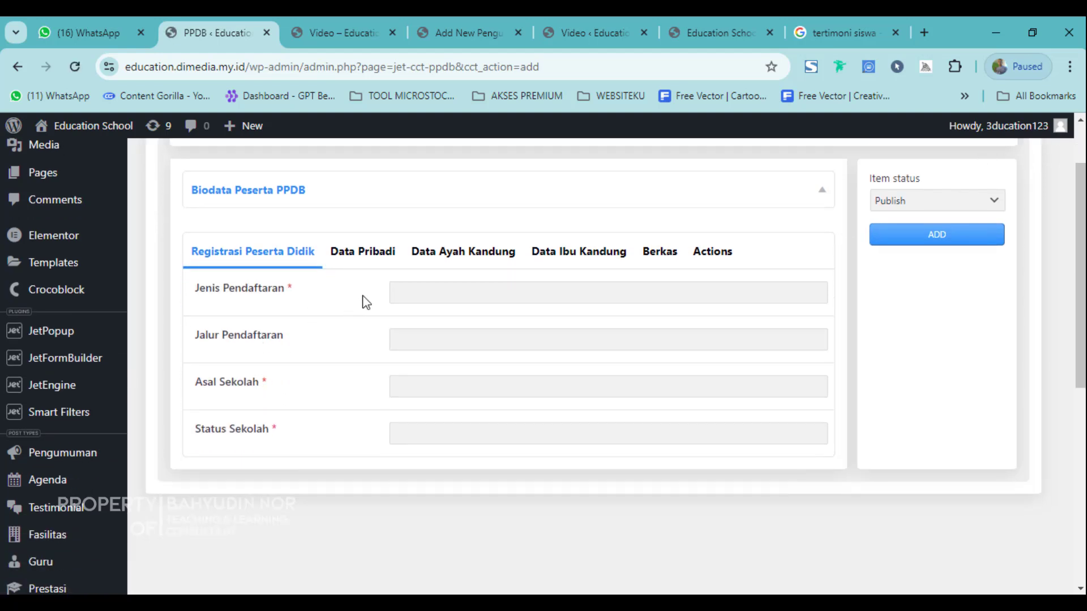
{"action": "left_click", "coordinate": [410, 288]}
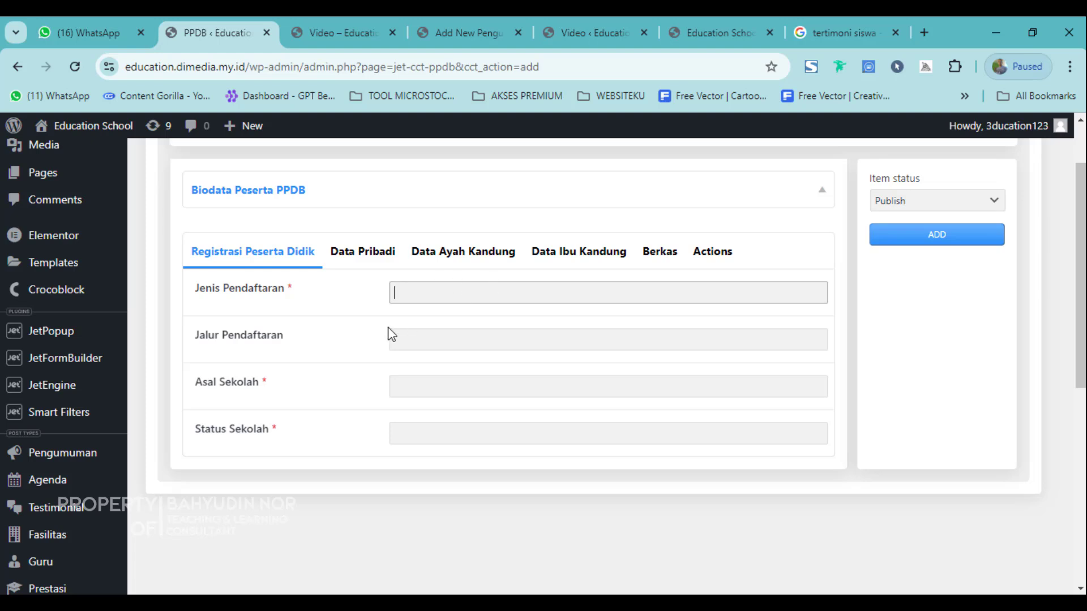
{"action": "left_click", "coordinate": [409, 342]}
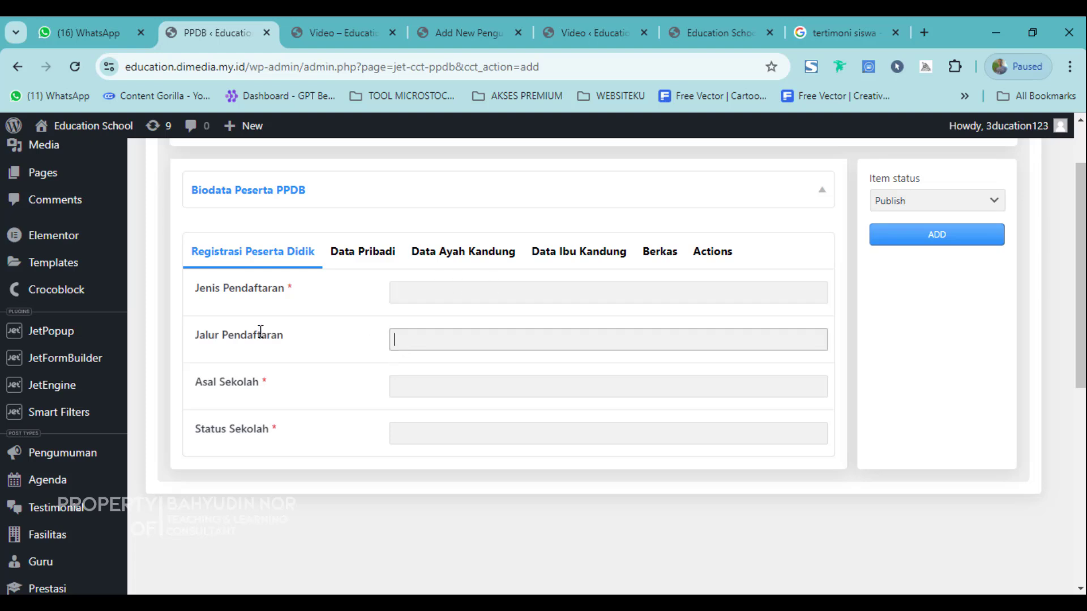
{"action": "left_click", "coordinate": [431, 387]}
{"action": "left_click", "coordinate": [438, 427]}
Review the personal, father, mother, document and status tabs, leaving Status Pendaftaran as Terdaftar.
{"action": "left_click", "coordinate": [362, 253]}
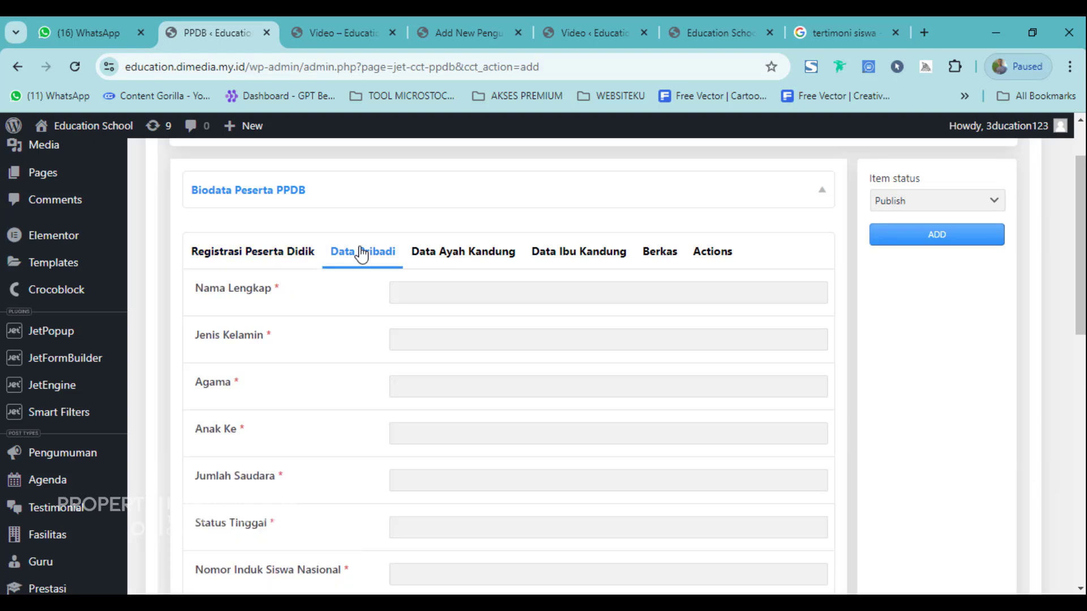
{"action": "left_click", "coordinate": [491, 258]}
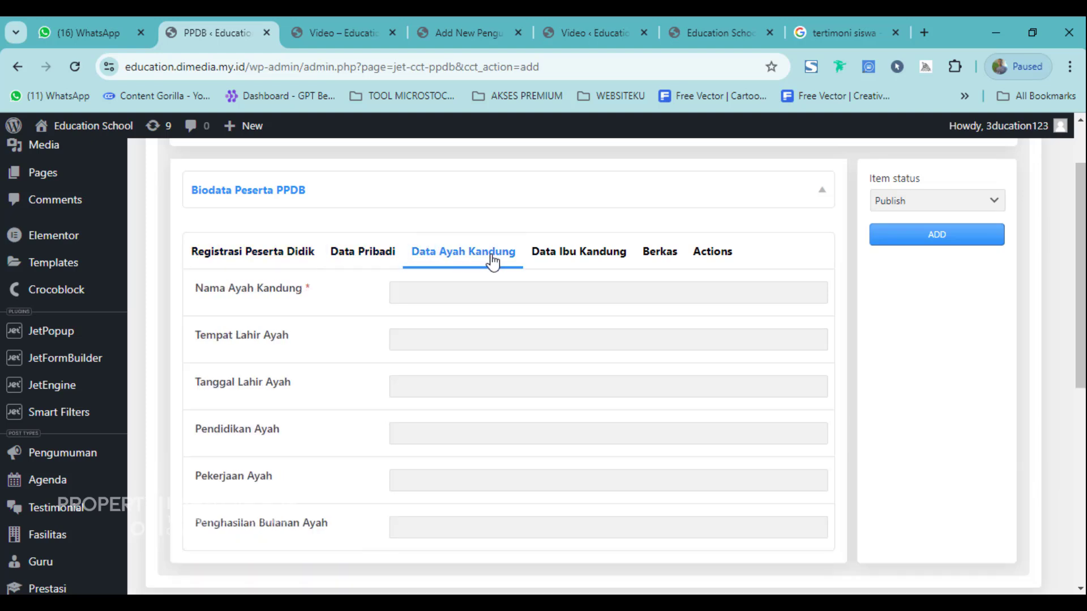
{"action": "left_click", "coordinate": [562, 259]}
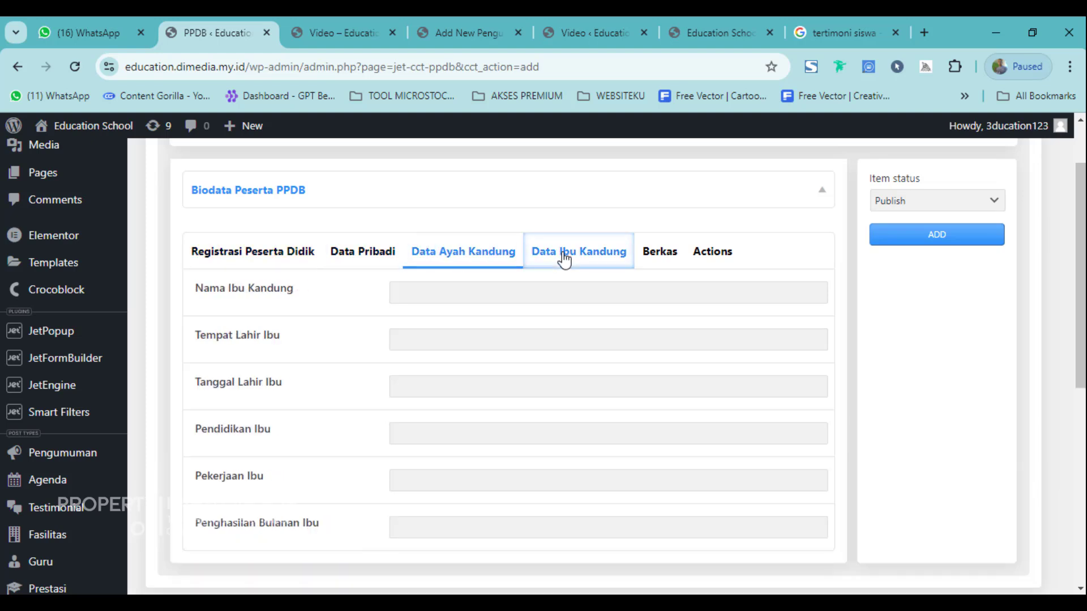
{"action": "left_click", "coordinate": [660, 252]}
{"action": "left_click", "coordinate": [712, 252]}
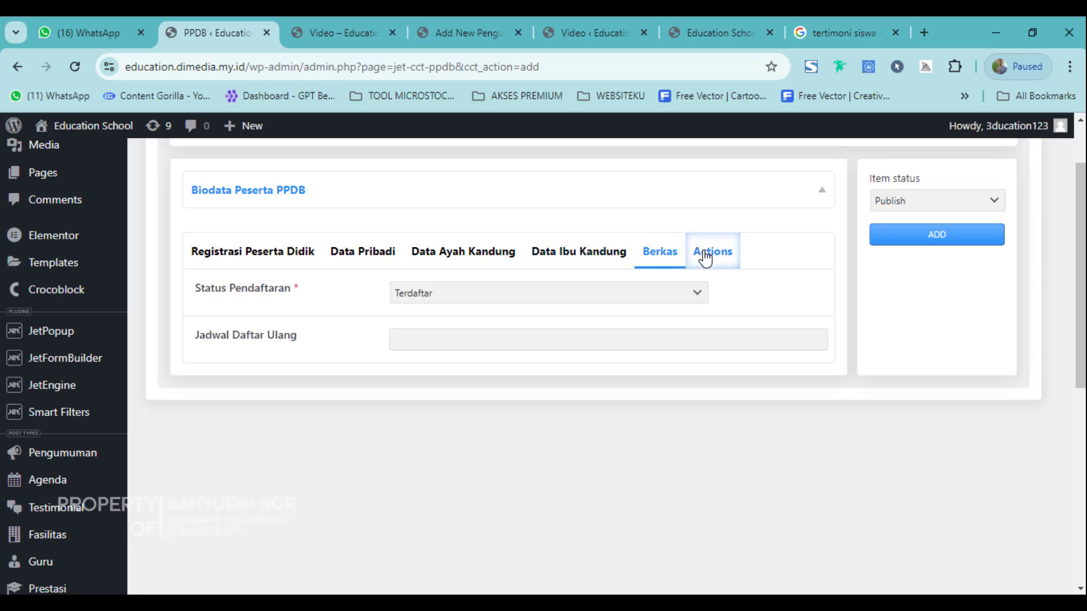
{"action": "left_click", "coordinate": [496, 303]}
{"action": "left_click", "coordinate": [442, 390]}
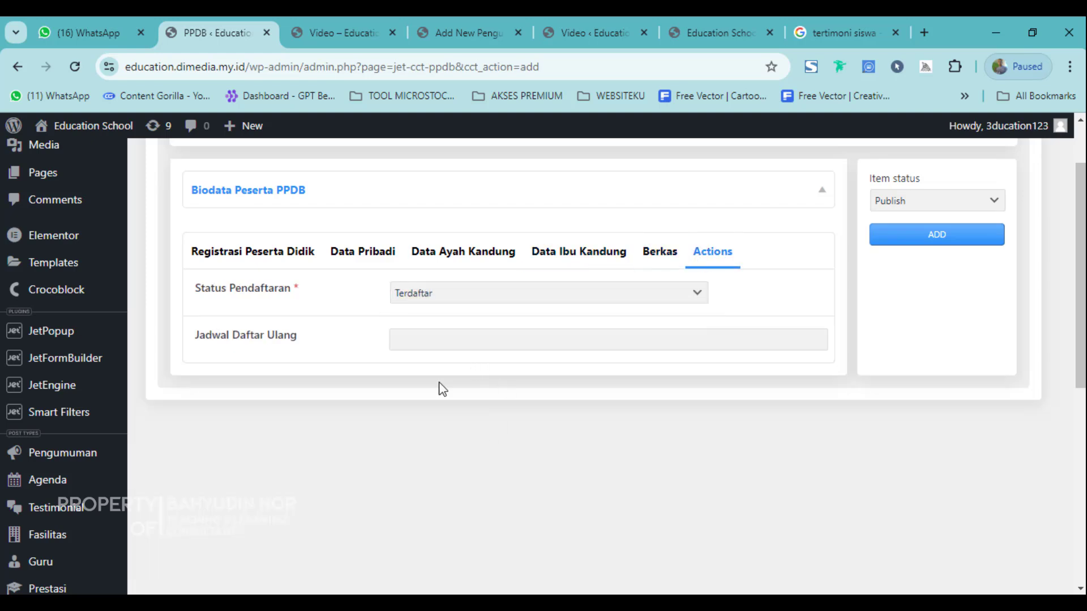
Return to the empty PPDB entries list without saving.
{"action": "scroll", "coordinate": [127, 470], "scroll_direction": "down", "scroll_amount": 3}
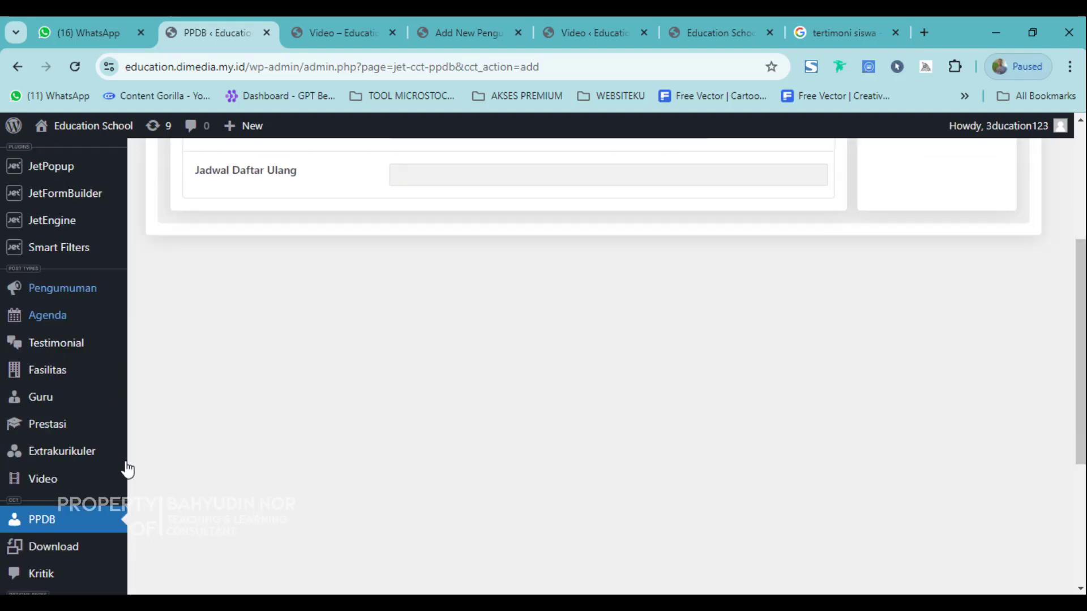
{"action": "scroll", "coordinate": [128, 470], "scroll_direction": "down", "scroll_amount": 1}
{"action": "left_click", "coordinate": [50, 451]}
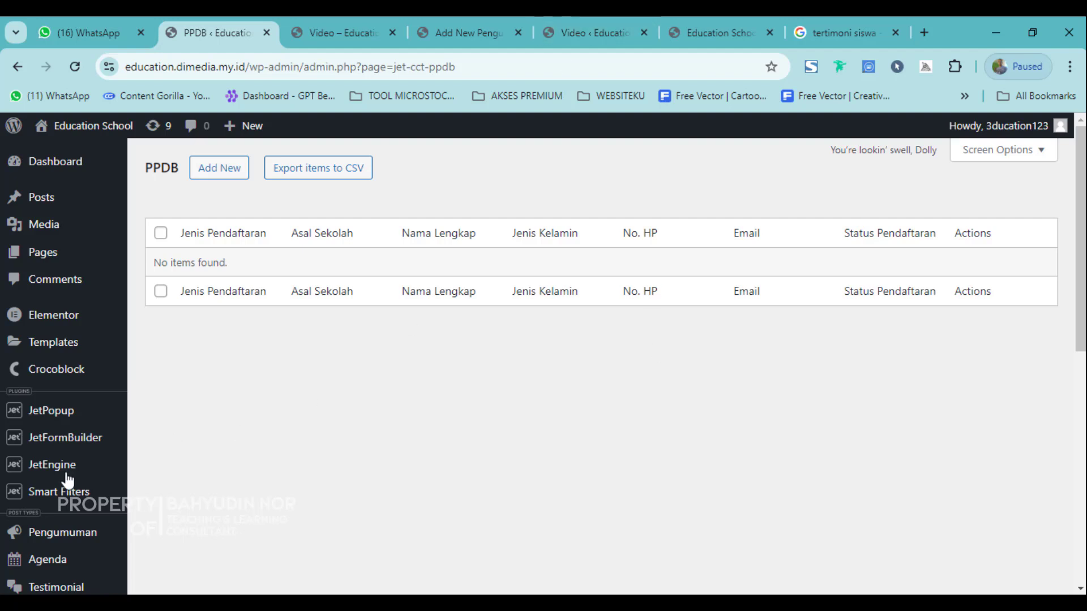
Enter 'Berkas Kurikumulum' as the Judul File and PDF as the Jenis.
{"action": "scroll", "coordinate": [66, 485], "scroll_direction": "down", "scroll_amount": 5}
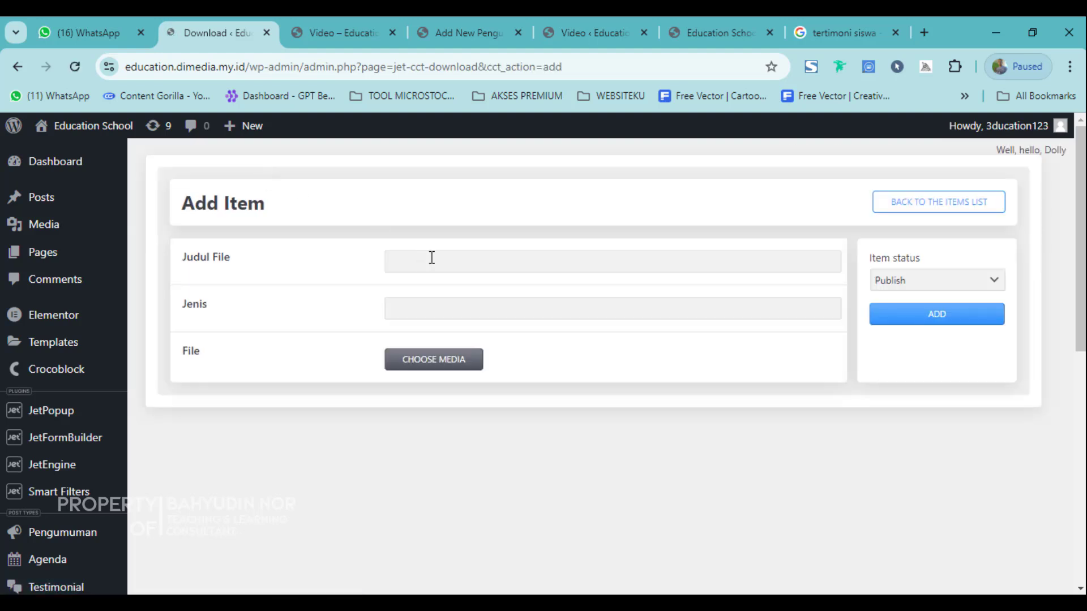
{"action": "left_click", "coordinate": [431, 258]}
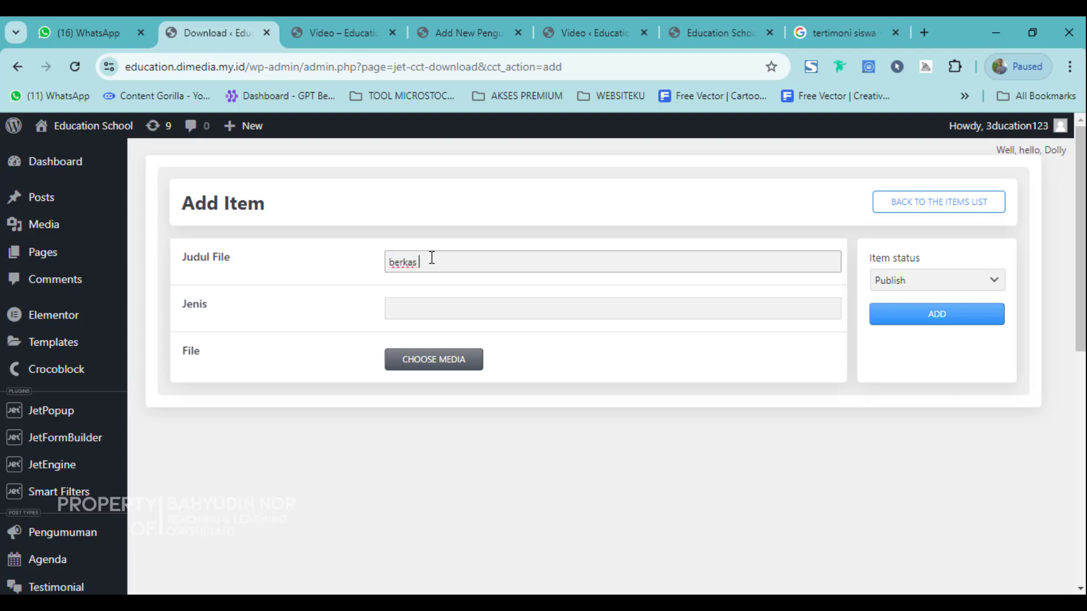
{"action": "key", "text": "ctrl+a"}
{"action": "type", "text": "B"}
{"action": "left_click", "coordinate": [431, 302]}
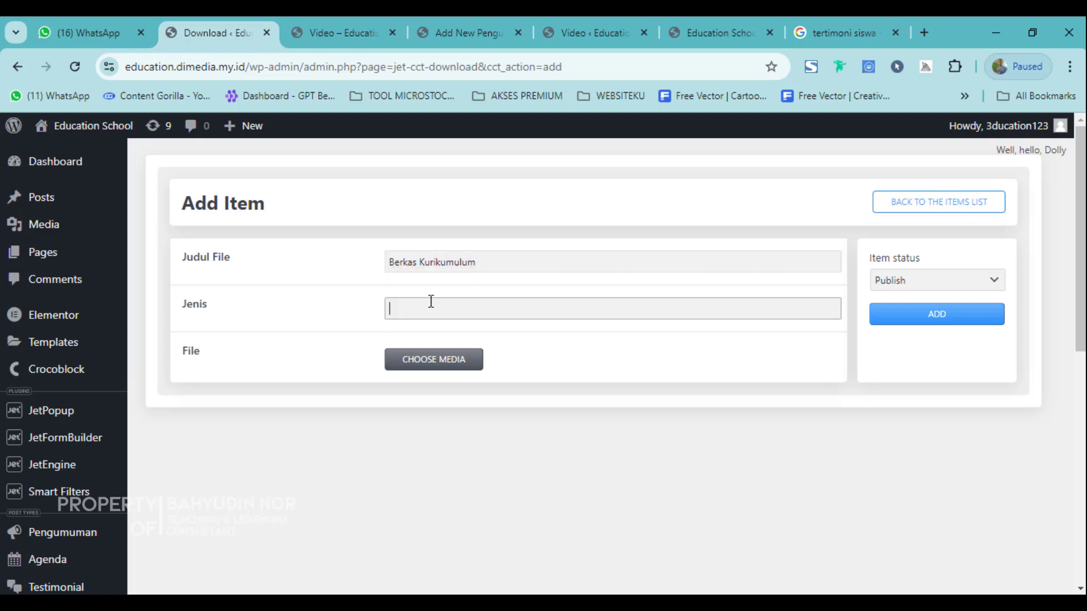
Look at the media picker's Upload files view, close it unattached, and view the Download list.
{"action": "left_click", "coordinate": [408, 366]}
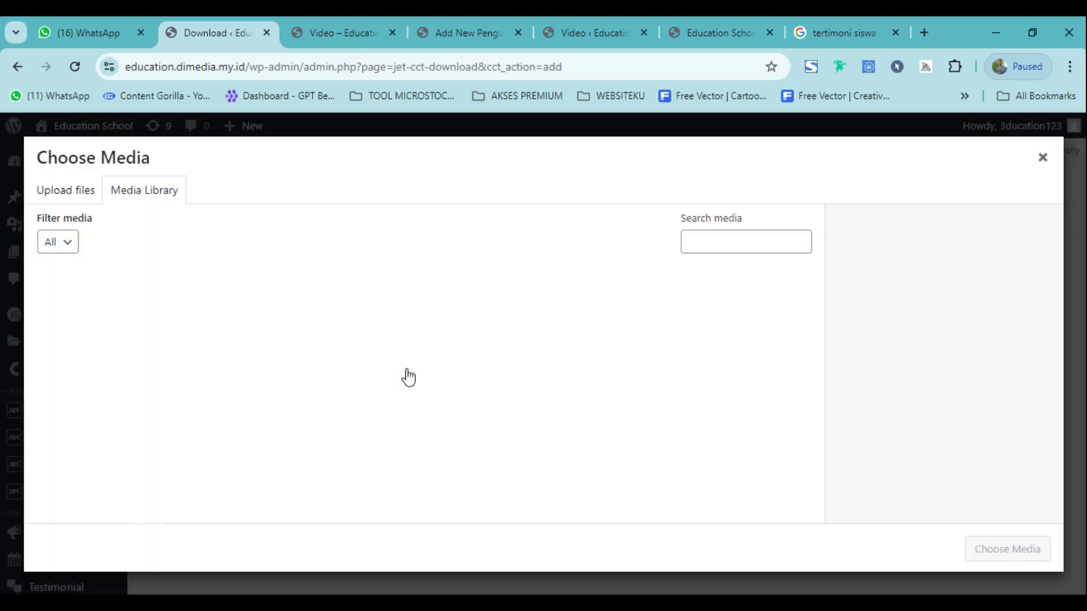
{"action": "left_click", "coordinate": [57, 190]}
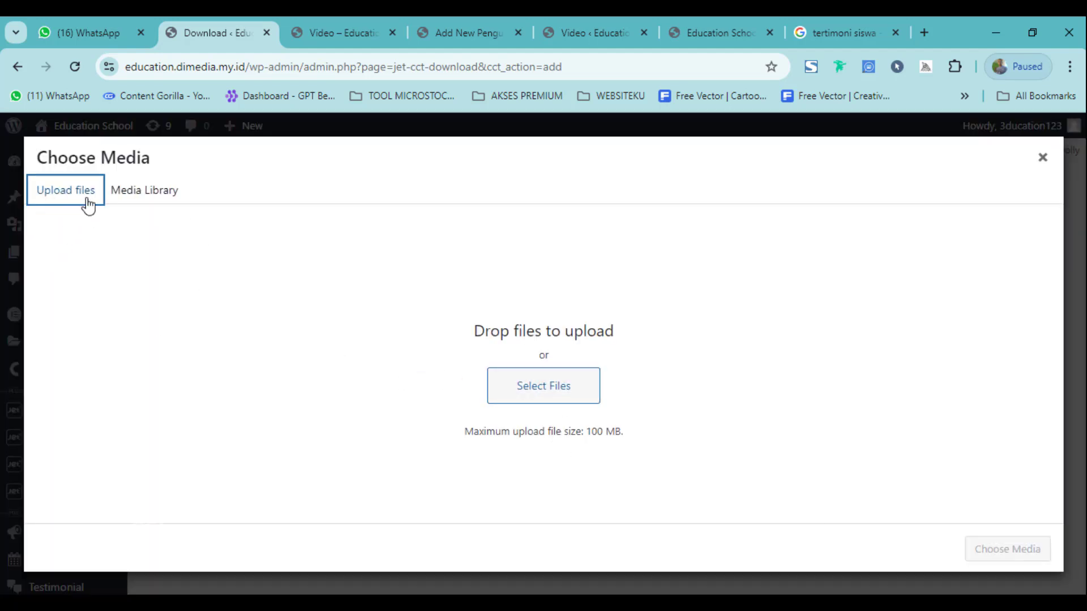
{"action": "left_click", "coordinate": [1043, 161]}
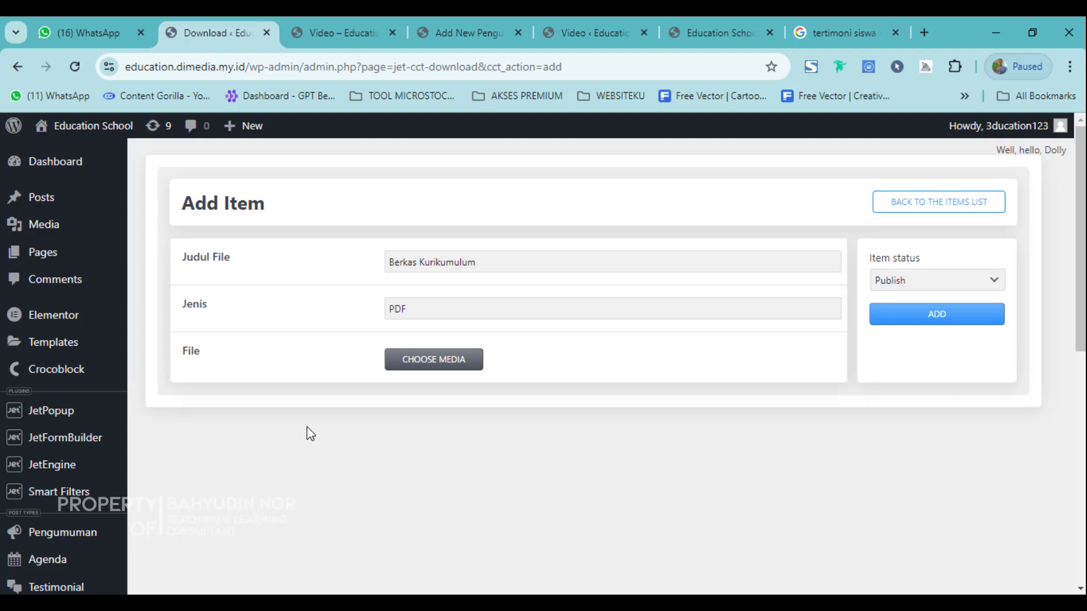
{"action": "scroll", "coordinate": [307, 428], "scroll_direction": "down", "scroll_amount": 2}
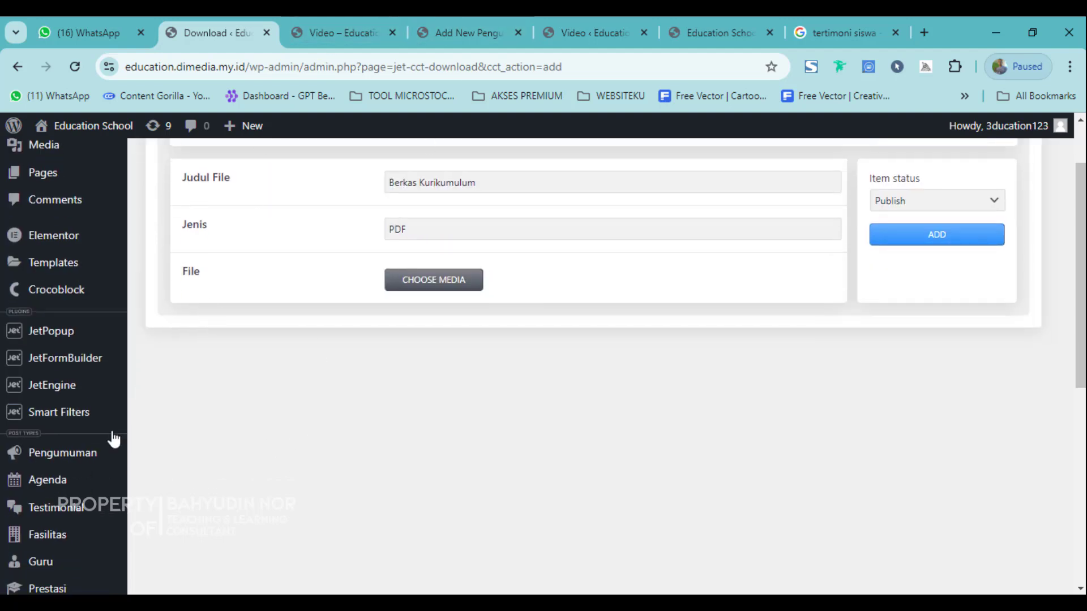
{"action": "scroll", "coordinate": [95, 463], "scroll_direction": "down", "scroll_amount": 6}
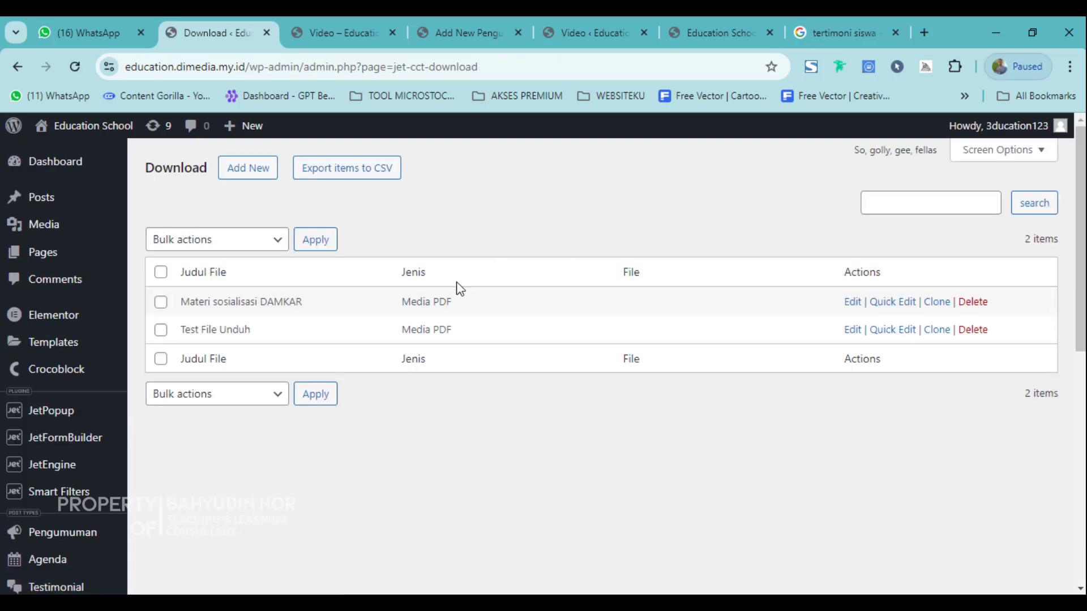
Check the first file's type in the admin Download list.
{"action": "double_click", "coordinate": [410, 303]}
{"action": "left_click", "coordinate": [439, 403]}
{"action": "scroll", "coordinate": [88, 512], "scroll_direction": "down", "scroll_amount": 7}
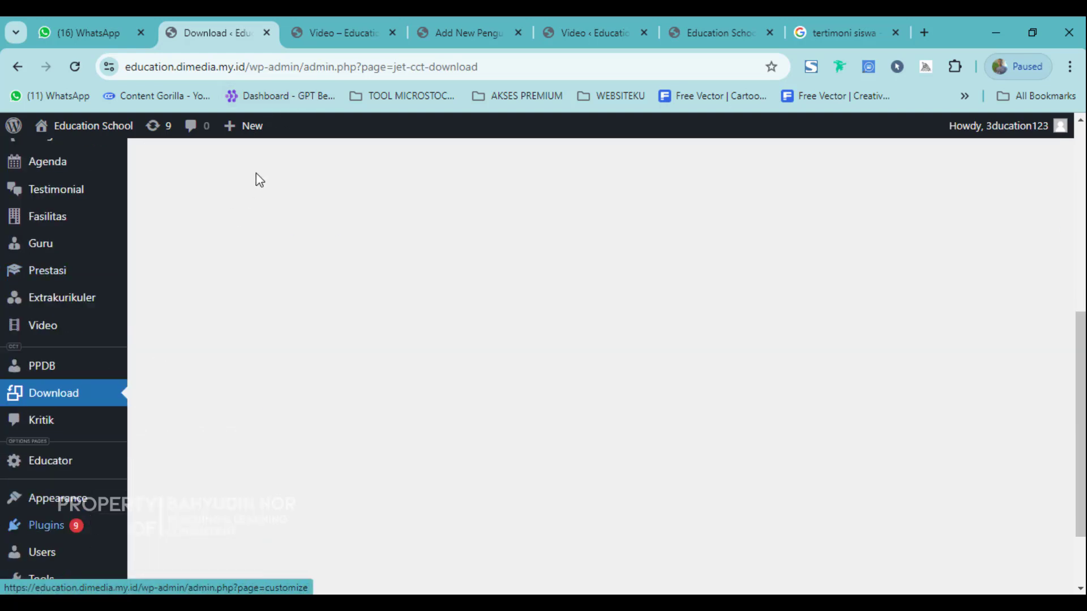
Load the site's public /download page in the Video page tab.
{"action": "left_click", "coordinate": [319, 20]}
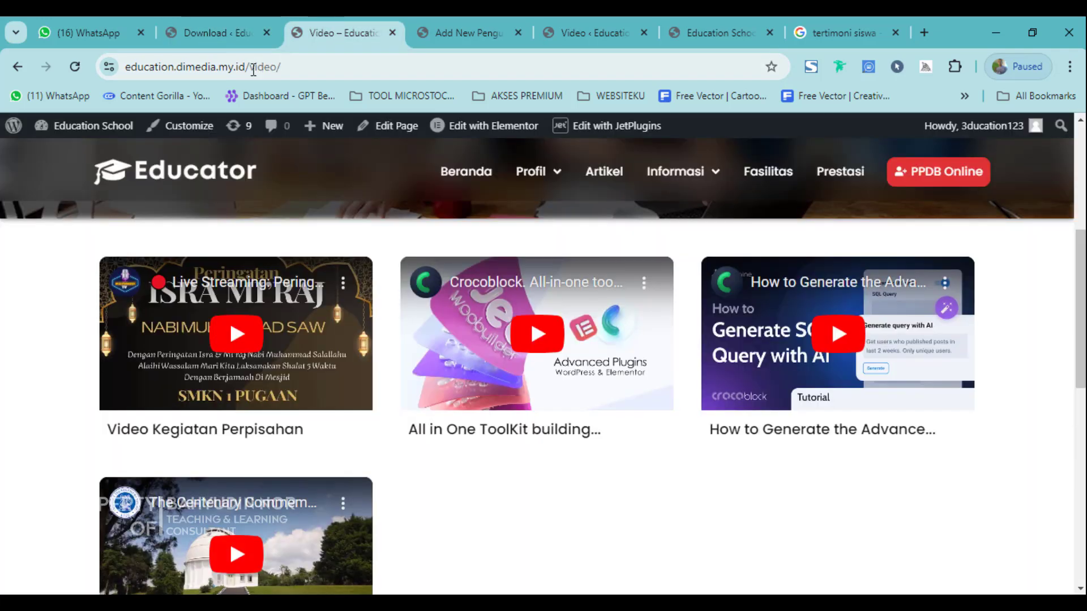
{"action": "left_click_drag", "start_coordinate": [253, 69], "coordinate": [530, 92]}
{"action": "type", "text": "do"}
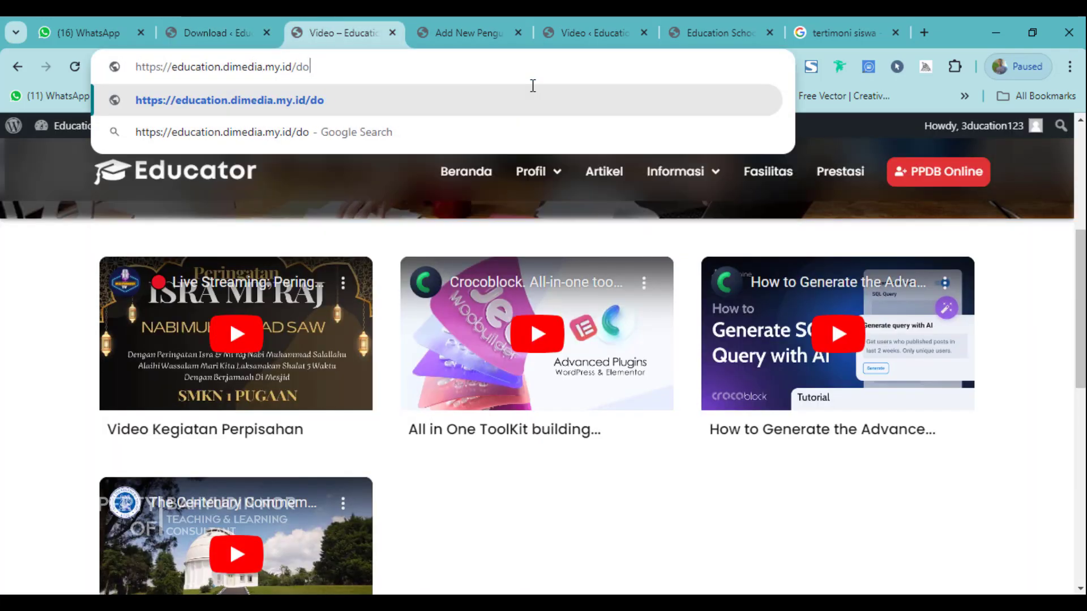
{"action": "type", "text": "wnl"}
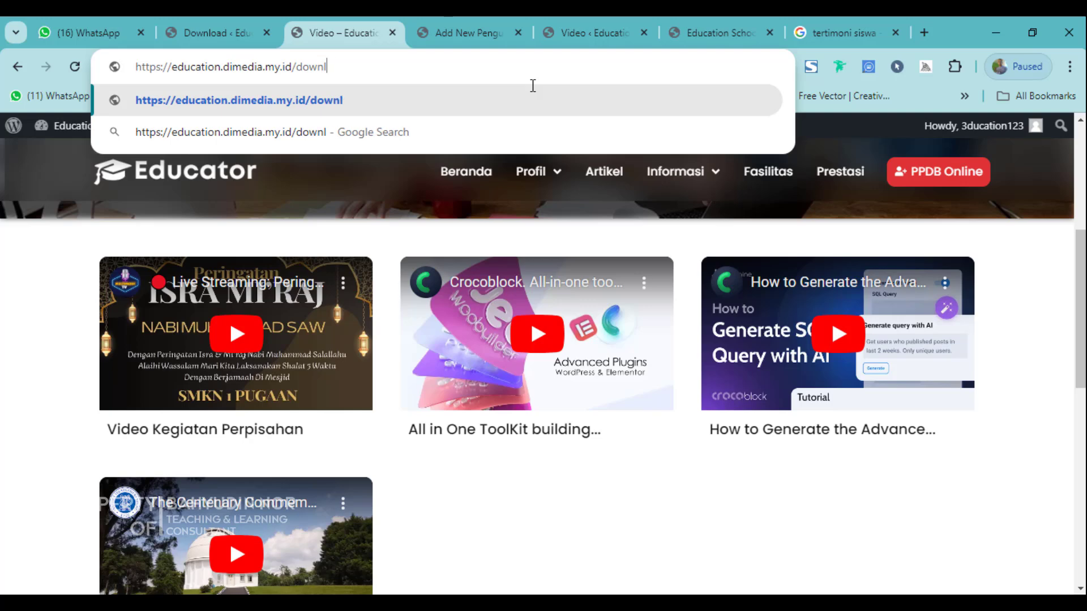
{"action": "type", "text": "oad"}
{"action": "key", "text": "Return"}
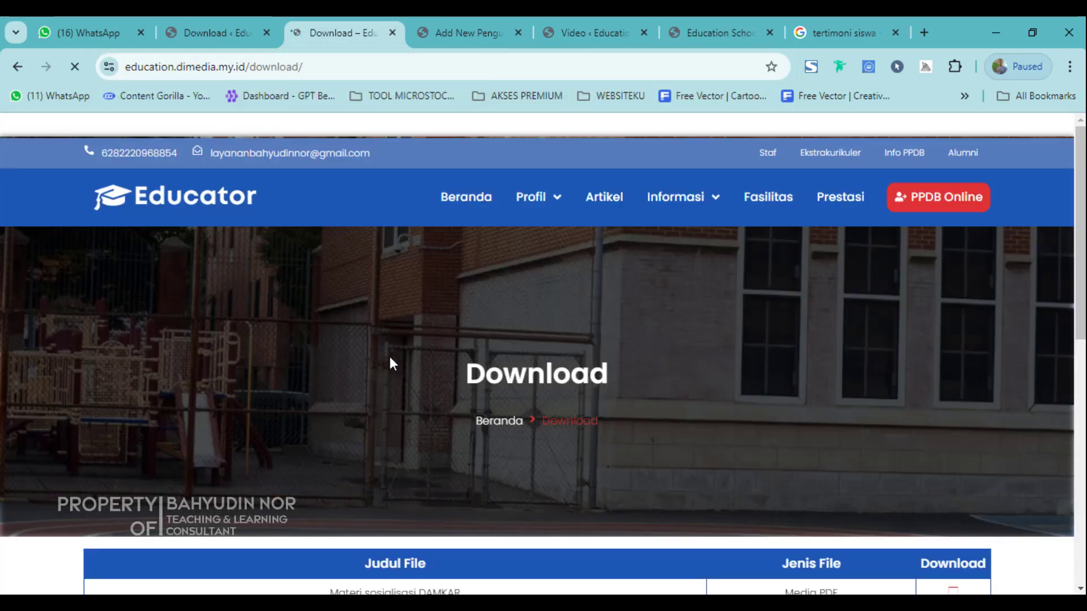
Verify both PDF files appear in the public Download table, then return to the admin list.
{"action": "scroll", "coordinate": [392, 363], "scroll_direction": "down", "scroll_amount": 5}
{"action": "left_click_drag", "start_coordinate": [339, 276], "coordinate": [912, 314]}
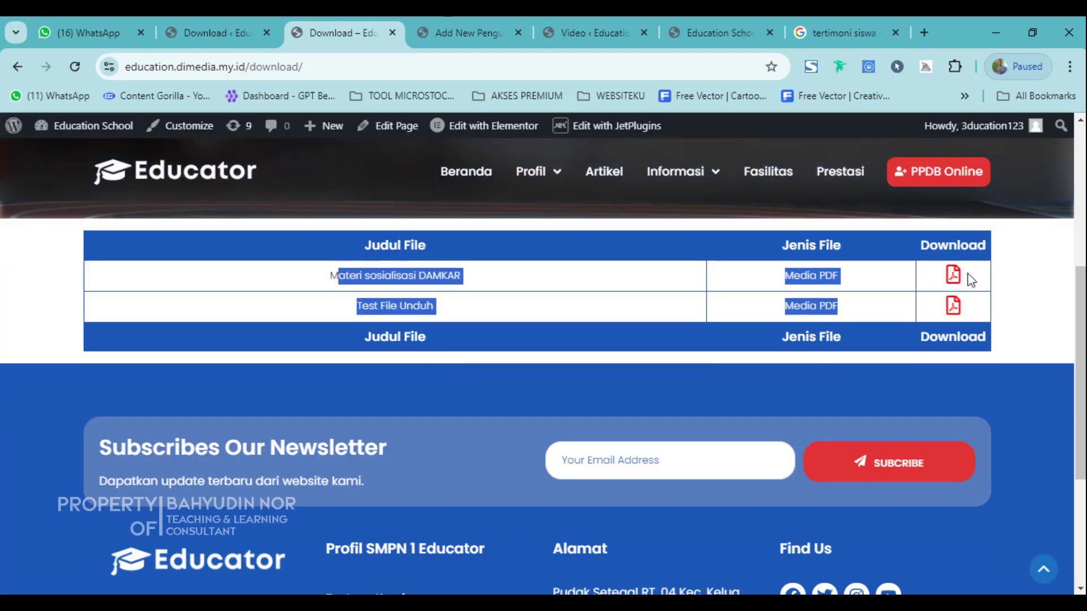
{"action": "left_click", "coordinate": [361, 304]}
{"action": "left_click_drag", "start_coordinate": [391, 277], "coordinate": [680, 303]}
{"action": "left_click", "coordinate": [366, 279]}
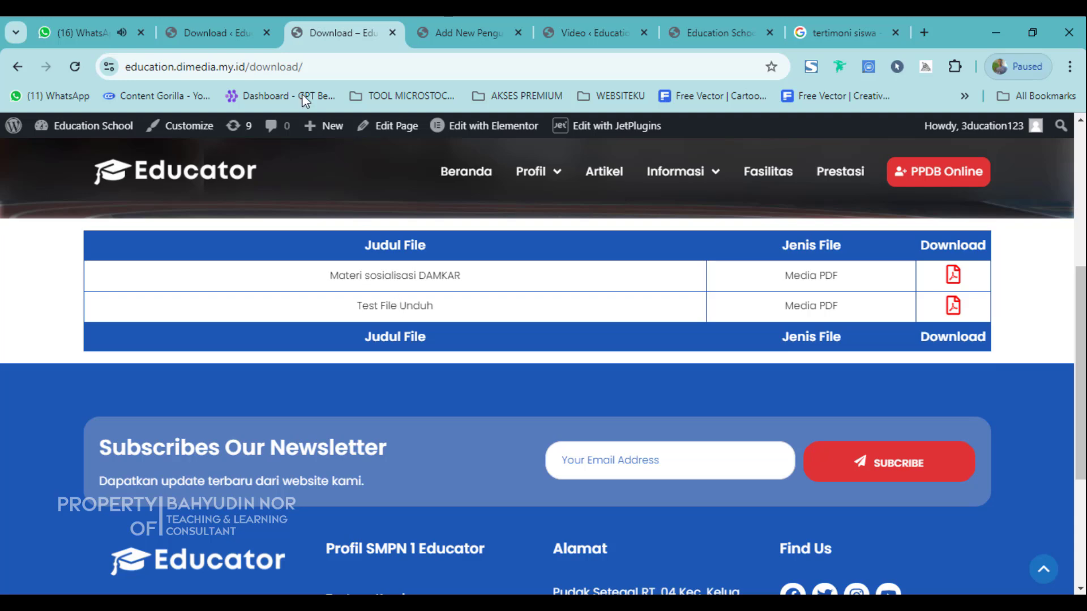
{"action": "left_click", "coordinate": [231, 26]}
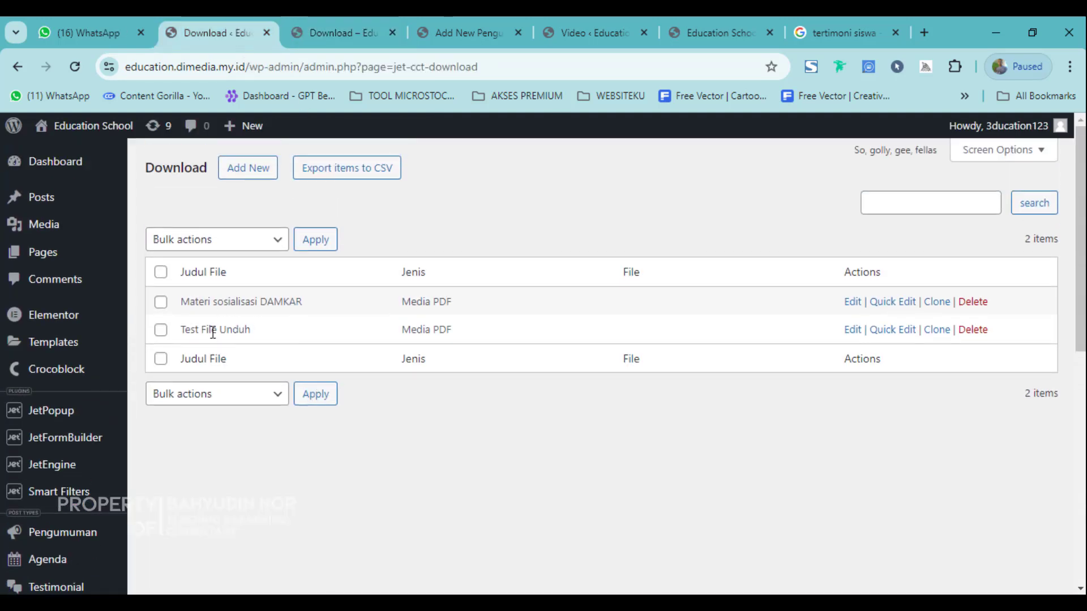
Go to the admin Dashboard and browse its widgets down and back to the top.
{"action": "scroll", "coordinate": [213, 333], "scroll_direction": "down", "scroll_amount": 9}
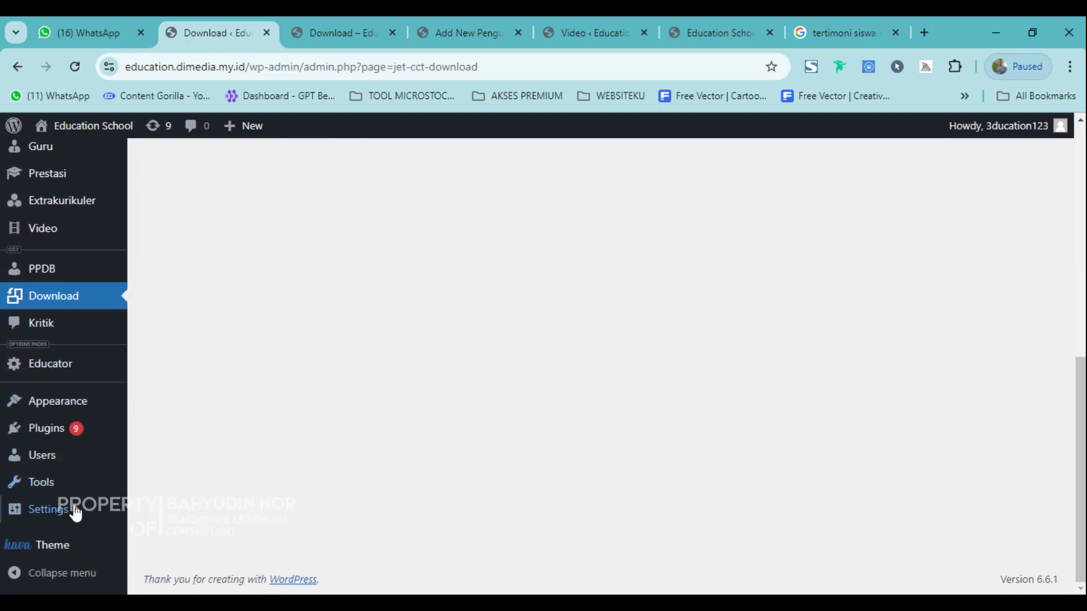
{"action": "scroll", "coordinate": [26, 539], "scroll_direction": "up", "scroll_amount": 9}
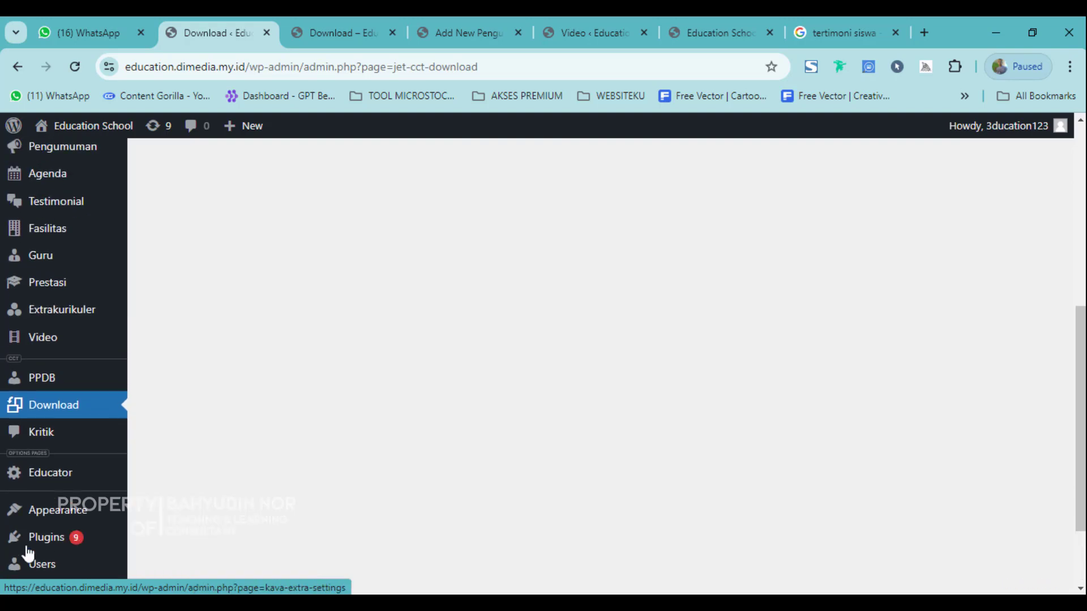
{"action": "scroll", "coordinate": [131, 425], "scroll_direction": "down", "scroll_amount": 5}
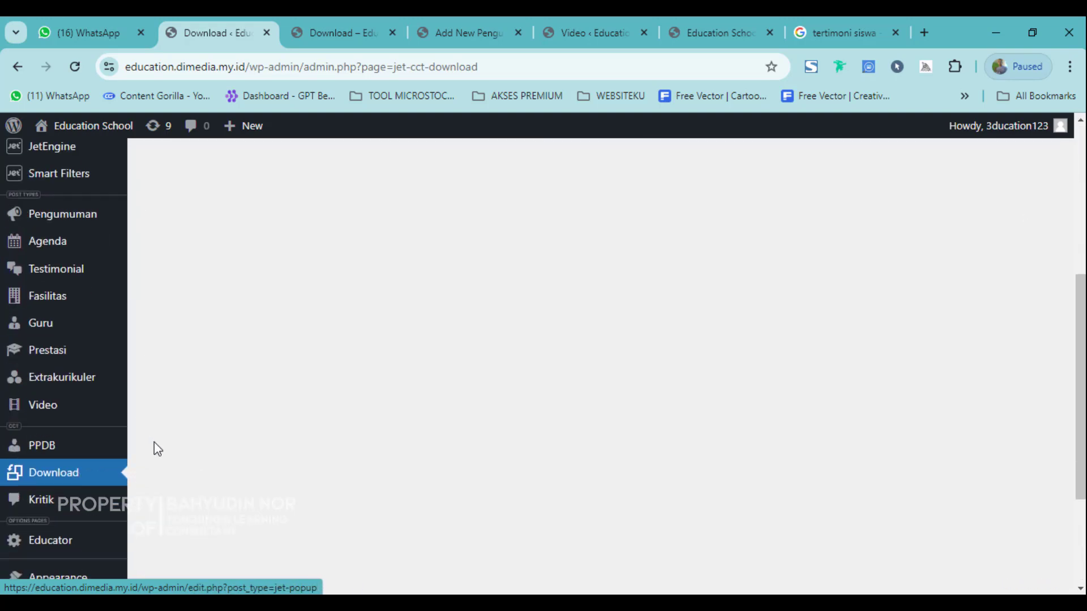
{"action": "scroll", "coordinate": [156, 447], "scroll_direction": "up", "scroll_amount": 5}
{"action": "left_click", "coordinate": [60, 162]}
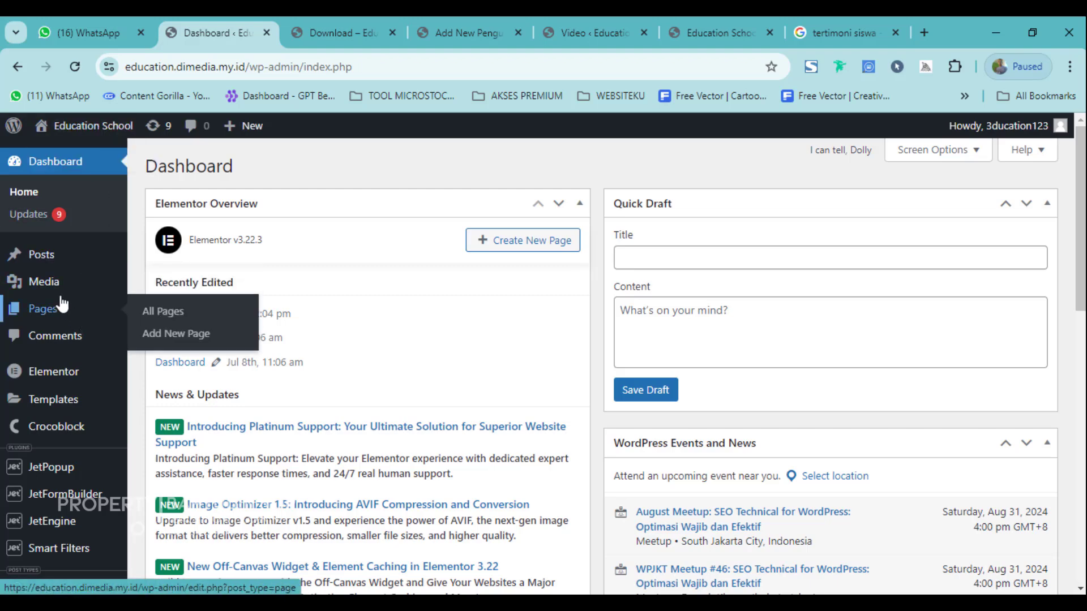
{"action": "scroll", "coordinate": [60, 366], "scroll_direction": "down", "scroll_amount": 9}
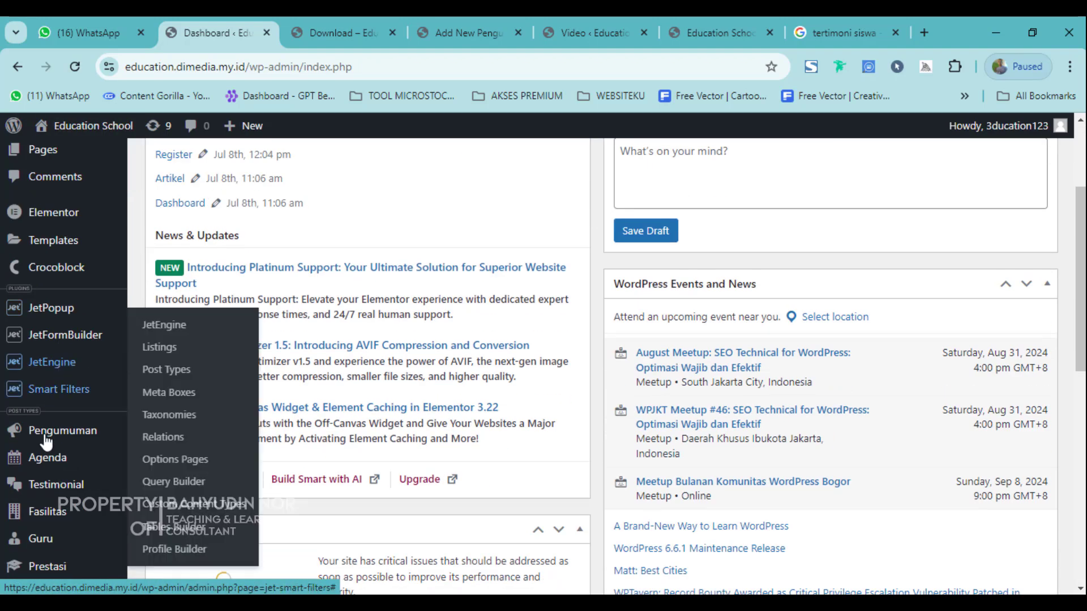
{"action": "scroll", "coordinate": [65, 311], "scroll_direction": "up", "scroll_amount": 3}
{"action": "scroll", "coordinate": [64, 311], "scroll_direction": "up", "scroll_amount": 1}
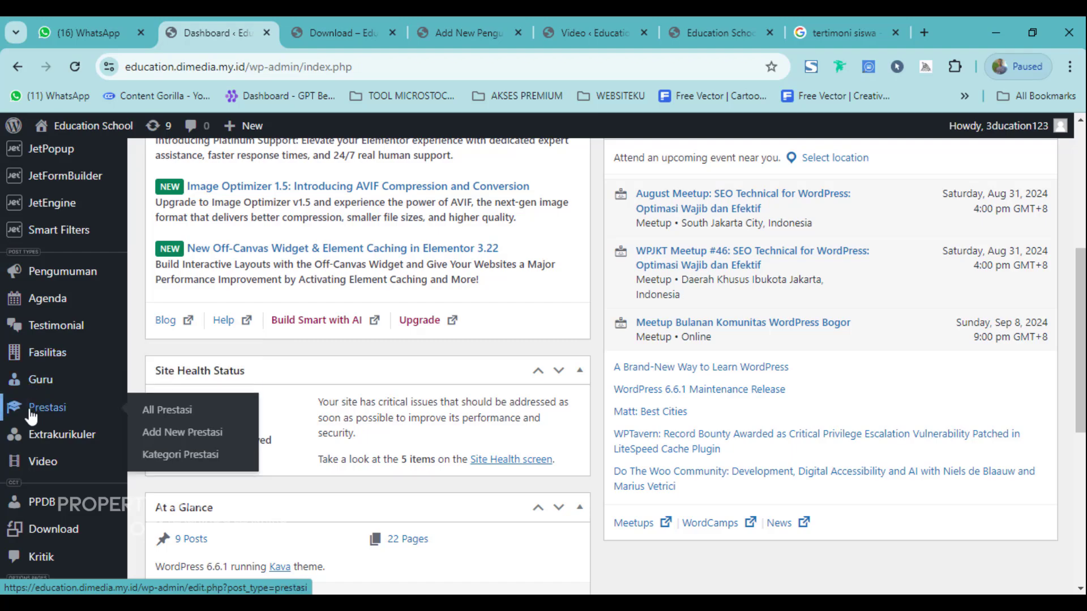
{"action": "scroll", "coordinate": [44, 444], "scroll_direction": "down", "scroll_amount": 6}
{"action": "scroll", "coordinate": [78, 437], "scroll_direction": "up", "scroll_amount": 6}
{"action": "scroll", "coordinate": [752, 471], "scroll_direction": "up", "scroll_amount": 4}
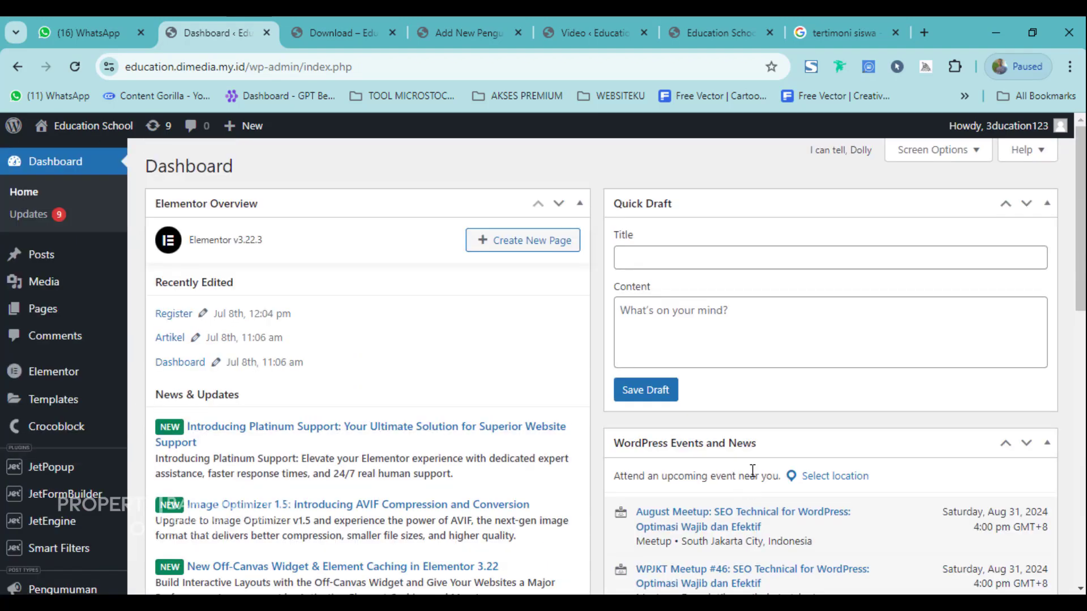